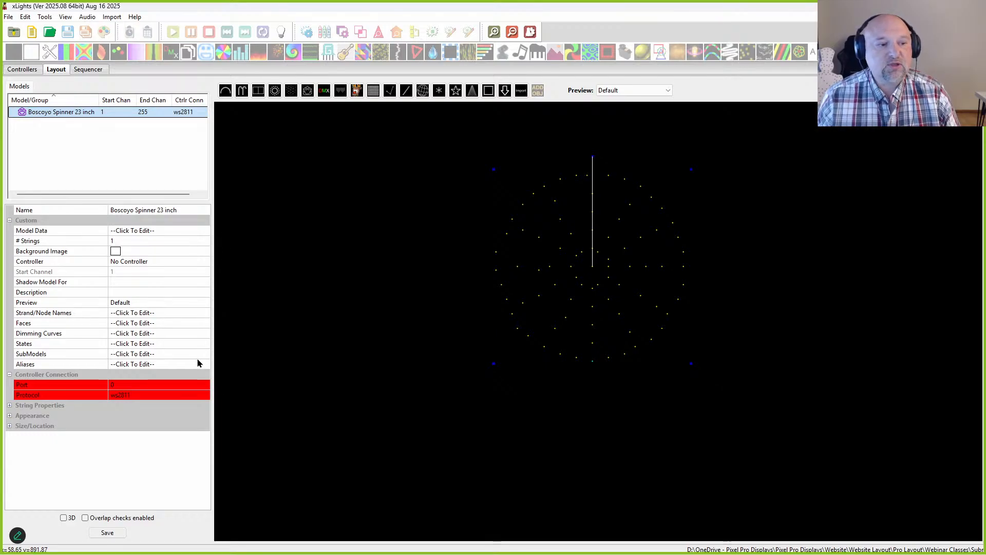
Open the SubModels editor for the Boscoyo Spinner 23 inch model and add a new submodel
{"action": "left_click", "coordinate": [198, 358]}
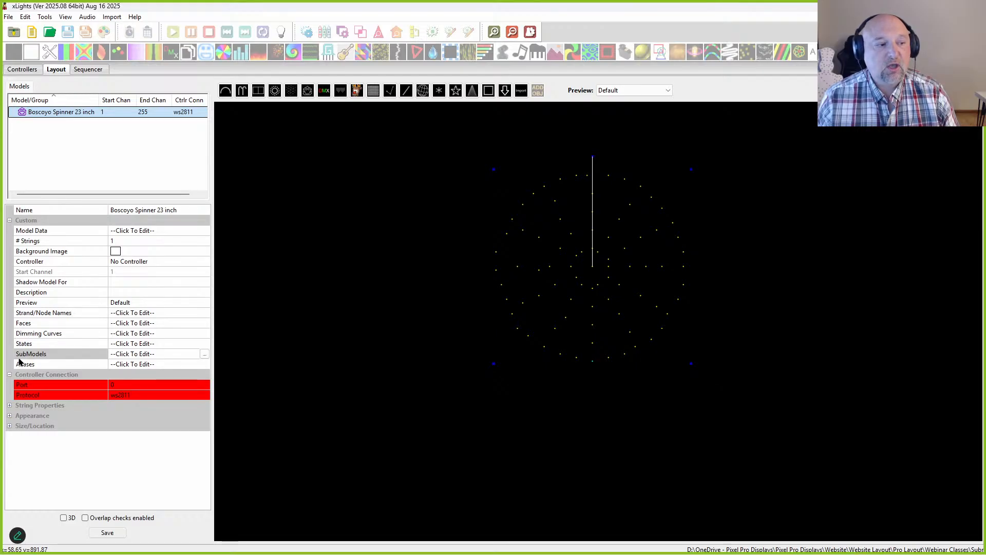
{"action": "left_click", "coordinate": [204, 355]}
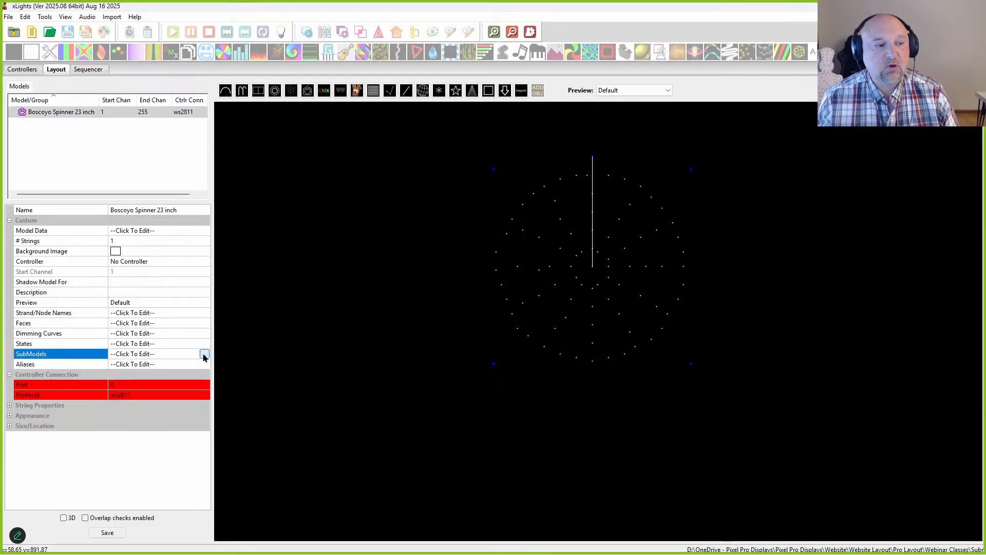
{"action": "left_click", "coordinate": [204, 355]}
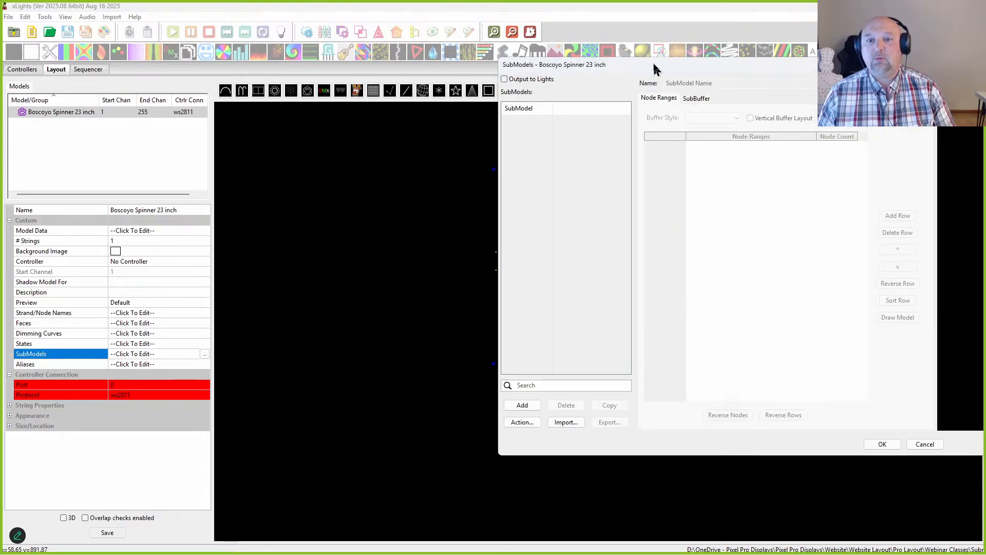
{"action": "left_click_drag", "start_coordinate": [654, 66], "coordinate": [191, 59]}
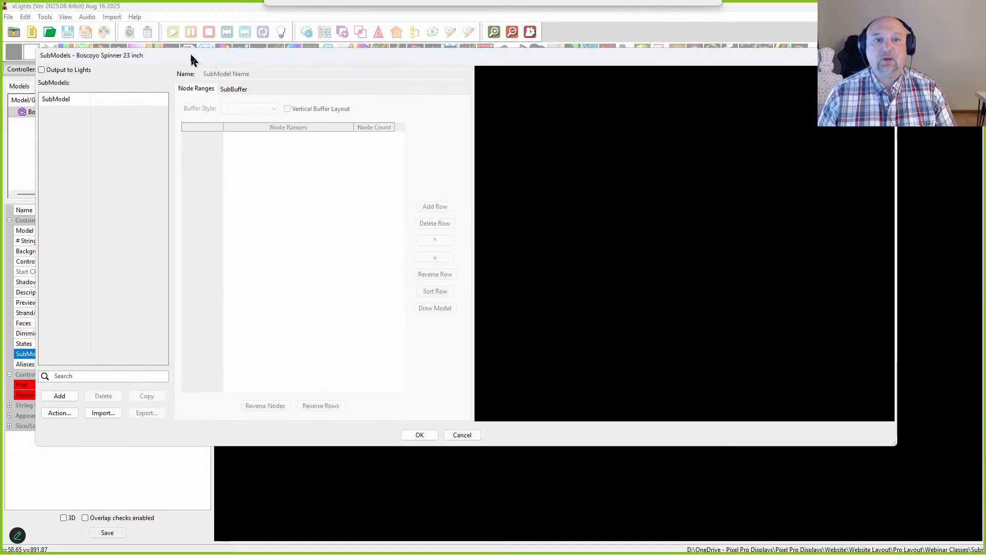
{"action": "left_click_drag", "start_coordinate": [34, 49], "coordinate": [166, 61]}
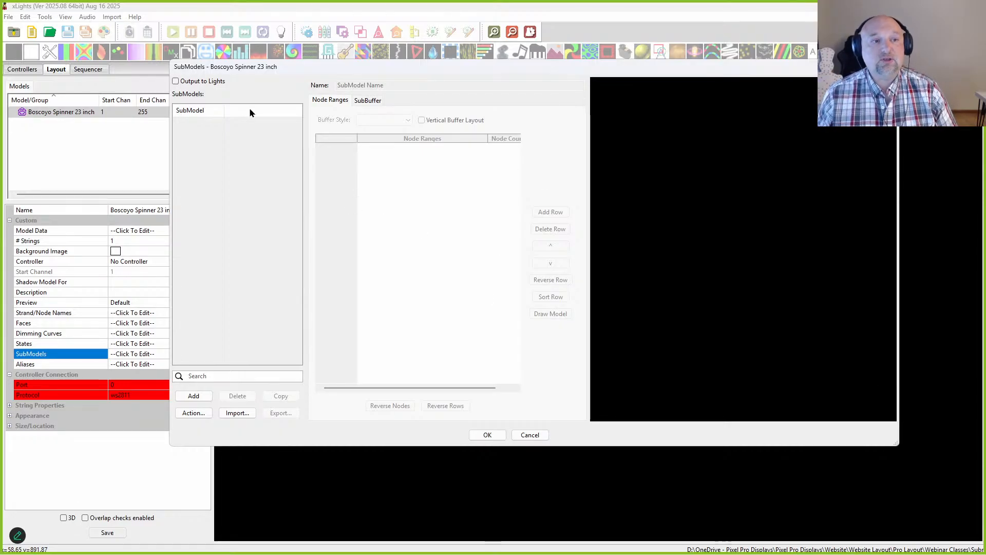
{"action": "left_click", "coordinate": [194, 396]}
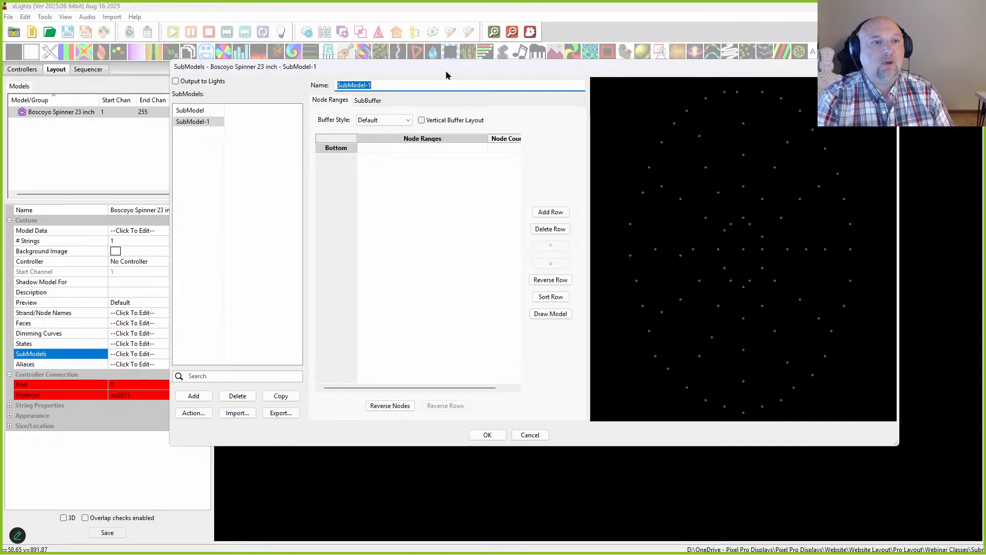
{"action": "left_click_drag", "start_coordinate": [380, 88], "coordinate": [243, 93]}
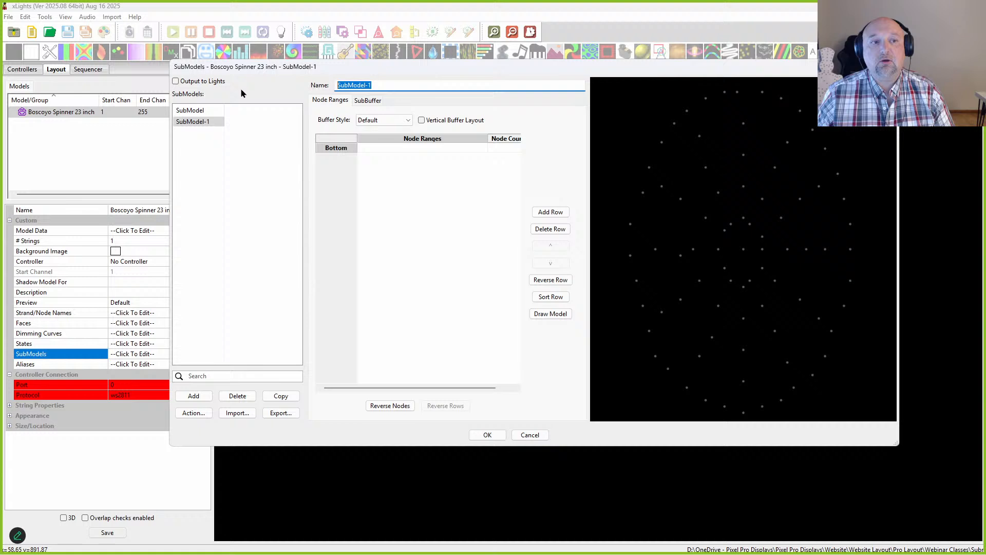
{"action": "left_click", "coordinate": [320, 103]}
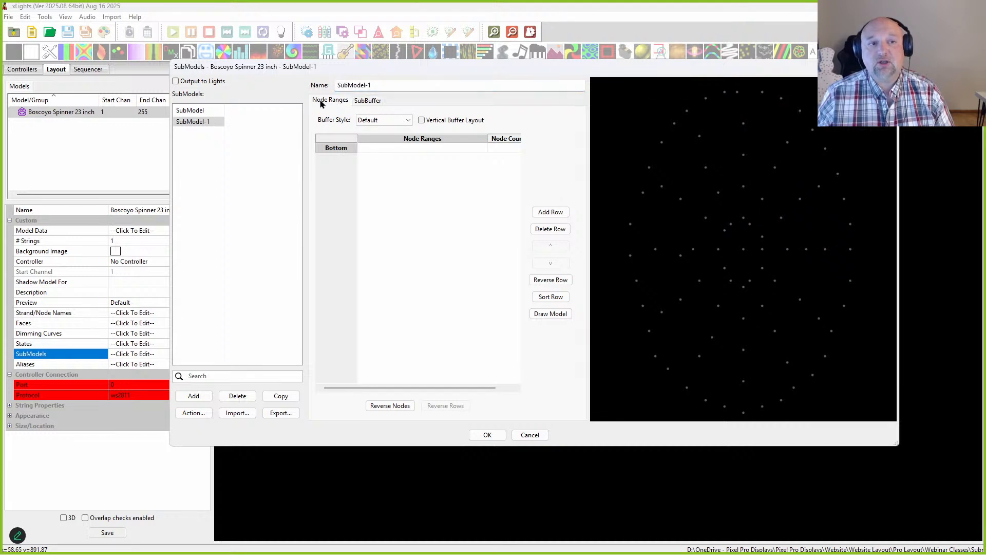
Shrink and reposition the new submodel's sub-buffer to cover about 37–92 horizontally and 9–52 vertically
{"action": "left_click", "coordinate": [362, 102]}
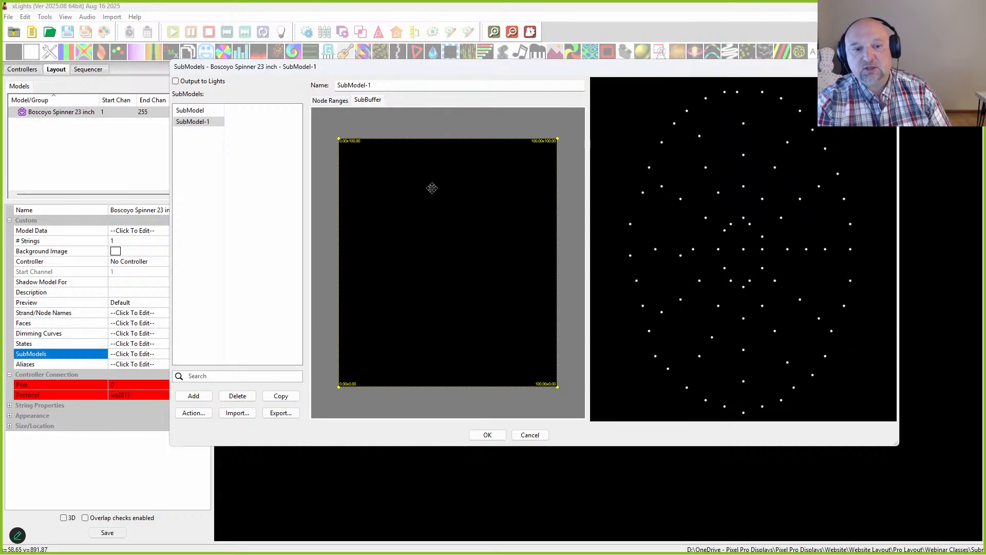
{"action": "right_click", "coordinate": [444, 270]}
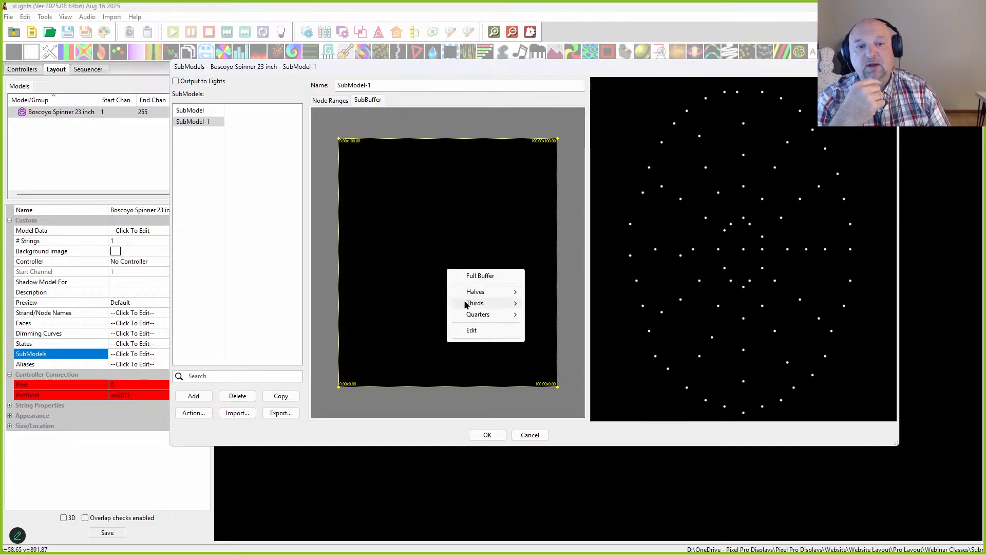
{"action": "mouse_move", "coordinate": [473, 292]}
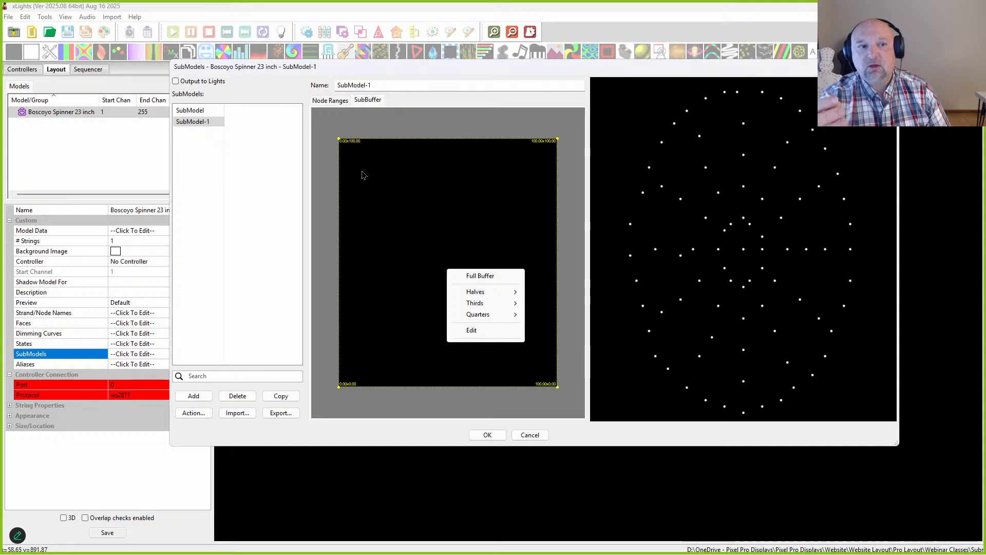
{"action": "left_click", "coordinate": [361, 155]}
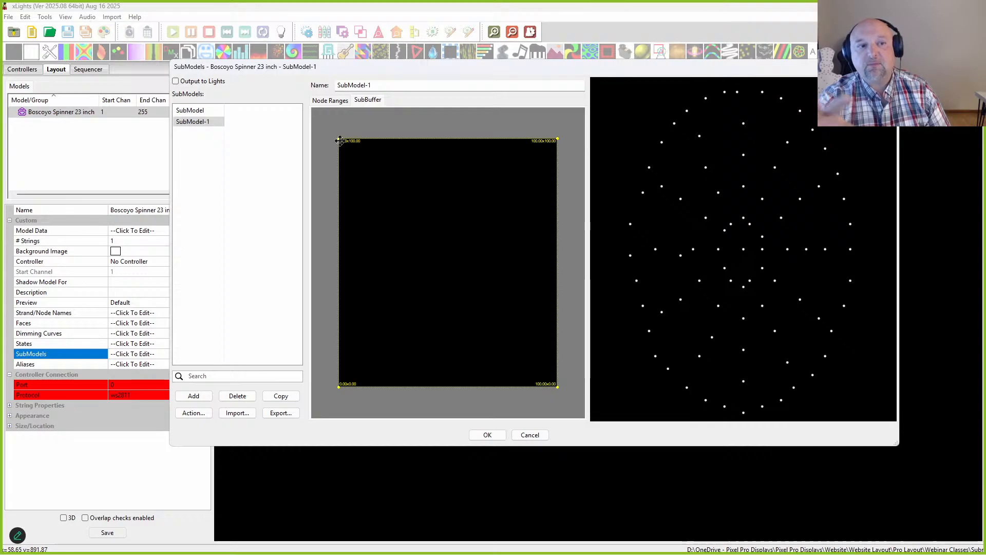
{"action": "left_click_drag", "start_coordinate": [338, 137], "coordinate": [438, 280]}
{"action": "left_click_drag", "start_coordinate": [506, 324], "coordinate": [489, 306]}
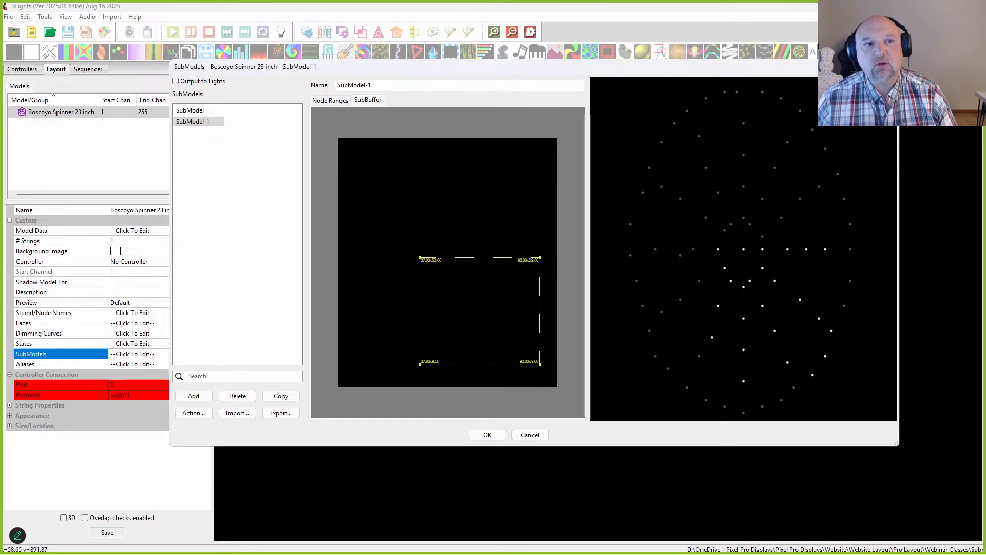
Return to defining SubModel-1 by node ranges and open the node selection grid for its Bottom row
{"action": "left_click", "coordinate": [334, 100]}
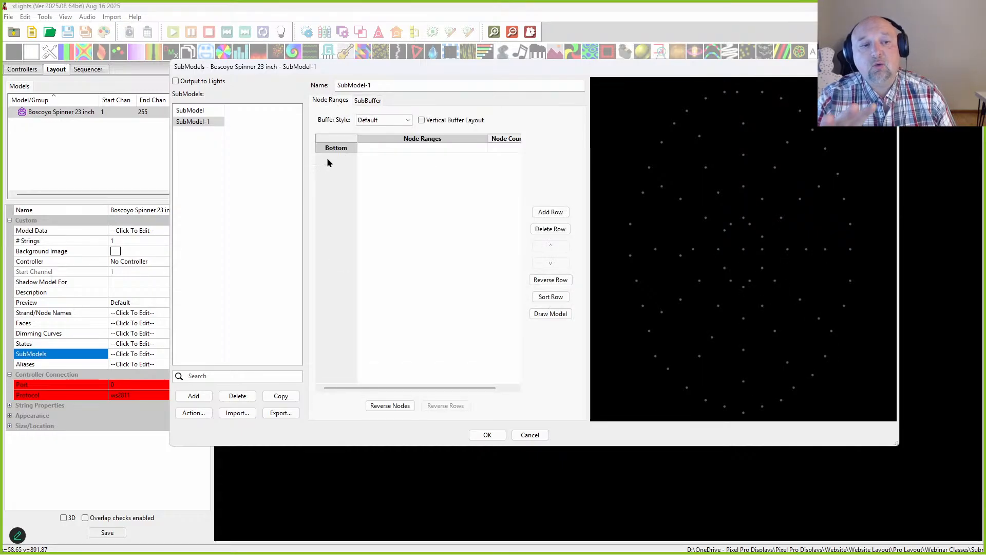
{"action": "left_click", "coordinate": [361, 149]}
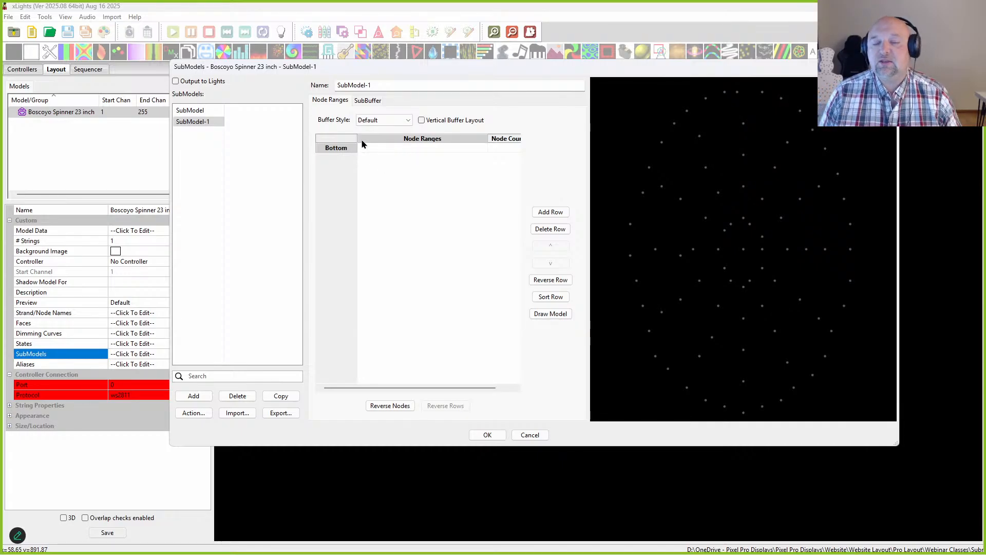
{"action": "left_click", "coordinate": [371, 174]}
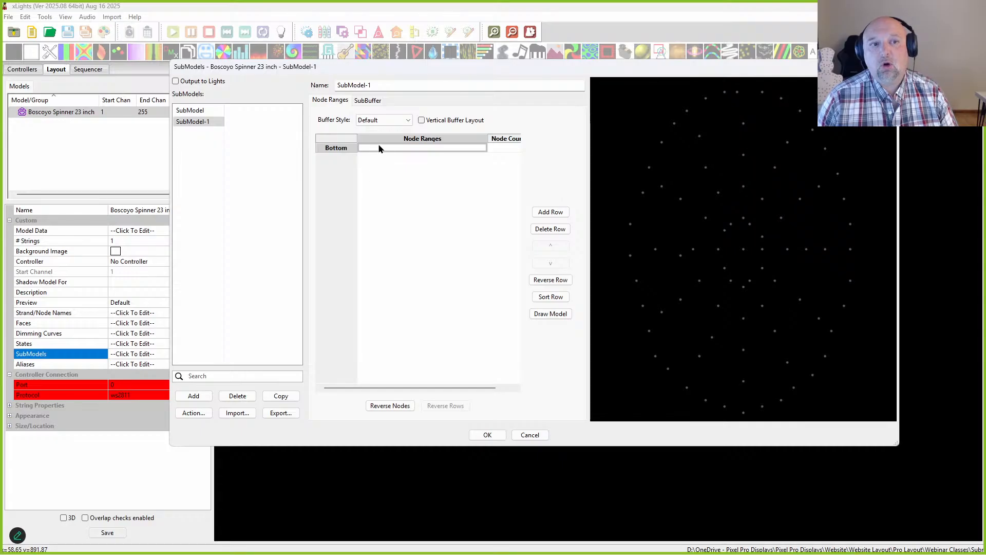
{"action": "left_click", "coordinate": [381, 150]}
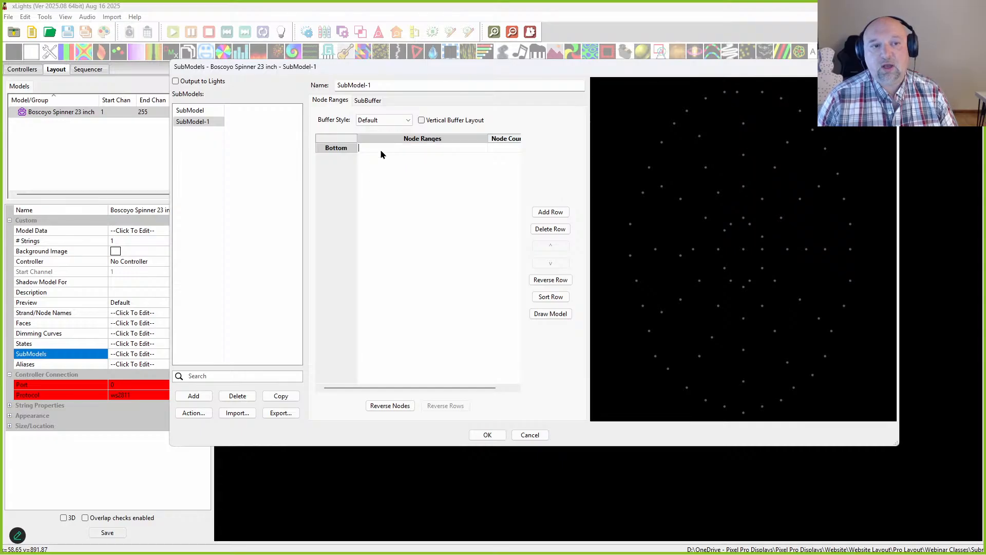
{"action": "left_click", "coordinate": [337, 149]}
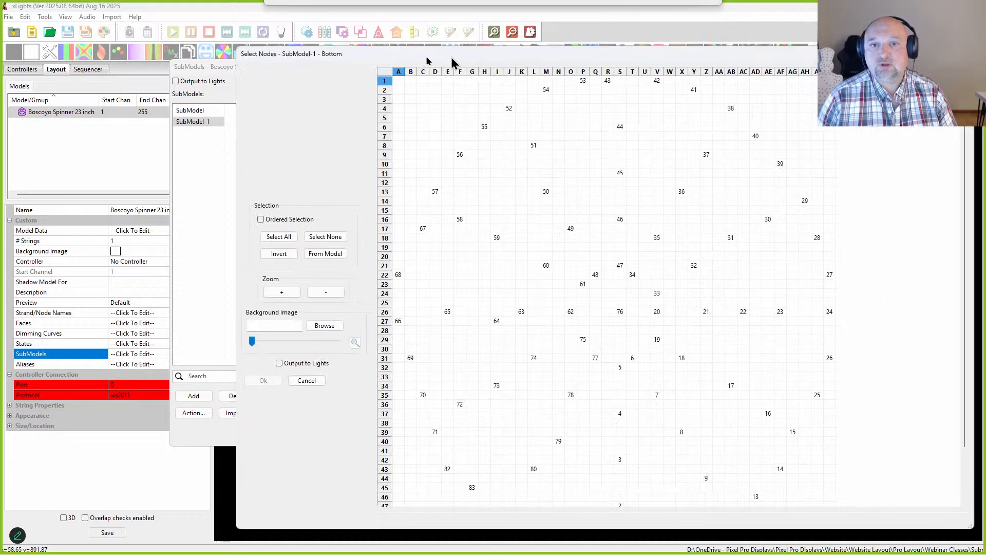
{"action": "left_click_drag", "start_coordinate": [452, 60], "coordinate": [463, 30]}
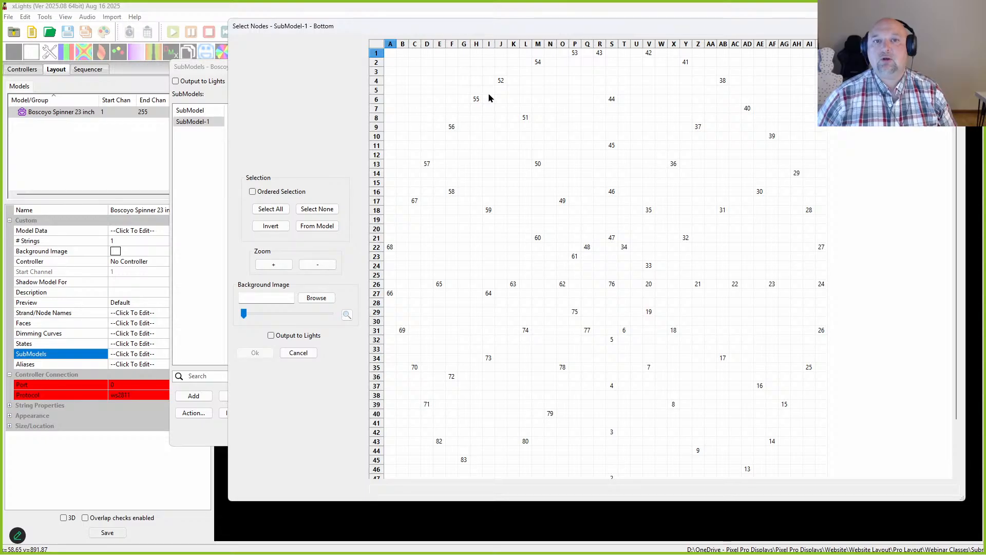
Select nodes 47, 46, 45 and 44 in column S without ordered selection
{"action": "left_click", "coordinate": [612, 238]}
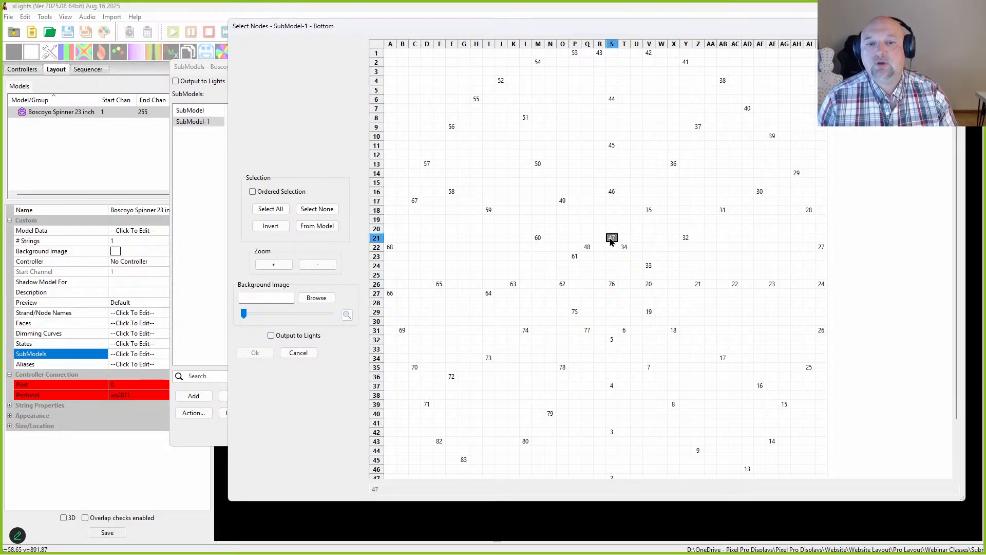
{"action": "left_click", "coordinate": [611, 191], "text": "ctrl"}
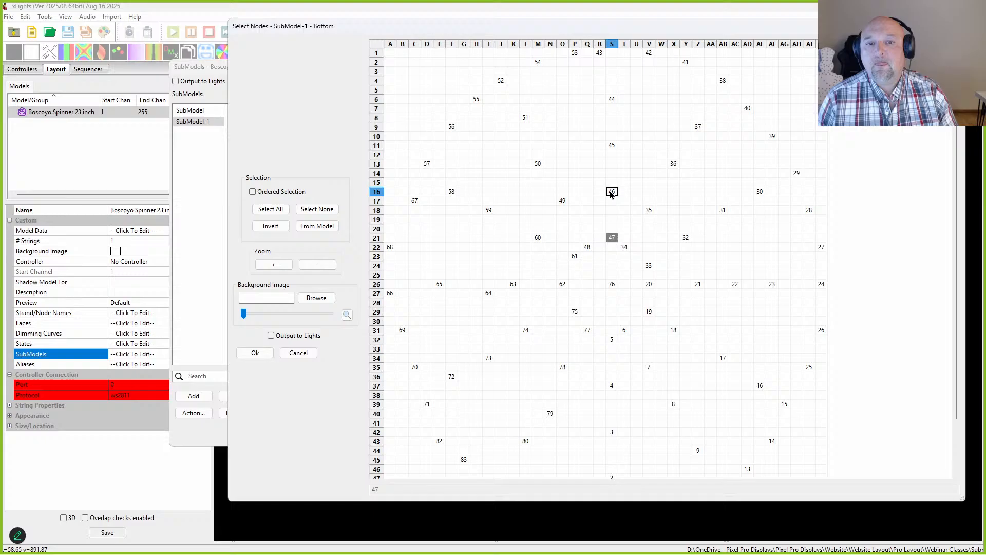
{"action": "left_click", "coordinate": [611, 146], "text": "ctrl"}
{"action": "left_click", "coordinate": [612, 100], "text": "ctrl"}
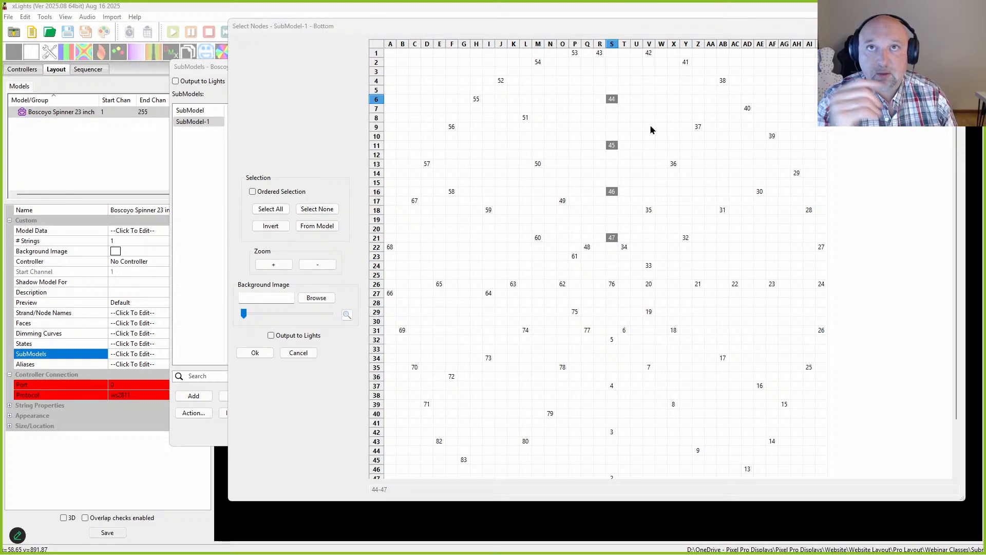
{"action": "left_click", "coordinate": [612, 238]}
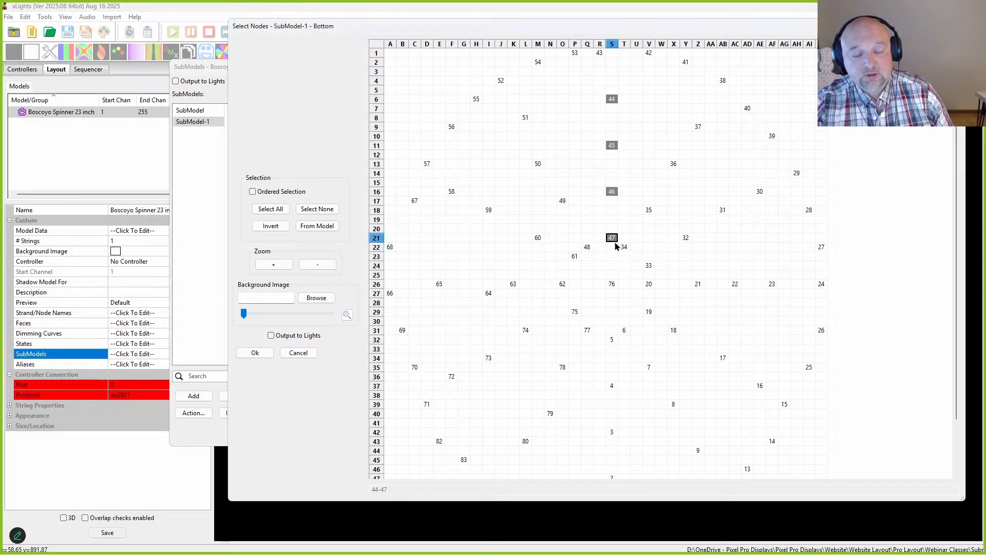
Enable Ordered Selection and deselect nodes 44, 45, 46 and 47
{"action": "left_click", "coordinate": [252, 192]}
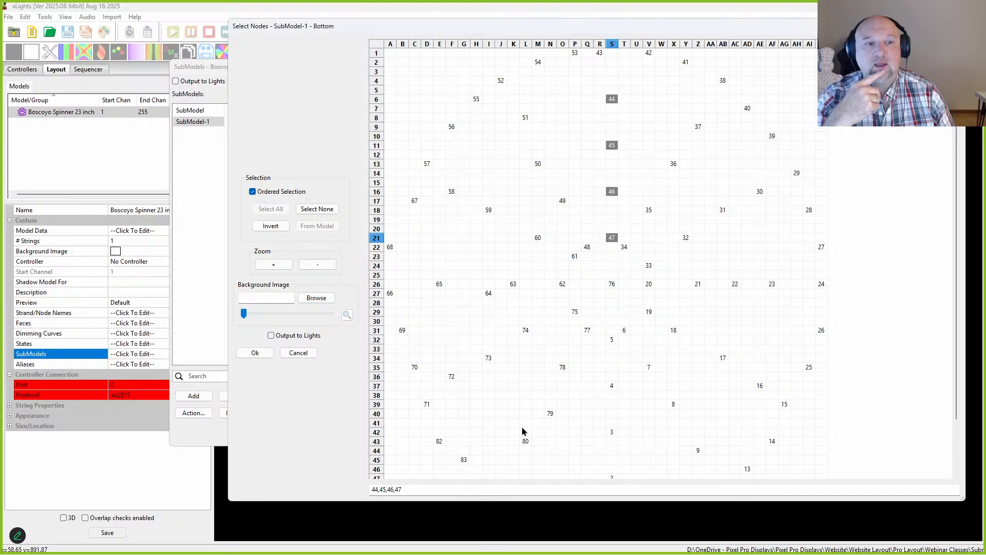
{"action": "left_click_drag", "start_coordinate": [588, 81], "coordinate": [623, 242]}
{"action": "right_click", "coordinate": [624, 120]}
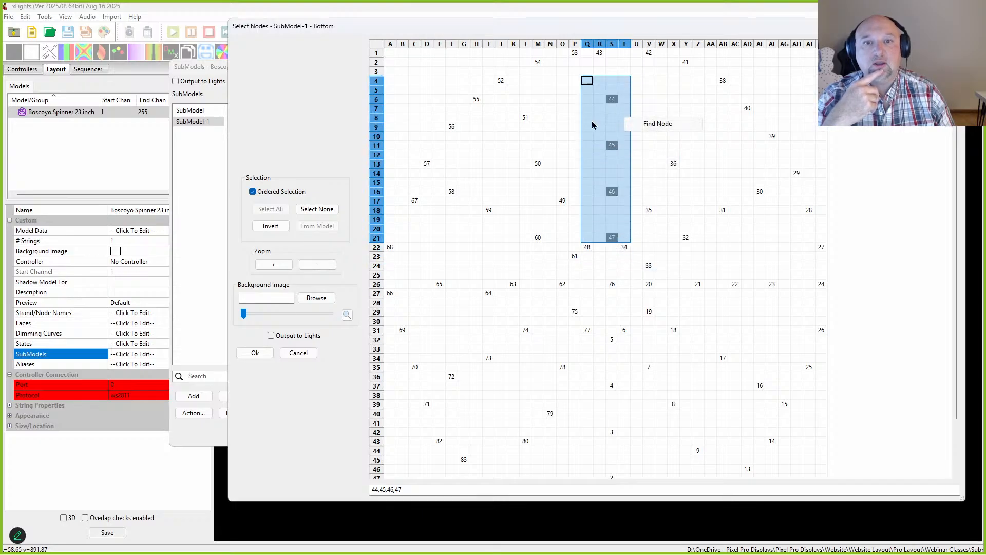
{"action": "right_click", "coordinate": [614, 95]}
{"action": "left_click", "coordinate": [514, 98]}
{"action": "left_click", "coordinate": [616, 103]}
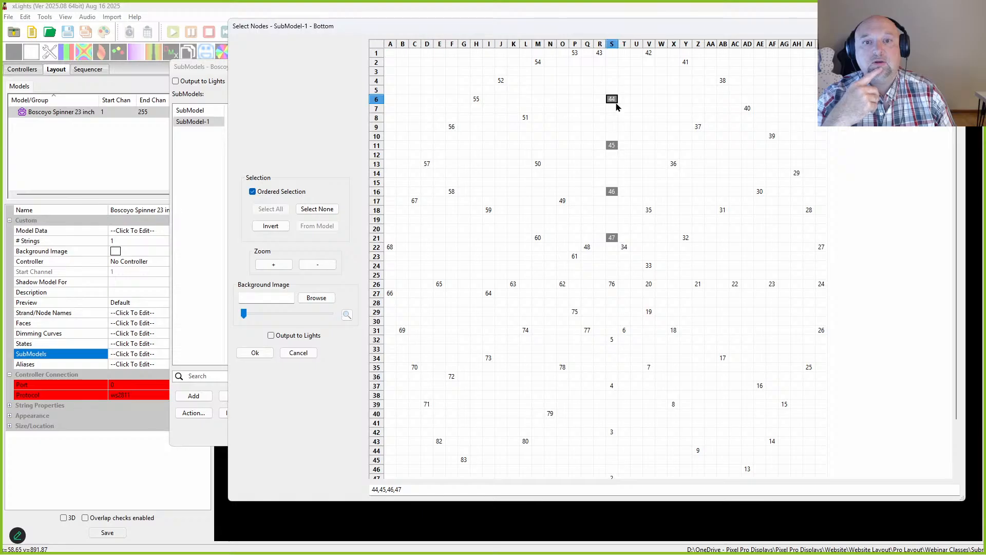
{"action": "left_click", "coordinate": [613, 101]}
{"action": "left_click", "coordinate": [612, 146]}
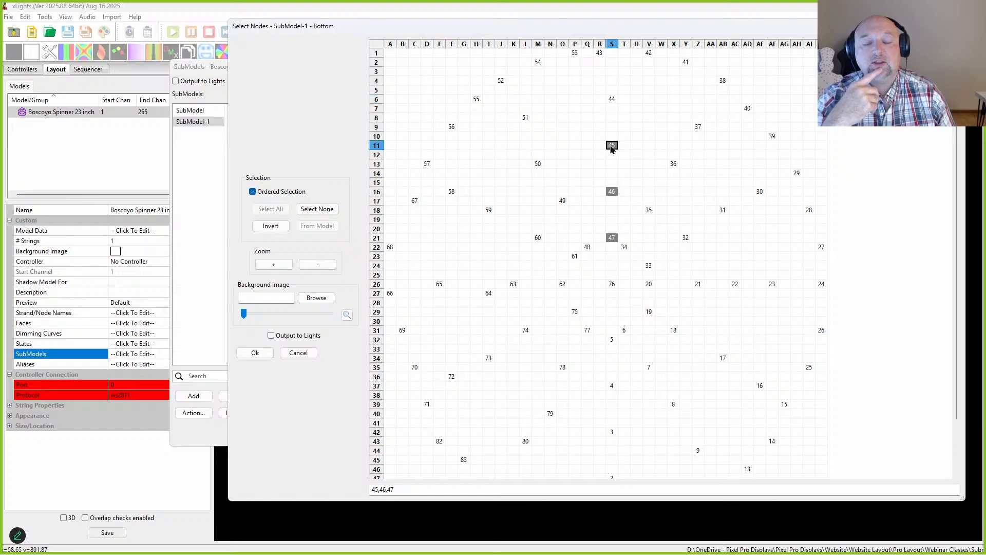
{"action": "left_click", "coordinate": [612, 185]}
{"action": "left_click", "coordinate": [612, 193]}
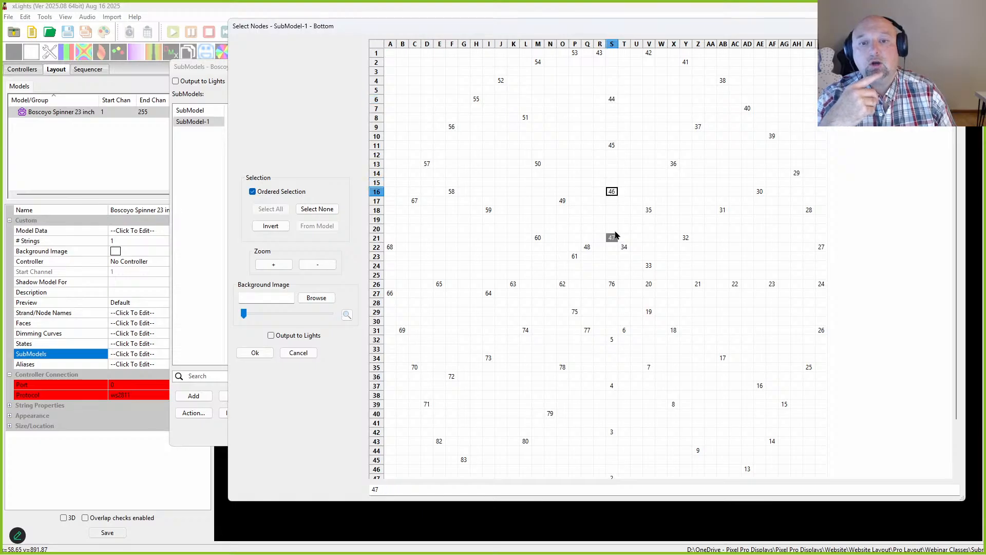
{"action": "left_click", "coordinate": [611, 239]}
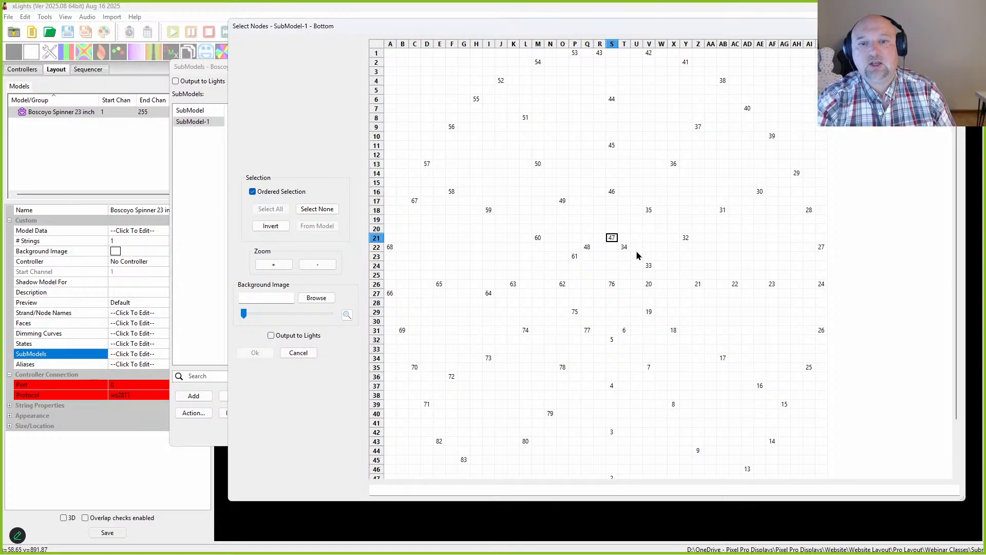
Select nodes 47, 46, 45, 44 and 43 in that order and apply them to the Bottom row
{"action": "left_click", "coordinate": [611, 238]}
{"action": "left_click", "coordinate": [611, 193]}
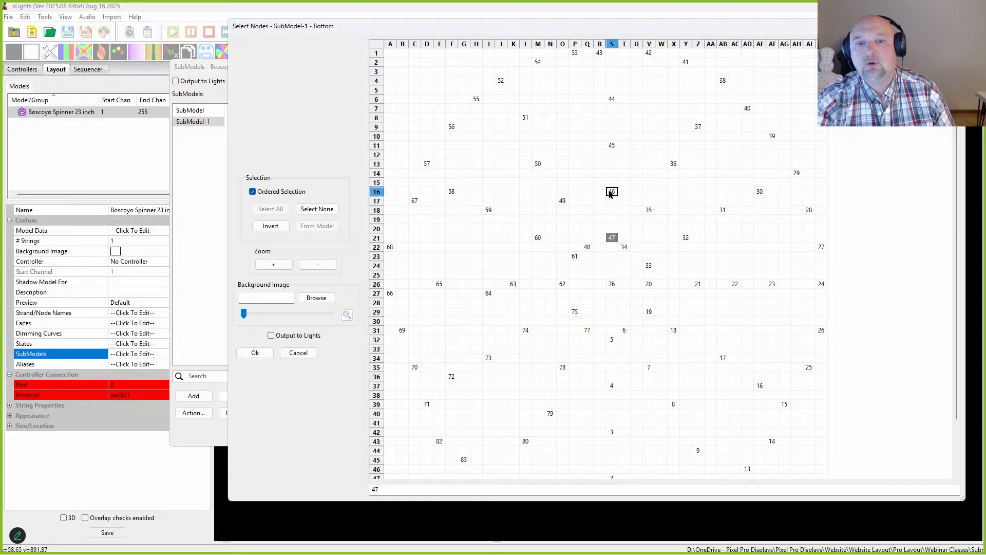
{"action": "left_click", "coordinate": [611, 140]}
{"action": "left_click", "coordinate": [613, 146]}
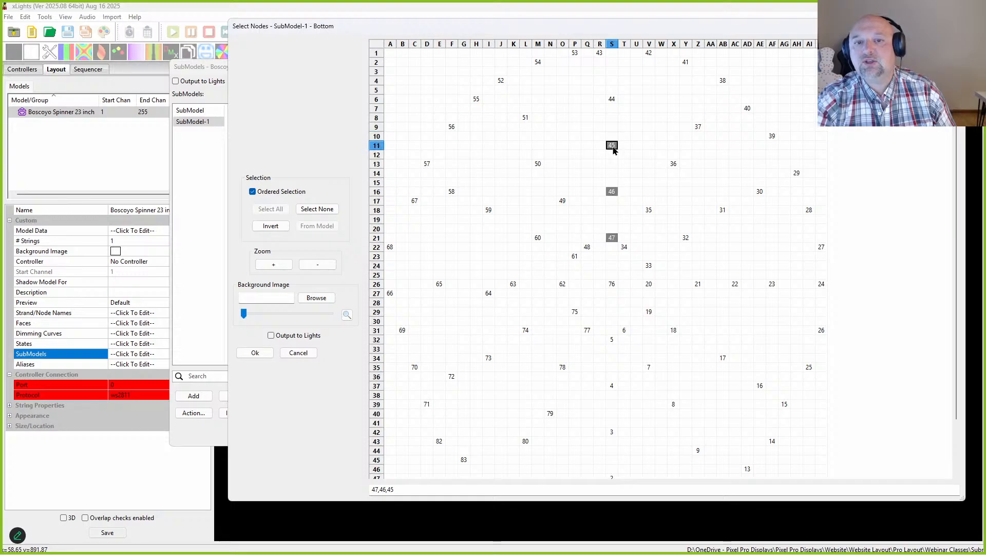
{"action": "left_click", "coordinate": [613, 101]}
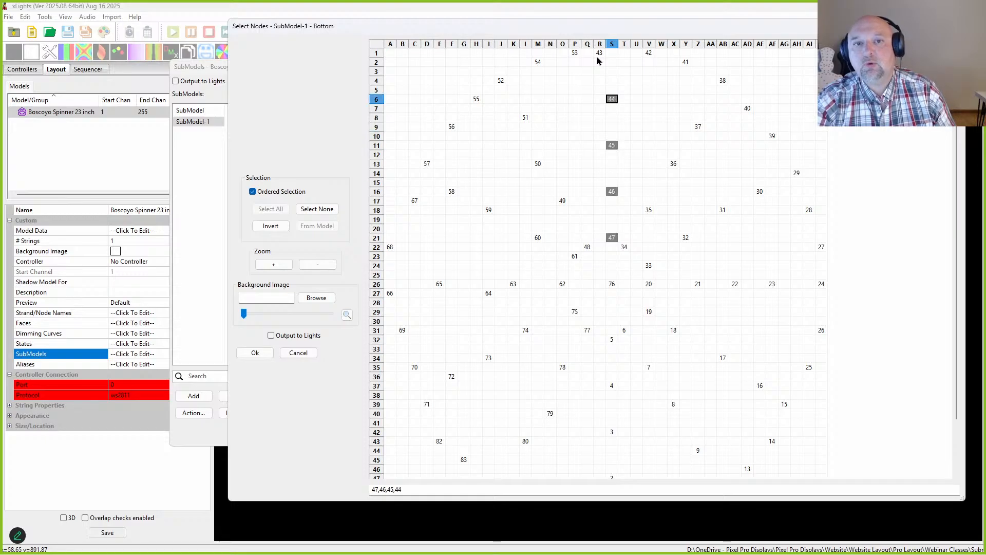
{"action": "left_click", "coordinate": [599, 53]}
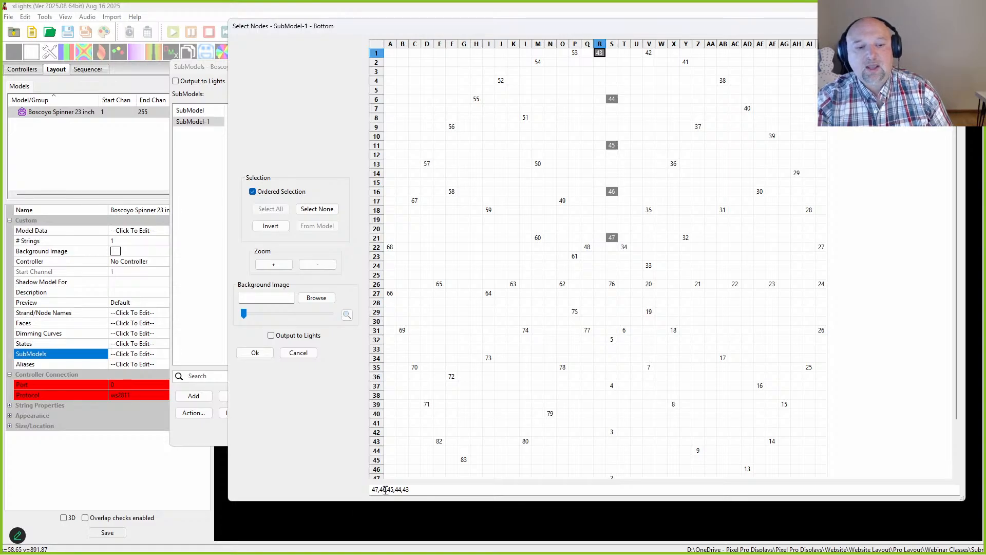
{"action": "left_click_drag", "start_coordinate": [420, 490], "coordinate": [364, 490]}
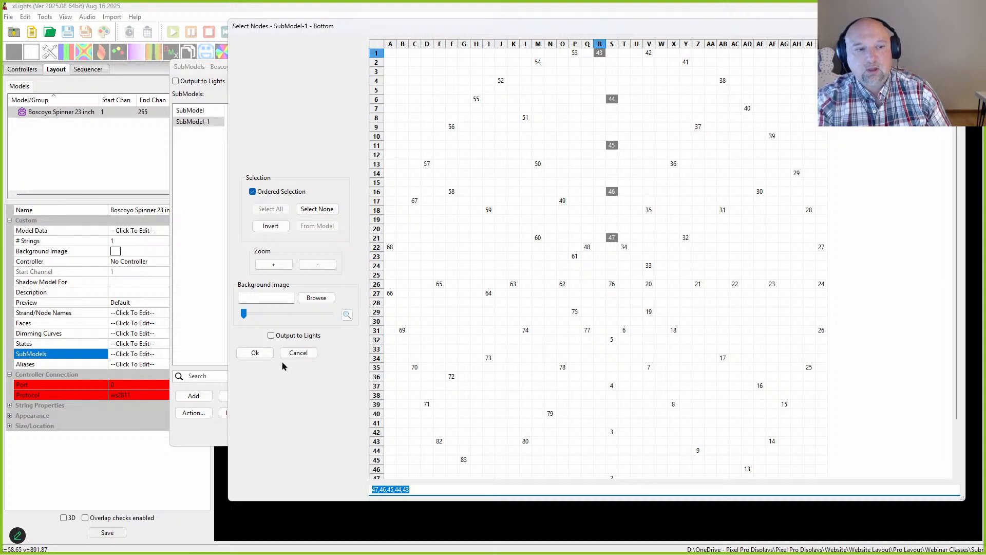
{"action": "left_click", "coordinate": [255, 353]}
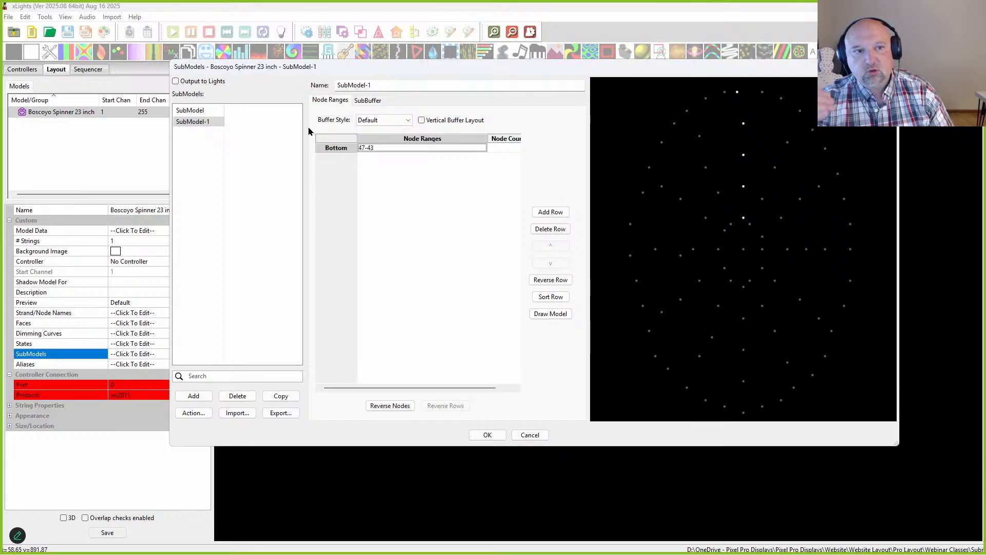
Add a second row to SubModel-1 and open the node selection grid for the empty Bottom row
{"action": "left_click", "coordinate": [545, 213]}
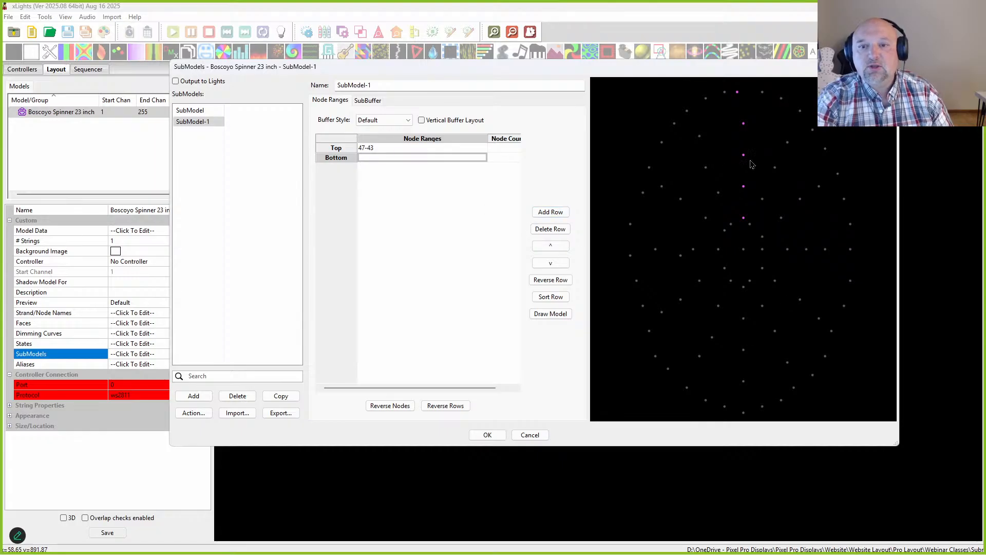
{"action": "left_click", "coordinate": [325, 151]}
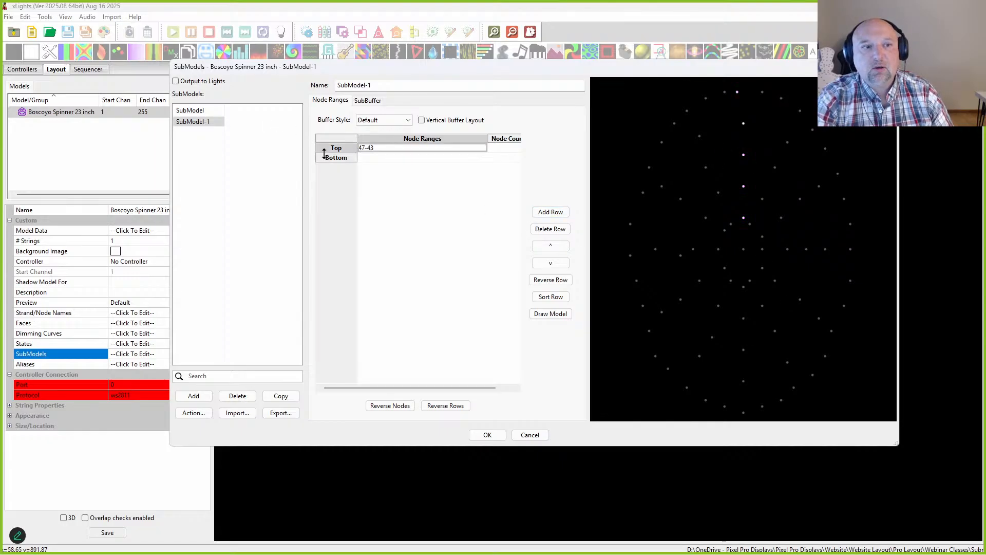
{"action": "double_click", "coordinate": [330, 160]}
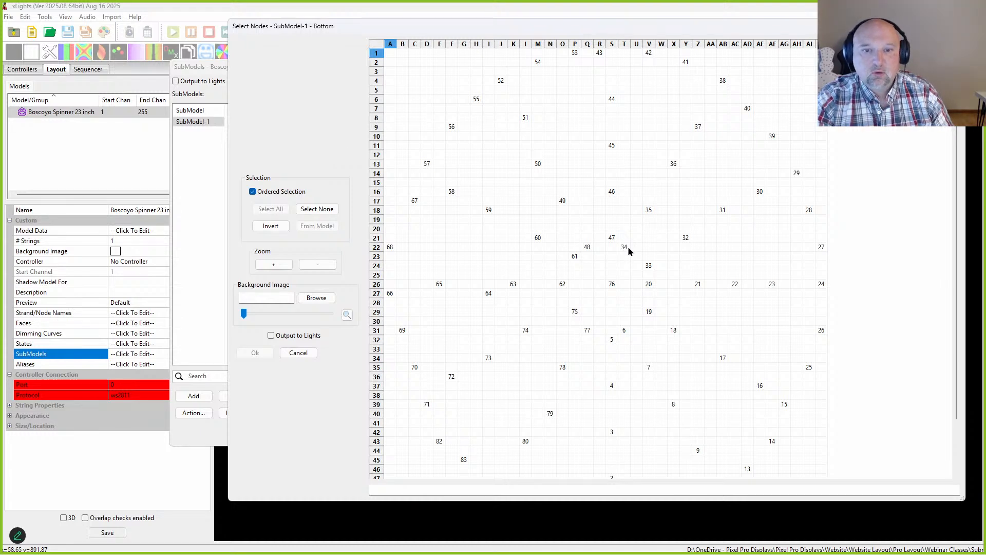
Select nodes 34, 35, 36, 37 and 38 in that order and apply them to the Bottom row
{"action": "left_click", "coordinate": [627, 246]}
{"action": "left_click", "coordinate": [626, 247]}
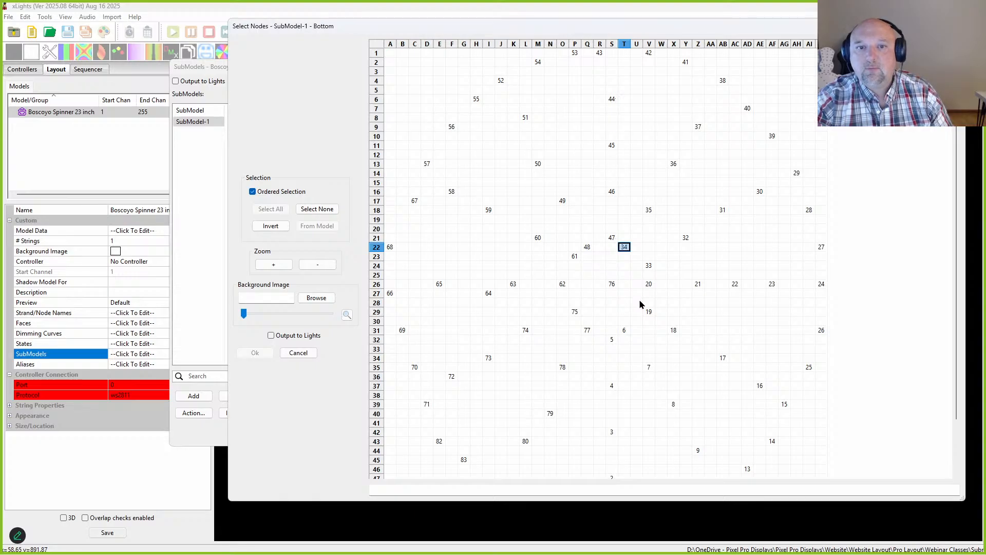
{"action": "left_click", "coordinate": [649, 210]}
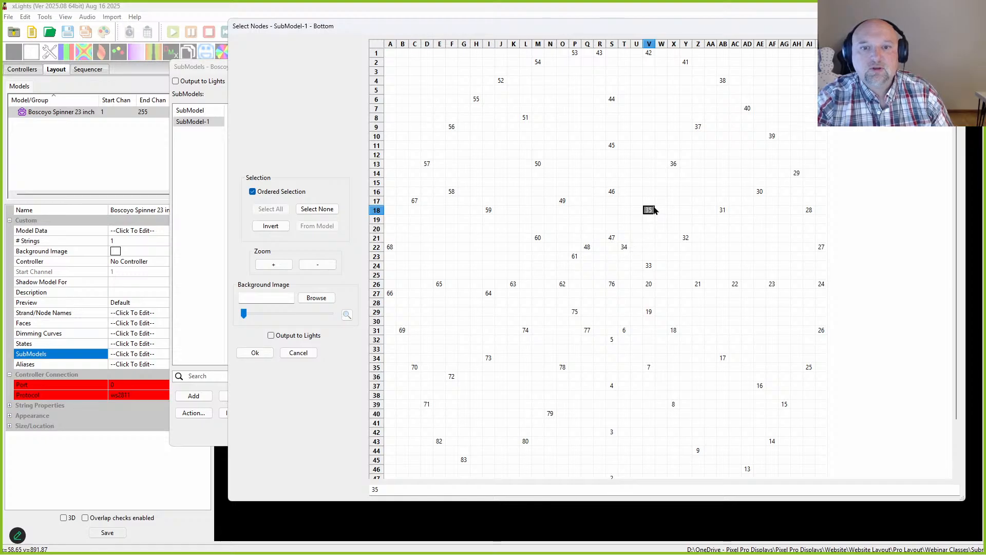
{"action": "left_click", "coordinate": [625, 247]}
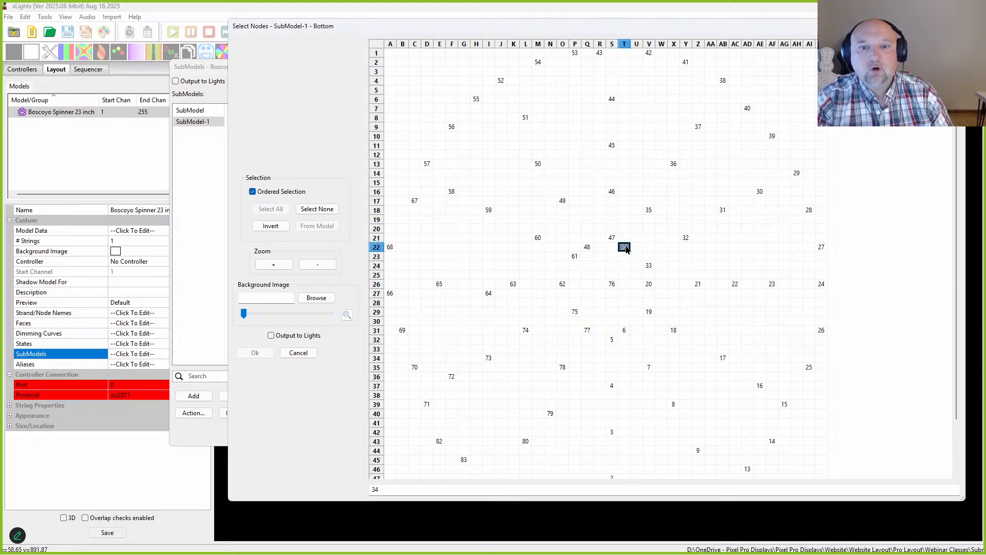
{"action": "left_click", "coordinate": [649, 210], "text": "ctrl"}
{"action": "left_click", "coordinate": [674, 164], "text": "ctrl"}
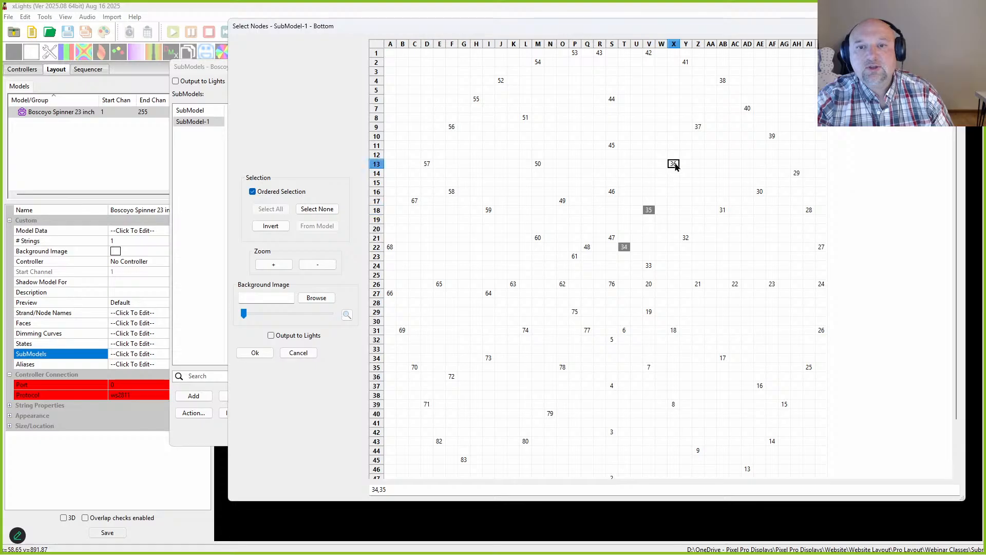
{"action": "left_click", "coordinate": [698, 127], "text": "ctrl"}
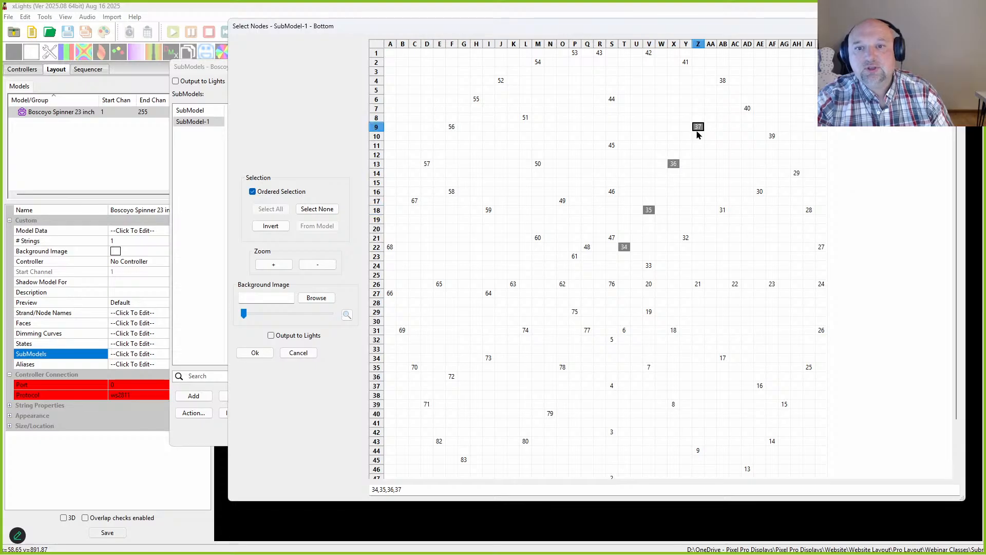
{"action": "left_click", "coordinate": [722, 80], "text": "ctrl"}
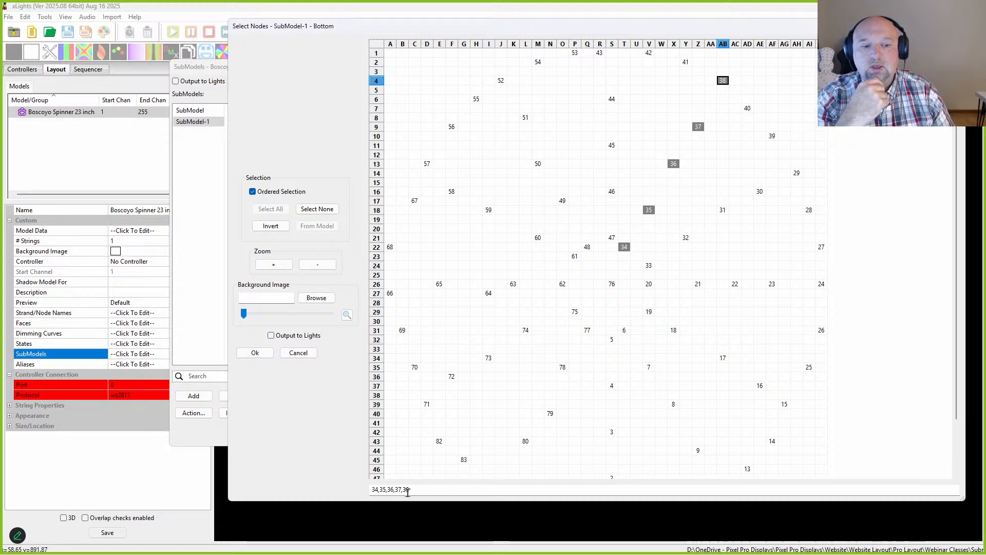
{"action": "left_click", "coordinate": [255, 353]}
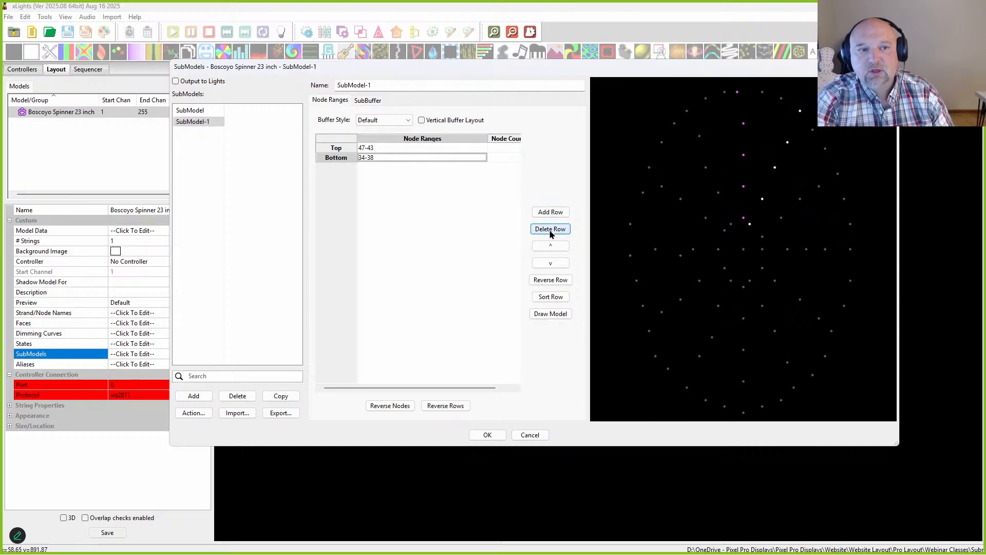
Move the 34-38 row up and back down, and reverse the Top row's node order twice
{"action": "left_click", "coordinate": [559, 246]}
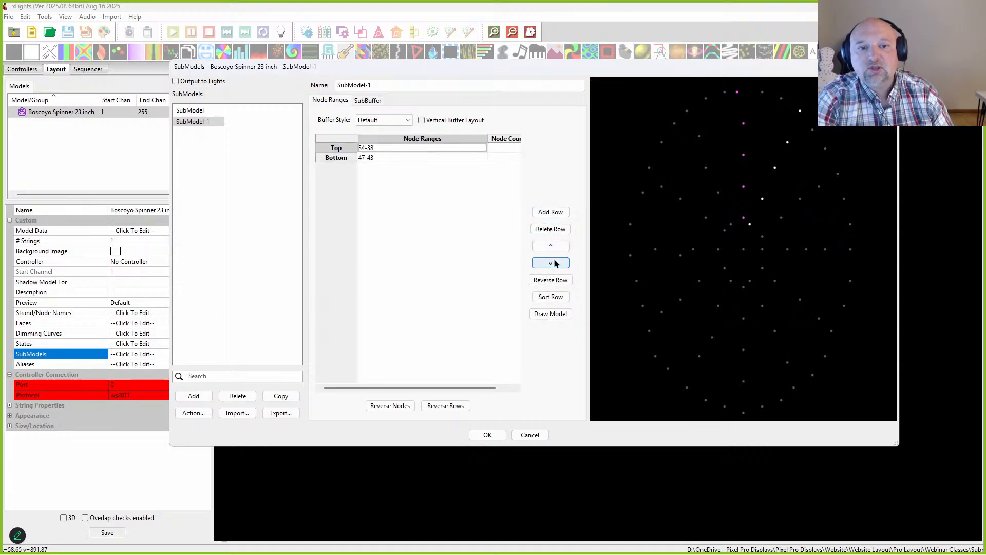
{"action": "left_click", "coordinate": [555, 263]}
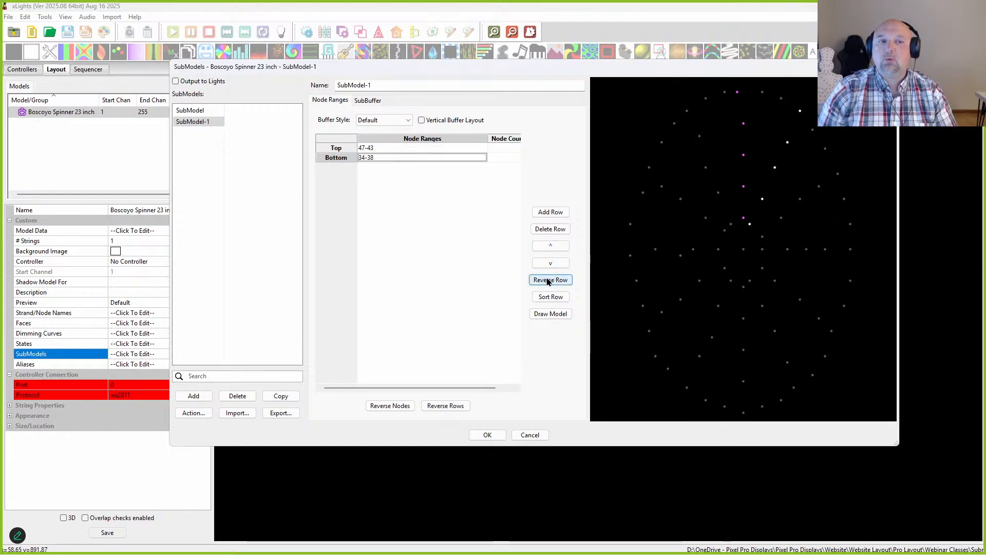
{"action": "left_click", "coordinate": [368, 149]}
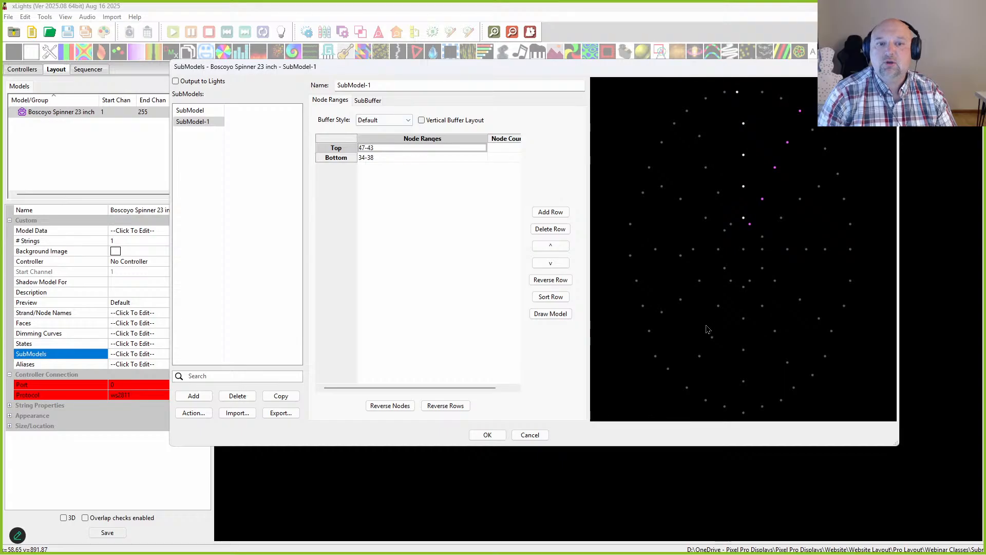
{"action": "left_click", "coordinate": [549, 280]}
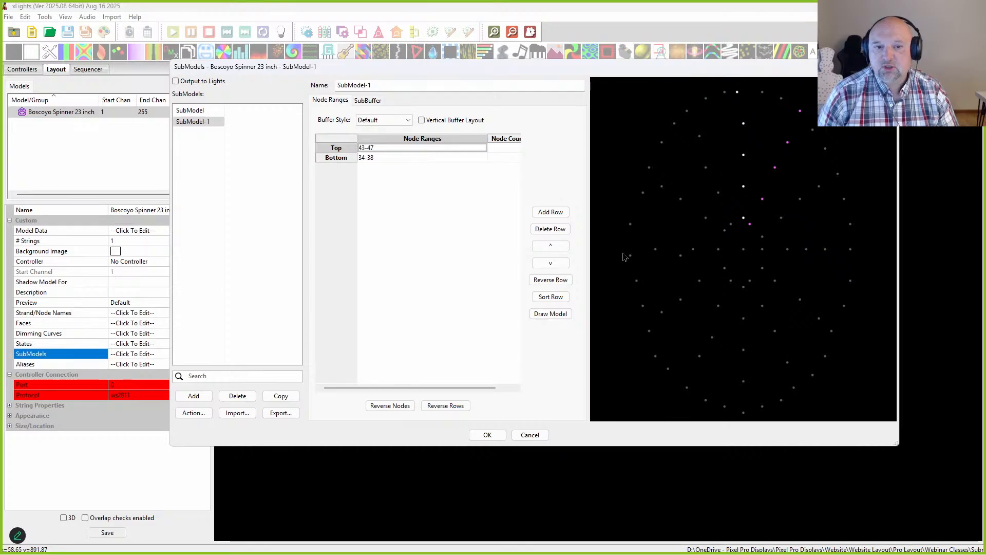
{"action": "left_click", "coordinate": [538, 281]}
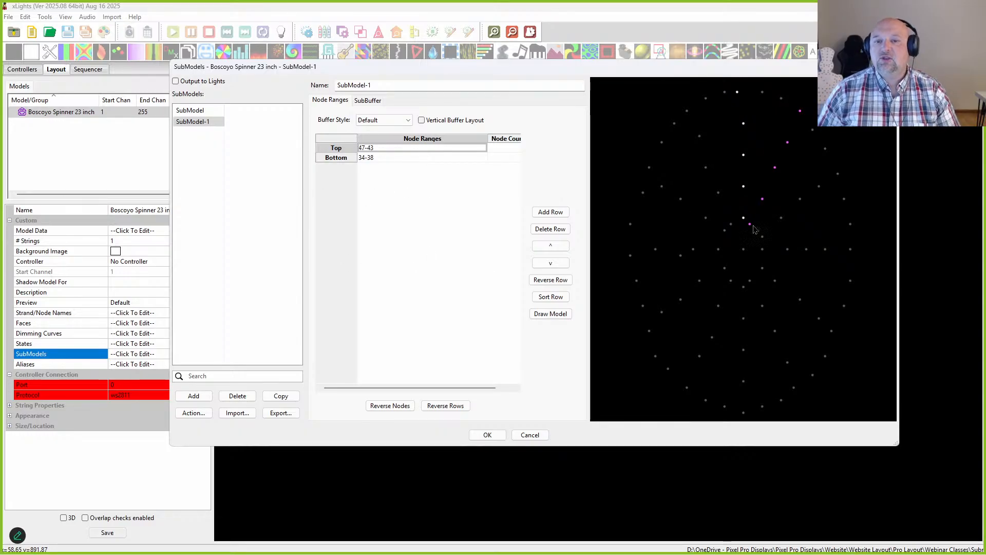
Add a third row below 34-38 and select nodes 33 to 29 for it in the model preview
{"action": "left_click", "coordinate": [339, 159]}
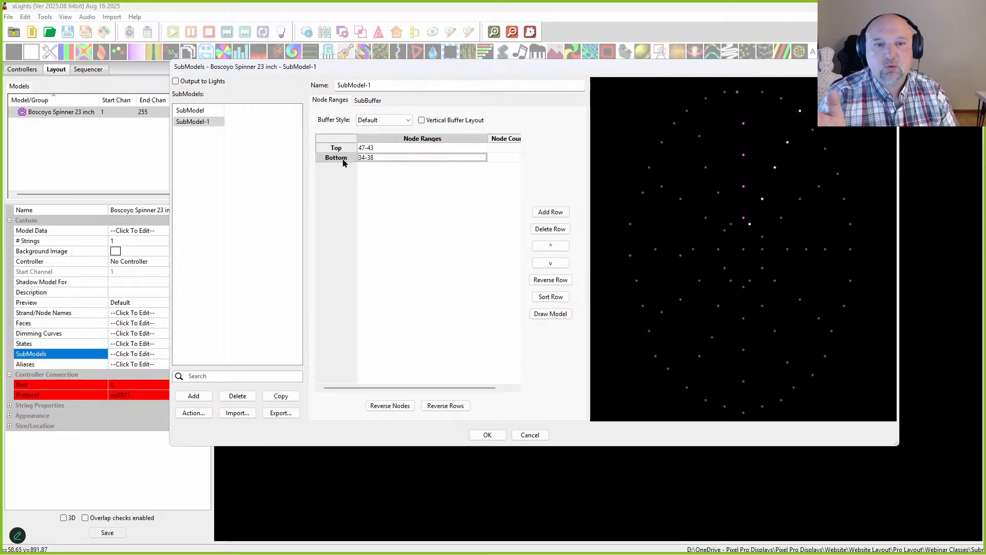
{"action": "left_click", "coordinate": [553, 214]}
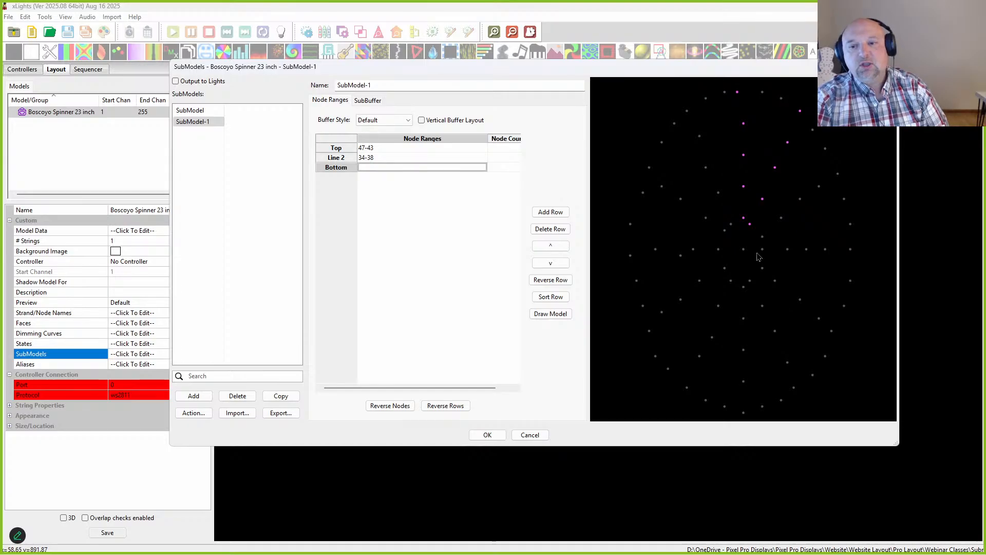
{"action": "scroll", "coordinate": [764, 276], "scroll_direction": "down", "scroll_amount": 3}
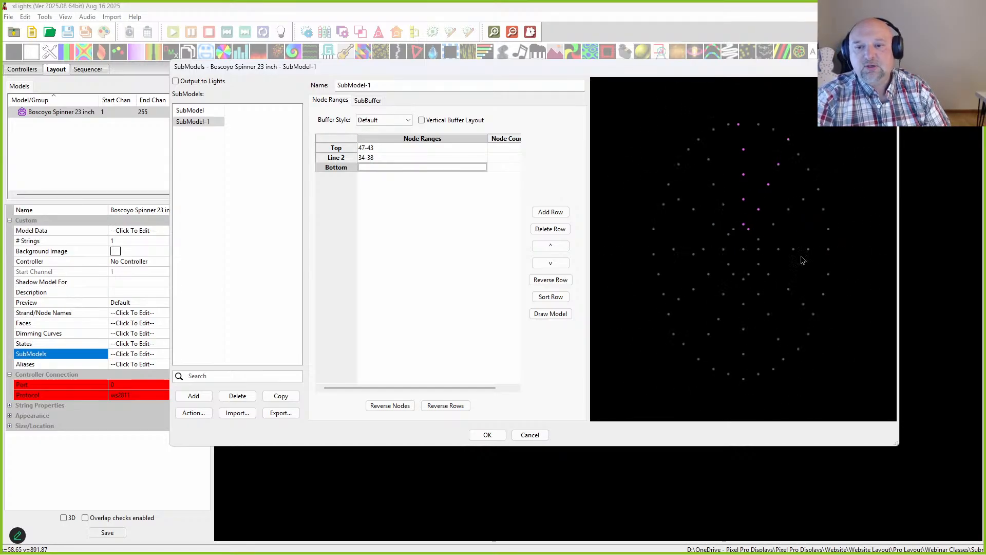
{"action": "scroll", "coordinate": [755, 263], "scroll_direction": "up", "scroll_amount": 2}
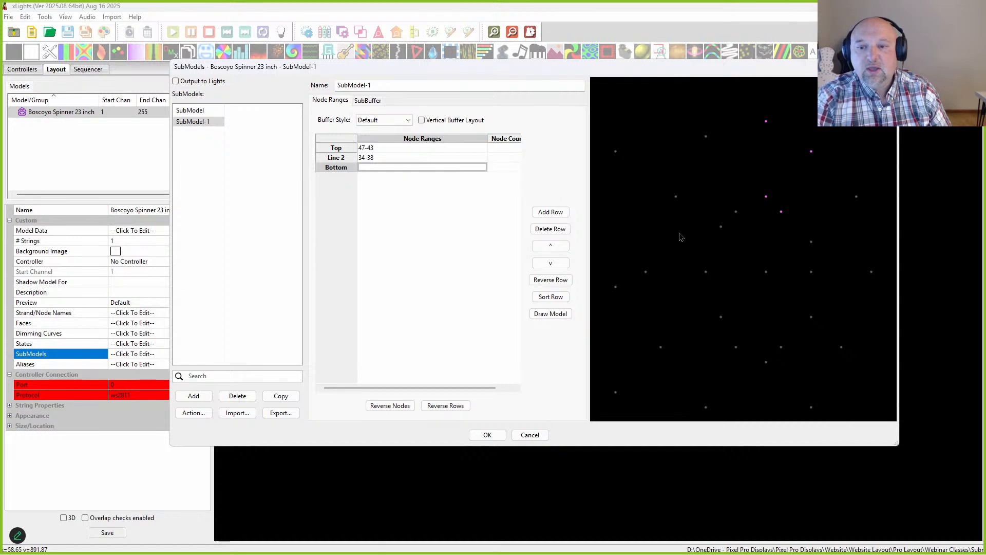
{"action": "left_click_drag", "start_coordinate": [774, 239], "coordinate": [702, 235]}
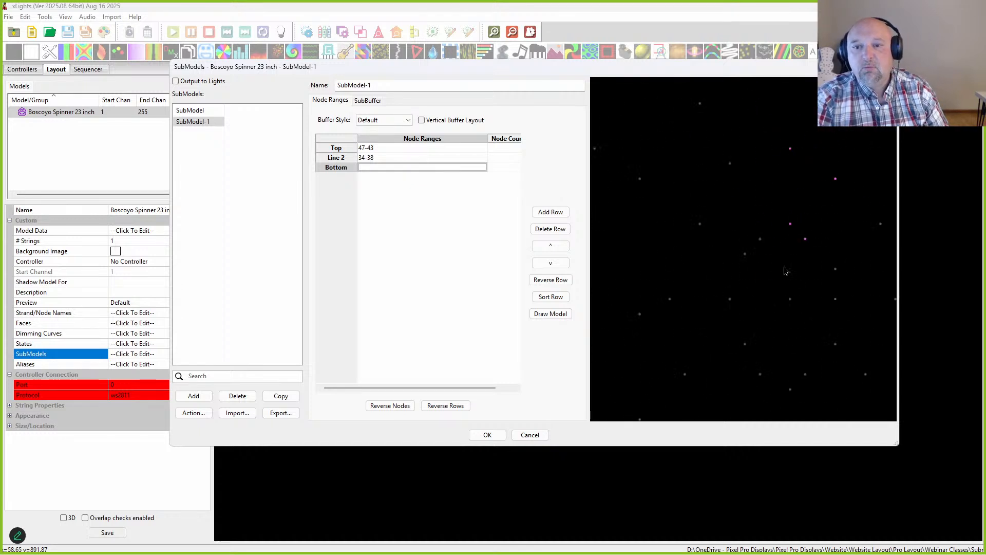
{"action": "left_click_drag", "start_coordinate": [785, 267], "coordinate": [688, 238]}
{"action": "left_click_drag", "start_coordinate": [698, 157], "coordinate": [752, 212]}
{"action": "left_click_drag", "start_coordinate": [746, 111], "coordinate": [754, 266]}
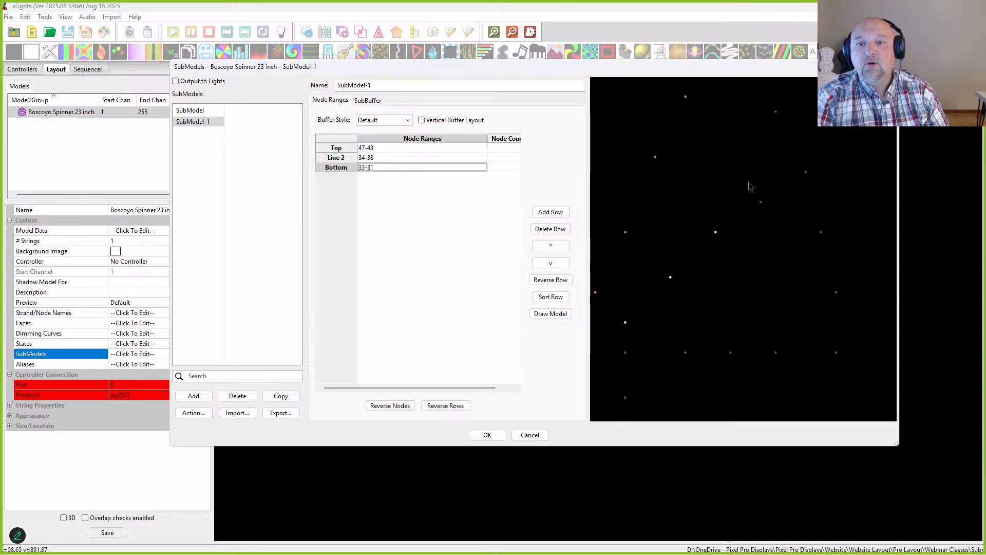
{"action": "left_click_drag", "start_coordinate": [750, 183], "coordinate": [774, 222]}
{"action": "left_click_drag", "start_coordinate": [780, 159], "coordinate": [841, 211]}
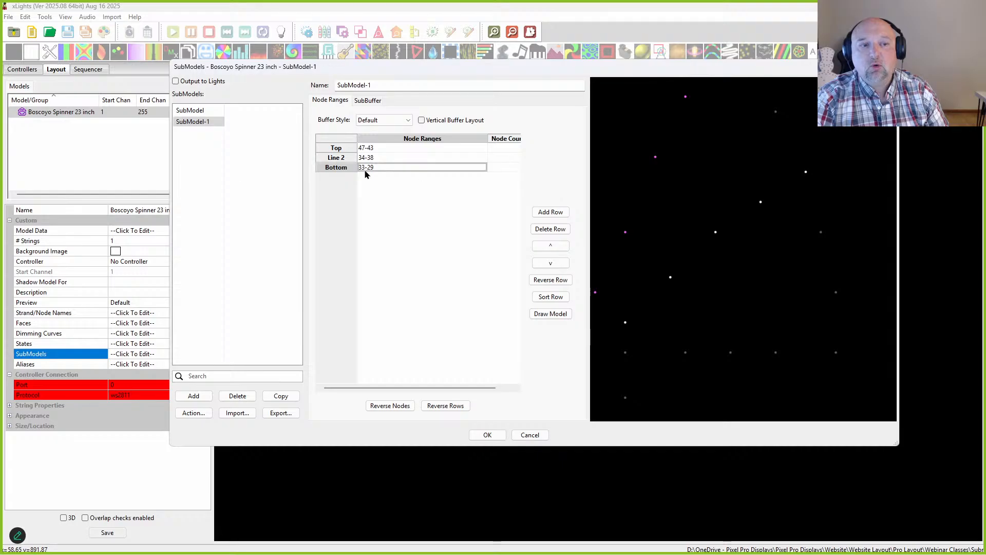
Add a fourth row and select nodes 20 to 24 for it in the model preview
{"action": "left_click_drag", "start_coordinate": [679, 337], "coordinate": [709, 325]}
{"action": "mouse_move", "coordinate": [656, 314]}
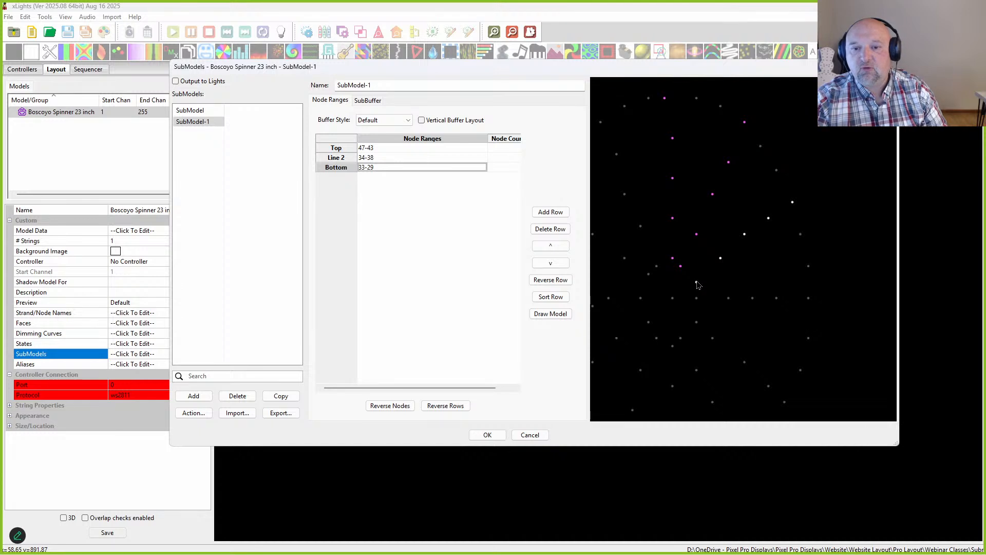
{"action": "mouse_move", "coordinate": [699, 287]}
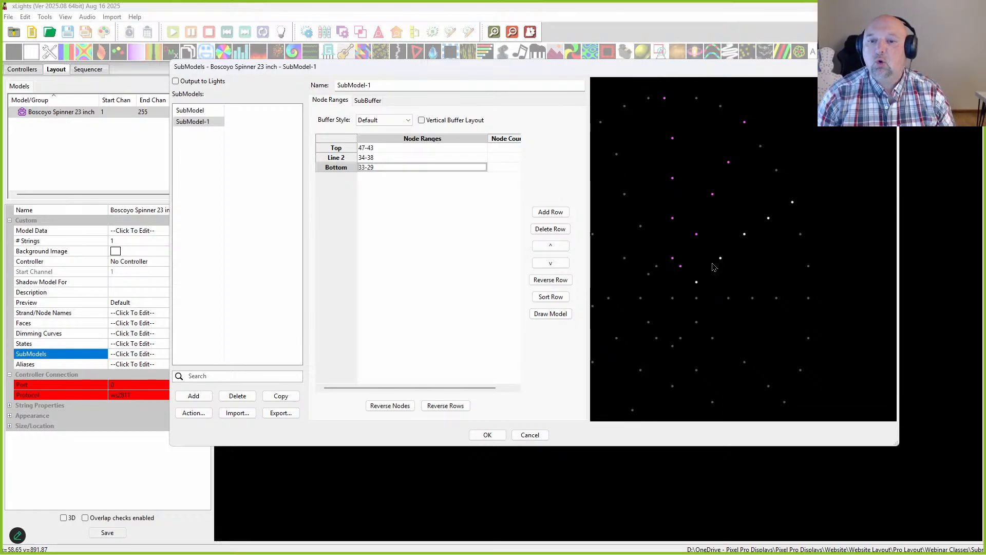
{"action": "left_click", "coordinate": [551, 212]}
{"action": "left_click_drag", "start_coordinate": [681, 293], "coordinate": [765, 312]}
{"action": "left_click_drag", "start_coordinate": [767, 290], "coordinate": [821, 312]}
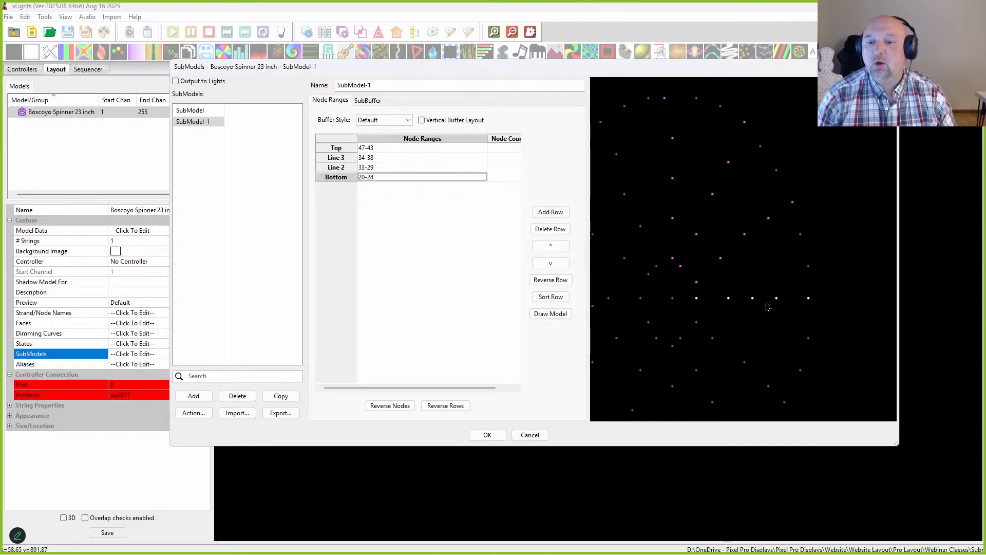
Append nodes 19 to 16 to the Bottom row in the model preview, deselecting the out-of-order node 15
{"action": "left_click", "coordinate": [550, 214]}
{"action": "left_click_drag", "start_coordinate": [781, 359], "coordinate": [831, 276]}
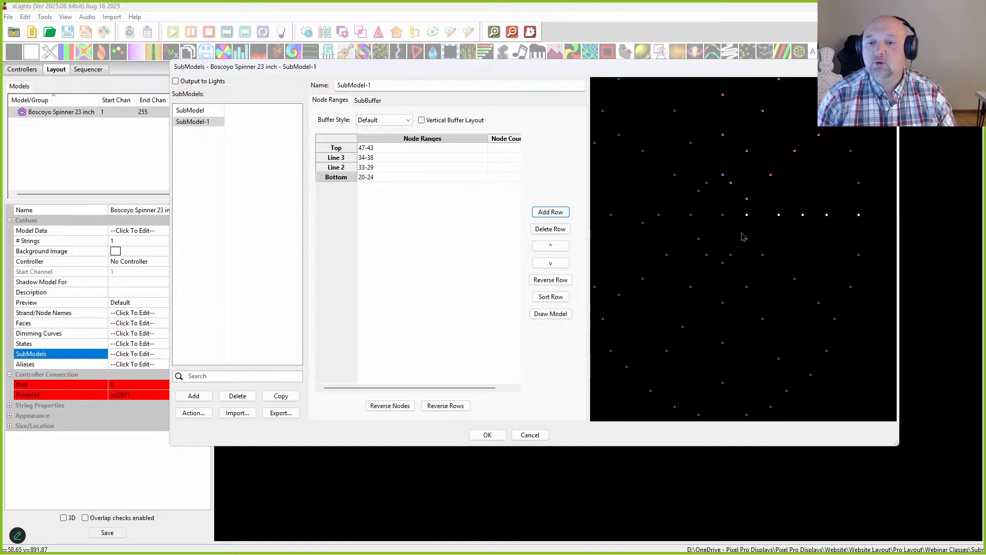
{"action": "left_click_drag", "start_coordinate": [741, 233], "coordinate": [777, 263]}
{"action": "left_click_drag", "start_coordinate": [781, 262], "coordinate": [840, 319]}
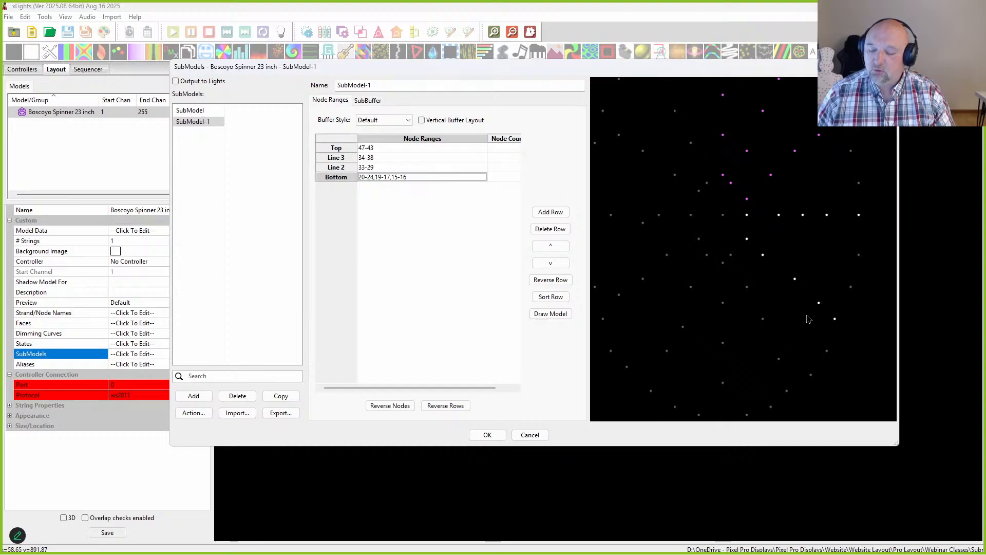
{"action": "mouse_move", "coordinate": [815, 314]}
{"action": "left_mouse_down"}
{"action": "mouse_move", "coordinate": [822, 332]}
{"action": "mouse_move", "coordinate": [851, 337]}
{"action": "left_mouse_up"}
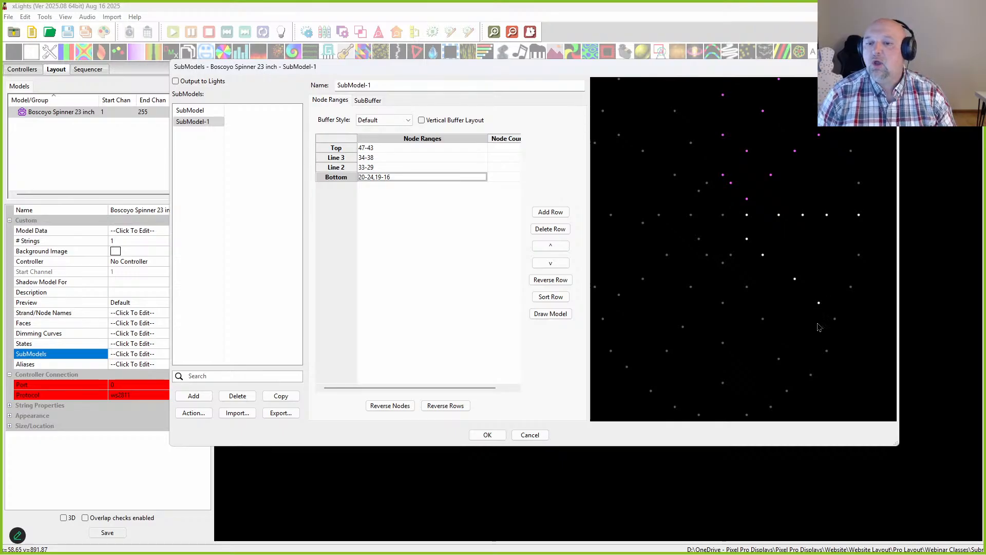
Try adding nodes 9 and 10 to the Bottom row in the preview and deselect them
{"action": "left_click_drag", "start_coordinate": [763, 343], "coordinate": [800, 409]}
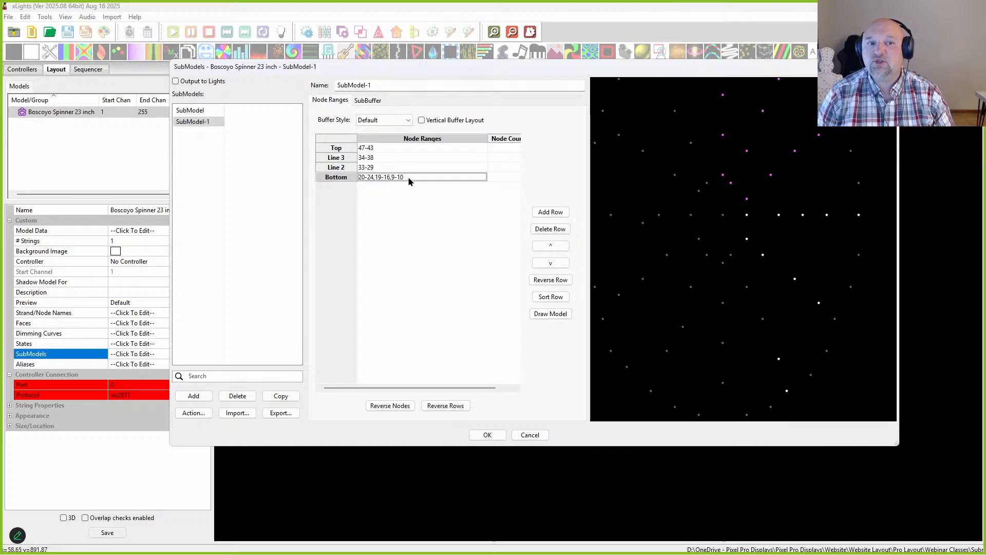
{"action": "left_click_drag", "start_coordinate": [812, 294], "coordinate": [811, 314]}
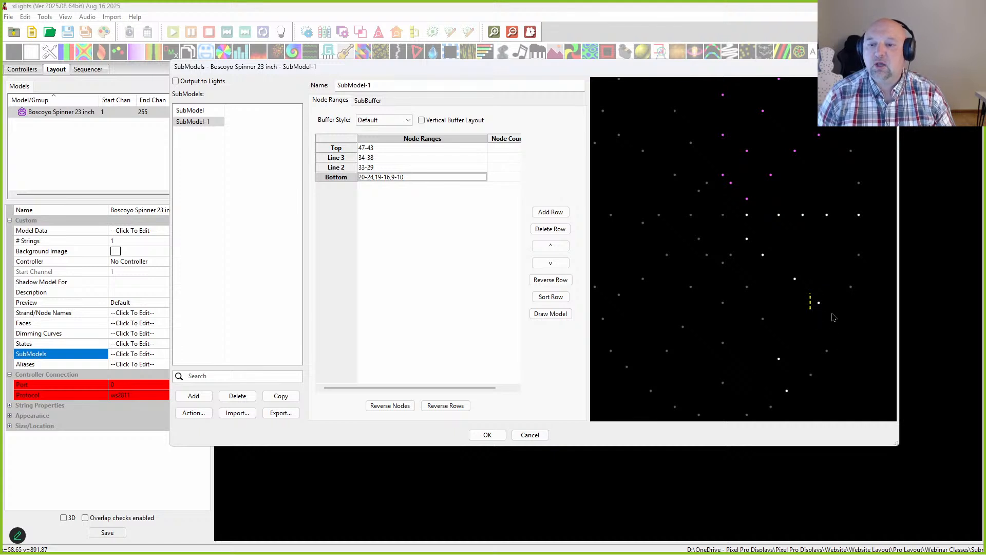
{"action": "mouse_move", "coordinate": [837, 325]}
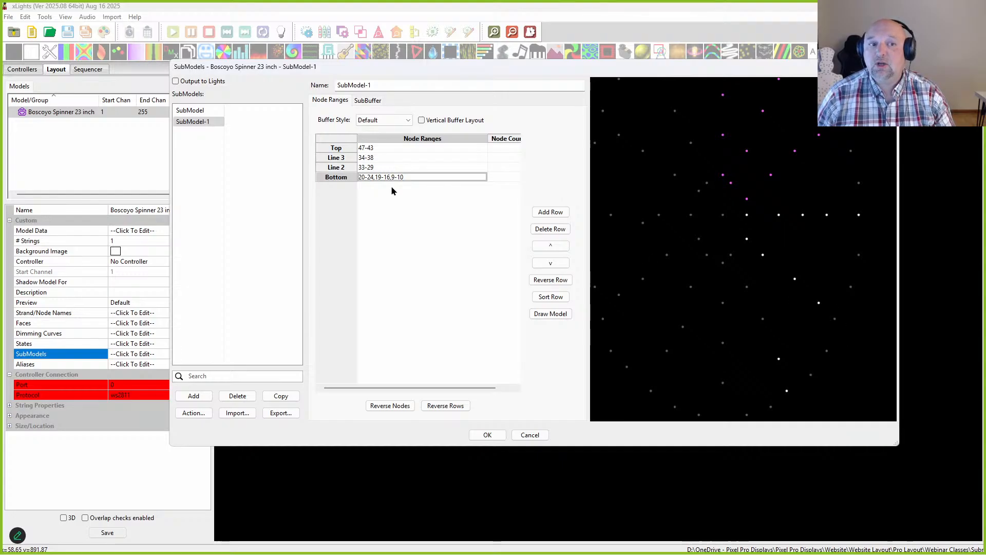
{"action": "left_click_drag", "start_coordinate": [765, 355], "coordinate": [806, 406]}
Append node 15 to the Bottom row in the preview to make its range 20-24,19-15
{"action": "left_click_drag", "start_coordinate": [827, 313], "coordinate": [853, 337]}
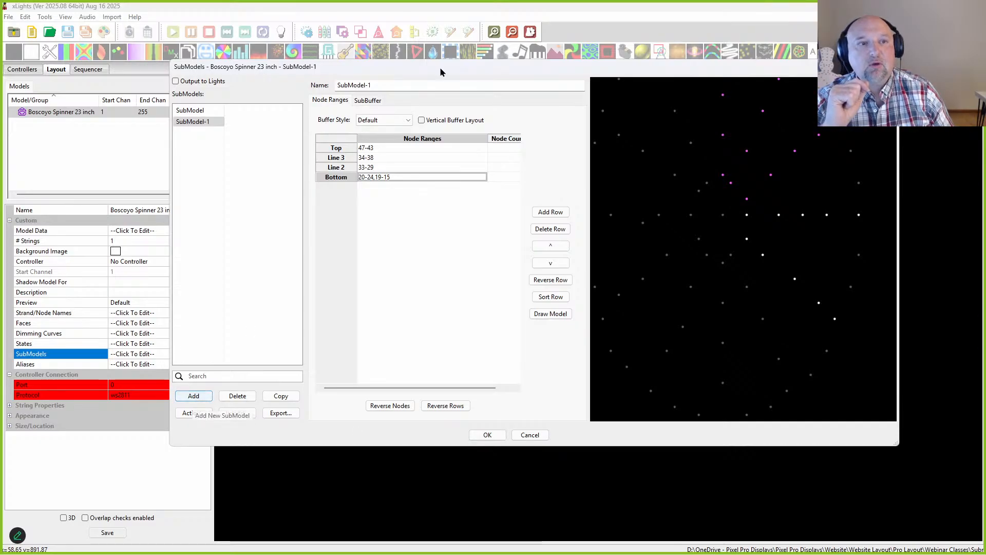
Rename SubModel-1 as ArmsA and add another submodel
{"action": "double_click", "coordinate": [384, 86]}
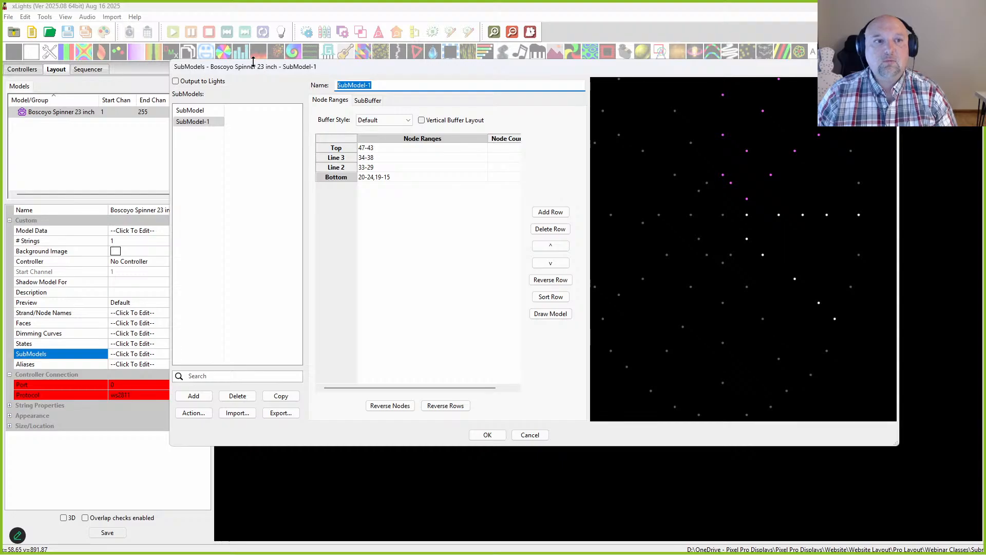
{"action": "type", "text": "ArmsA"}
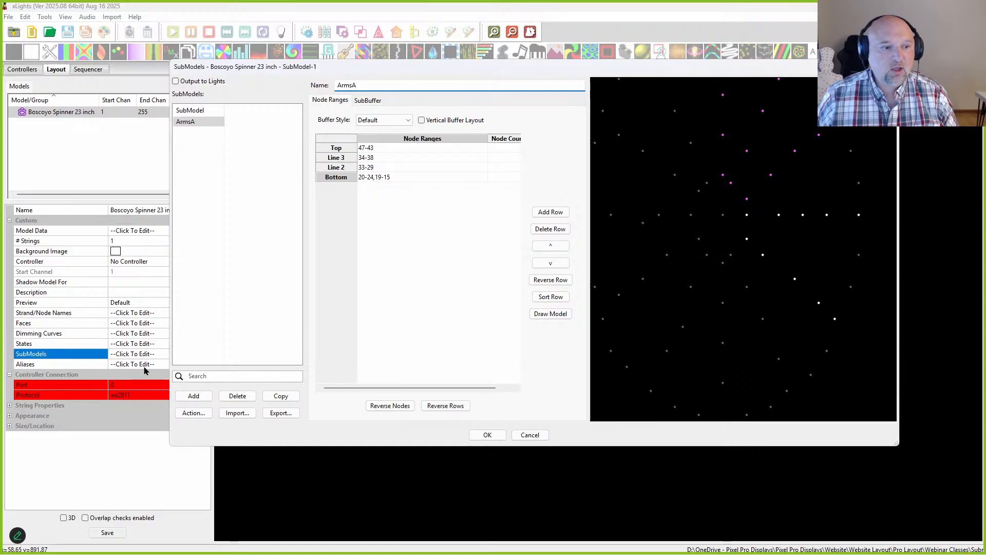
{"action": "left_click", "coordinate": [194, 396]}
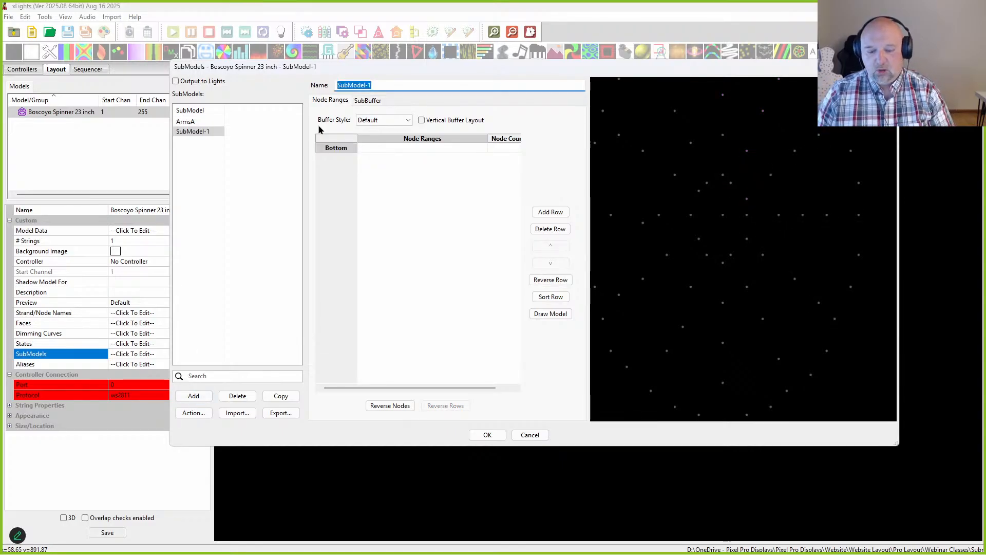
Name the new submodel ArmsB and add nodes 47 to 43 to its Bottom row from the preview, innermost first
{"action": "type", "text": "ArmsB"}
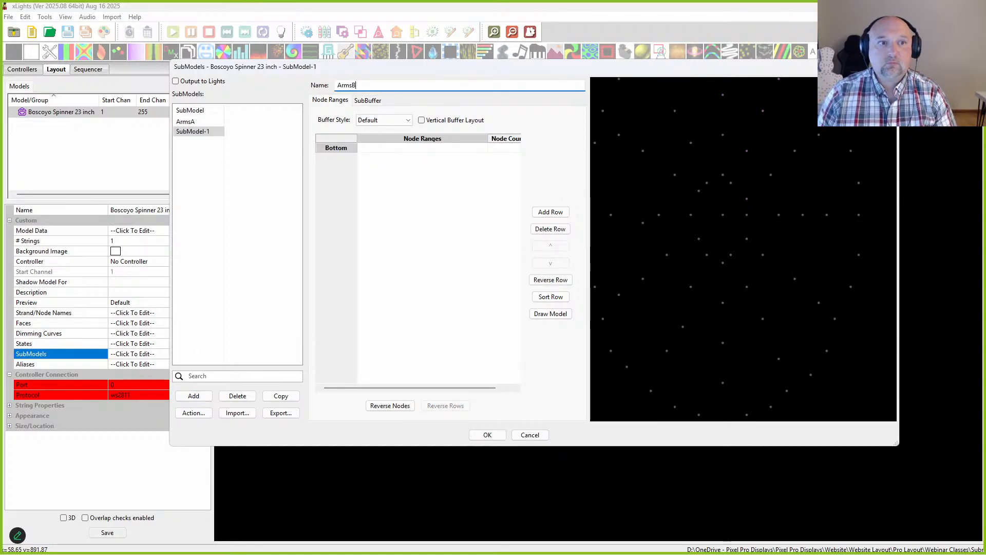
{"action": "key", "text": "Tab"}
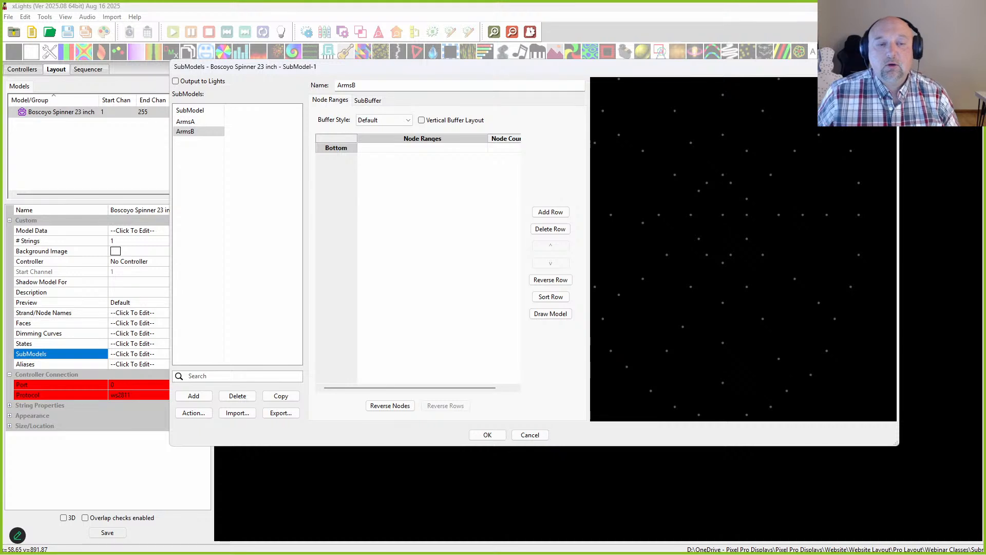
{"action": "left_click_drag", "start_coordinate": [722, 187], "coordinate": [699, 205]}
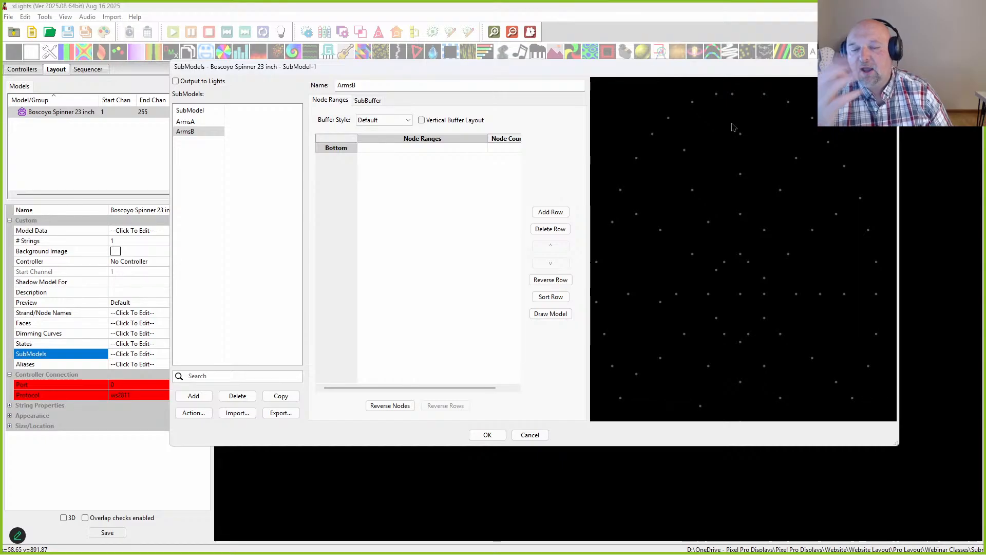
{"action": "left_click_drag", "start_coordinate": [732, 237], "coordinate": [751, 266]}
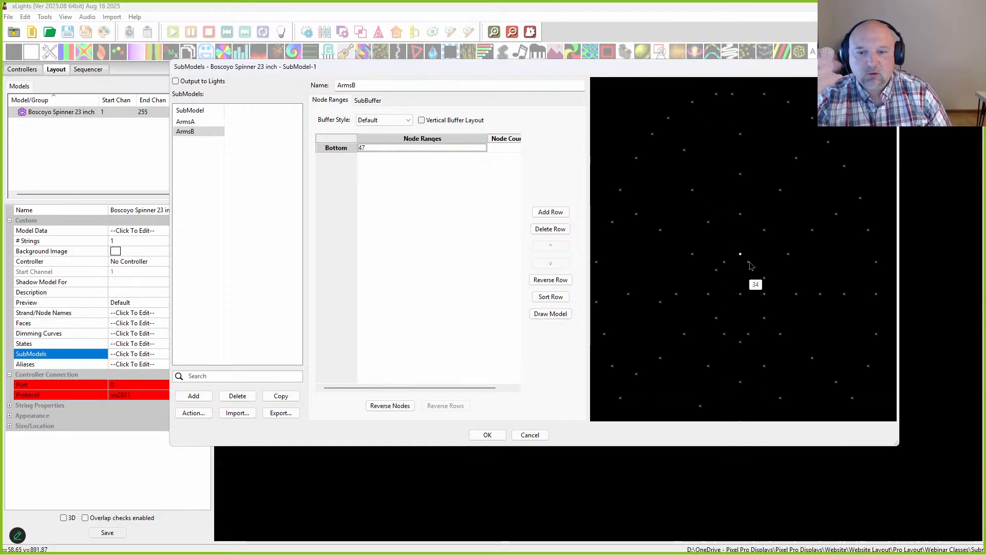
{"action": "left_click_drag", "start_coordinate": [735, 211], "coordinate": [754, 234]}
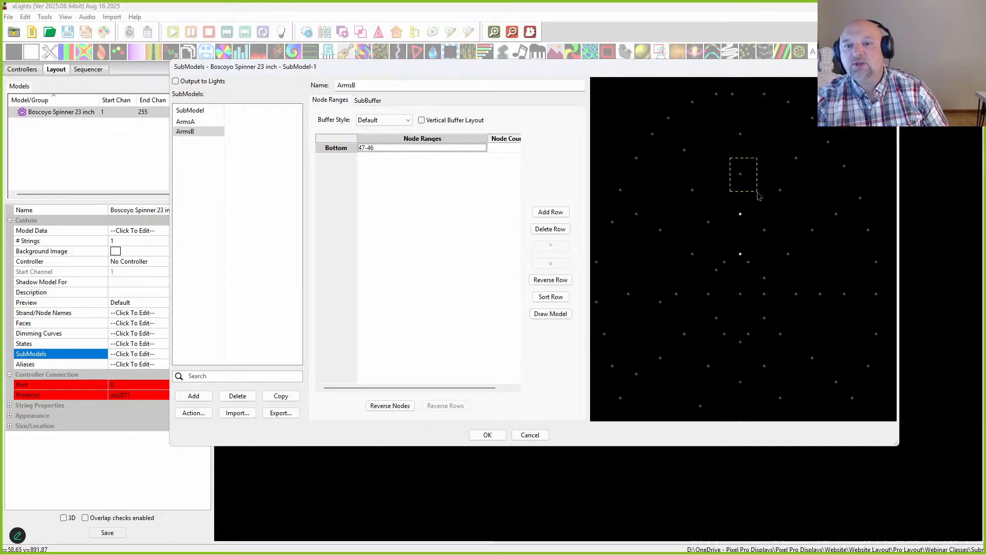
{"action": "left_click_drag", "start_coordinate": [728, 112], "coordinate": [760, 151]}
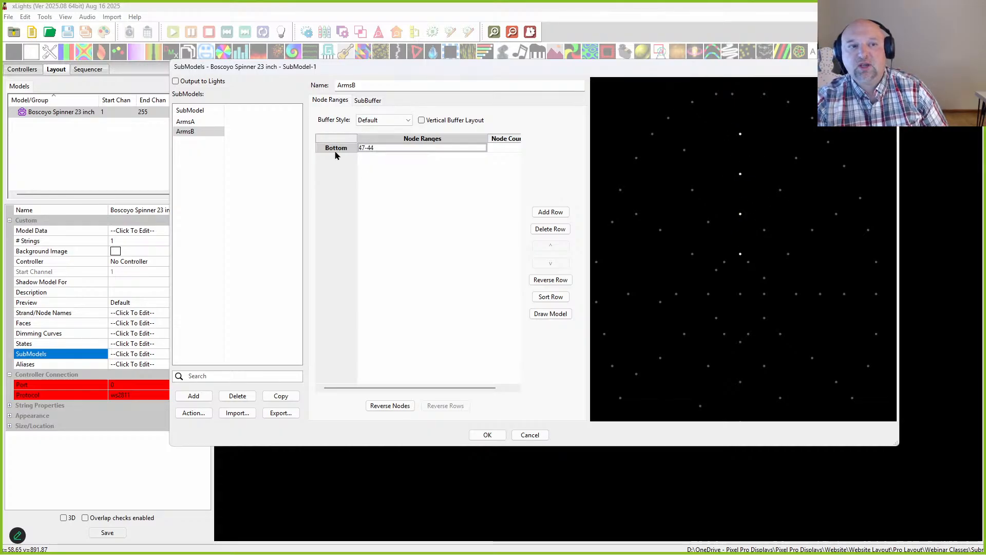
{"action": "left_click", "coordinate": [733, 94]}
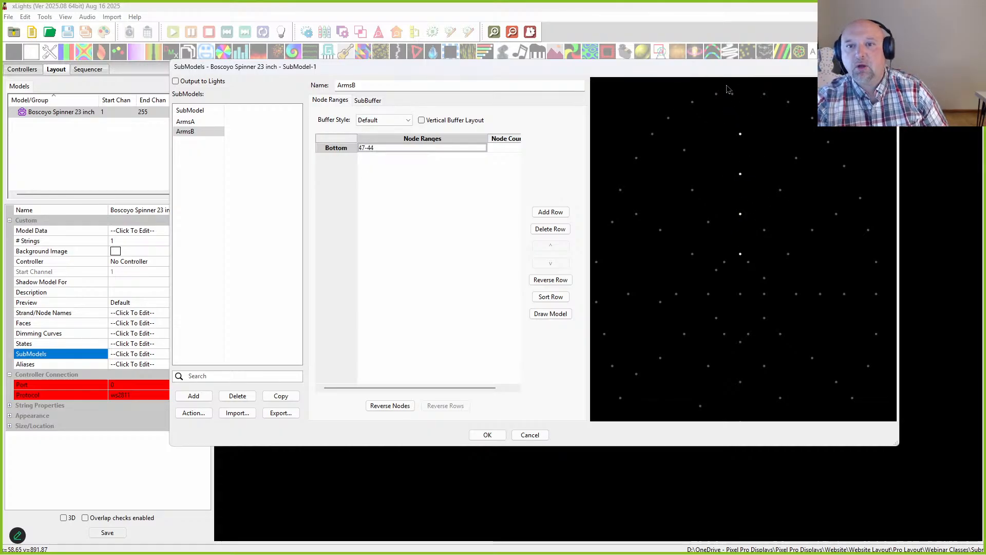
Symmetrize the Bottom row rotationally into 12 arm rows, with Yes for squarifying the aspect ratio and identifying a center node
{"action": "right_click", "coordinate": [395, 150]}
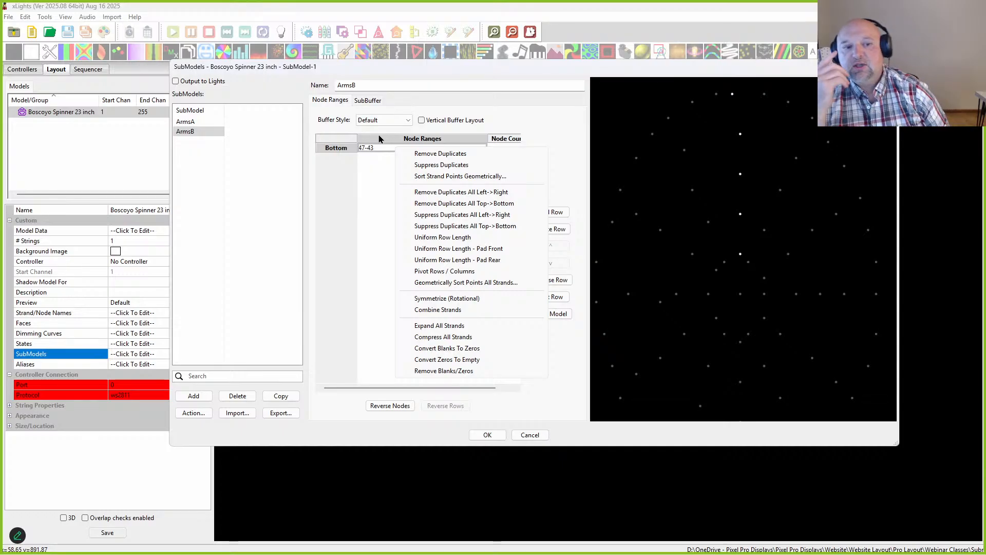
{"action": "left_click", "coordinate": [428, 303]}
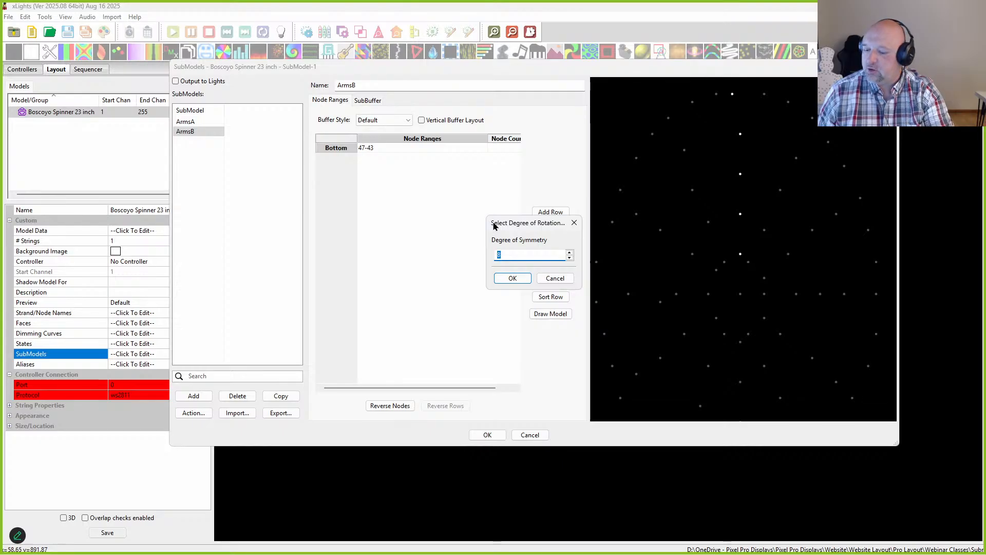
{"action": "left_click", "coordinate": [513, 280]}
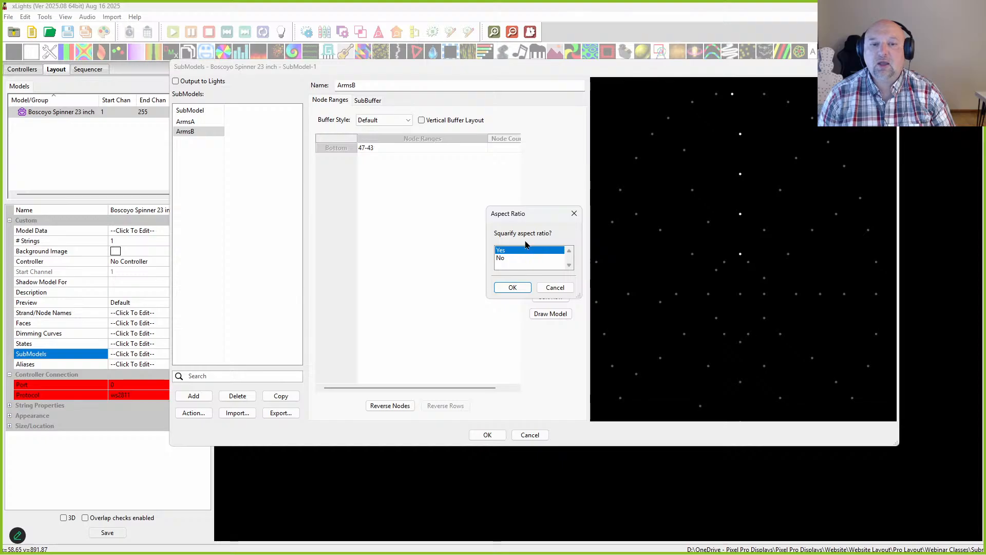
{"action": "left_click", "coordinate": [513, 288]}
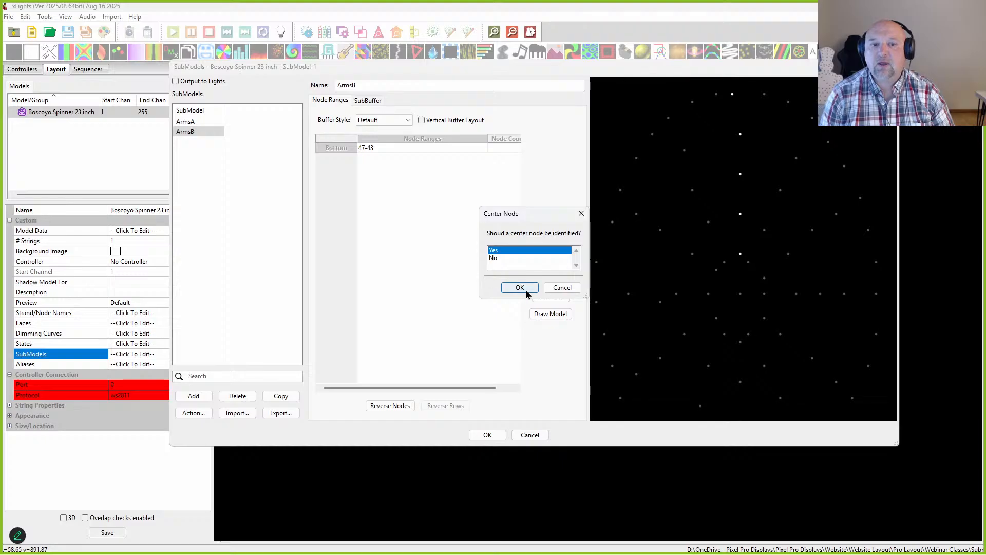
{"action": "left_click", "coordinate": [520, 288]}
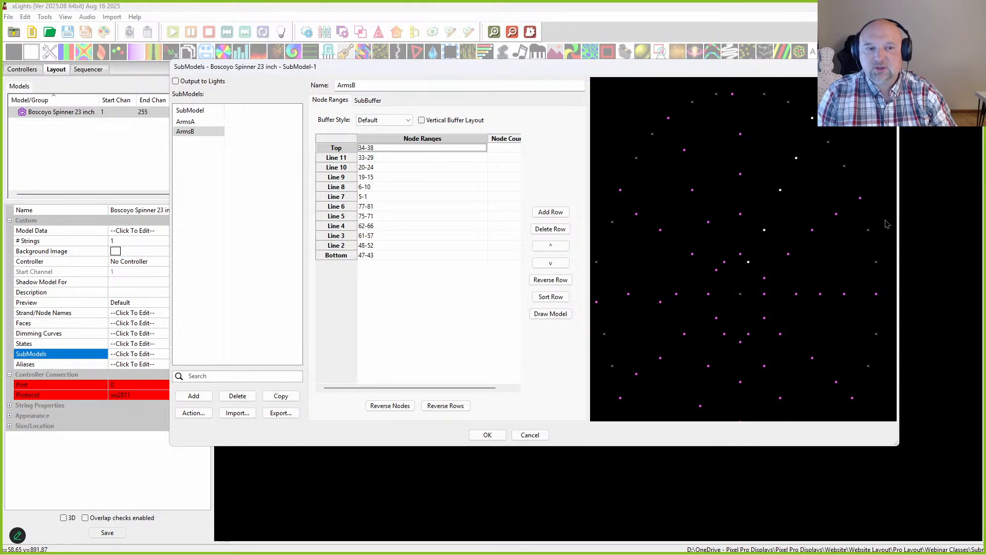
Examine the generated ArmsB rows one by one in the preview to check the node order and position of each arm
{"action": "left_click", "coordinate": [379, 157]}
{"action": "left_click", "coordinate": [380, 168]}
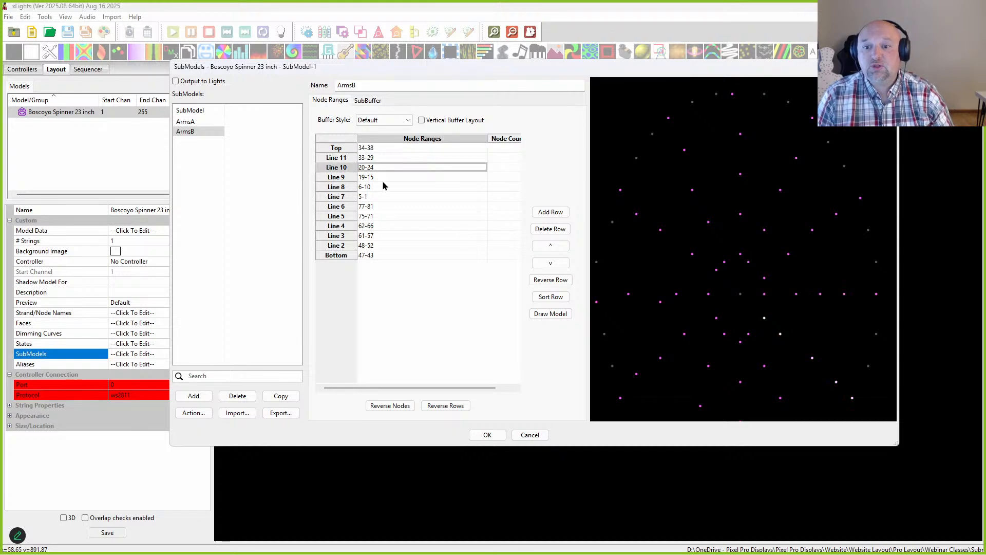
{"action": "key", "text": "Down"}
{"action": "scroll", "coordinate": [671, 261], "scroll_direction": "down", "scroll_amount": 4}
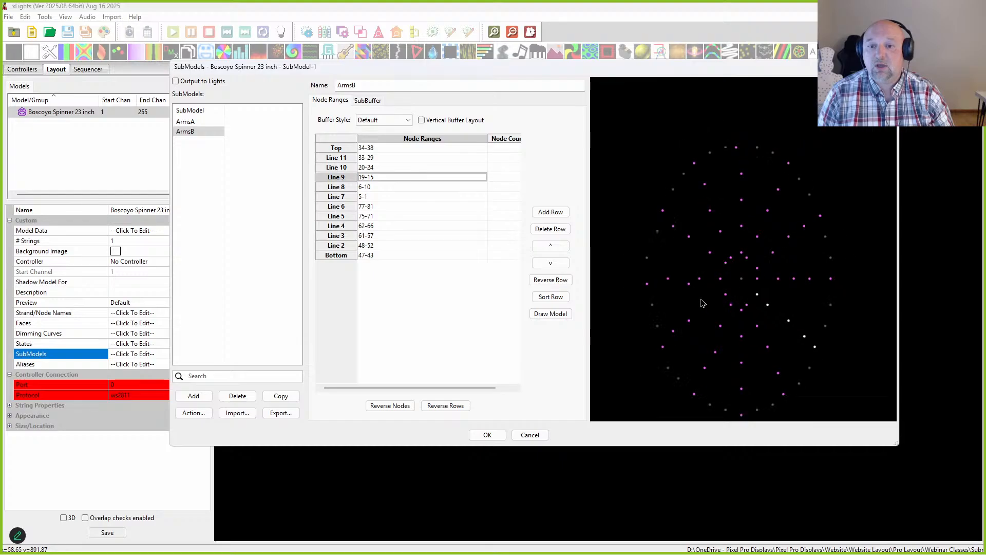
{"action": "left_click_drag", "start_coordinate": [707, 264], "coordinate": [698, 283]}
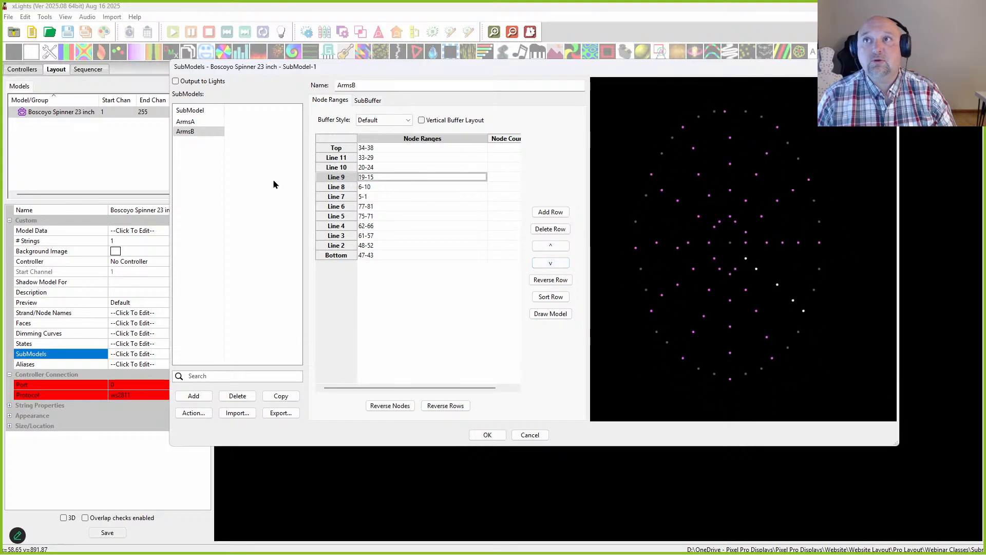
{"action": "left_click", "coordinate": [374, 186]}
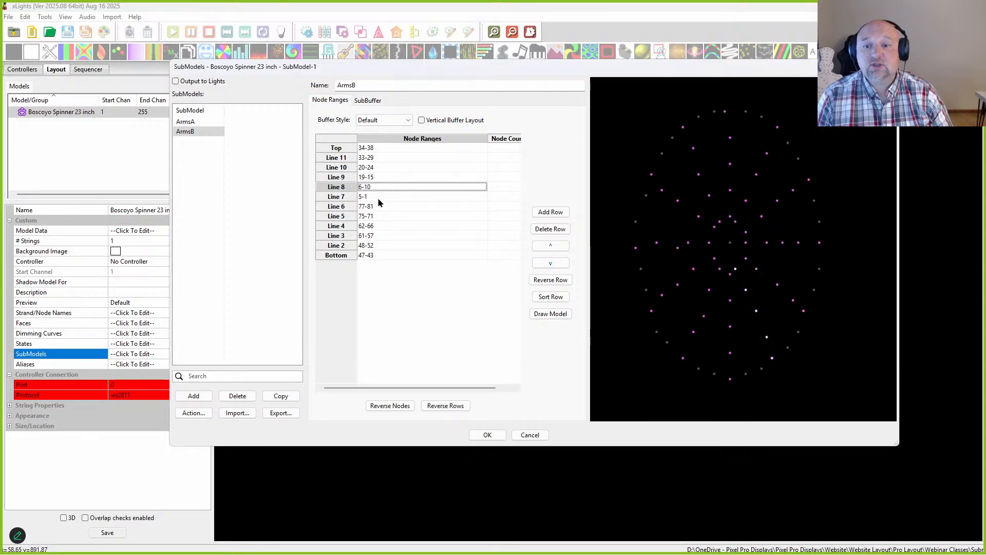
{"action": "left_click", "coordinate": [377, 198]}
{"action": "left_click", "coordinate": [379, 208]}
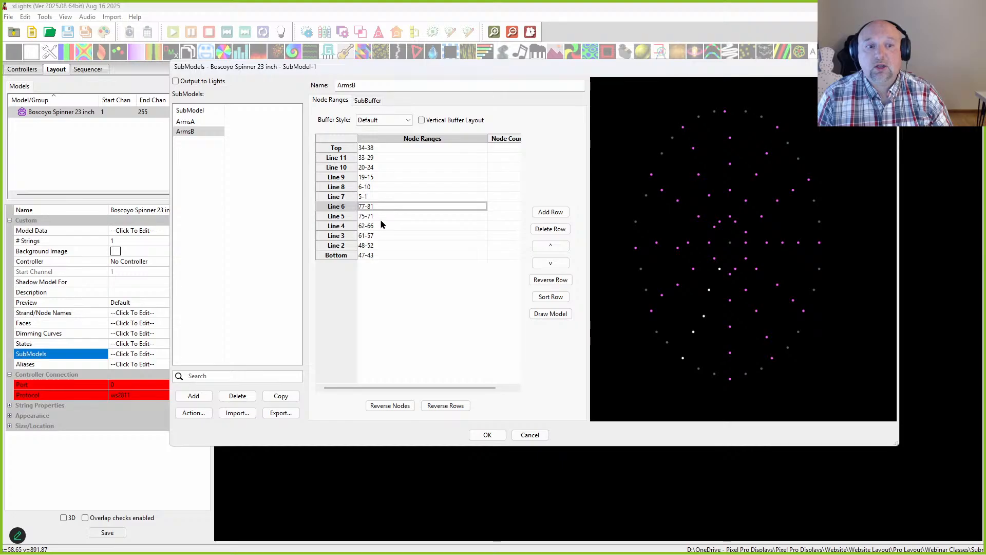
{"action": "left_click", "coordinate": [380, 218]}
{"action": "left_click", "coordinate": [383, 225]}
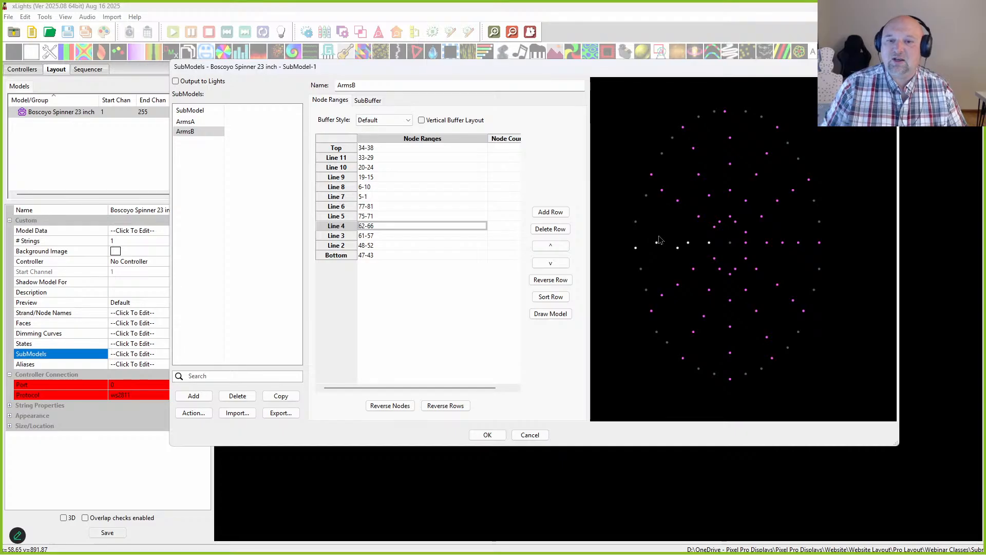
{"action": "left_click", "coordinate": [375, 237]}
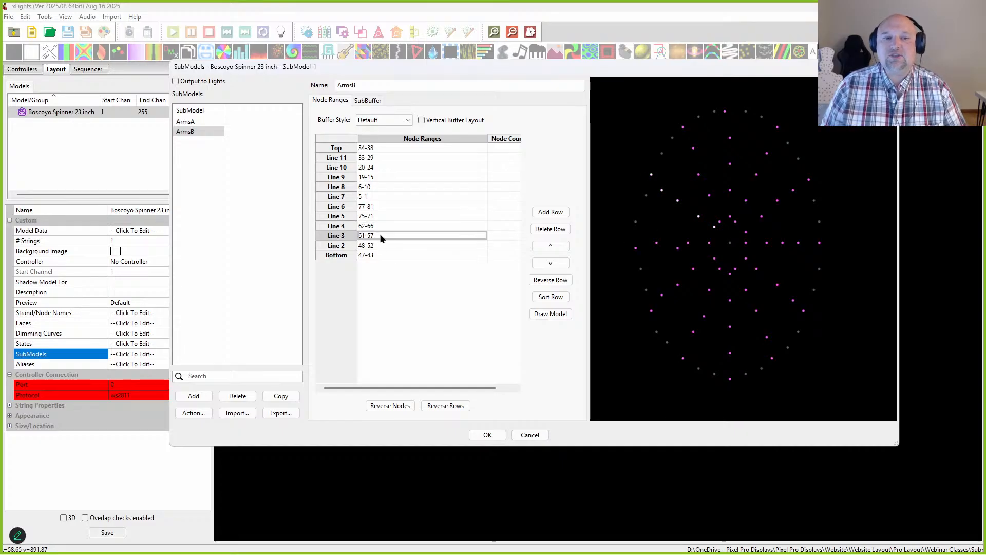
{"action": "left_click", "coordinate": [377, 247]}
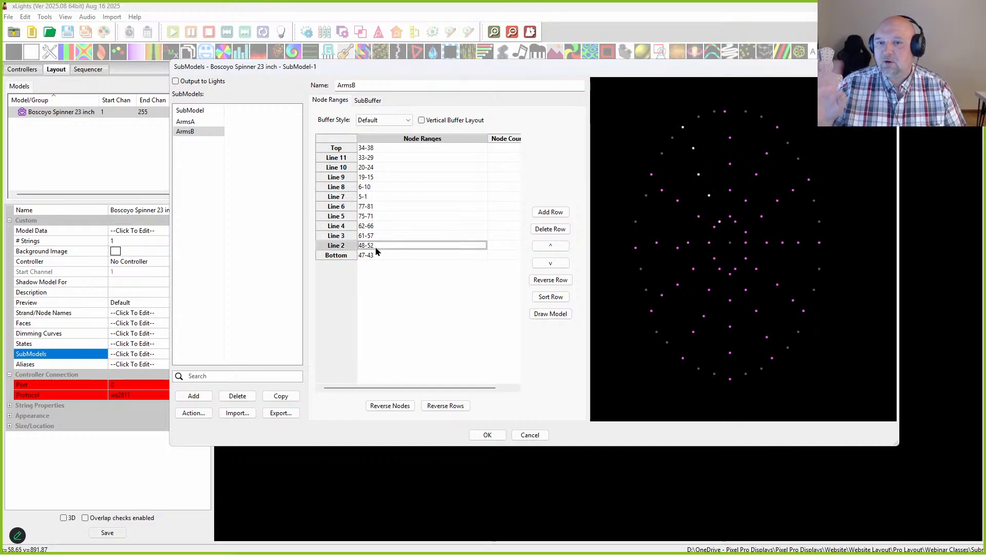
{"action": "left_click", "coordinate": [367, 255]}
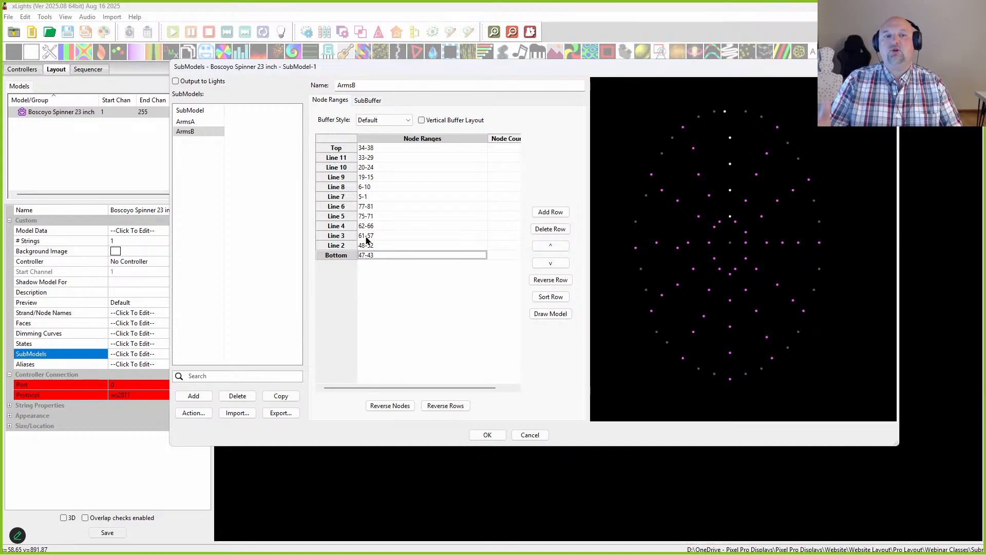
{"action": "left_click", "coordinate": [374, 149]}
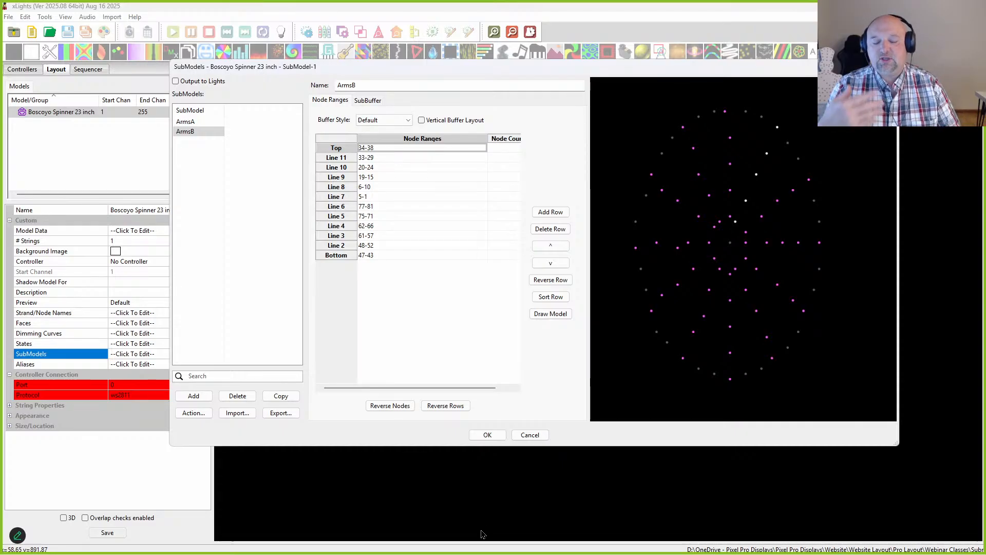
Accept the submodel definitions and save the layout
{"action": "left_click", "coordinate": [488, 437]}
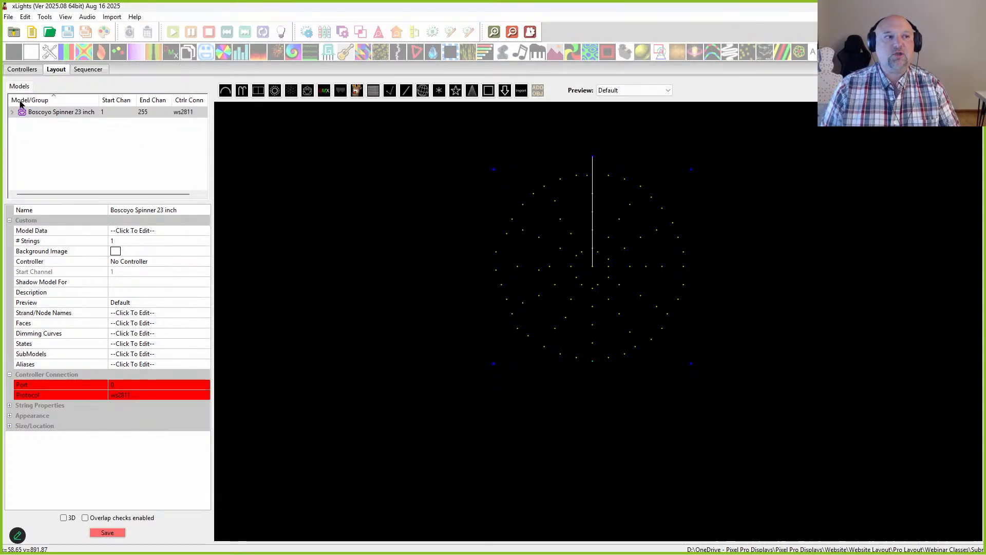
{"action": "left_click", "coordinate": [107, 534]}
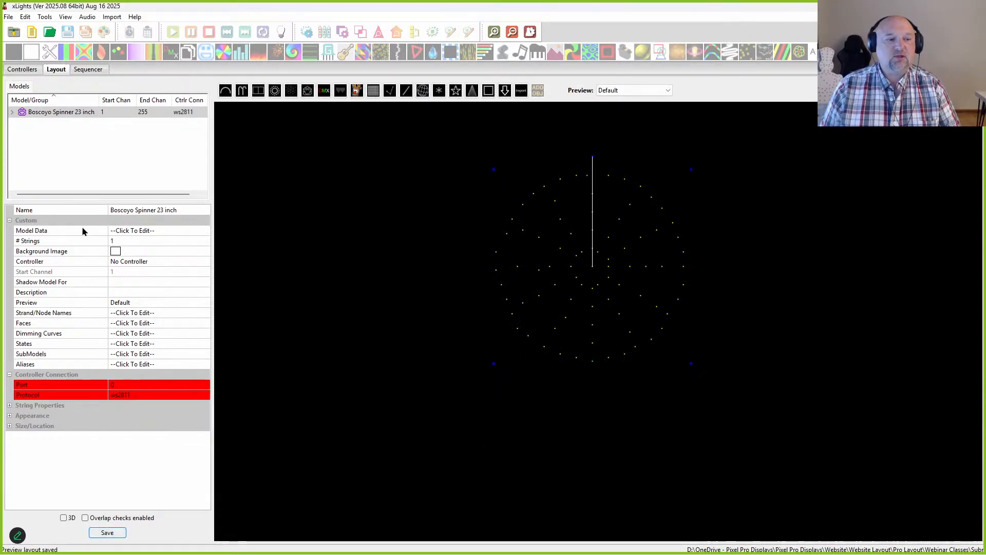
Create a new sequence at 40fps (25ms) using the All Models view
{"action": "left_click", "coordinate": [32, 31]}
{"action": "left_click", "coordinate": [167, 183]}
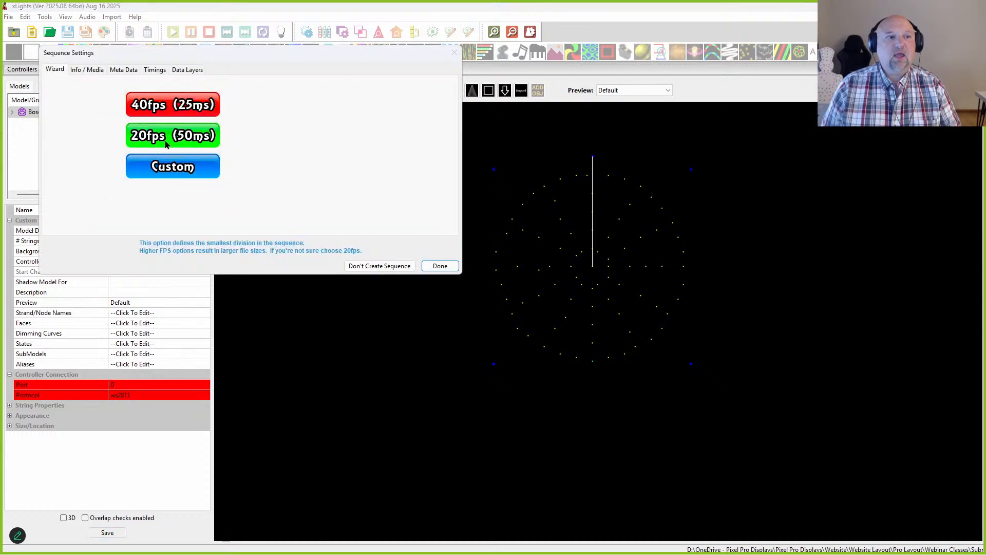
{"action": "left_click", "coordinate": [155, 106]}
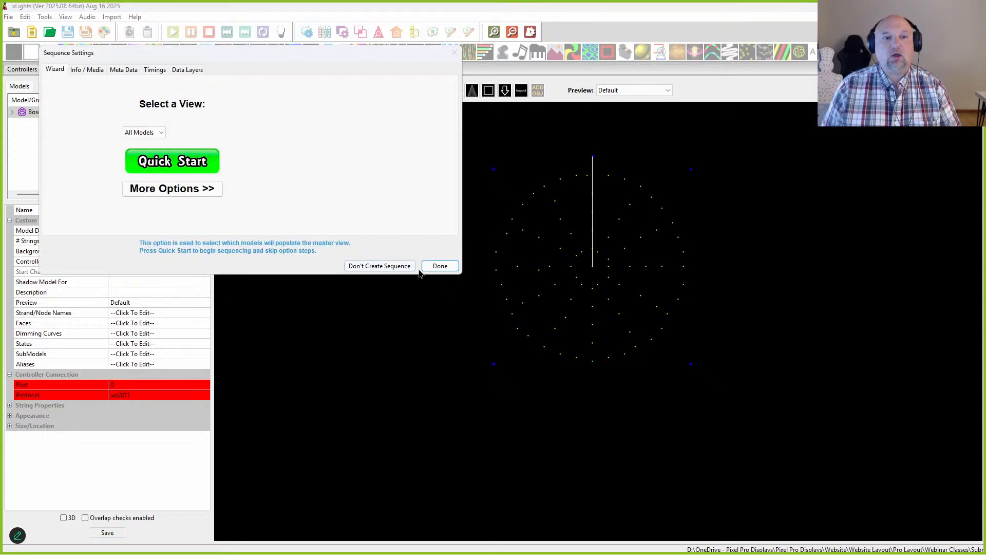
{"action": "left_click", "coordinate": [445, 267]}
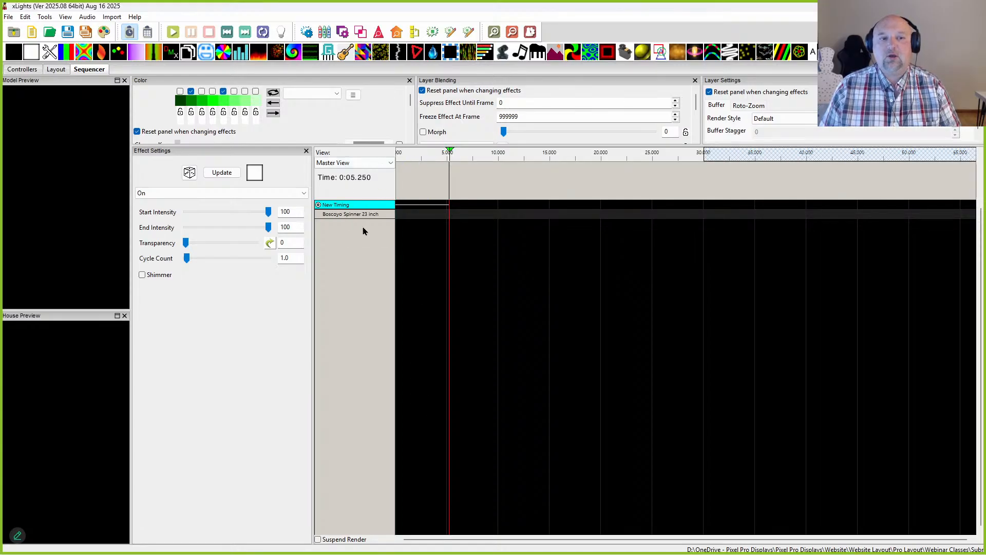
Expand the Boscoyo Spinner 23 inch submodels and add a Single Strand effect to ArmsB over the first timing interval
{"action": "double_click", "coordinate": [357, 214]}
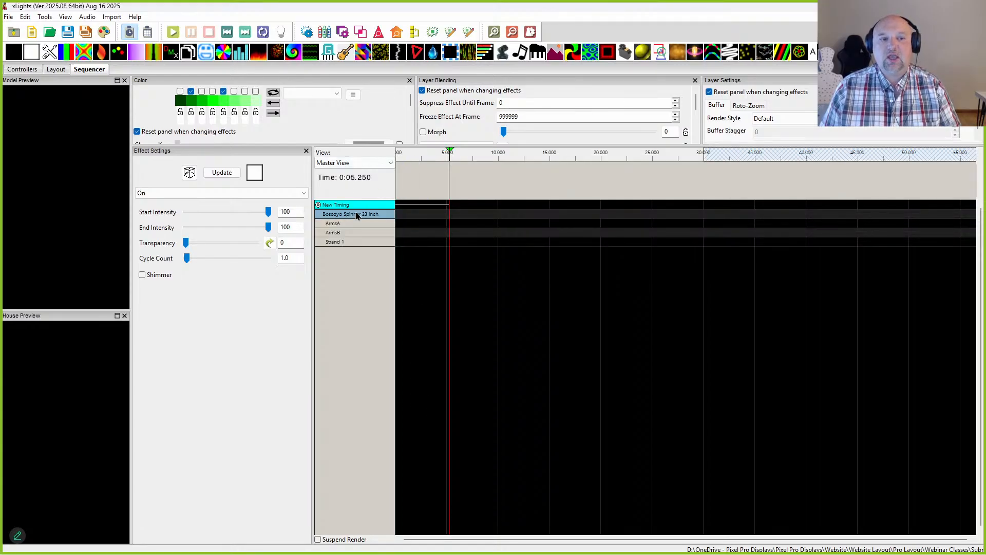
{"action": "left_click", "coordinate": [408, 234]}
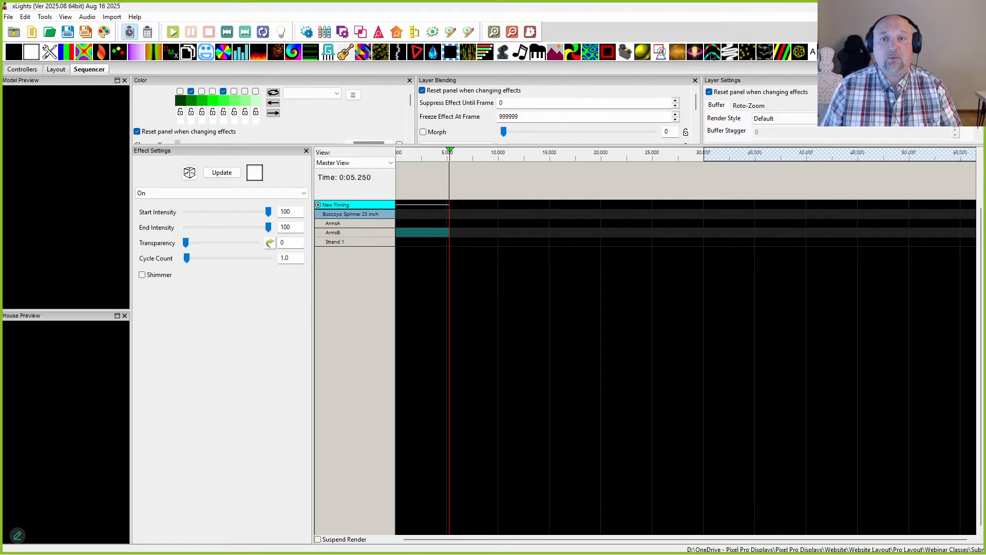
{"action": "left_click_drag", "start_coordinate": [713, 56], "coordinate": [413, 235]}
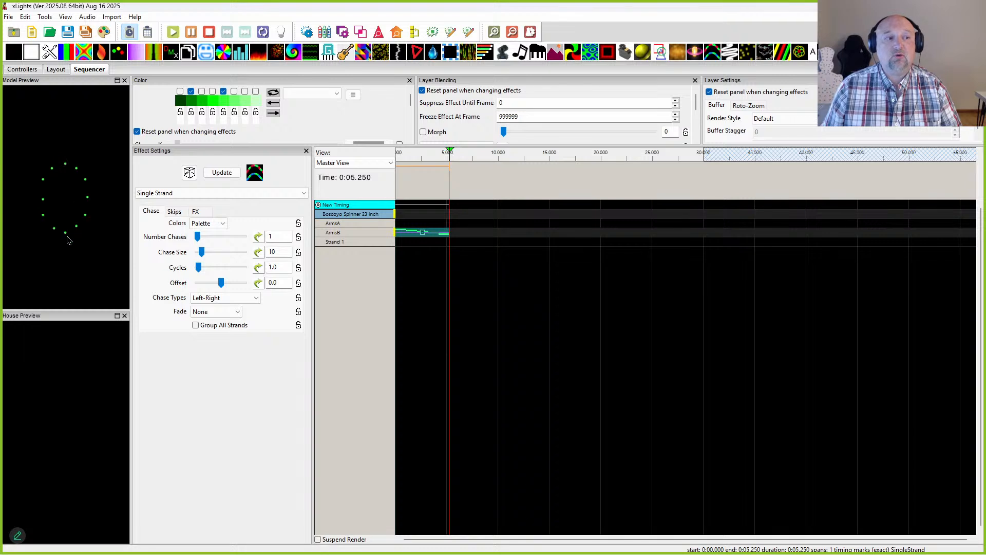
Add an On effect to ArmsA over the first timing interval and apply the purple color palette to it
{"action": "left_click", "coordinate": [430, 224]}
{"action": "key", "text": "o"}
{"action": "left_click", "coordinate": [303, 94]}
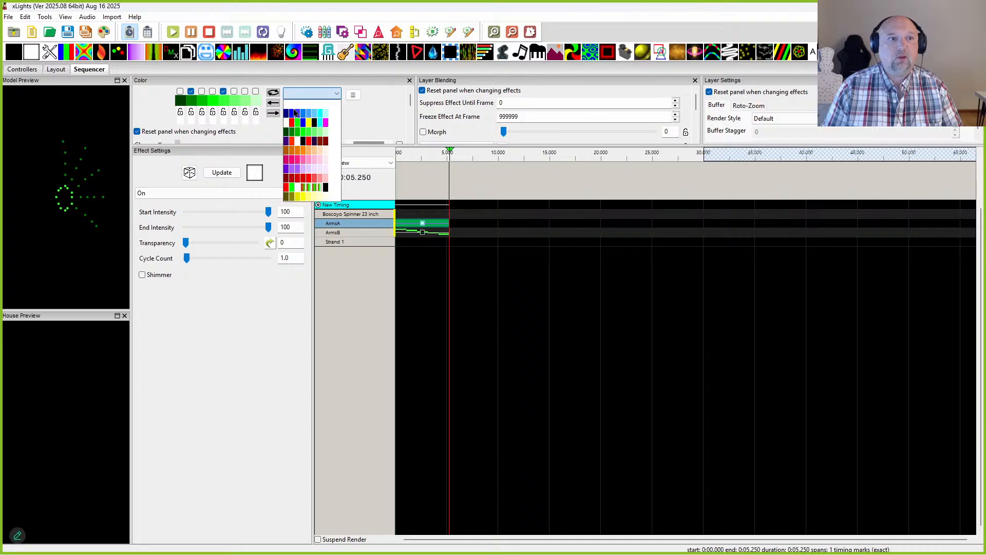
{"action": "left_click", "coordinate": [300, 169]}
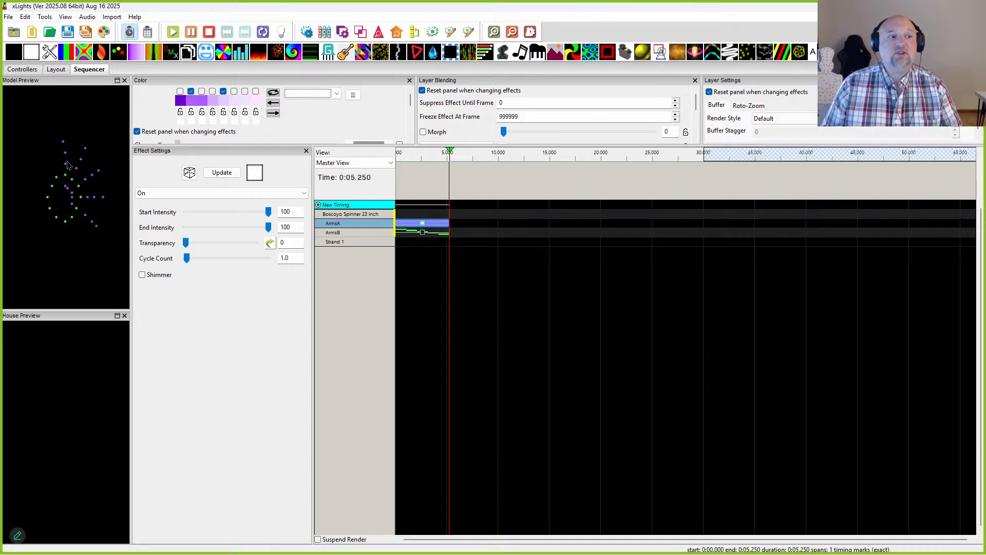
Move the On effect up to the Boscoyo Spinner 23 inch row and leave only its first, dark purple color enabled
{"action": "left_click", "coordinate": [423, 223]}
{"action": "key", "text": "Up"}
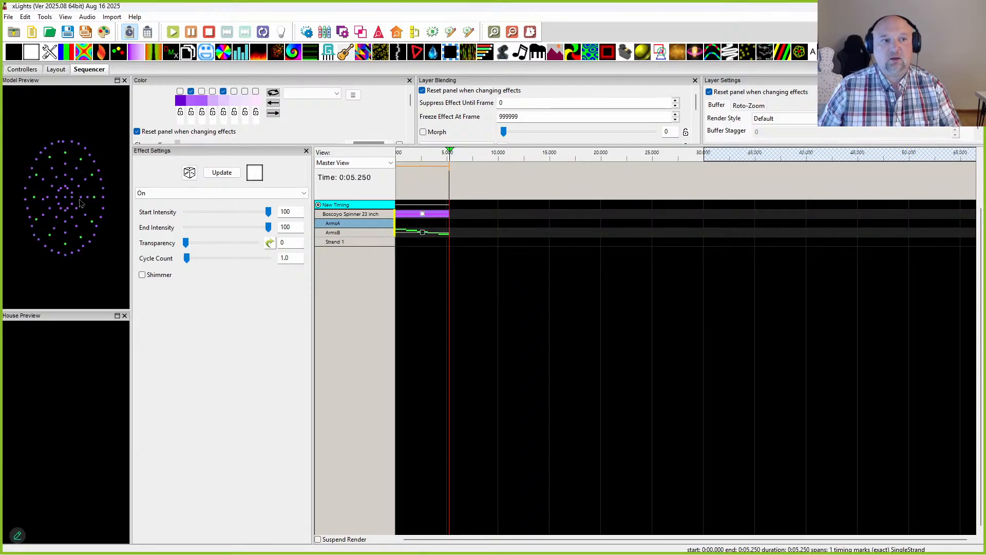
{"action": "left_click", "coordinate": [180, 92]}
{"action": "left_click", "coordinate": [190, 91]}
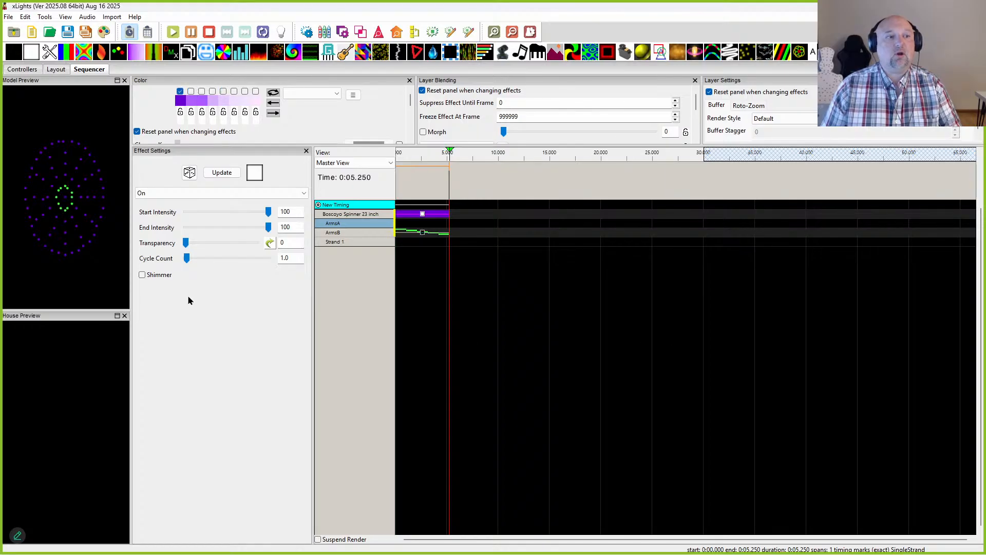
Undock the Model Preview into a floating window over the Layer Blending area and widen it
{"action": "left_click_drag", "start_coordinate": [47, 81], "coordinate": [730, 10]}
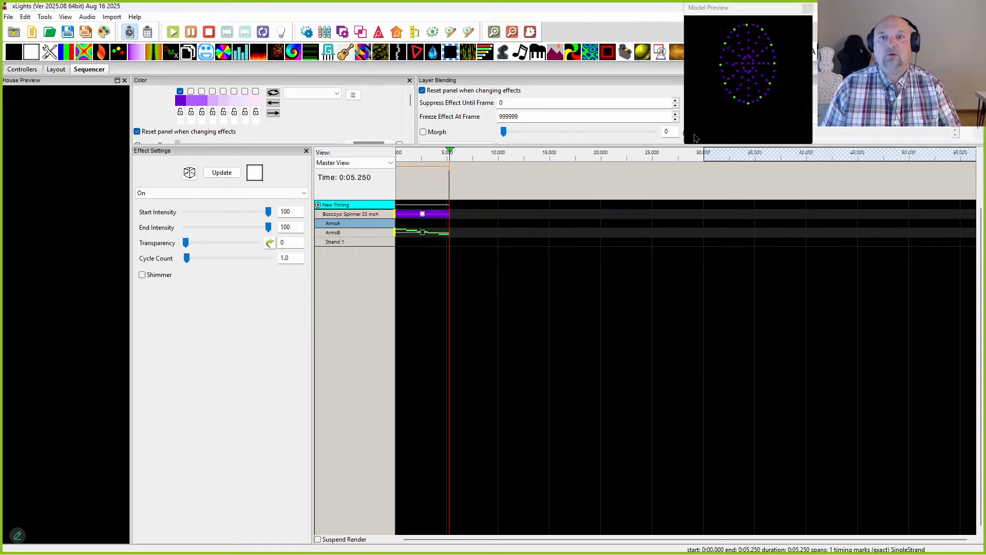
{"action": "left_click_drag", "start_coordinate": [687, 145], "coordinate": [621, 149]}
{"action": "left_click_drag", "start_coordinate": [569, 150], "coordinate": [559, 150]}
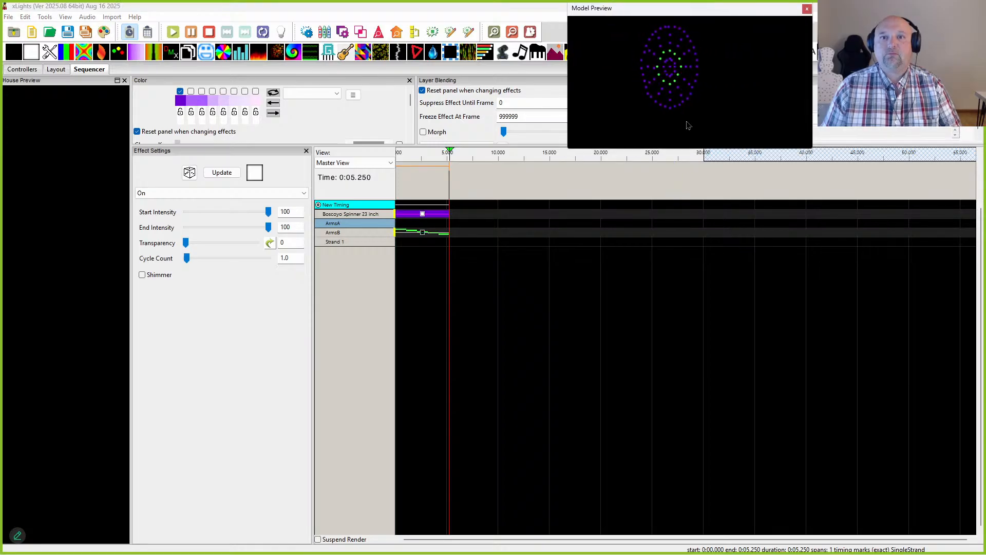
Select the Single Strand effect on ArmsB and dock the Layer Settings panel beneath Effect Settings
{"action": "left_click", "coordinate": [423, 234]}
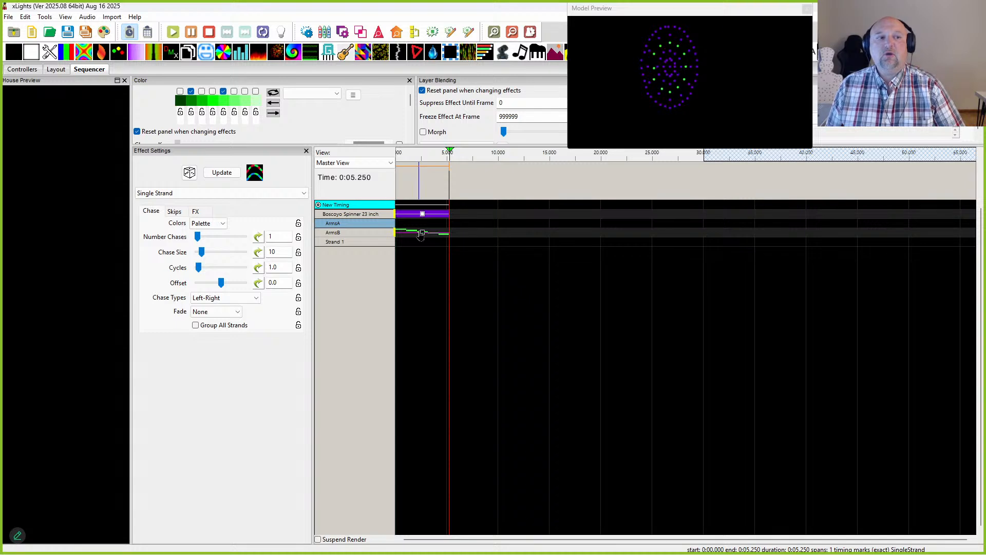
{"action": "left_click_drag", "start_coordinate": [681, 10], "coordinate": [676, 194]}
{"action": "left_click_drag", "start_coordinate": [740, 77], "coordinate": [217, 383]}
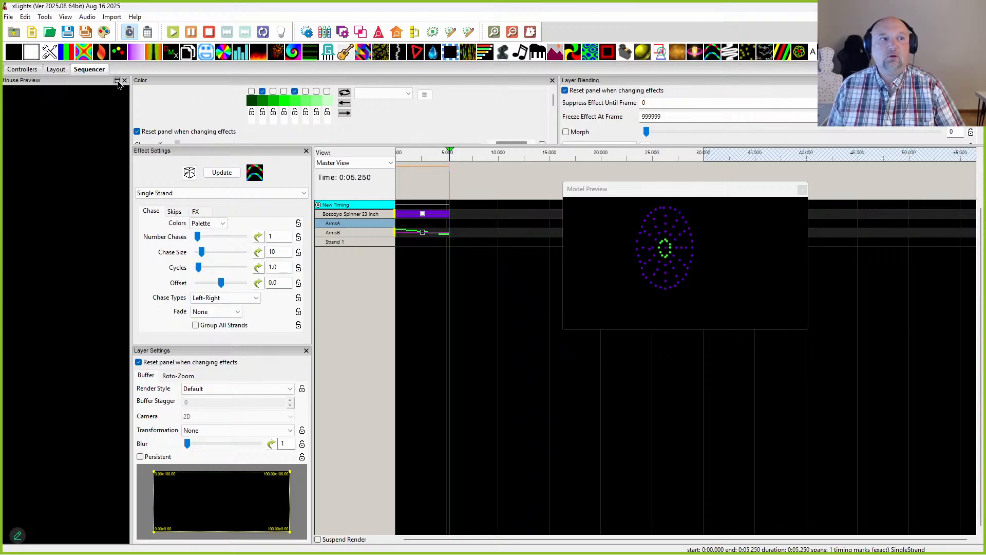
Undock the House Preview and move both floating preview windows above the timeline grid
{"action": "left_click_drag", "start_coordinate": [88, 81], "coordinate": [791, 27]}
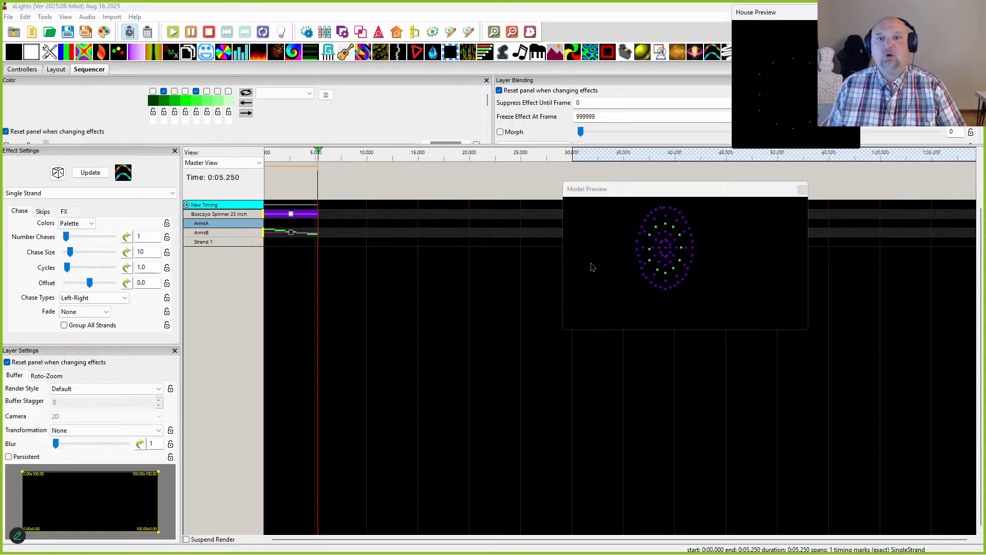
{"action": "left_click_drag", "start_coordinate": [605, 193], "coordinate": [652, 26]}
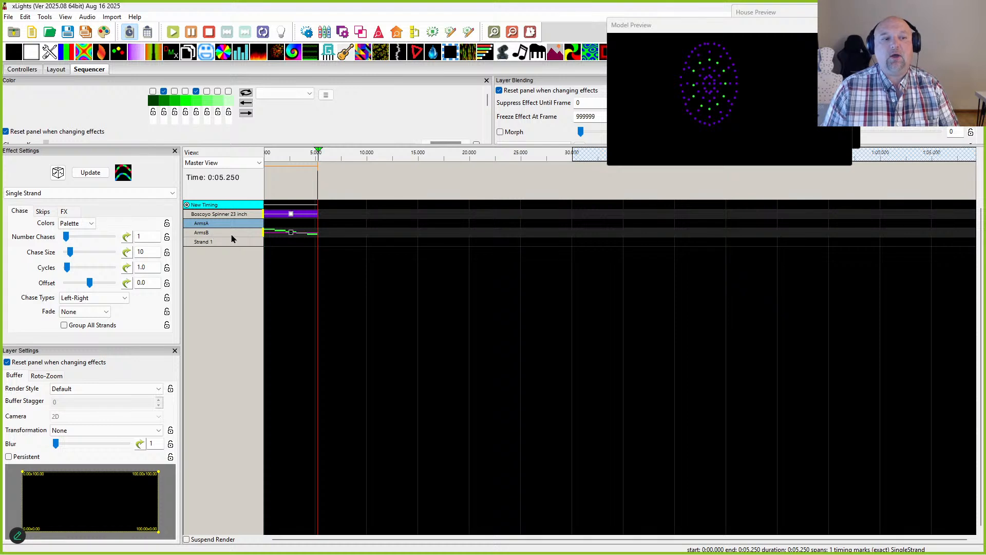
Set the ArmsB effect's render style to Per Preview and chase size to 72, leaving only the fifth, green color enabled
{"action": "left_click", "coordinate": [72, 389]}
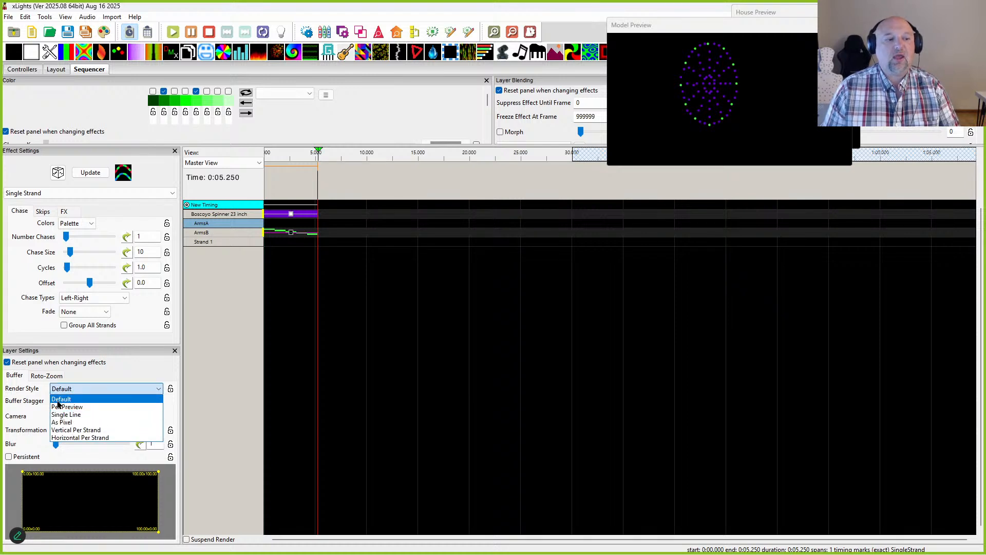
{"action": "left_click", "coordinate": [61, 407]}
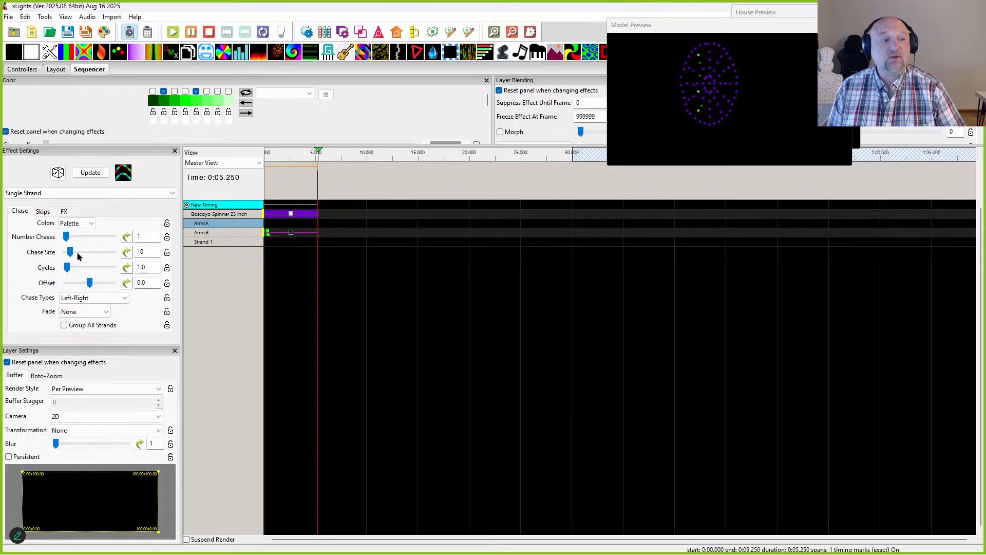
{"action": "left_click_drag", "start_coordinate": [71, 252], "coordinate": [99, 253]}
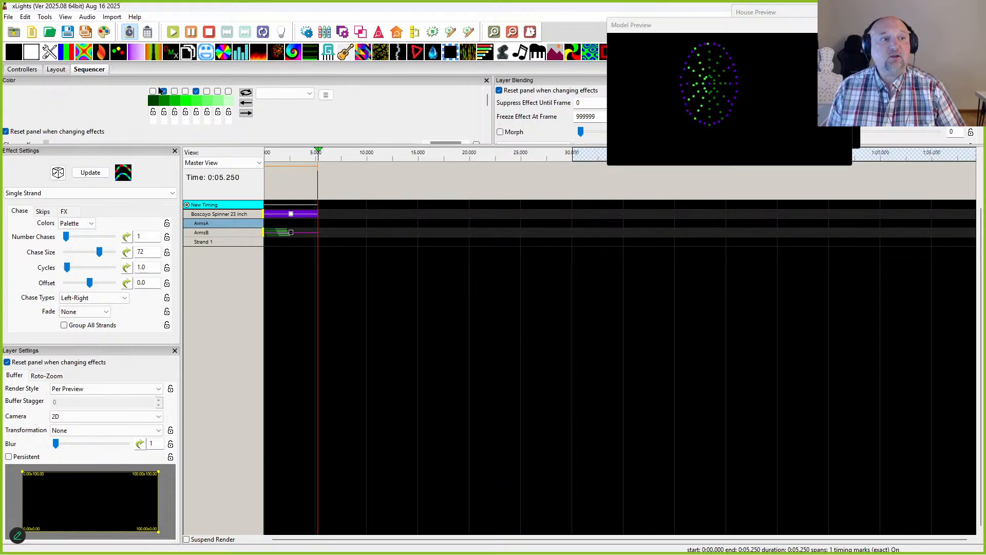
{"action": "left_click", "coordinate": [165, 91]}
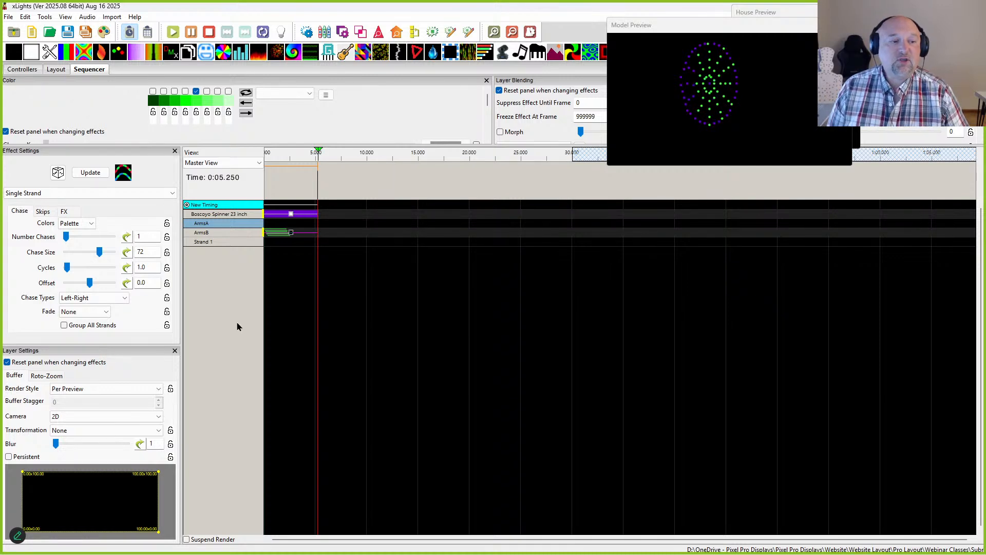
Set the ArmsB effect's render style to Single Line, its chase size to 24 and its chase type to Right-Left
{"action": "left_click", "coordinate": [60, 390]}
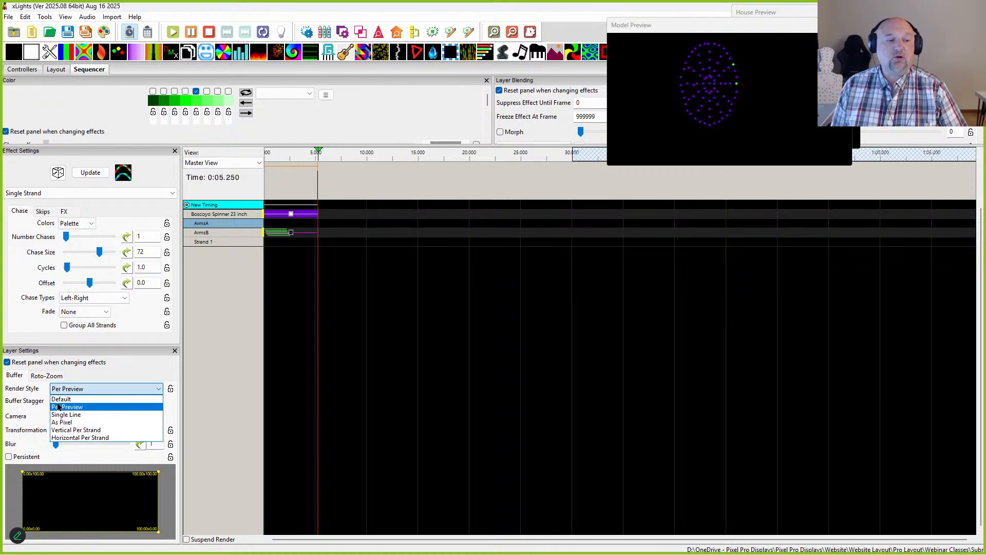
{"action": "left_click", "coordinate": [63, 415]}
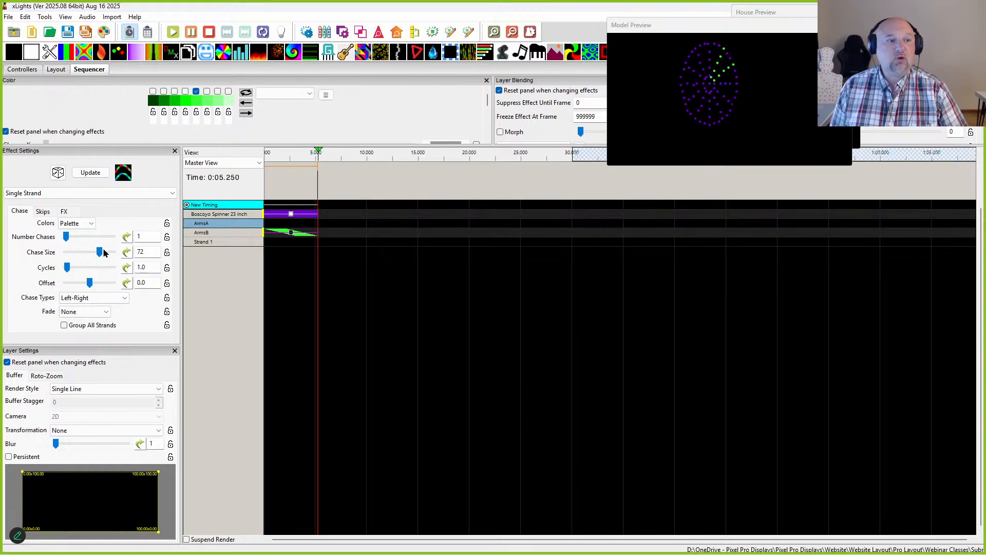
{"action": "left_click_drag", "start_coordinate": [100, 252], "coordinate": [78, 255]}
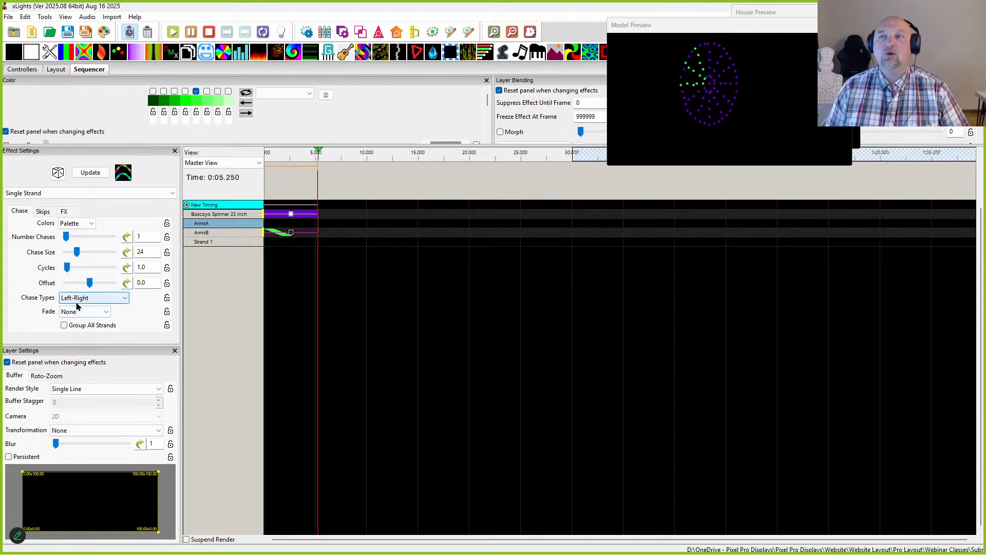
{"action": "scroll", "coordinate": [87, 301], "scroll_direction": "down", "scroll_amount": 1}
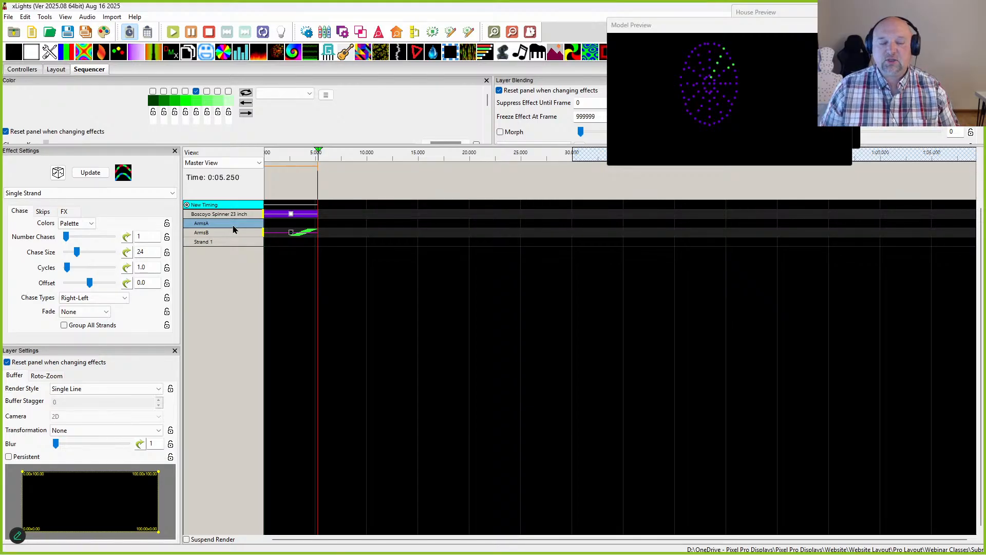
Open the Boscoyo Spinner 23 inch submodels in the layout and duplicate the ArmsB submodel
{"action": "left_click", "coordinate": [61, 70]}
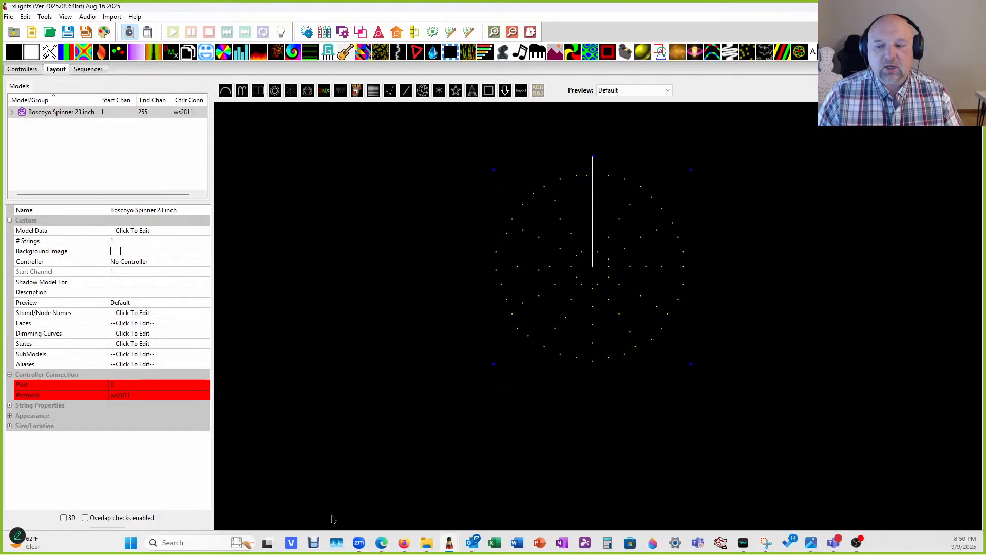
{"action": "left_click", "coordinate": [196, 344]}
{"action": "left_click", "coordinate": [199, 354]}
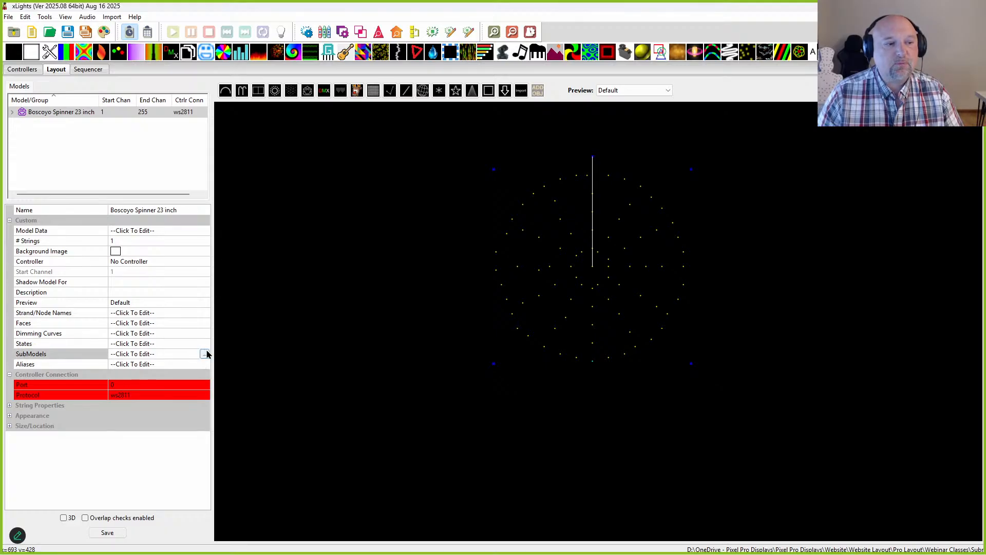
{"action": "left_click", "coordinate": [204, 355]}
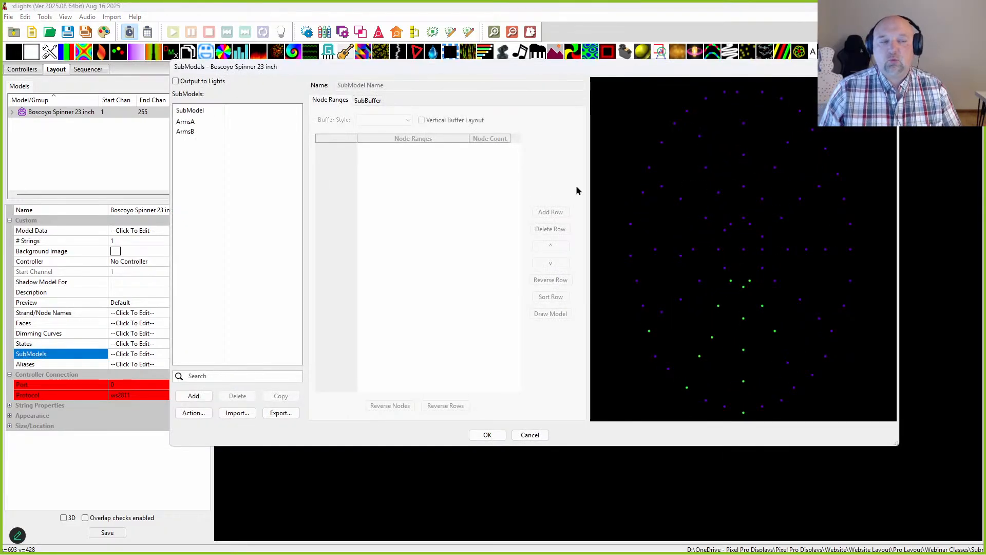
{"action": "left_click", "coordinate": [186, 132]}
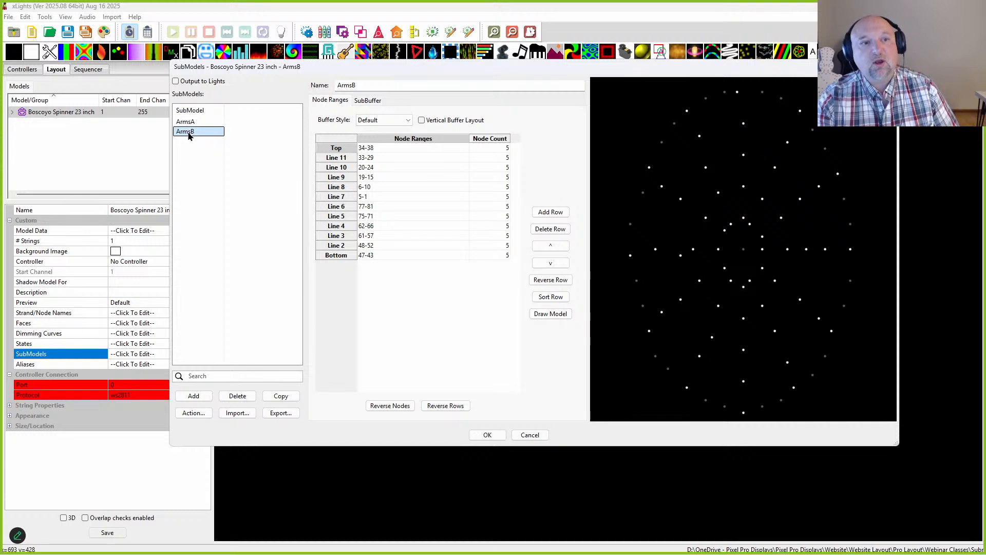
{"action": "left_click", "coordinate": [278, 400]}
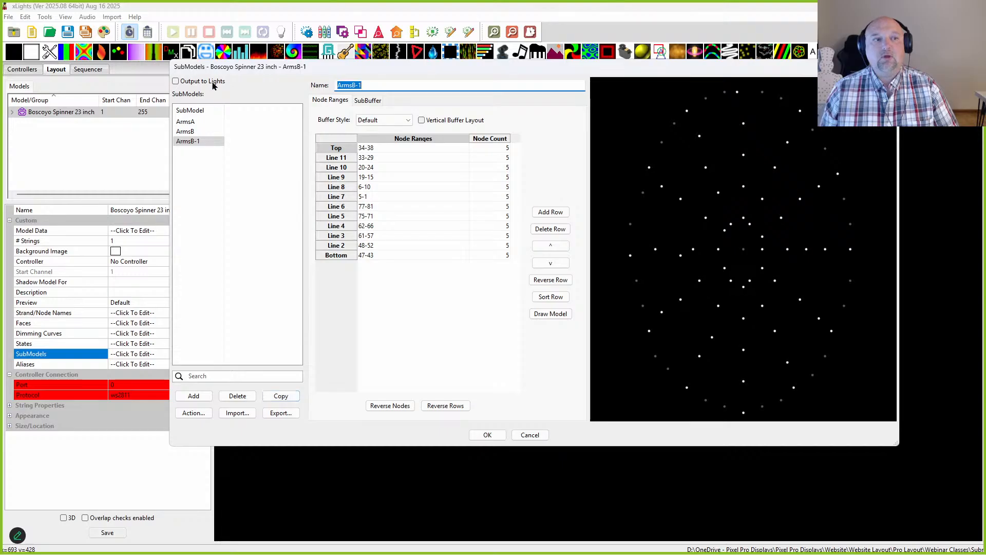
Rename the copied ArmsB submodel as Arms Opposition
{"action": "left_click", "coordinate": [181, 143]}
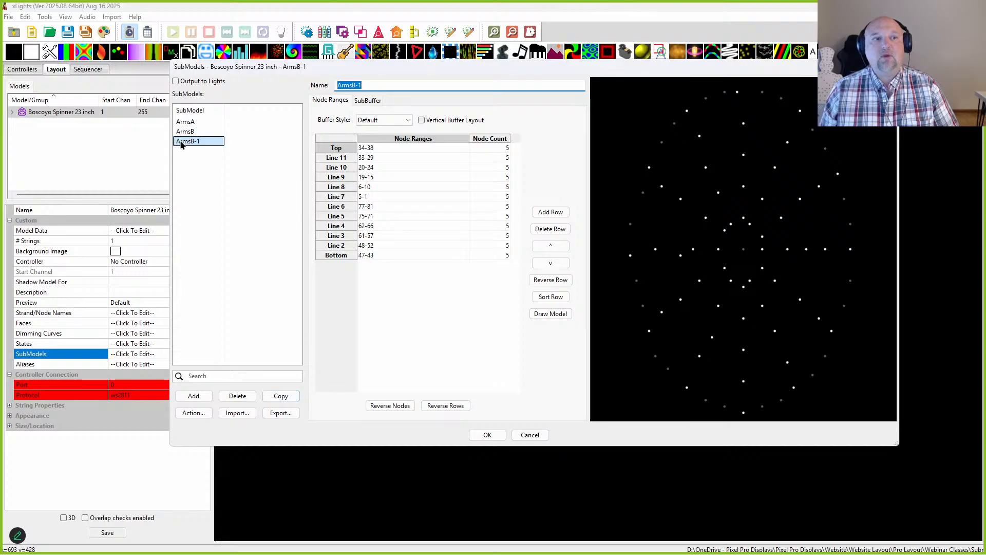
{"action": "left_click", "coordinate": [364, 86]}
{"action": "key", "text": "BackSpace"}
{"action": "key", "text": "BackSpace"}
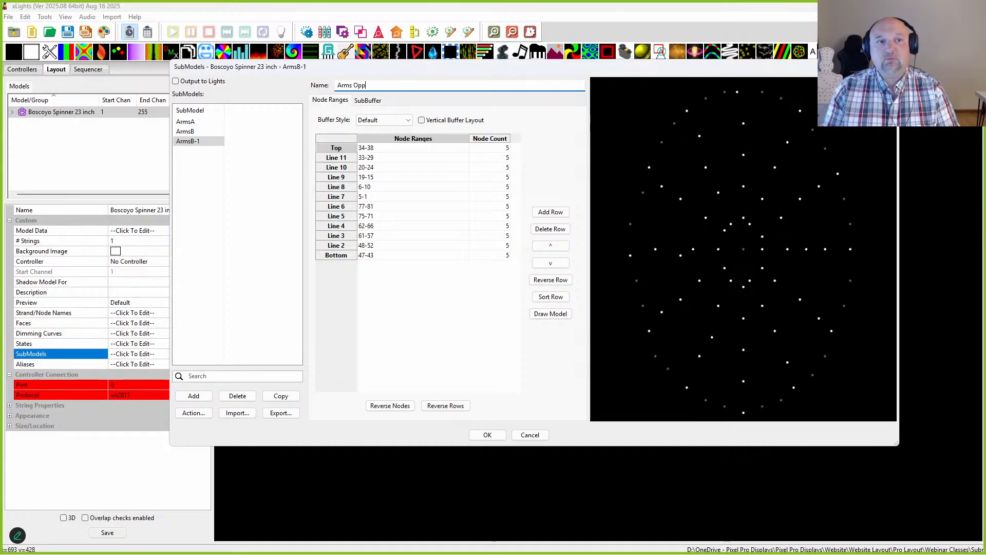
{"action": "type", "text": "Opposition"}
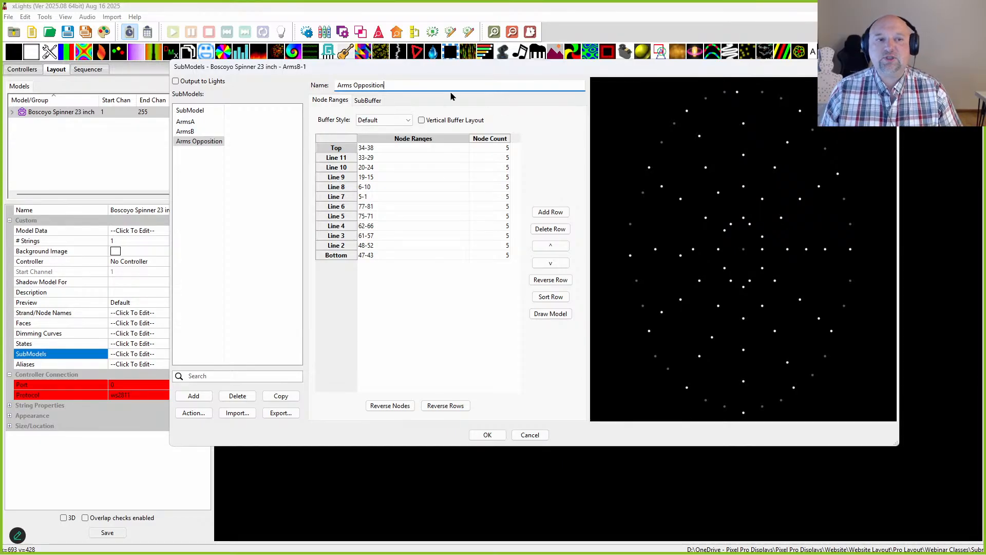
Reverse the node ranges of Line 11, Line 9 and Line 7 in Arms Opposition to 29-33, 15-19 and 1-5
{"action": "double_click", "coordinate": [376, 148]}
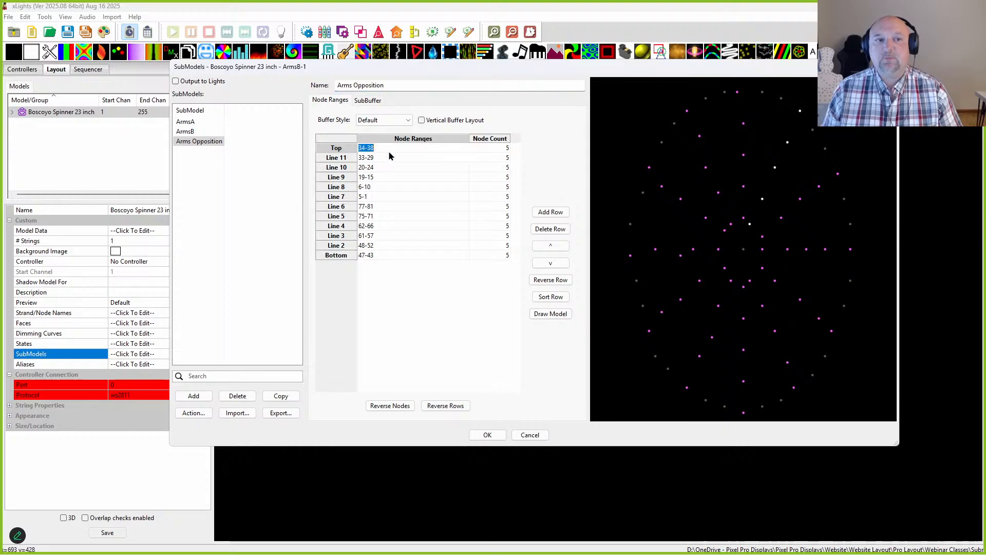
{"action": "double_click", "coordinate": [371, 158]}
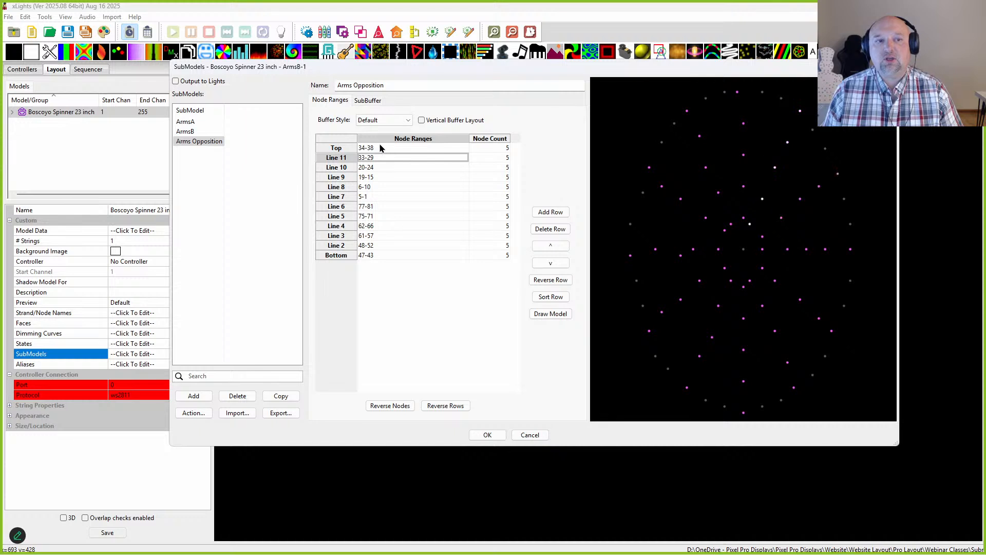
{"action": "left_click", "coordinate": [380, 155]}
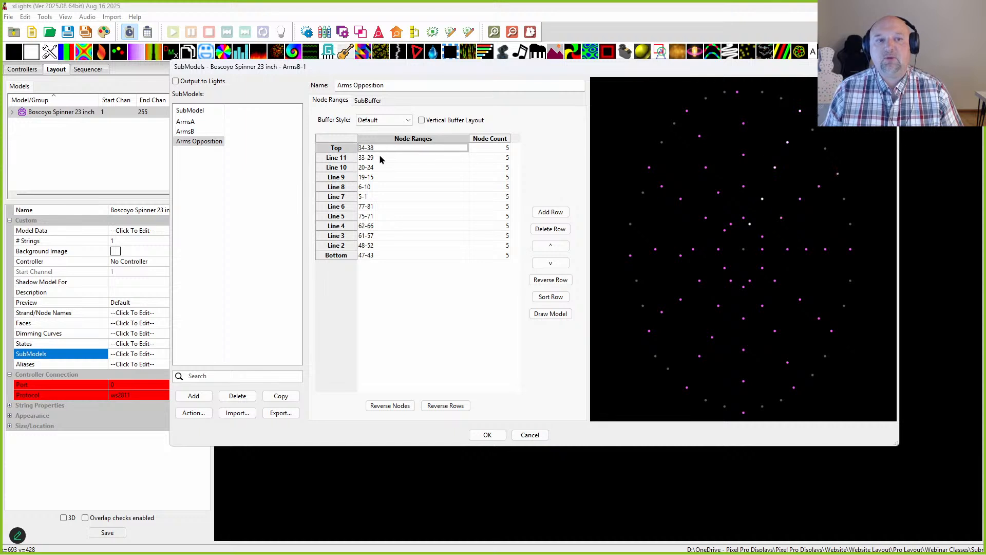
{"action": "left_click", "coordinate": [551, 281]}
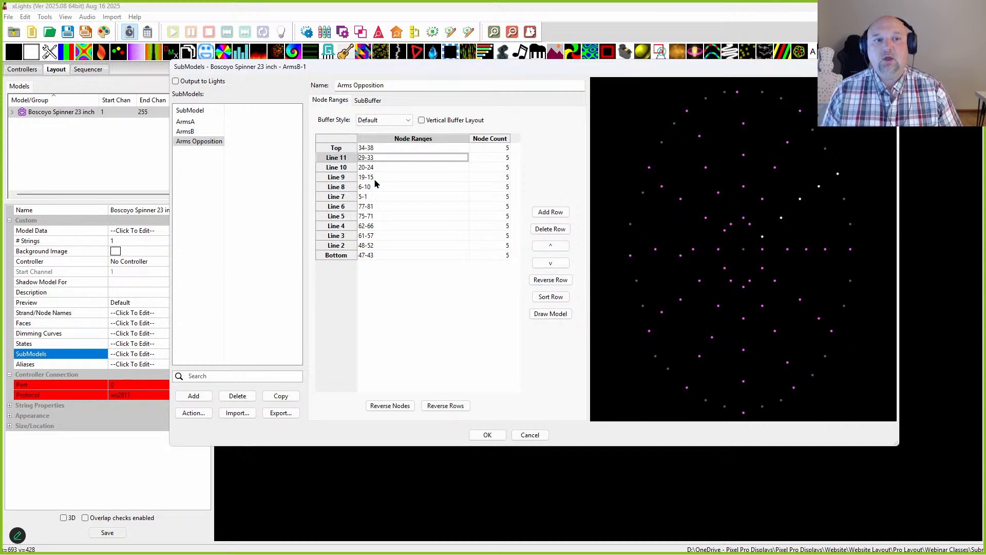
{"action": "left_click", "coordinate": [391, 179]}
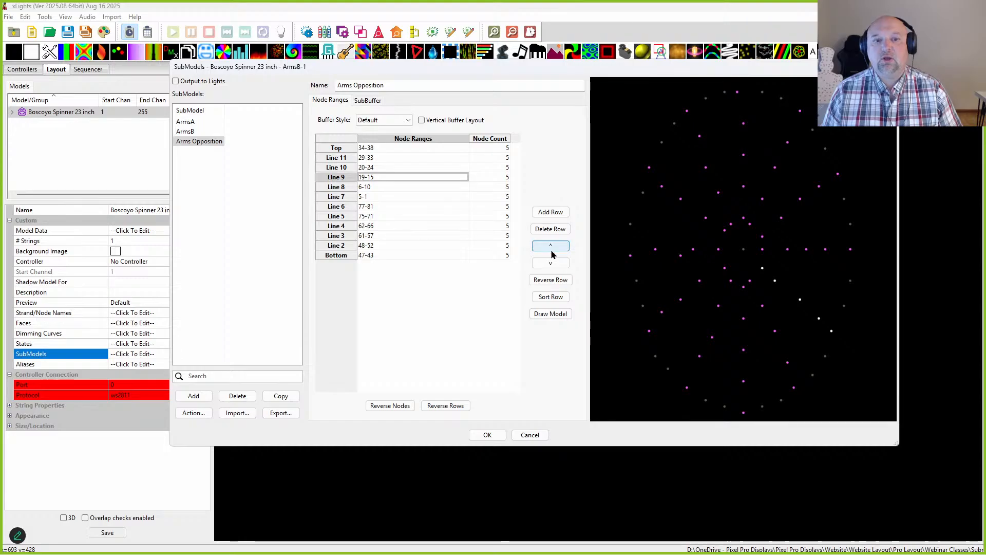
{"action": "left_click", "coordinate": [549, 281]}
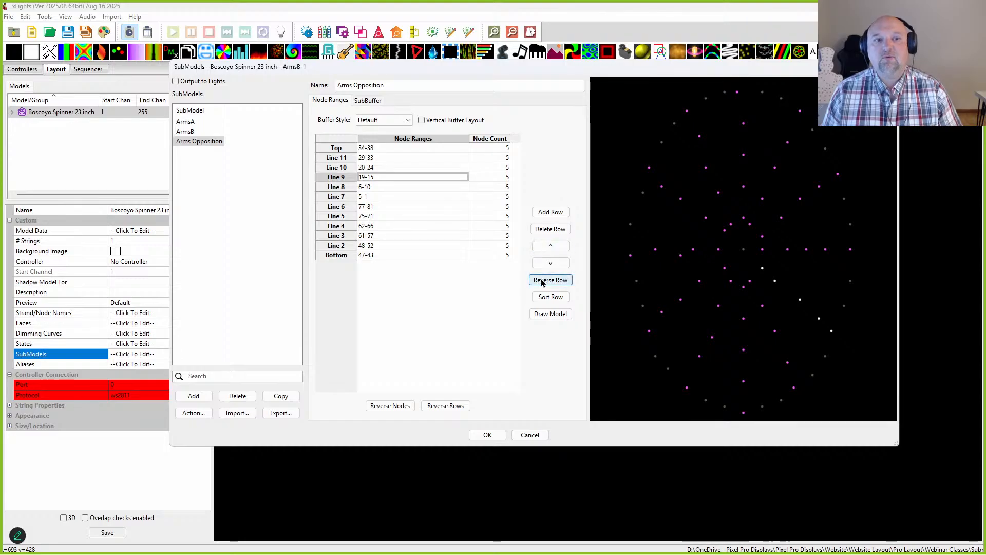
{"action": "left_click", "coordinate": [382, 198]}
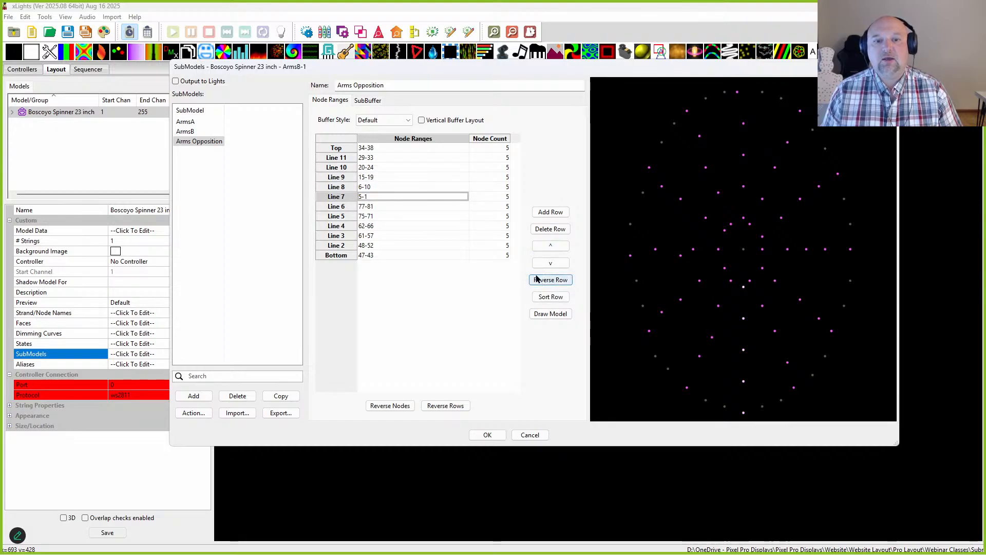
{"action": "left_click", "coordinate": [537, 279]}
Reverse the node ranges of Line 5, Line 3 and the Bottom line in Arms Opposition to 71-75, 57-61 and 43-47
{"action": "left_click", "coordinate": [392, 216]}
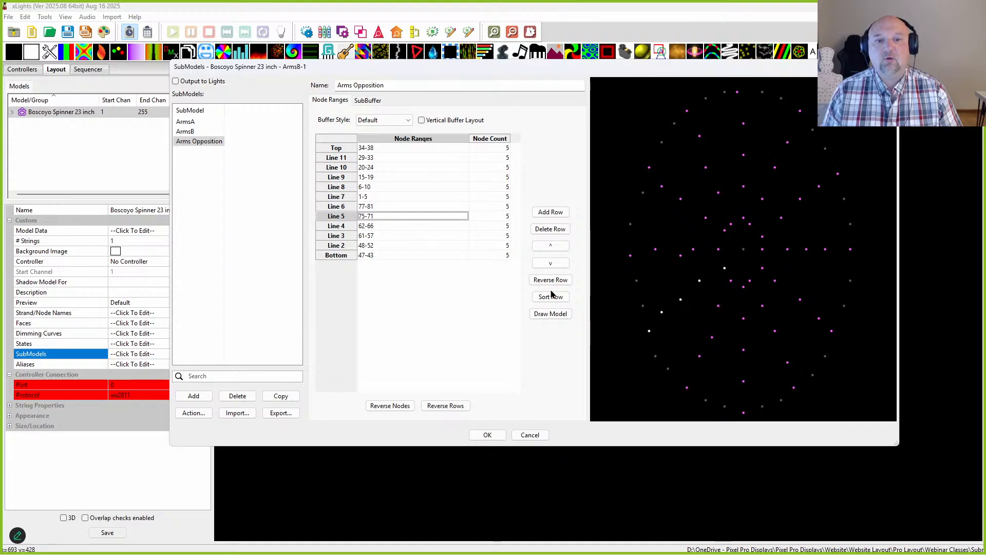
{"action": "left_click", "coordinate": [543, 280]}
{"action": "left_click", "coordinate": [387, 236]}
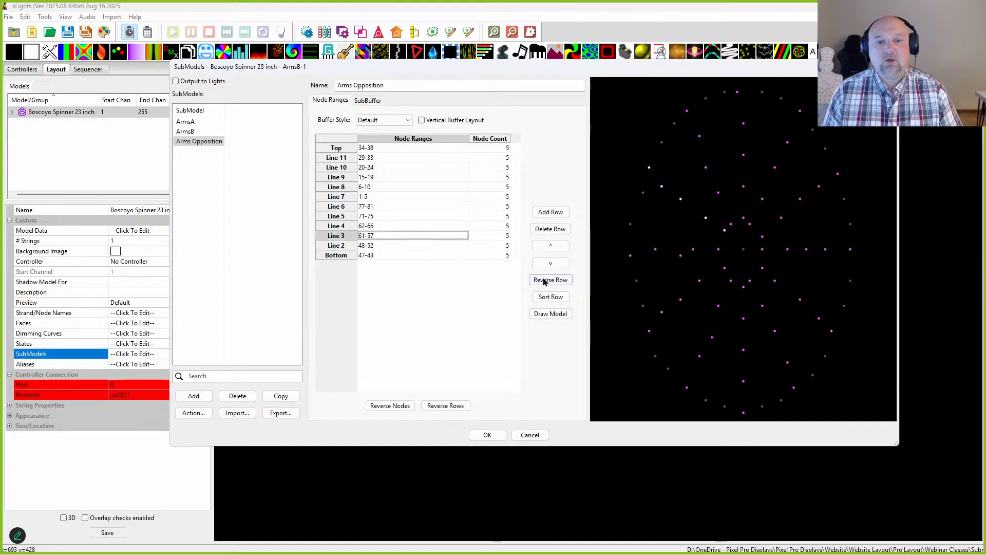
{"action": "left_click", "coordinate": [545, 281]}
{"action": "left_click", "coordinate": [390, 259]}
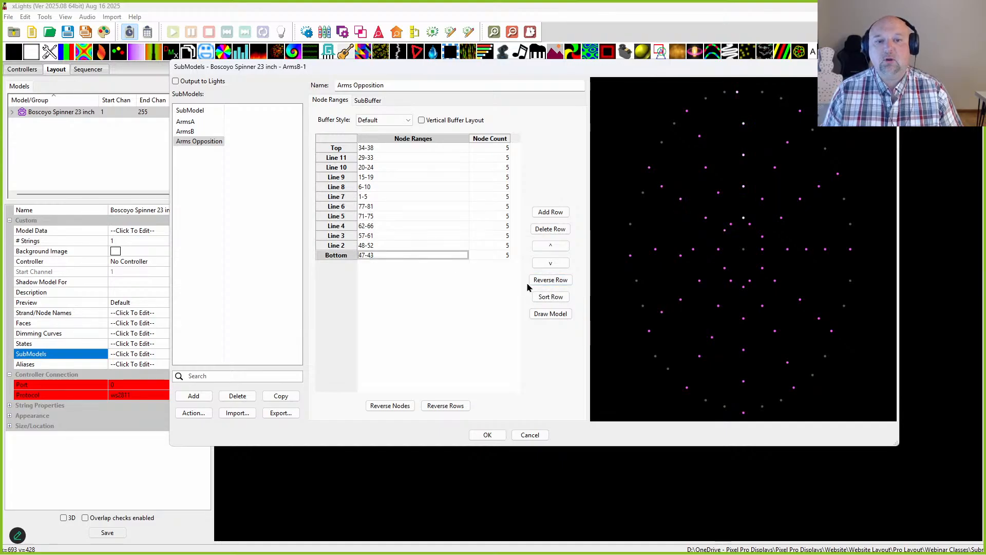
{"action": "left_click", "coordinate": [551, 280]}
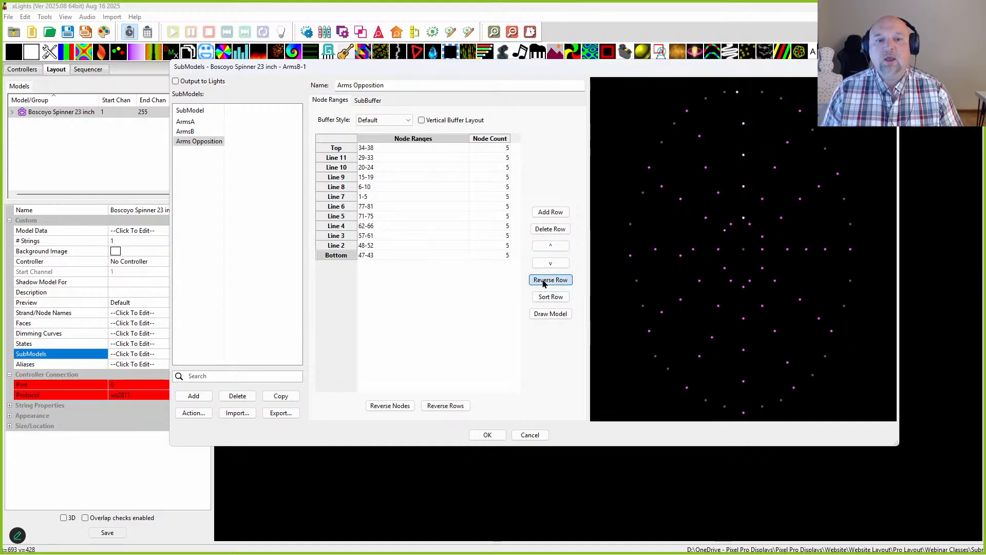
Accept the Arms Opposition submodel and return to the sequence
{"action": "left_click", "coordinate": [481, 435]}
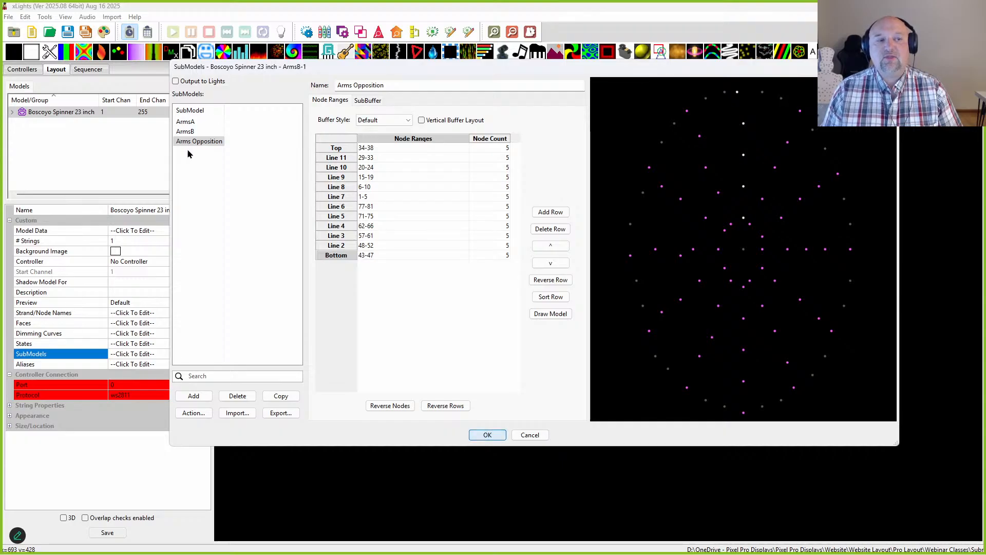
{"action": "left_click", "coordinate": [488, 435]}
{"action": "left_click", "coordinate": [78, 70]}
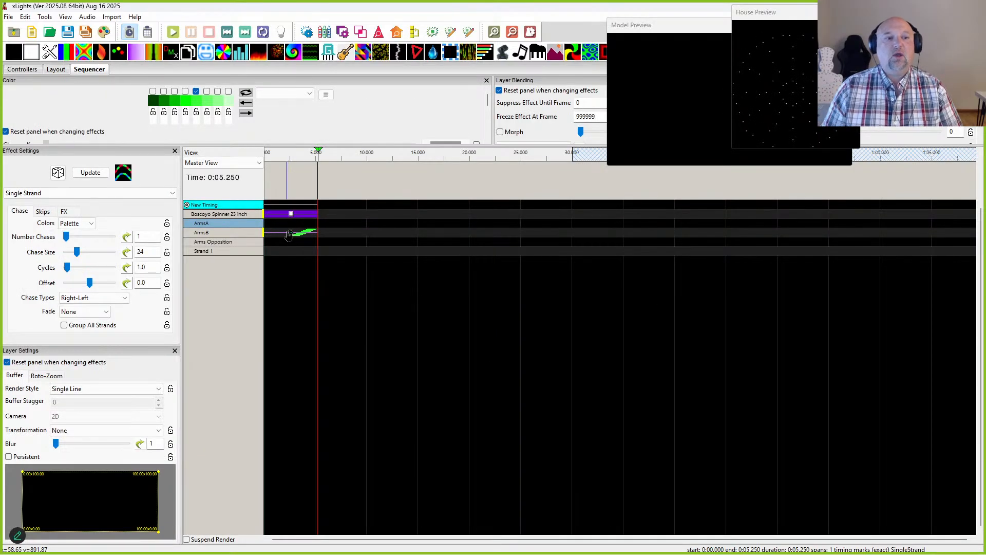
Play the Single Strand effect, moving it from ArmsB to Arms Opposition and back to compare the two in the model preview
{"action": "key", "text": "space"}
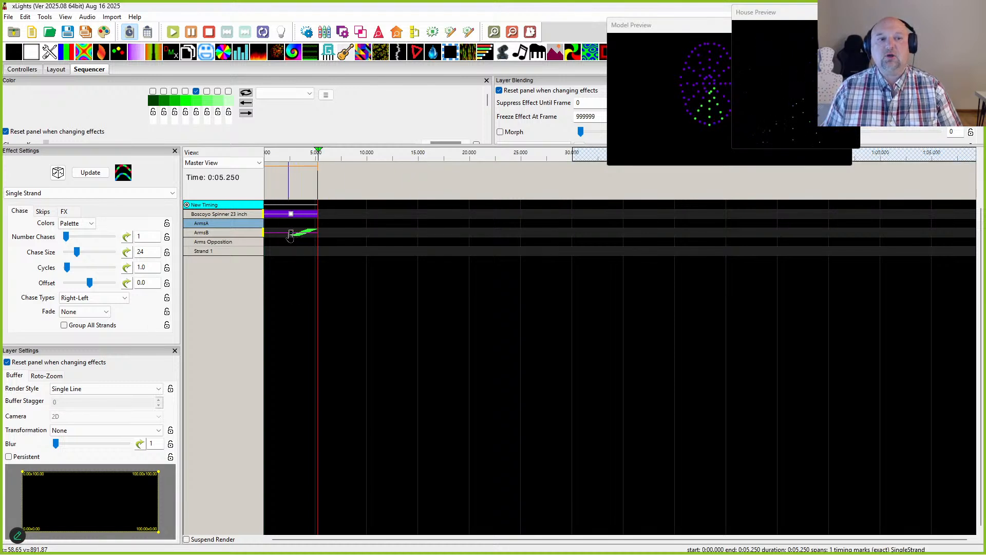
{"action": "key", "text": "Down"}
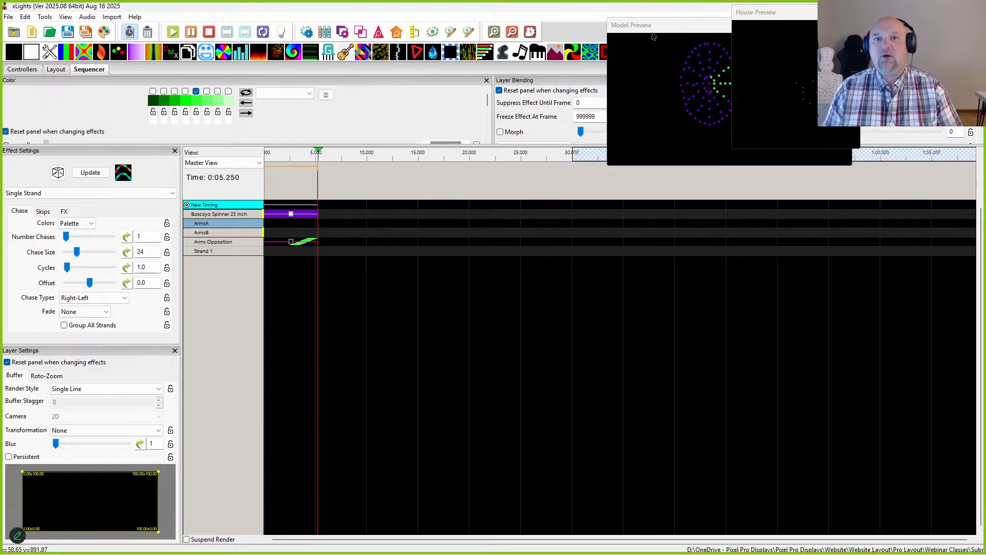
{"action": "left_click", "coordinate": [655, 37]}
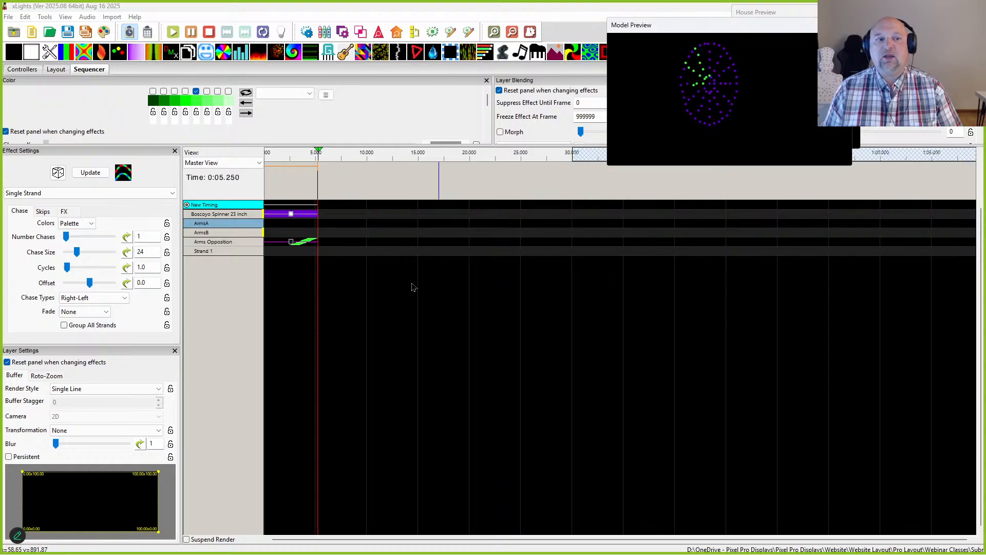
{"action": "left_click", "coordinate": [288, 243]}
{"action": "key", "text": "Up"}
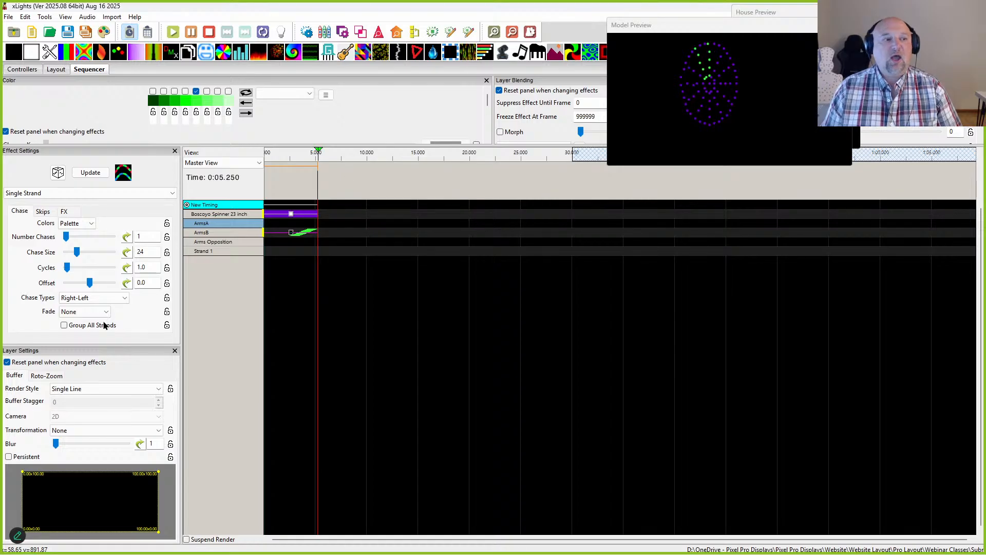
Set the Single Strand effect's chase type to Left-Right and move the effect from ArmsB to Arms Opposition
{"action": "scroll", "coordinate": [81, 300], "scroll_direction": "down", "scroll_amount": 1}
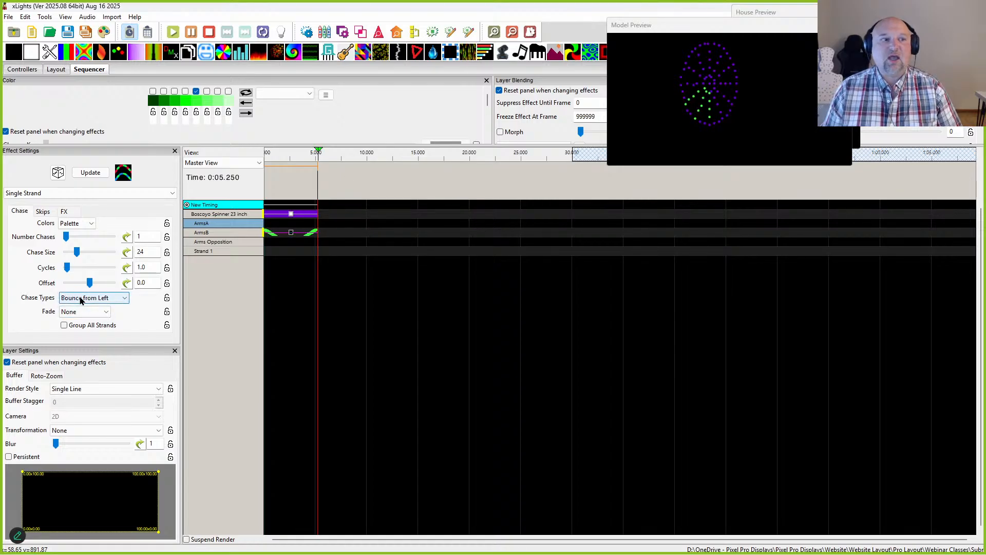
{"action": "scroll", "coordinate": [80, 301], "scroll_direction": "up", "scroll_amount": 2}
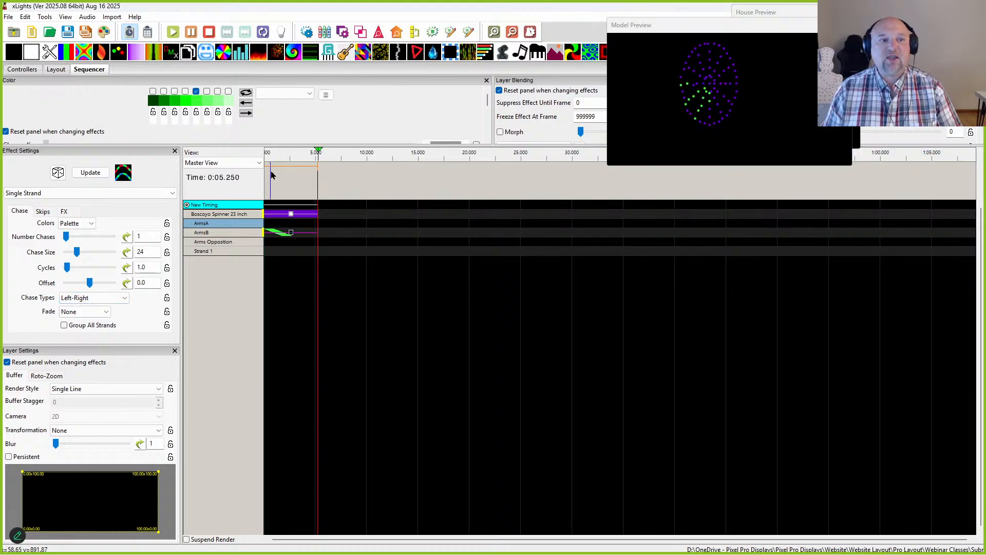
{"action": "left_click_drag", "start_coordinate": [292, 234], "coordinate": [291, 242]}
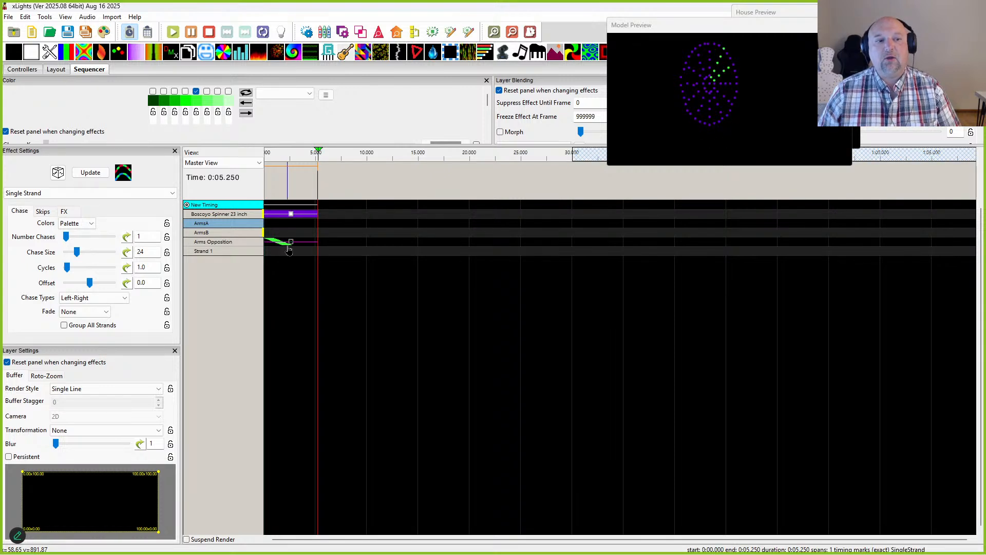
Set the Arms Opposition effect's render style to Default and shorten the effect to about 3 seconds
{"action": "left_click", "coordinate": [59, 389]}
{"action": "left_click", "coordinate": [61, 400]}
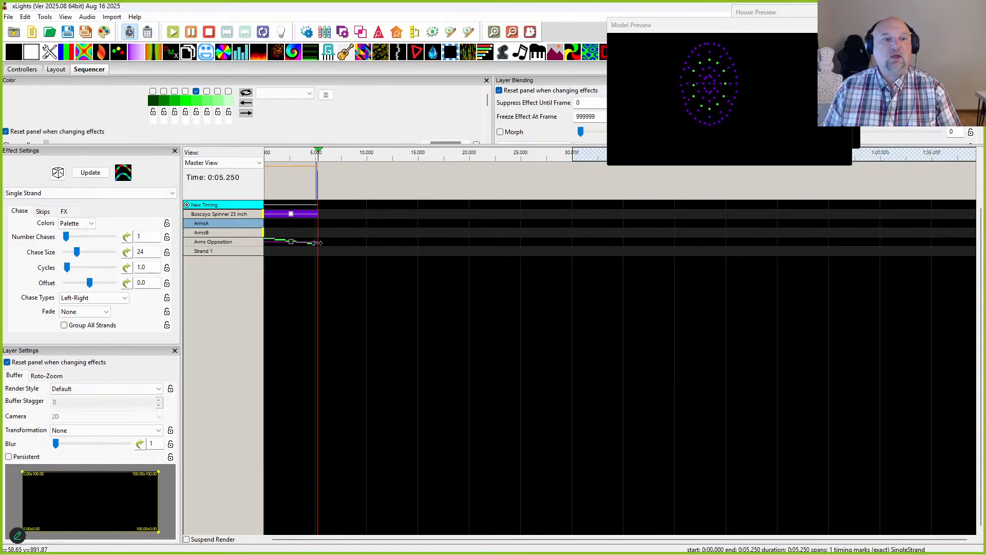
{"action": "left_click_drag", "start_coordinate": [317, 242], "coordinate": [296, 250]}
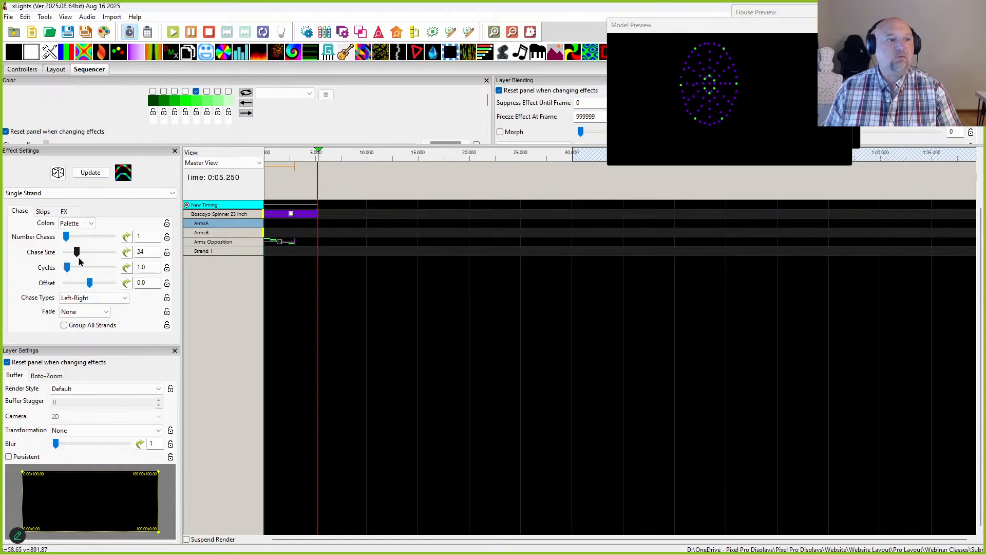
Shorten the Arms Opposition effect to about 1.7 seconds, with chase size 70 and fade From Head
{"action": "left_click_drag", "start_coordinate": [81, 256], "coordinate": [98, 255]}
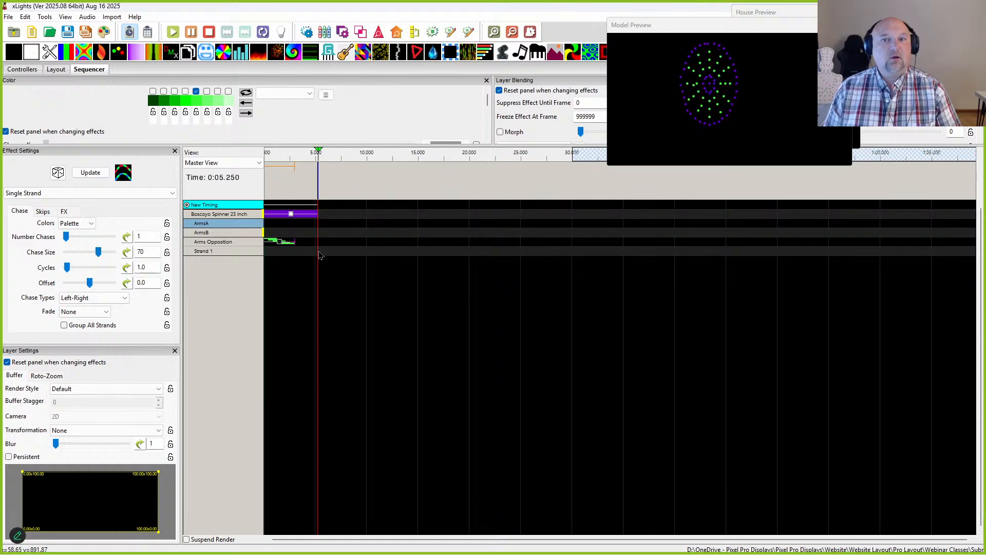
{"action": "left_click_drag", "start_coordinate": [294, 244], "coordinate": [278, 254]}
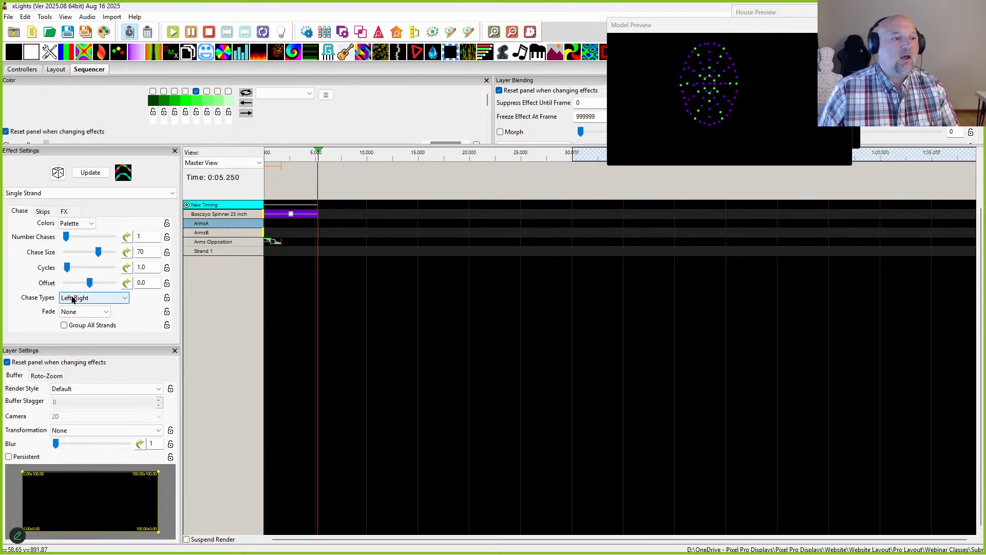
{"action": "left_click", "coordinate": [72, 312]}
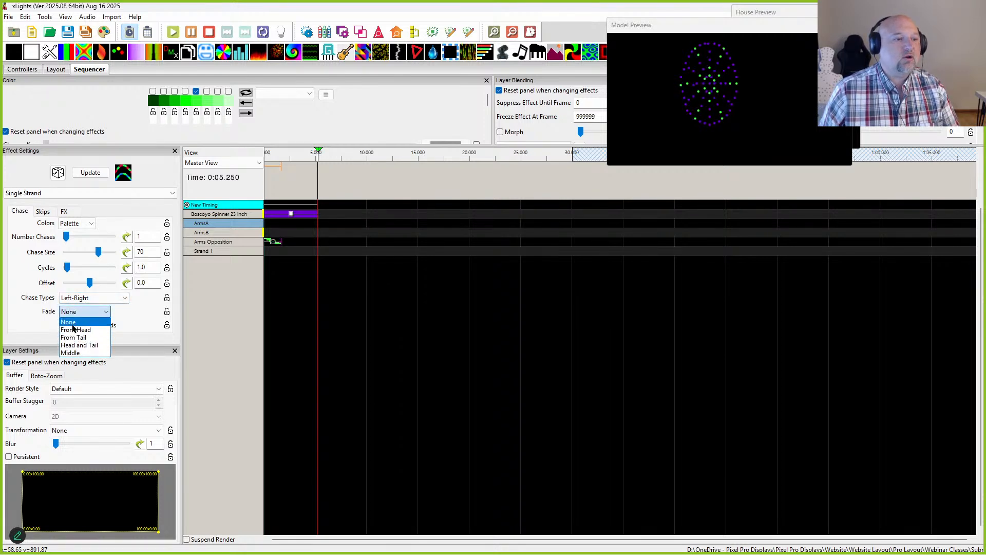
{"action": "left_click", "coordinate": [75, 330]}
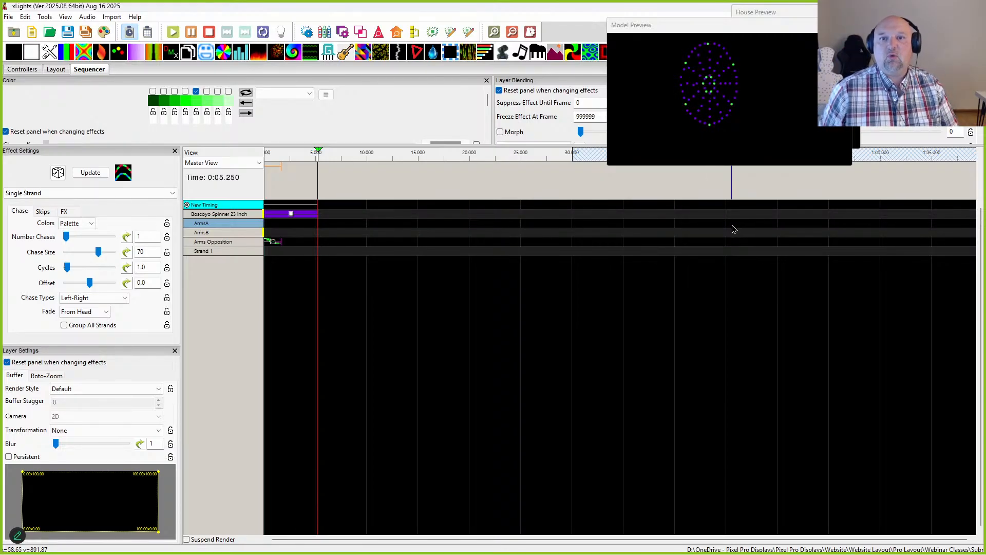
Open the Boscoyo Spinner 23 inch submodels in the layout and split ArmsB into individual arm submodels
{"action": "left_click", "coordinate": [59, 70]}
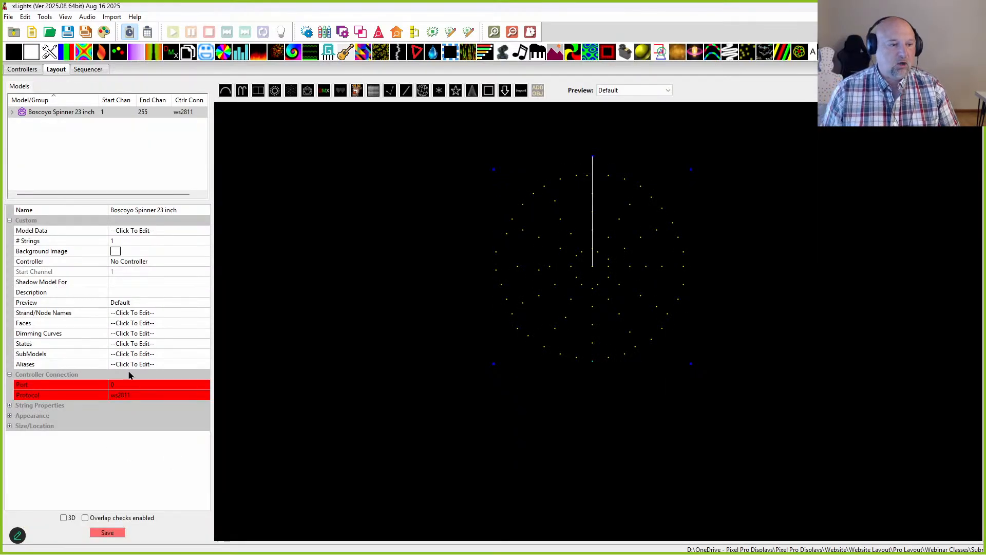
{"action": "left_click", "coordinate": [200, 355]}
{"action": "left_click", "coordinate": [204, 354]}
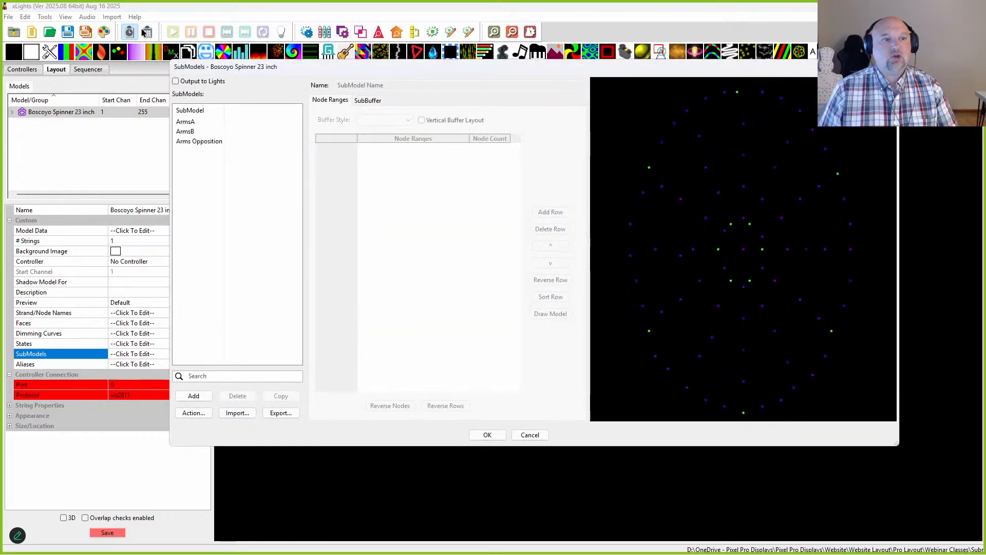
{"action": "left_click", "coordinate": [194, 133]}
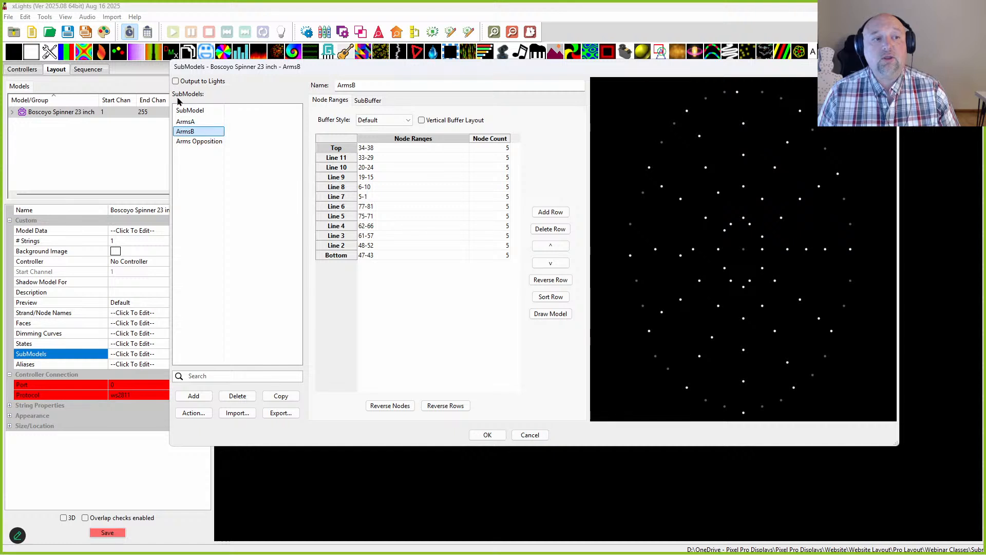
{"action": "right_click", "coordinate": [186, 135]}
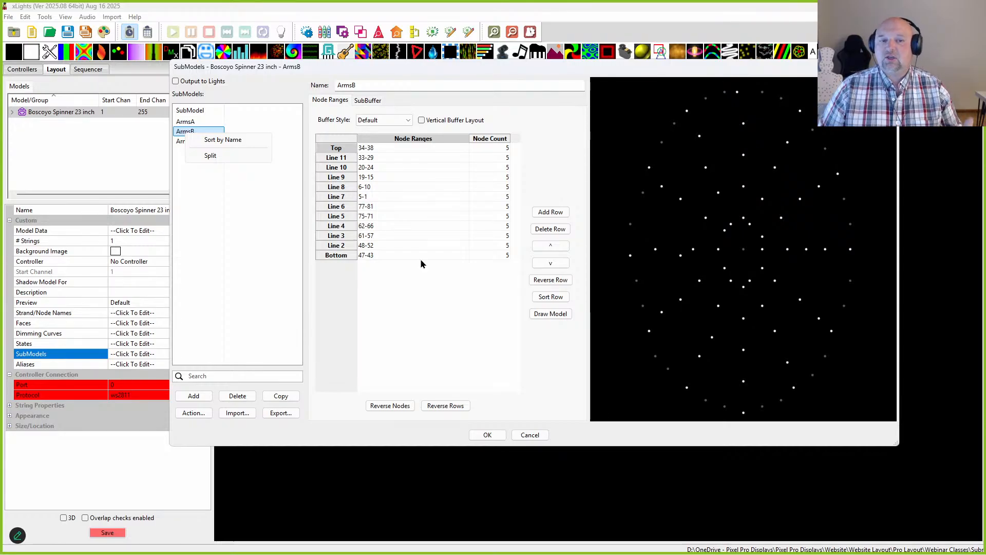
{"action": "left_click", "coordinate": [184, 132]}
{"action": "right_click", "coordinate": [184, 133]}
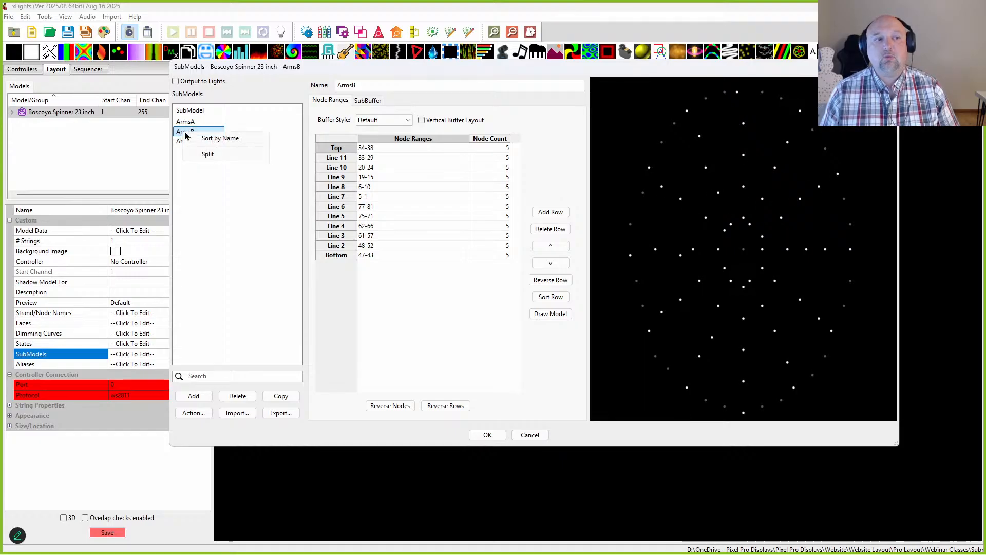
{"action": "left_click", "coordinate": [208, 155]}
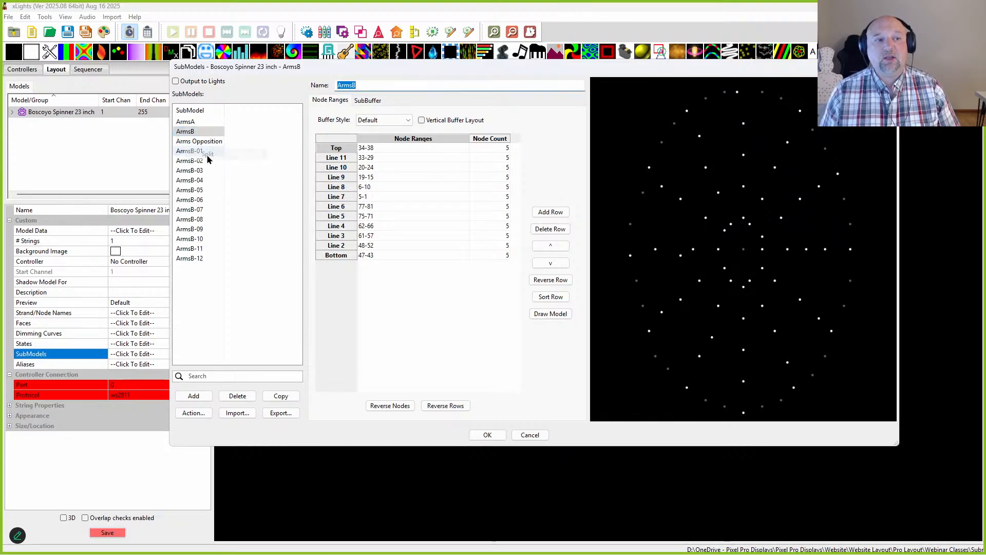
Reorder the submodel list so that Arms Opposition comes after ArmsB-12
{"action": "left_click", "coordinate": [185, 152]}
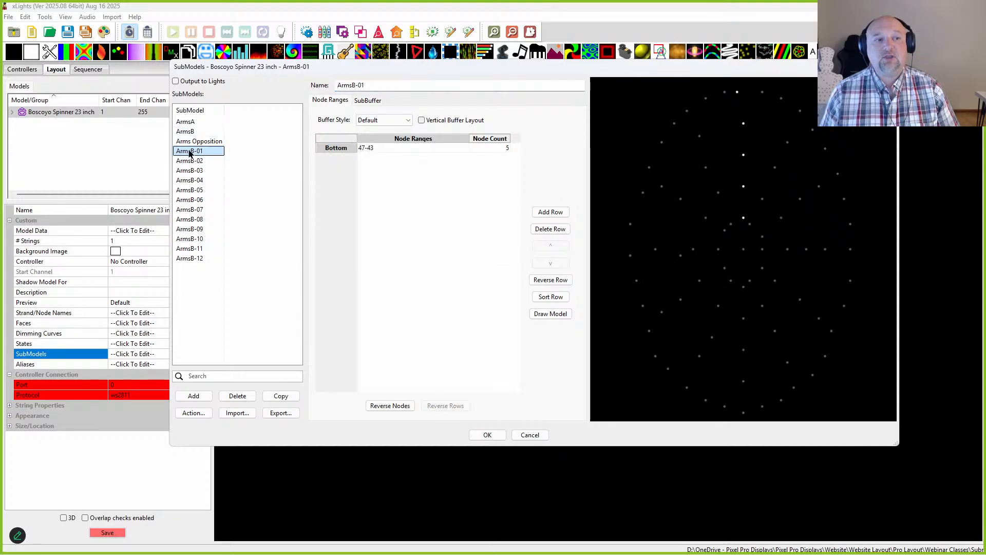
{"action": "left_click", "coordinate": [185, 141]}
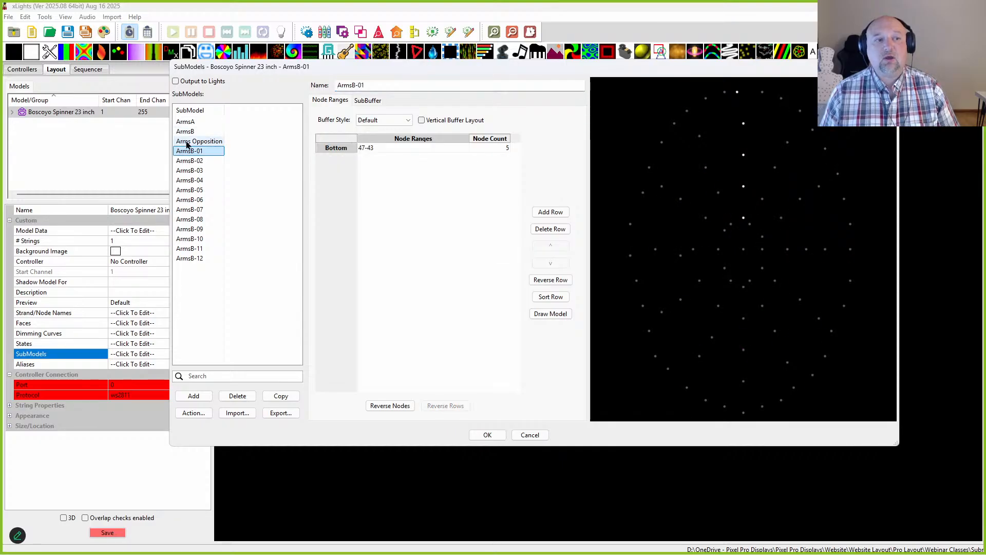
{"action": "left_click", "coordinate": [190, 259]}
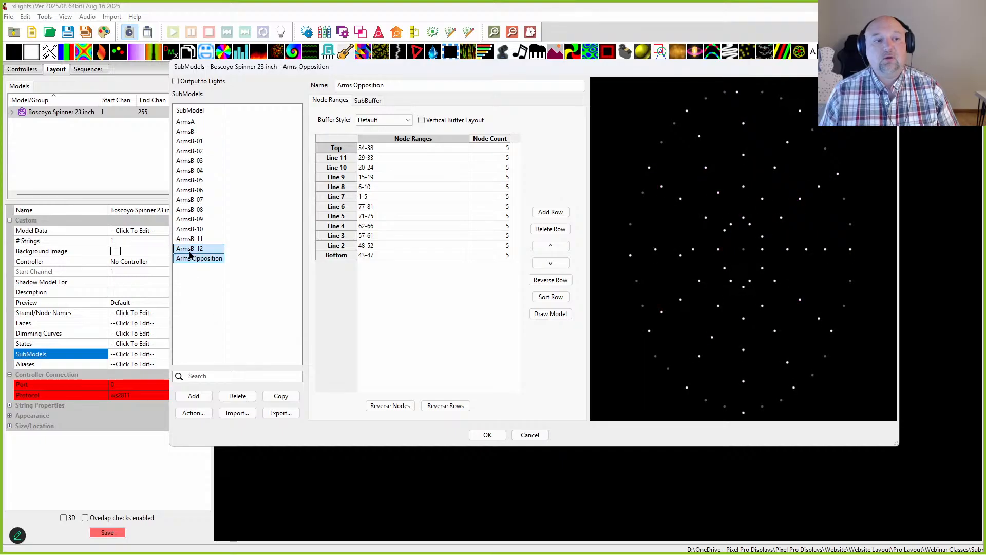
Examine the split submodels ArmsB-01 through ArmsB-12 one by one to see which arm each covers
{"action": "left_click", "coordinate": [185, 144], "text": "ctrl"}
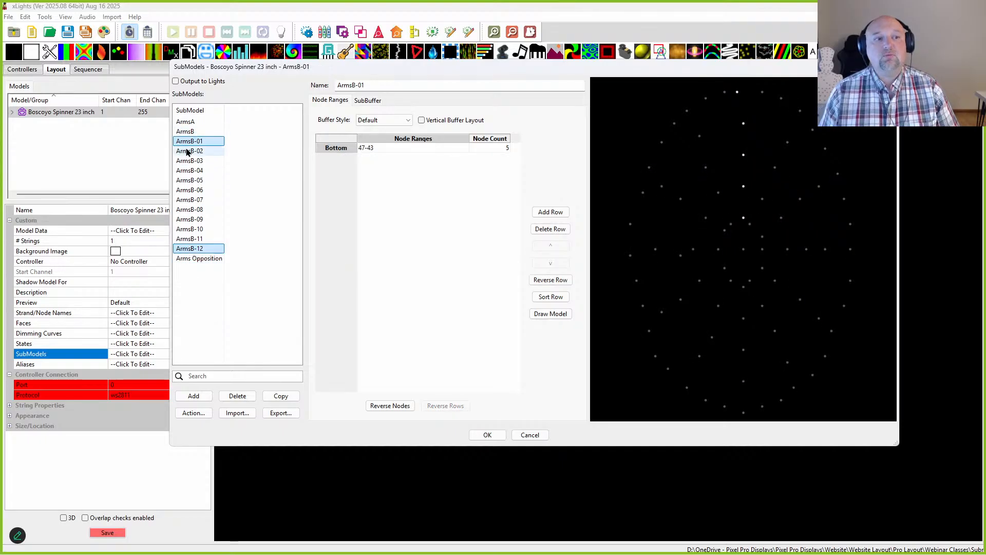
{"action": "left_click", "coordinate": [186, 151]}
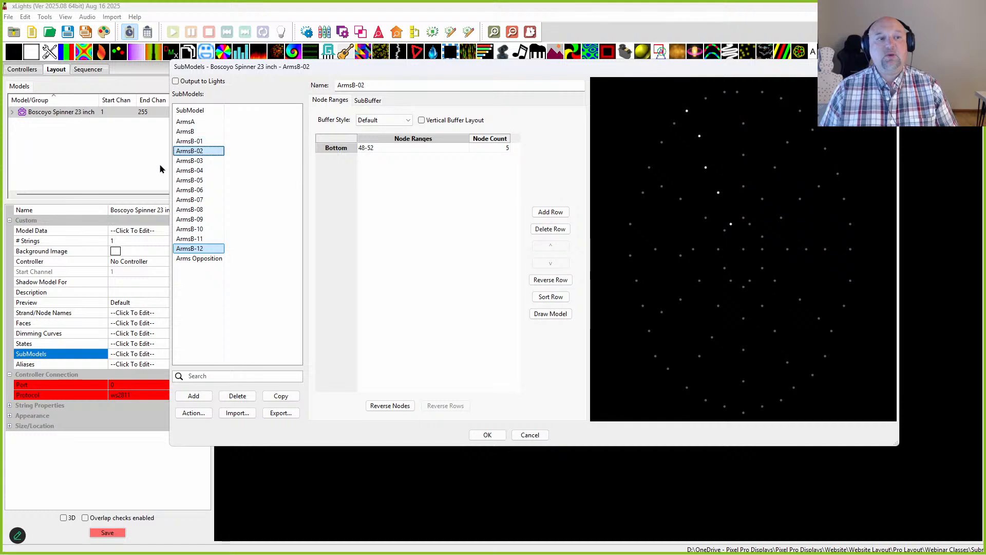
{"action": "key", "text": "Down"}
{"action": "key", "text": "Down"}
{"action": "key", "text": "Down"}
{"action": "key", "text": "Down"}
{"action": "key", "text": "Down"}
{"action": "key", "text": "Down"}
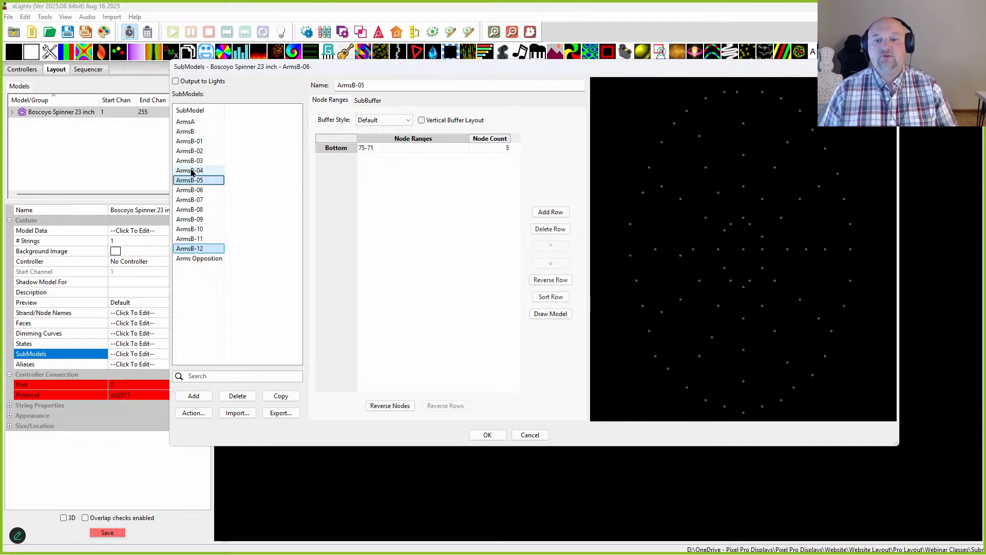
{"action": "key", "text": "Down"}
{"action": "key", "text": "Down"}
{"action": "key", "text": "Down"}
{"action": "key", "text": "Down"}
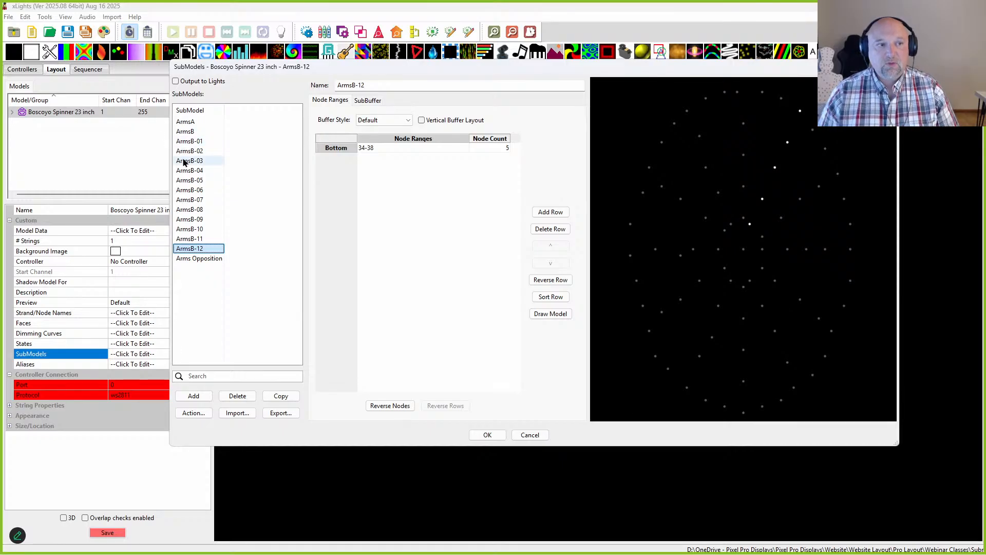
Accept the submodel changes, expand Boscoyo Spinner 23 inch in the model list and enlarge the list to show all its submodels
{"action": "left_click", "coordinate": [484, 436]}
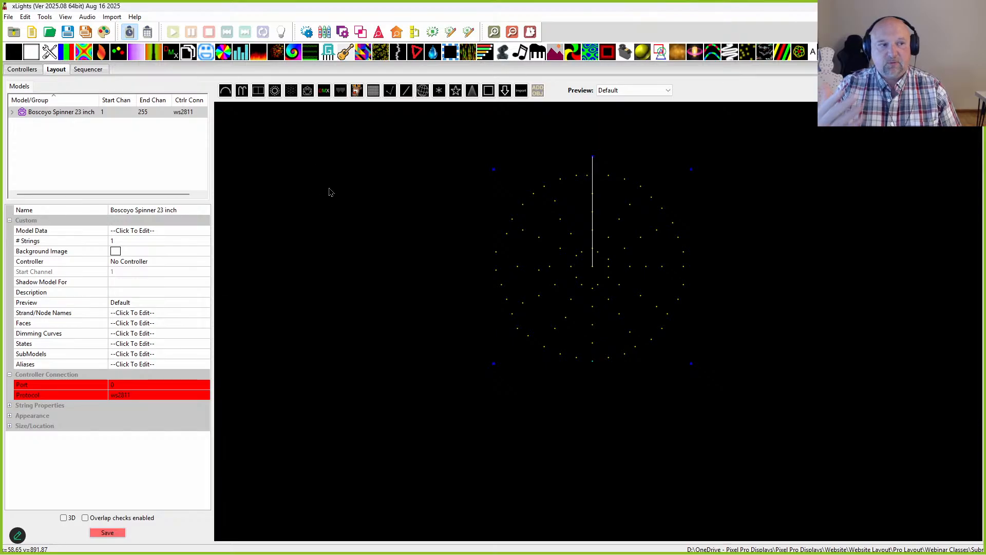
{"action": "left_click", "coordinate": [21, 112]}
{"action": "left_click", "coordinate": [12, 112]}
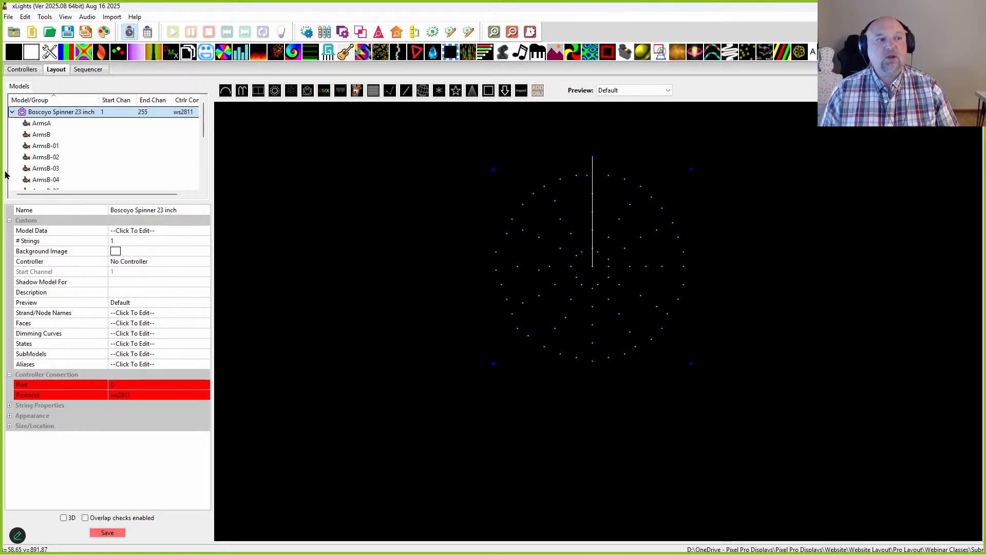
{"action": "left_click", "coordinate": [13, 113]}
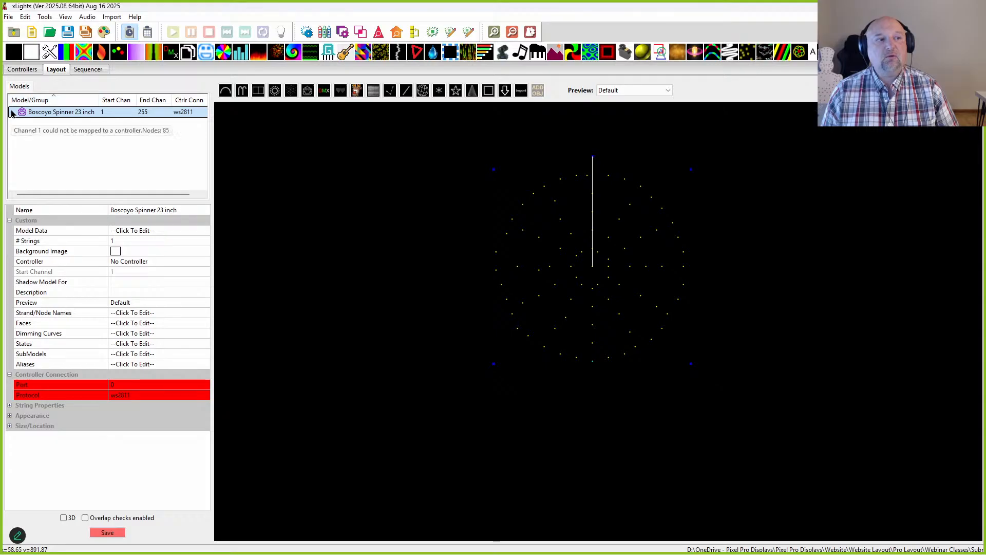
{"action": "left_click", "coordinate": [12, 113]}
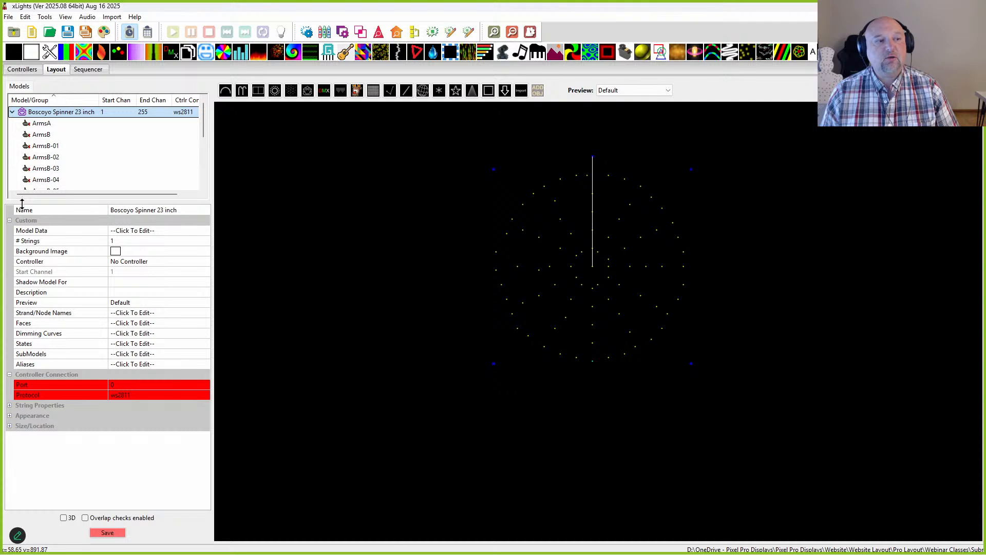
{"action": "left_click_drag", "start_coordinate": [21, 203], "coordinate": [31, 352]}
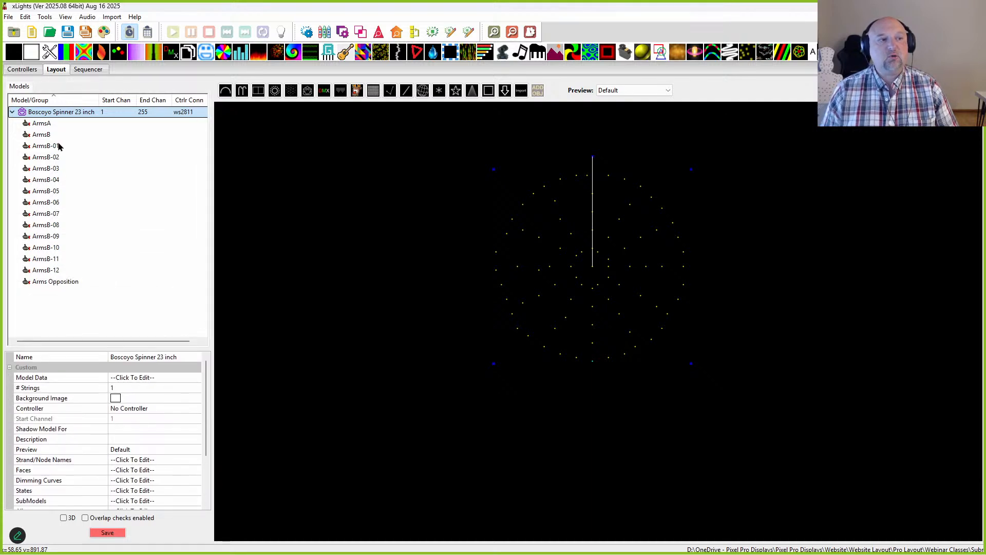
Create a group named Spinner Arms from the submodels ArmsB-01 through ArmsB-12
{"action": "left_click", "coordinate": [42, 124]}
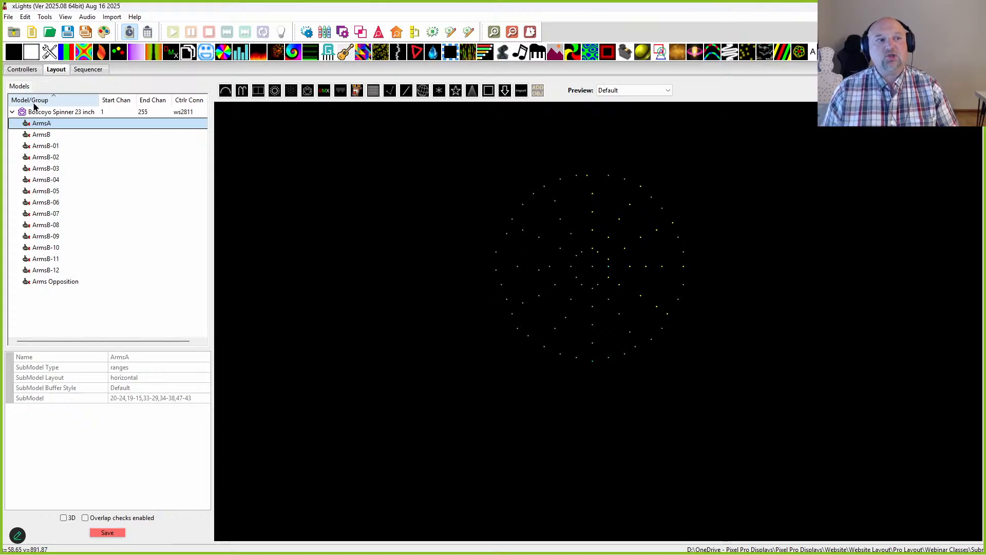
{"action": "left_click", "coordinate": [54, 112]}
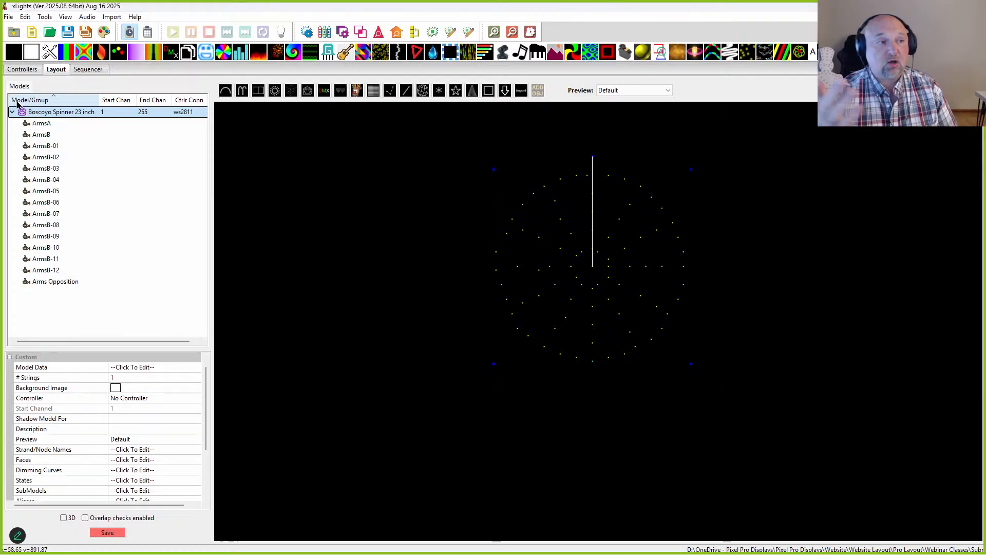
{"action": "left_click", "coordinate": [46, 147]}
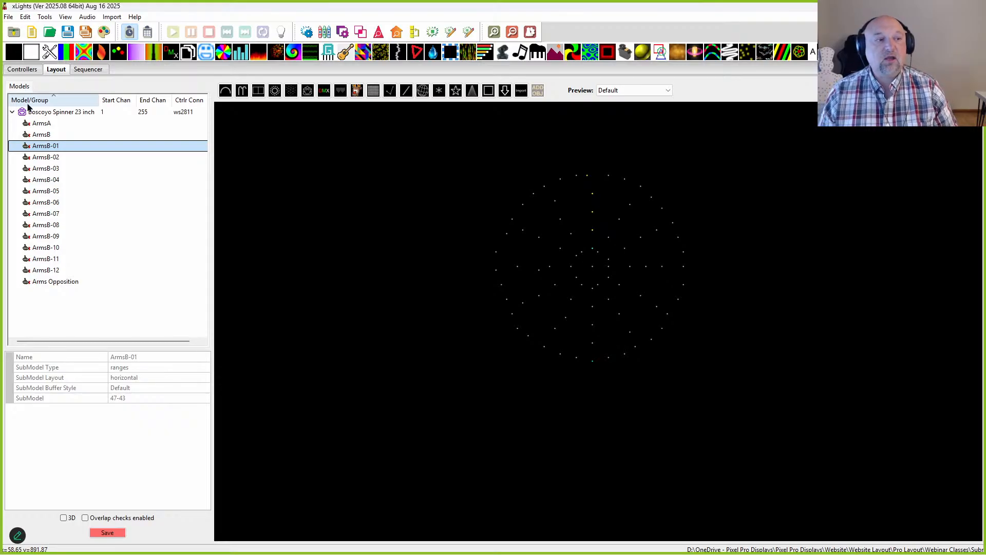
{"action": "left_click", "coordinate": [48, 270], "text": "shift"}
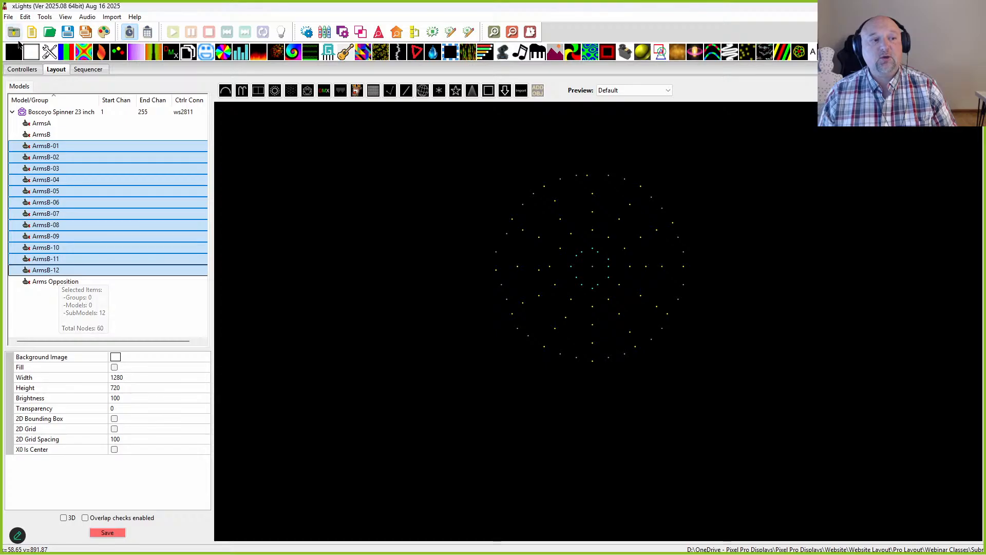
{"action": "right_click", "coordinate": [96, 187]}
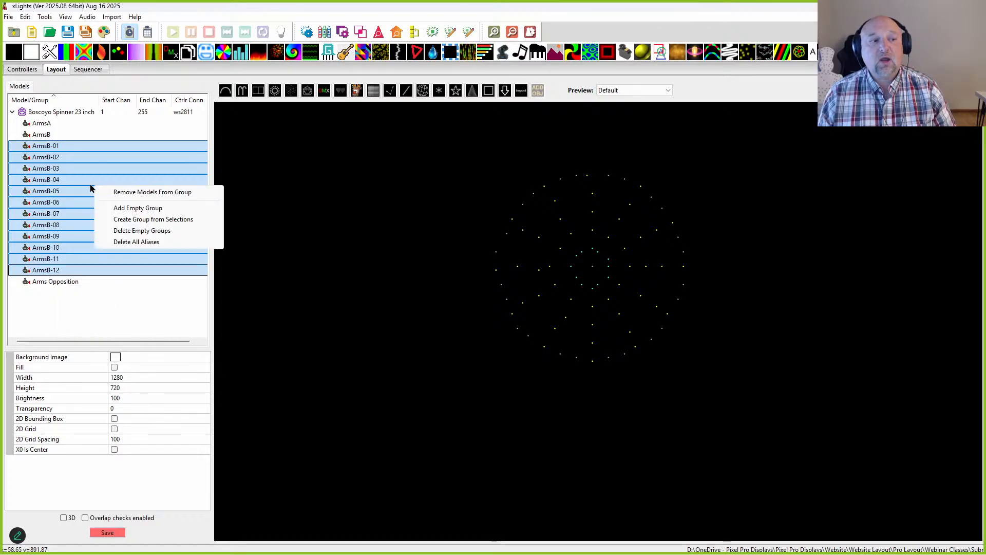
{"action": "left_click", "coordinate": [115, 221]}
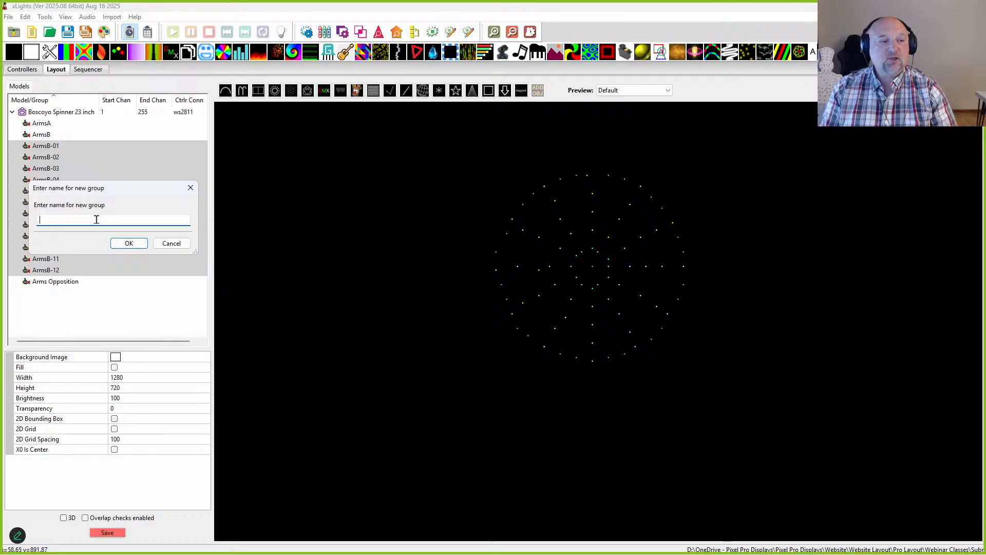
{"action": "type", "text": "S"}
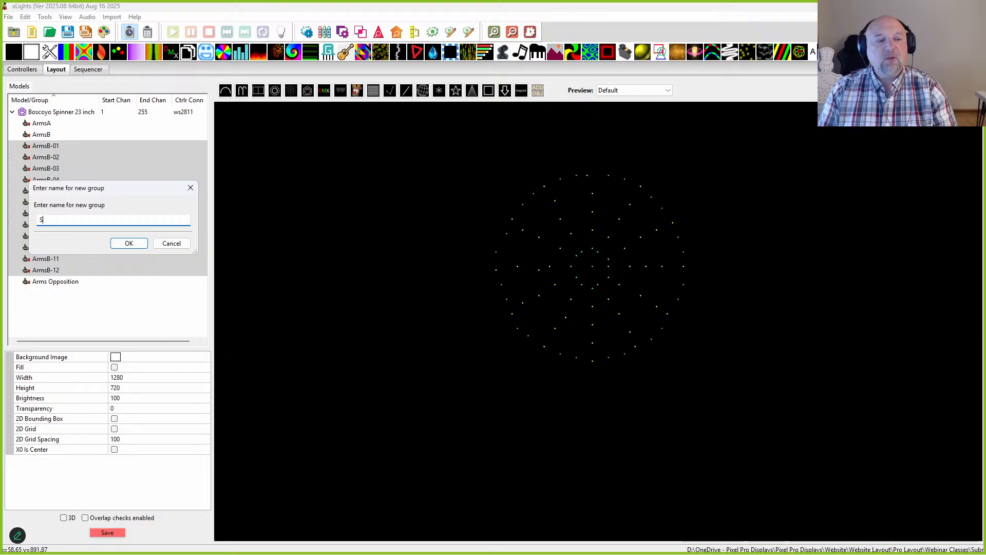
{"action": "type", "text": "pinnner"}
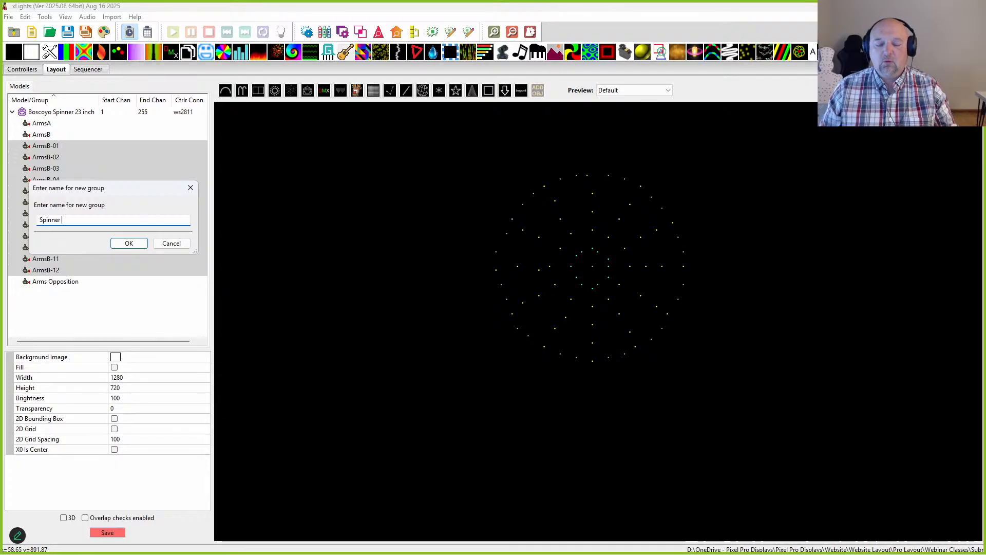
{"action": "type", "text": "A"}
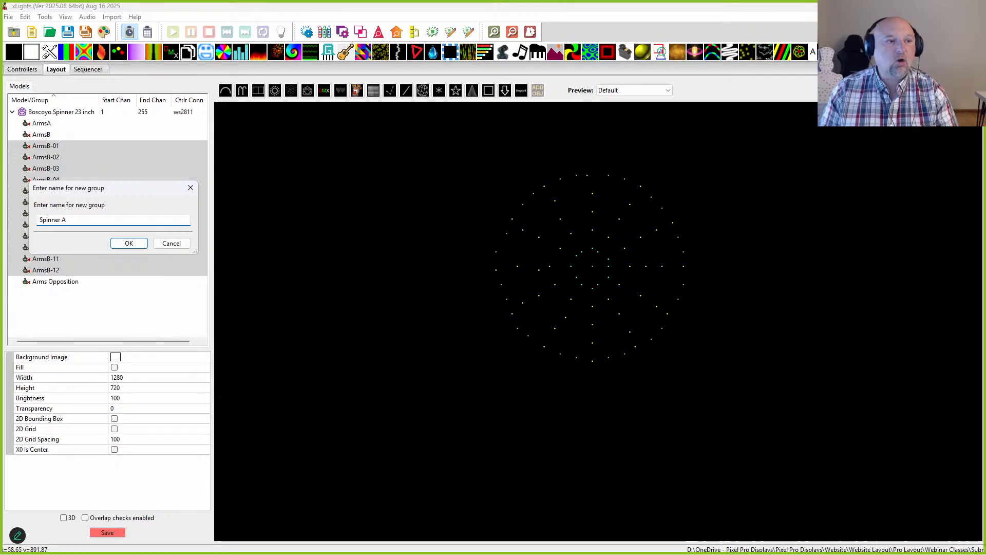
{"action": "type", "text": "rms"}
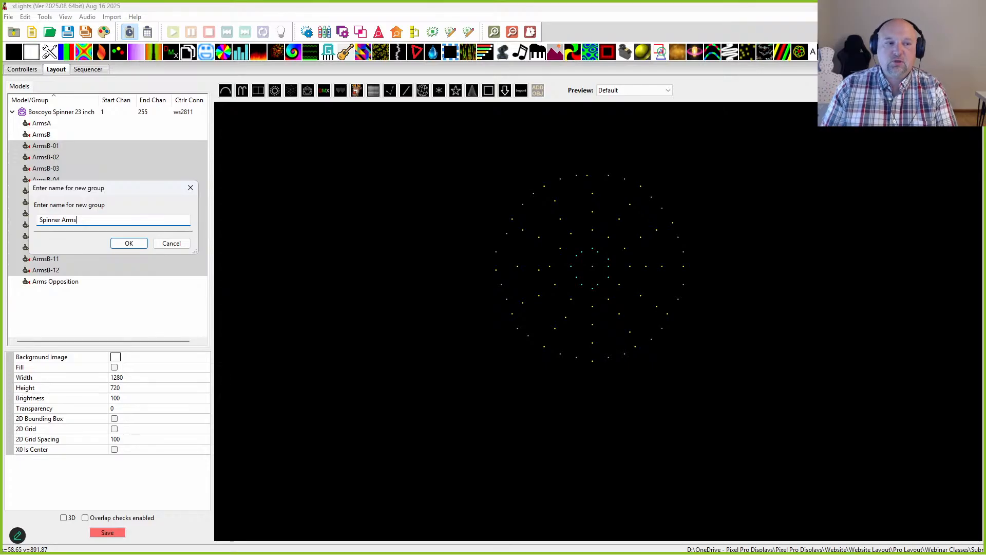
{"action": "key", "text": "Return"}
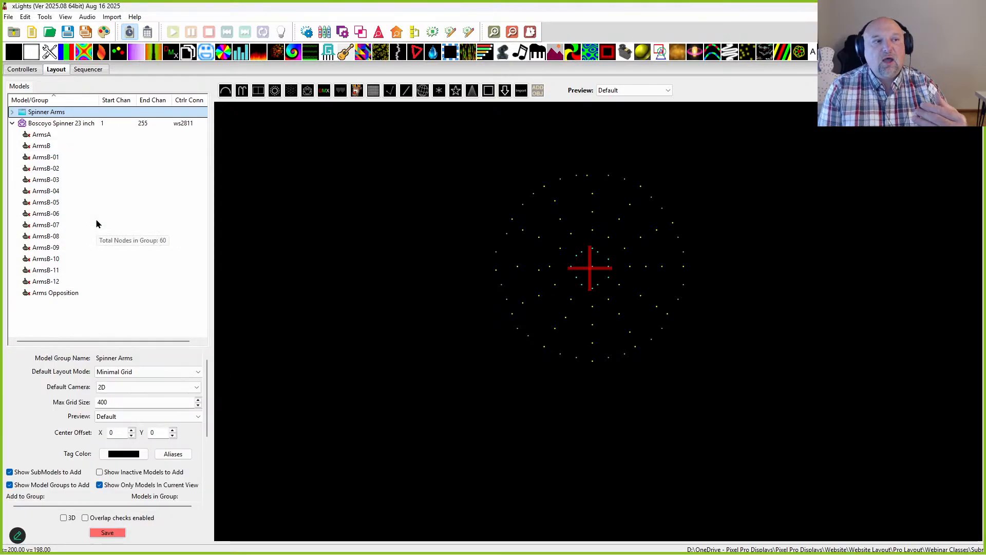
Collapse the model list and add the Spinner Arms group to the sequencer's Master View, just above Boscoyo Spinner 23 inch
{"action": "left_click", "coordinate": [14, 126]}
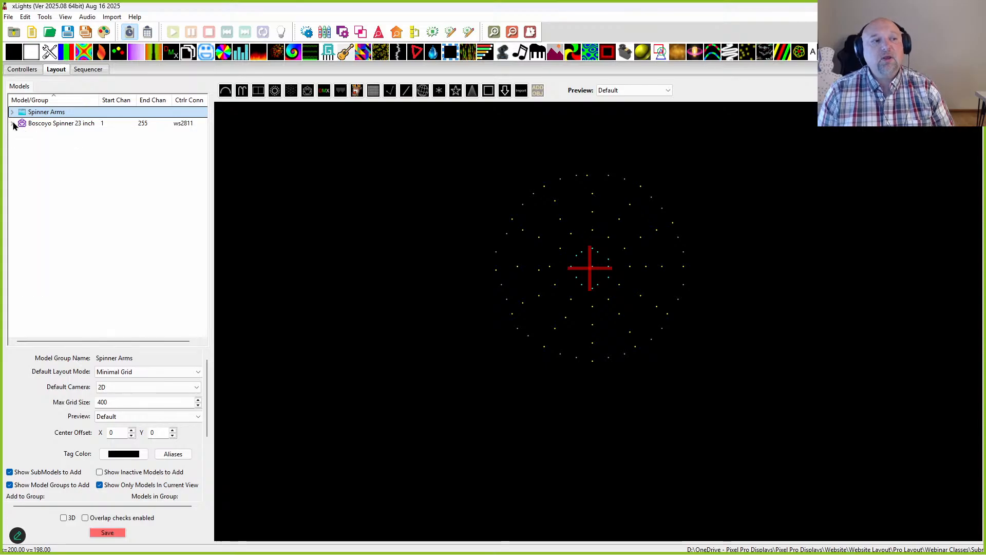
{"action": "left_click", "coordinate": [90, 70]}
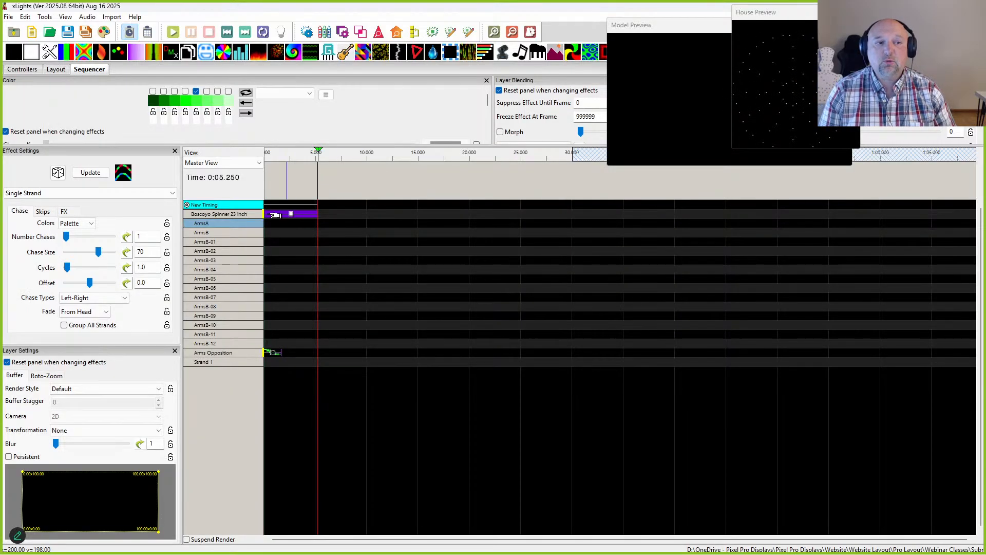
{"action": "left_click", "coordinate": [414, 32]}
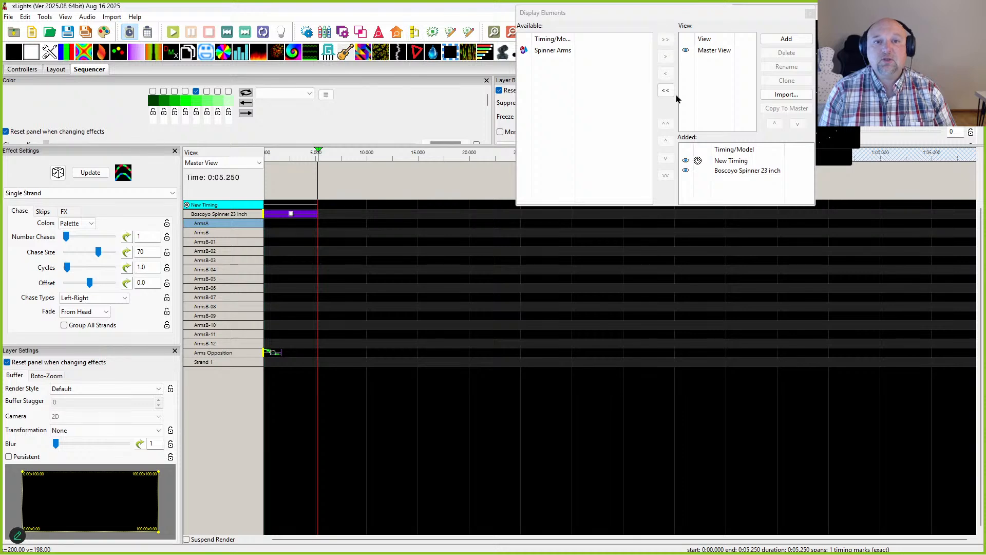
{"action": "left_click", "coordinate": [553, 51]}
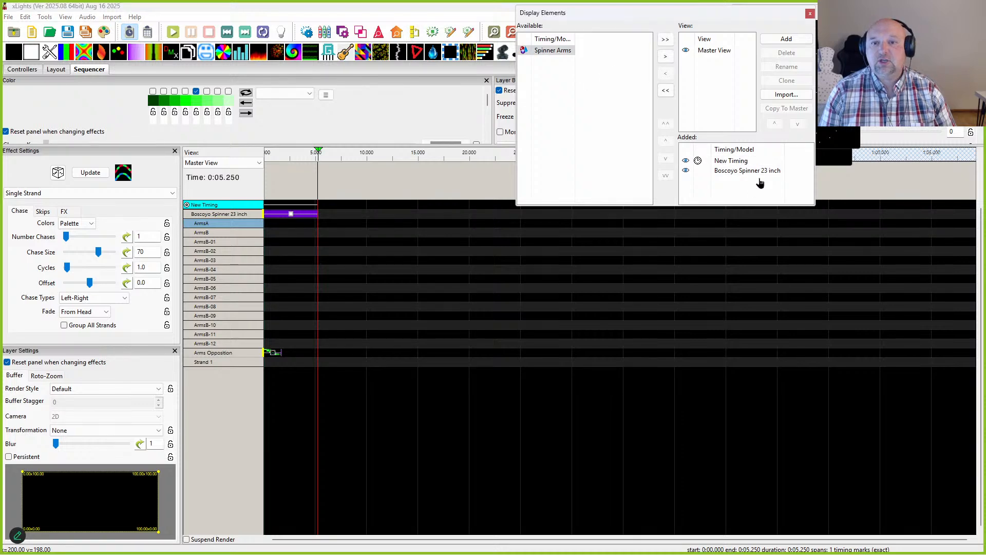
{"action": "left_click_drag", "start_coordinate": [734, 177], "coordinate": [733, 177]}
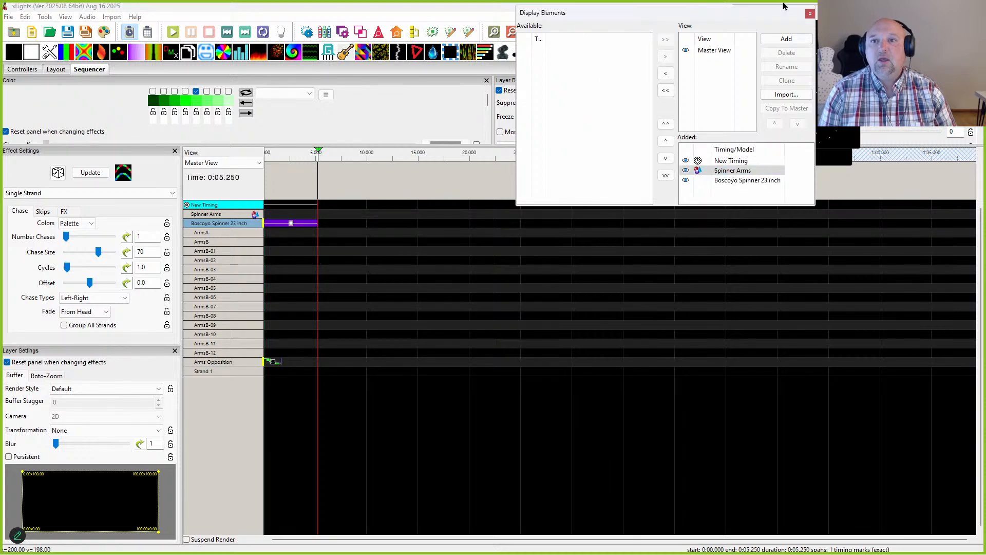
{"action": "left_click", "coordinate": [810, 13]}
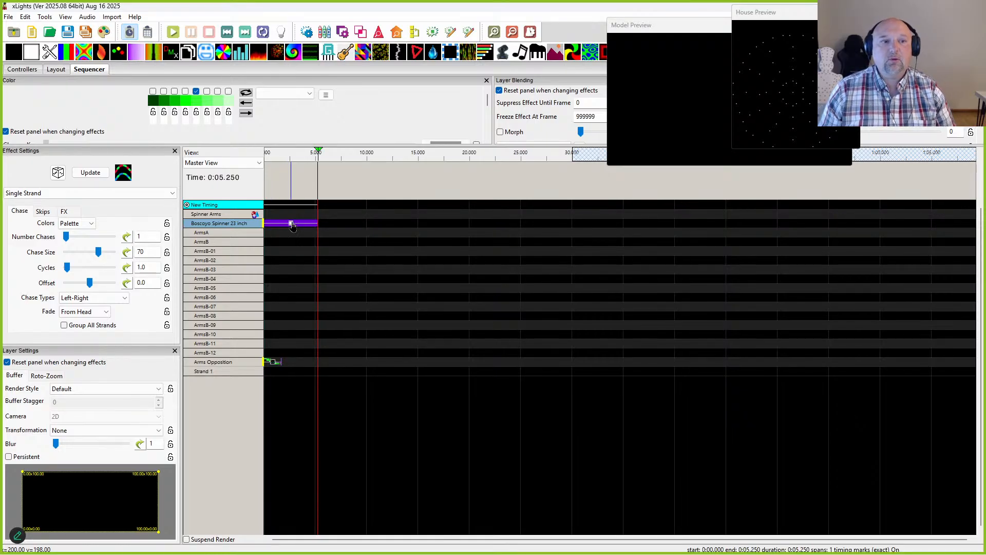
Move the Single Strand effect from Arms Opposition to the start of the Spinner Arms row and shift the House Preview window aside
{"action": "left_click", "coordinate": [674, 94]}
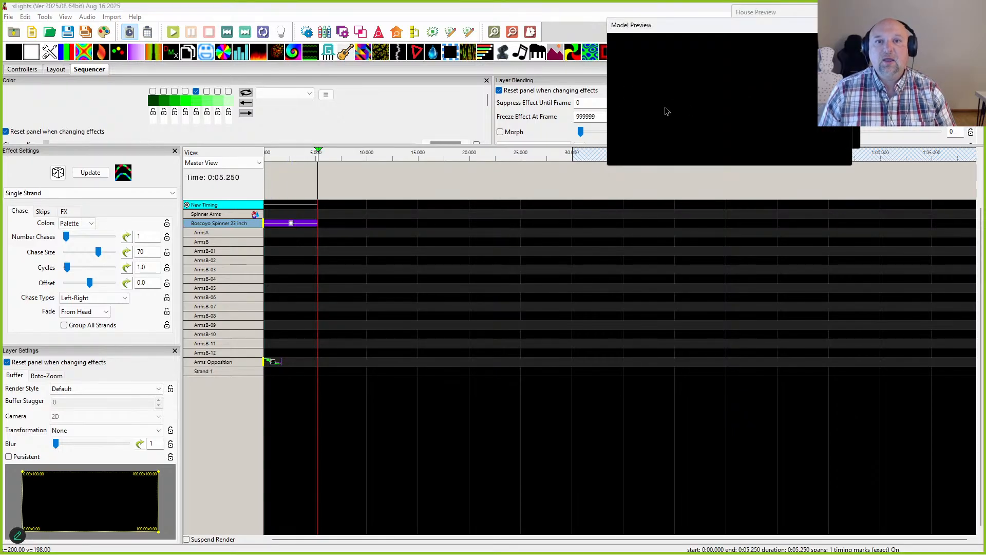
{"action": "left_click", "coordinate": [275, 214]}
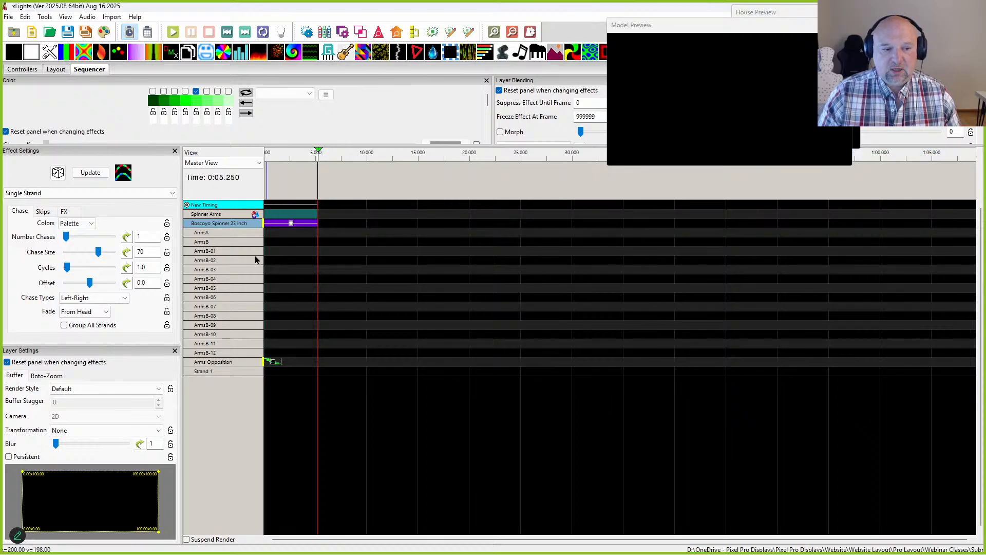
{"action": "right_click", "coordinate": [273, 361]}
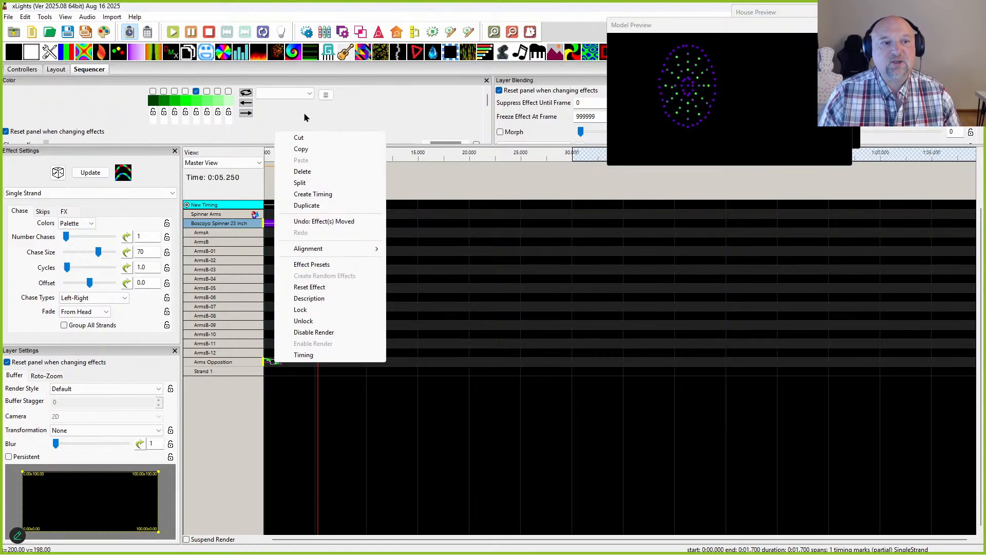
{"action": "left_click", "coordinate": [302, 149]}
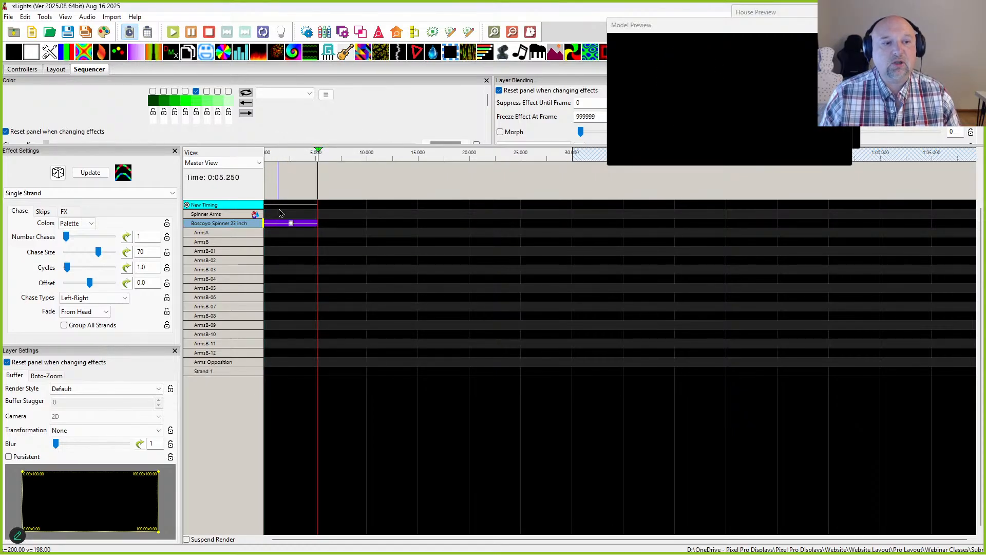
{"action": "right_click", "coordinate": [274, 215]}
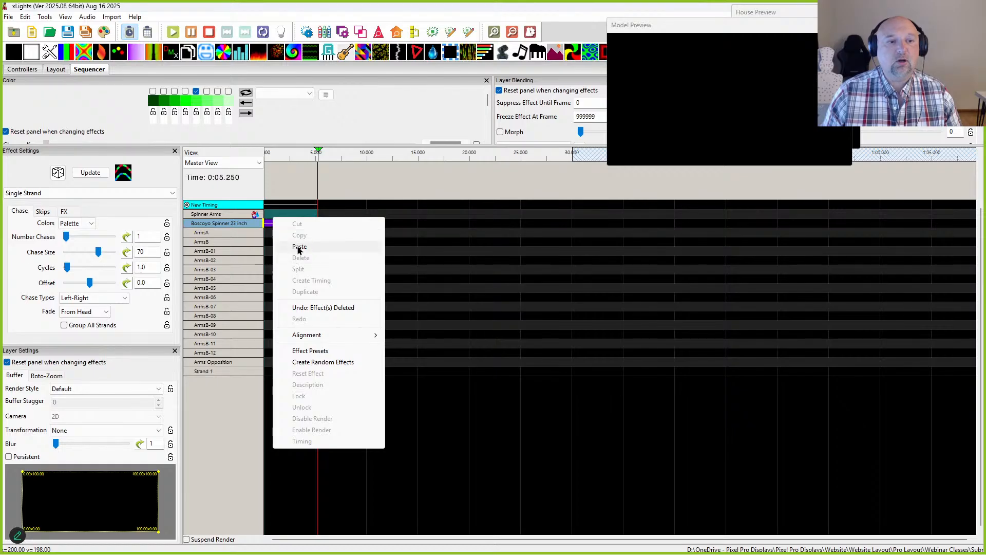
{"action": "left_click", "coordinate": [299, 247]}
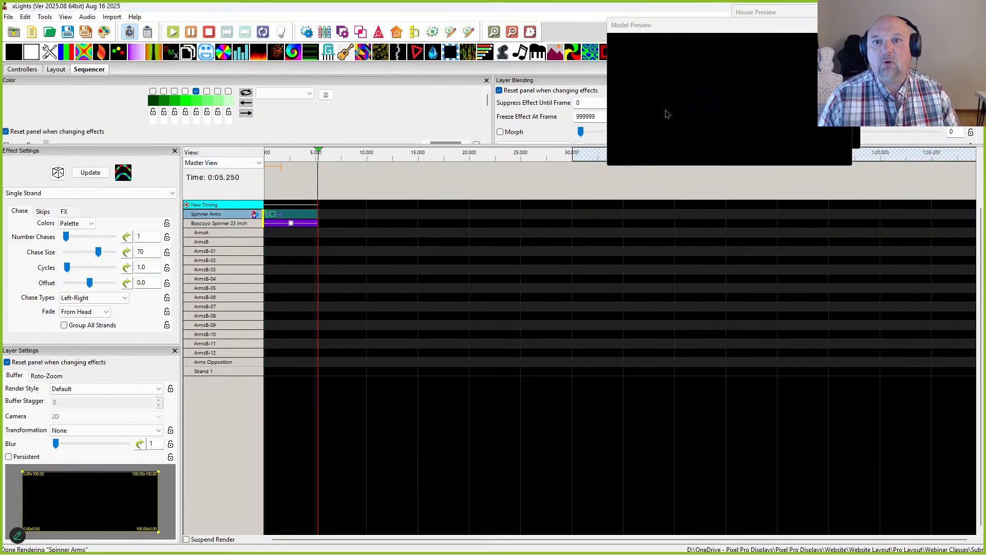
{"action": "left_click_drag", "start_coordinate": [770, 16], "coordinate": [857, 24]}
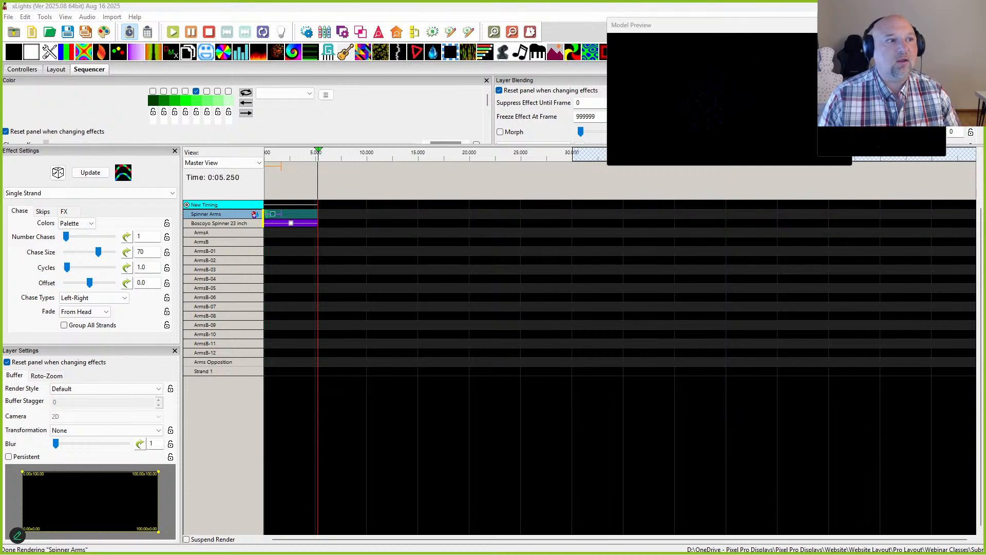
Set the pixel size of Boscoyo Spinner 23 inch to 7 in the layout and save the layout
{"action": "left_click", "coordinate": [61, 71]}
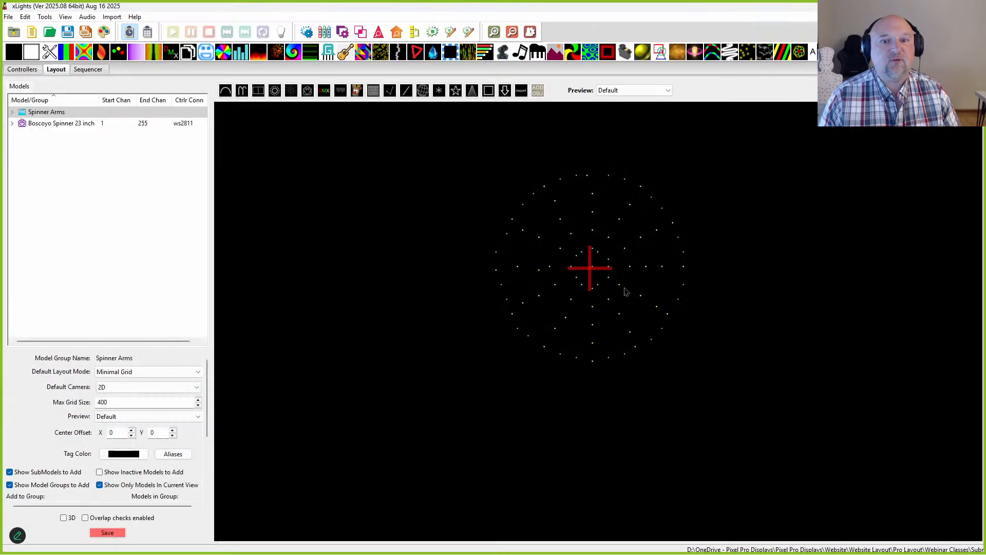
{"action": "right_click", "coordinate": [540, 250]}
{"action": "left_click", "coordinate": [538, 227]}
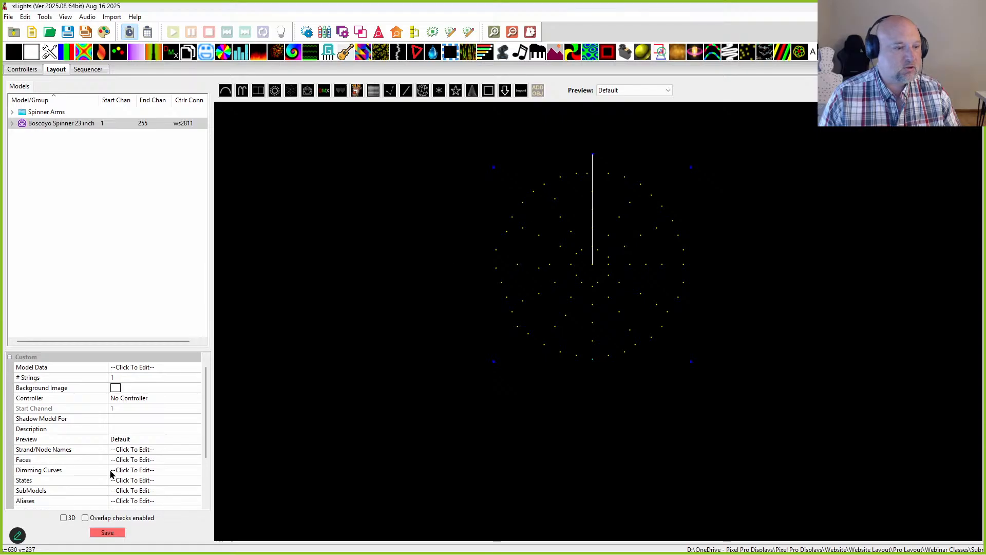
{"action": "scroll", "coordinate": [165, 477], "scroll_direction": "down", "scroll_amount": 1}
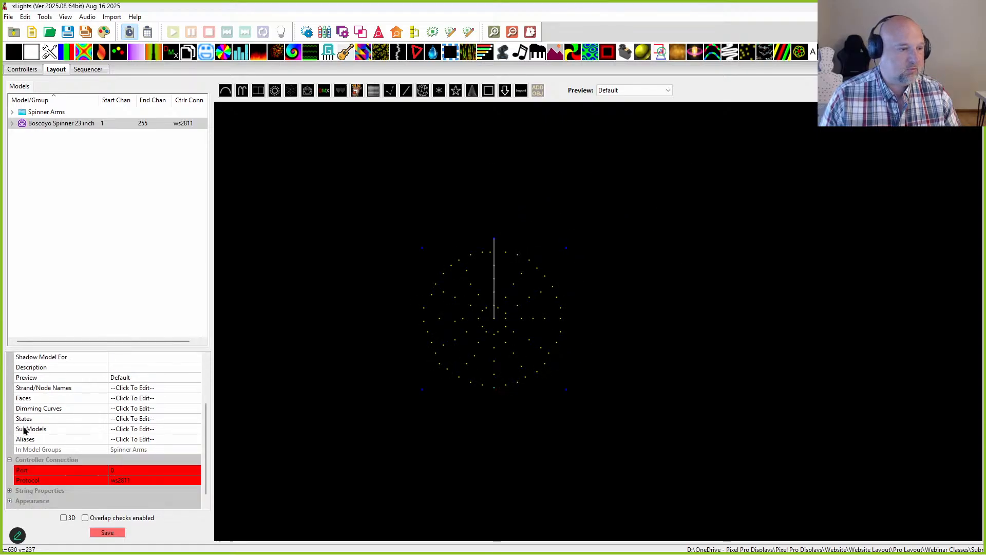
{"action": "scroll", "coordinate": [31, 432], "scroll_direction": "down", "scroll_amount": 1}
{"action": "left_click", "coordinate": [9, 491]}
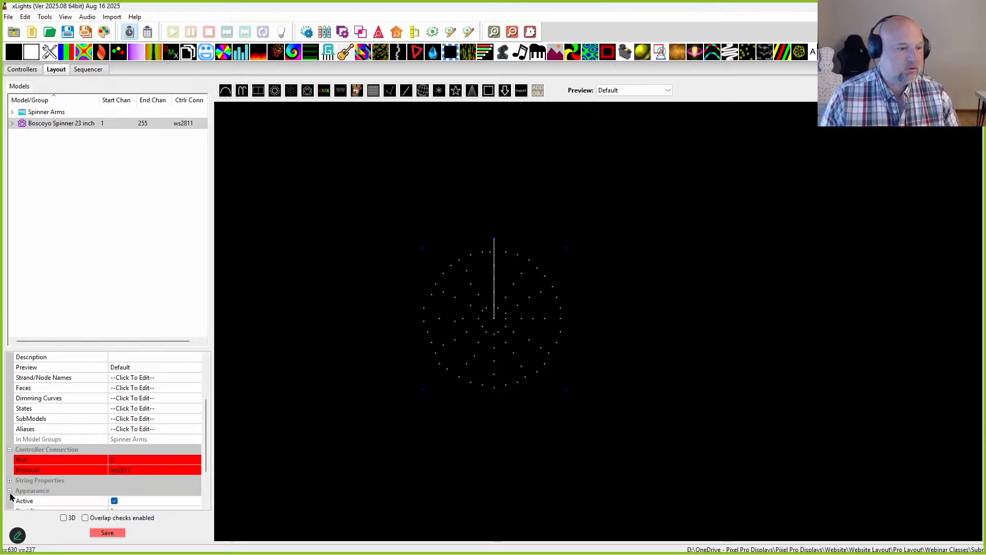
{"action": "scroll", "coordinate": [90, 502], "scroll_direction": "down", "scroll_amount": 2}
{"action": "left_click", "coordinate": [180, 449]}
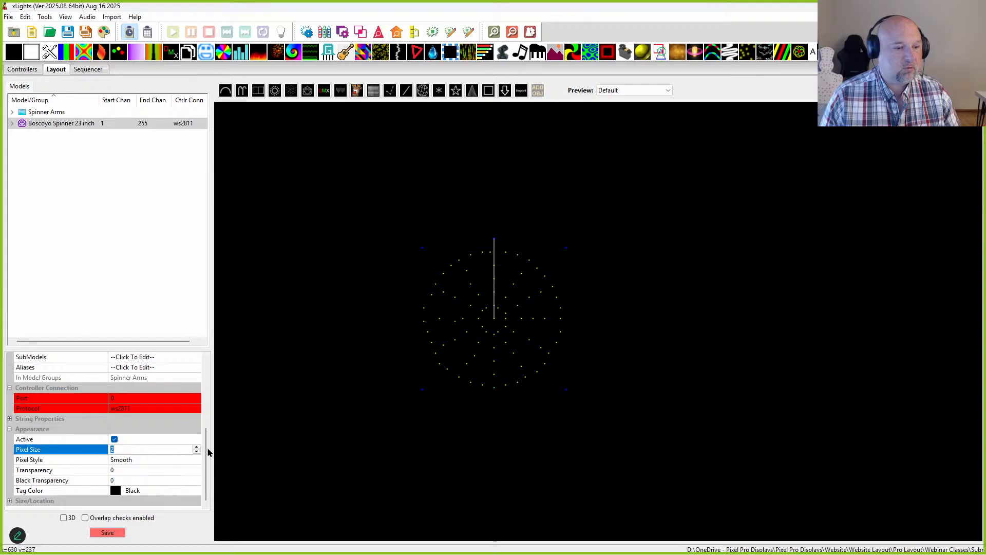
{"action": "left_click", "coordinate": [196, 447]}
{"action": "left_click", "coordinate": [197, 447]}
{"action": "left_click", "coordinate": [196, 447]}
{"action": "left_click", "coordinate": [196, 448]}
{"action": "left_click", "coordinate": [196, 447]}
{"action": "left_click", "coordinate": [105, 533]}
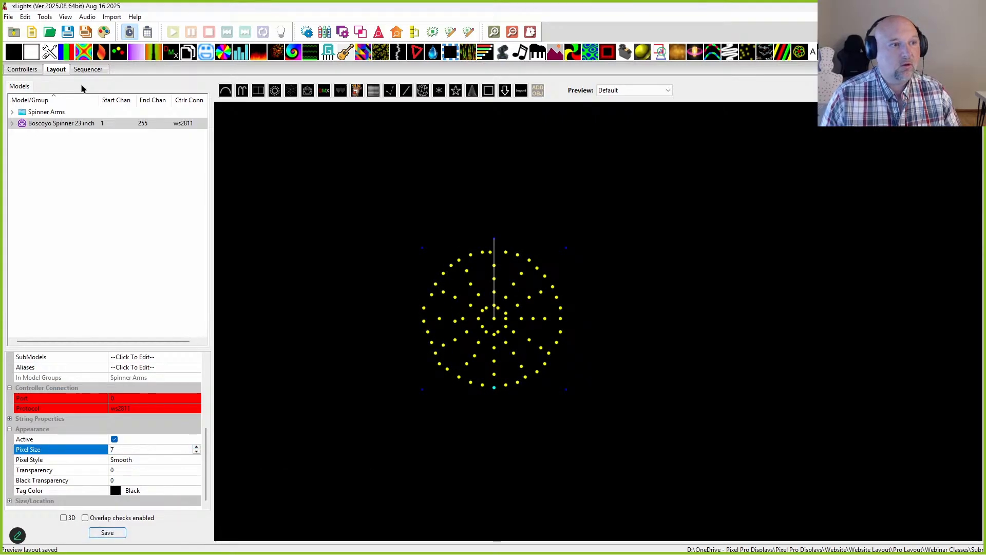
Return to the sequencer, preview the On effect of Boscoyo Spinner 23 inch and enlarge the Model Preview window
{"action": "left_click", "coordinate": [88, 70]}
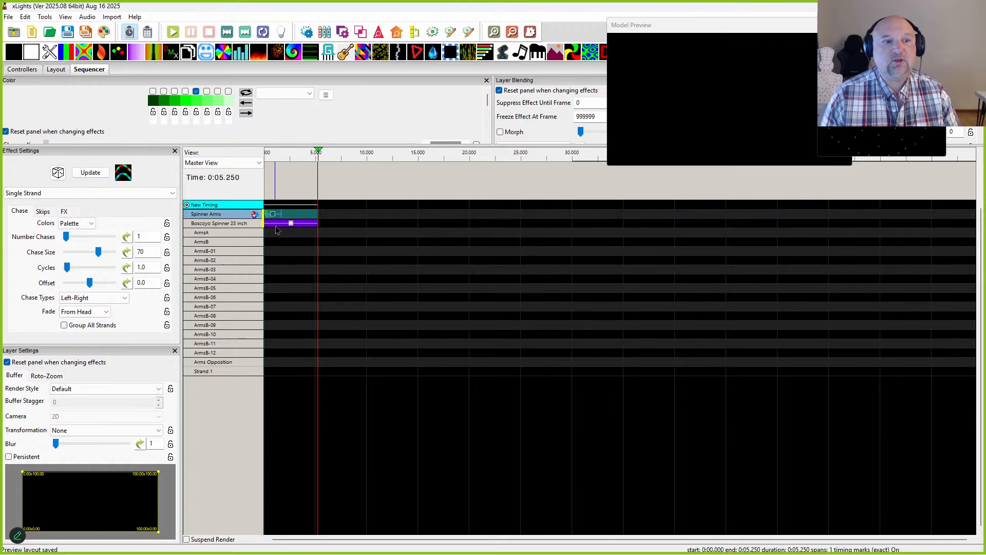
{"action": "left_click", "coordinate": [304, 223]}
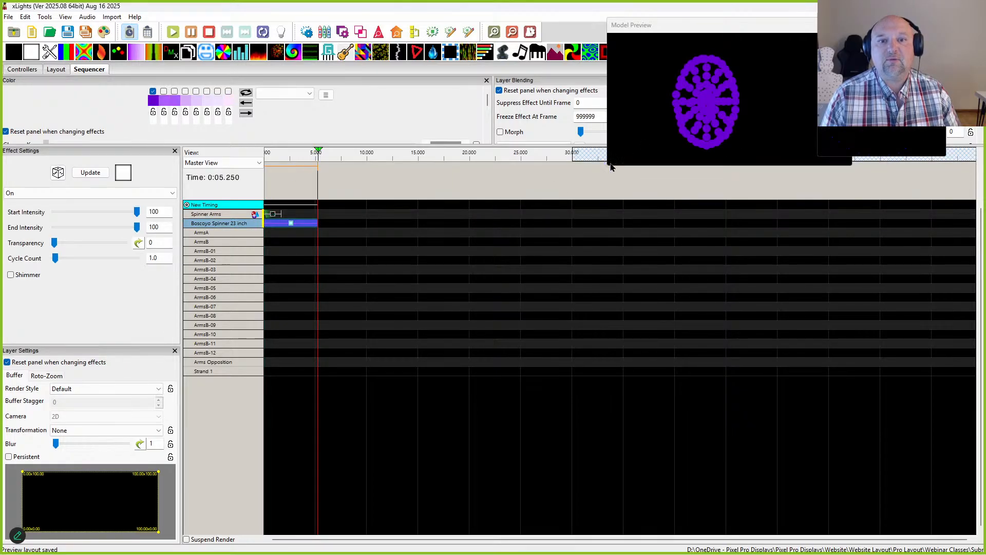
{"action": "left_click_drag", "start_coordinate": [609, 165], "coordinate": [512, 170]}
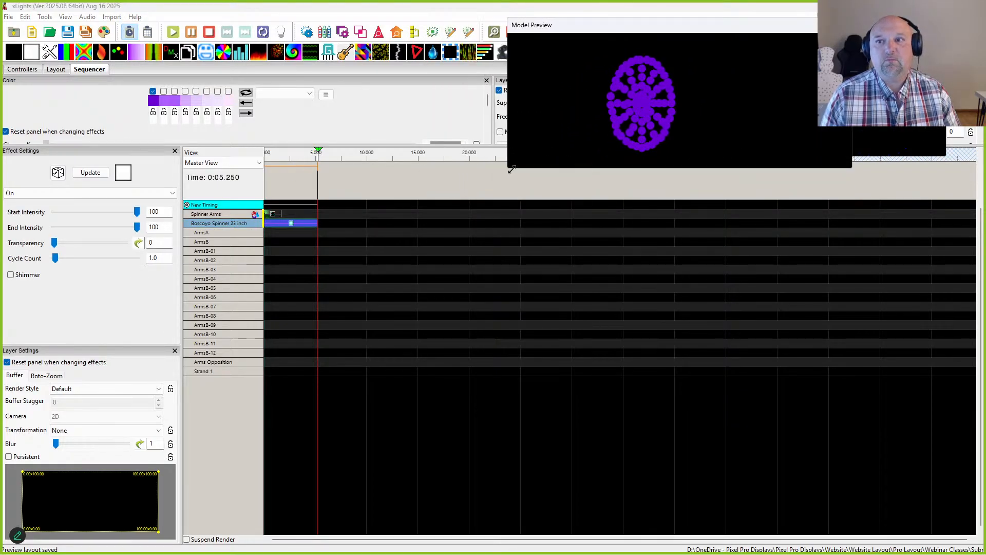
Switch the House Preview to its 3D view
{"action": "left_click", "coordinate": [874, 77]}
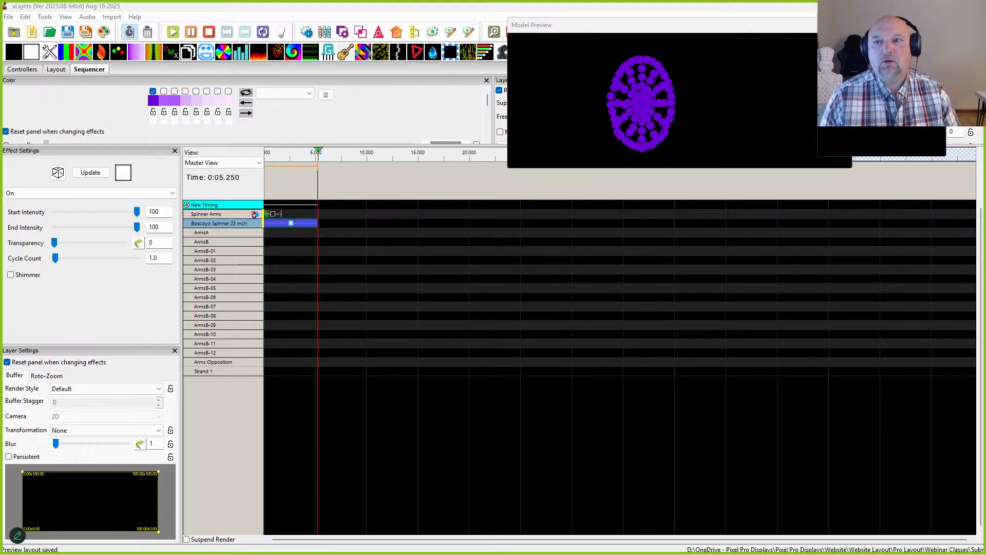
{"action": "right_click", "coordinate": [839, 120]}
{"action": "left_click", "coordinate": [864, 130]}
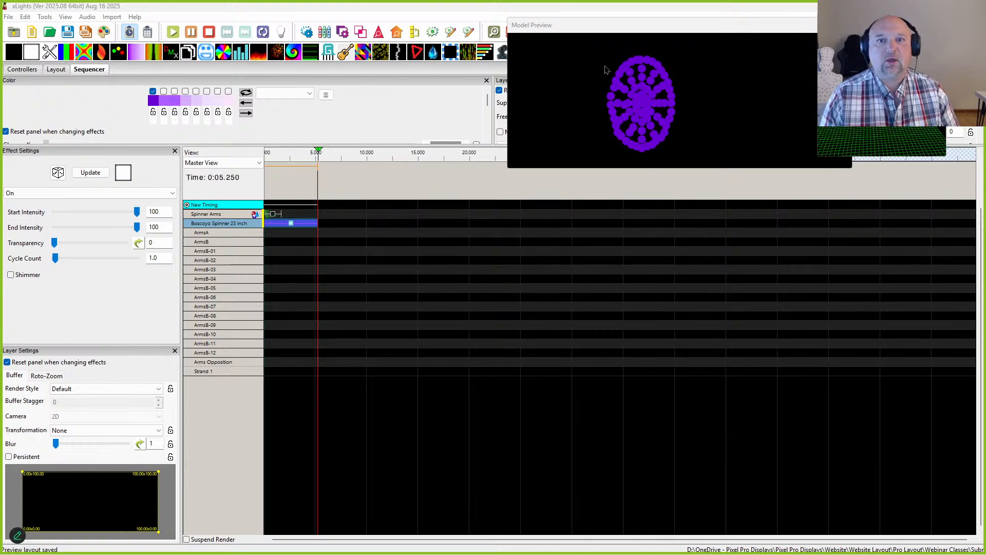
Close the Model Preview window and delete the On effect from the Boscoyo Spinner 23 inch row
{"action": "left_click_drag", "start_coordinate": [770, 26], "coordinate": [659, 28]}
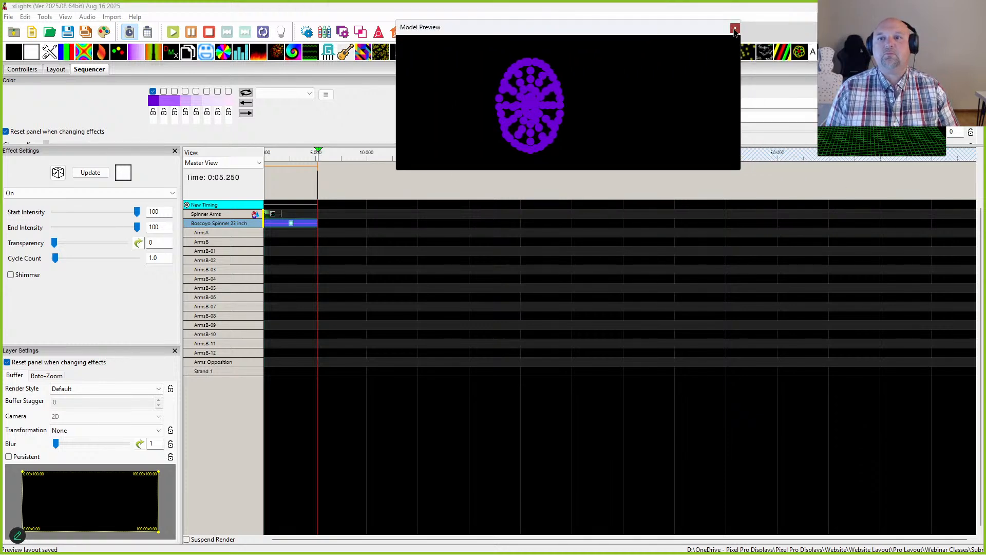
{"action": "left_click", "coordinate": [736, 29]}
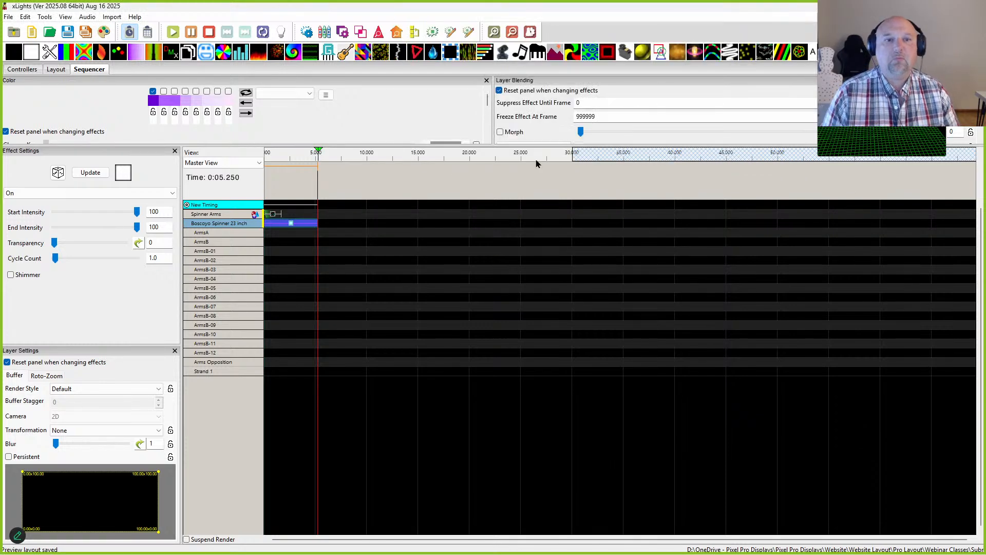
{"action": "left_click", "coordinate": [273, 220]}
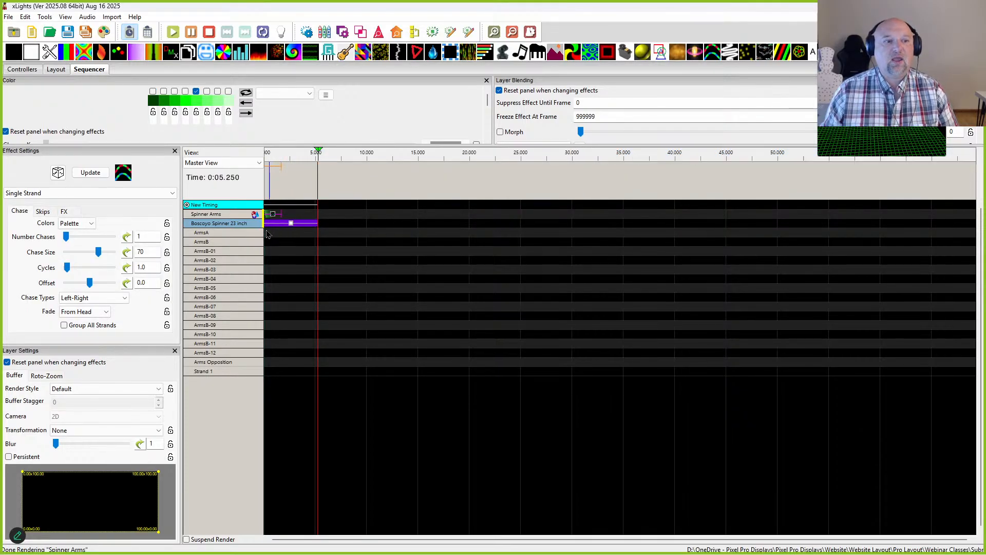
{"action": "left_click", "coordinate": [292, 225]}
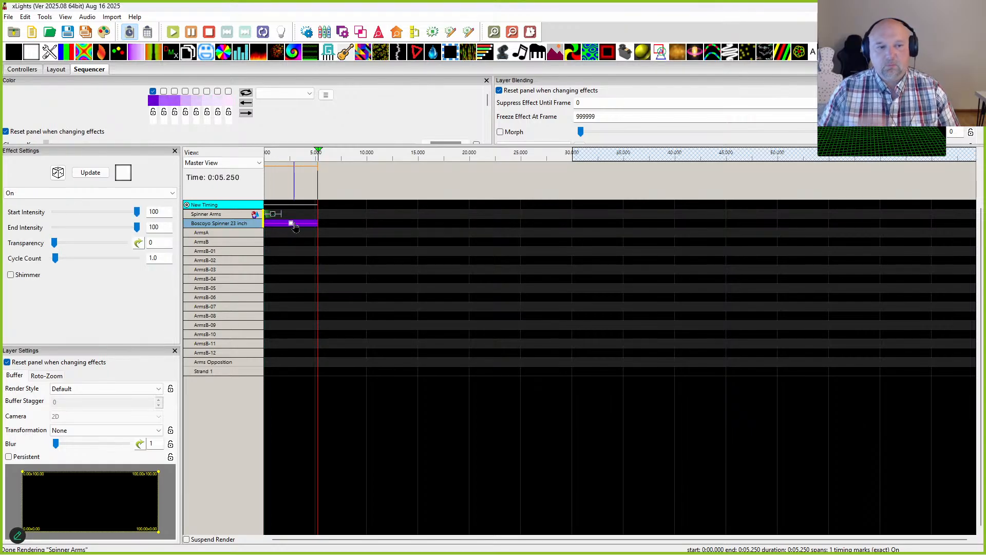
{"action": "key", "text": "Delete"}
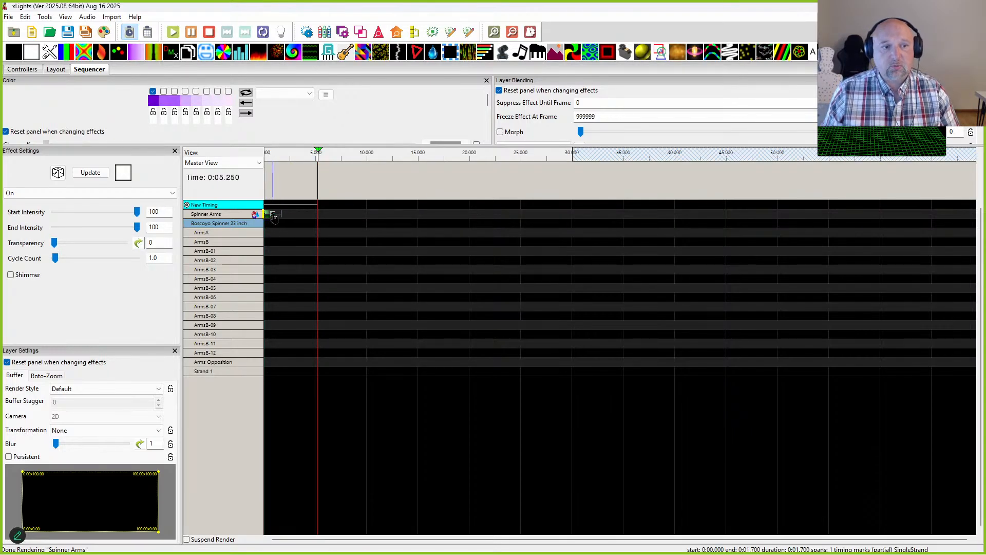
Set the render style of the Single Strand effect on the Spinner Arms row to Per Model Default
{"action": "left_click", "coordinate": [273, 215]}
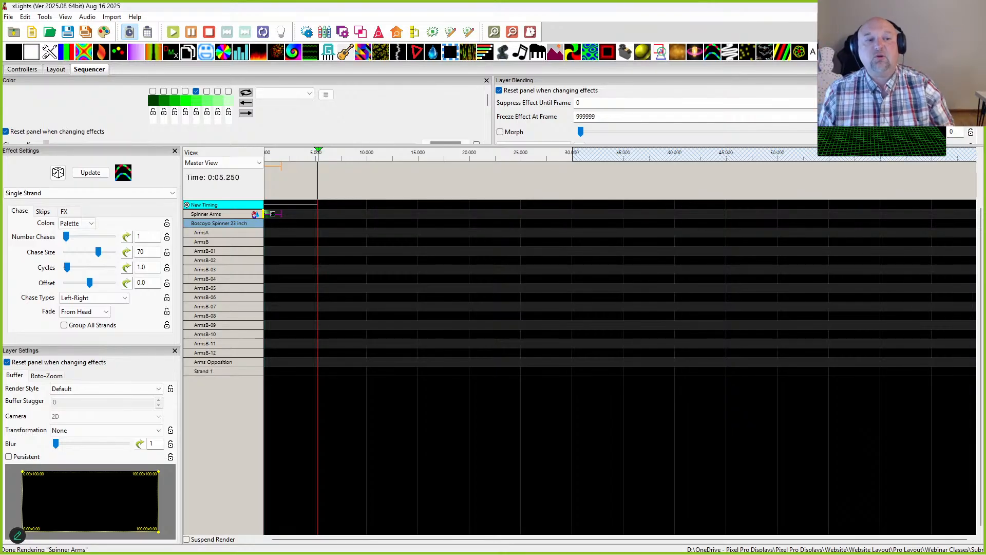
{"action": "left_click", "coordinate": [103, 389]}
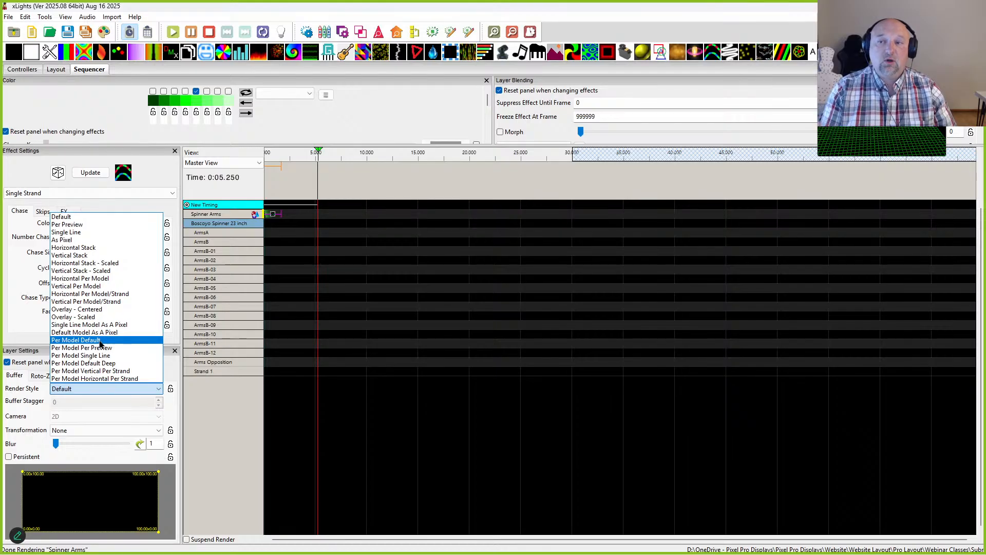
{"action": "left_click", "coordinate": [281, 288]}
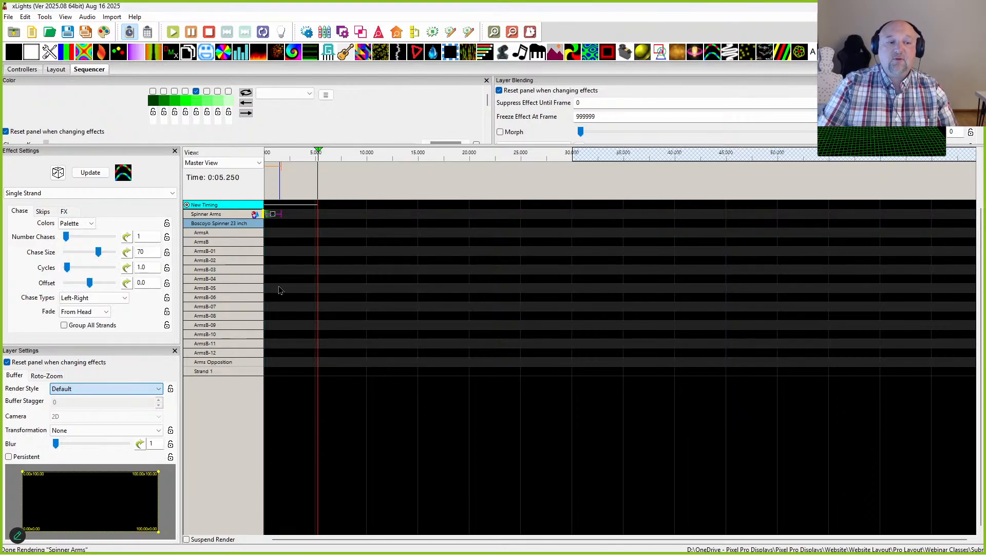
{"action": "left_click", "coordinate": [105, 389]}
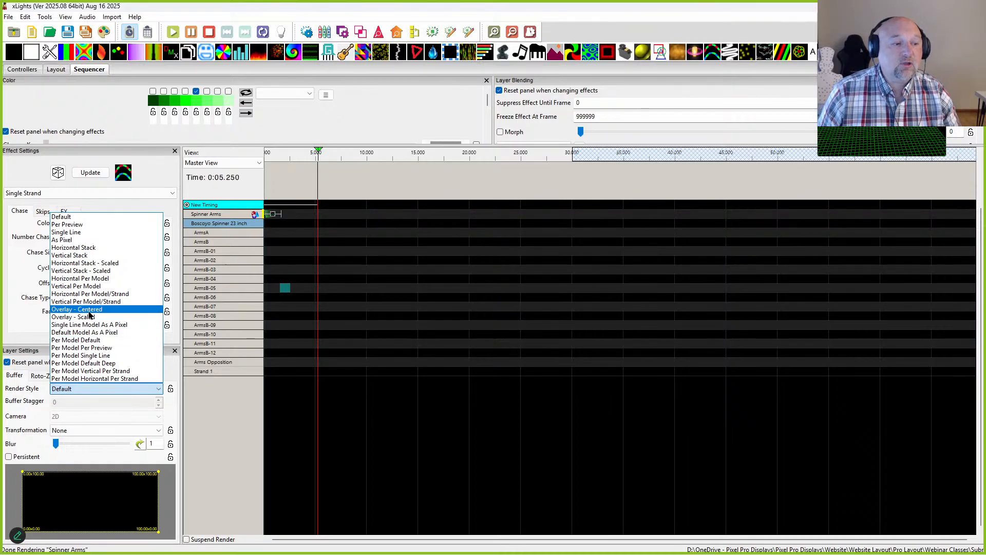
{"action": "left_click", "coordinate": [83, 340]}
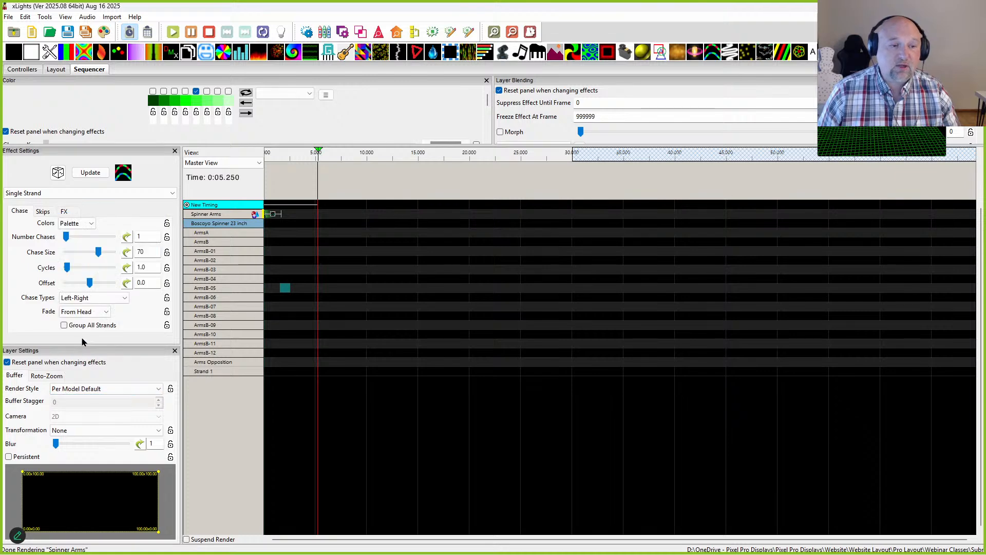
{"action": "left_click", "coordinate": [272, 214]}
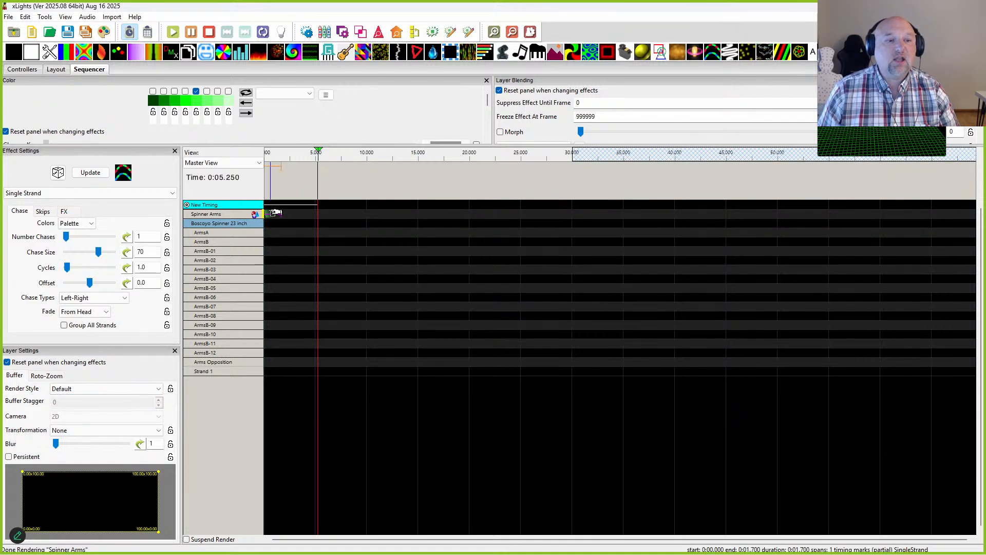
{"action": "left_click", "coordinate": [72, 388]}
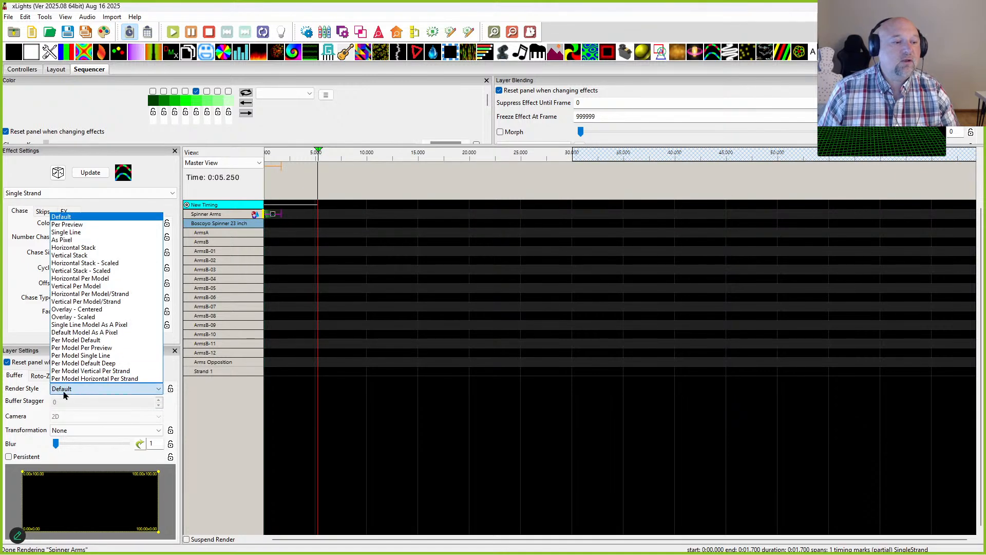
{"action": "left_click", "coordinate": [55, 345]}
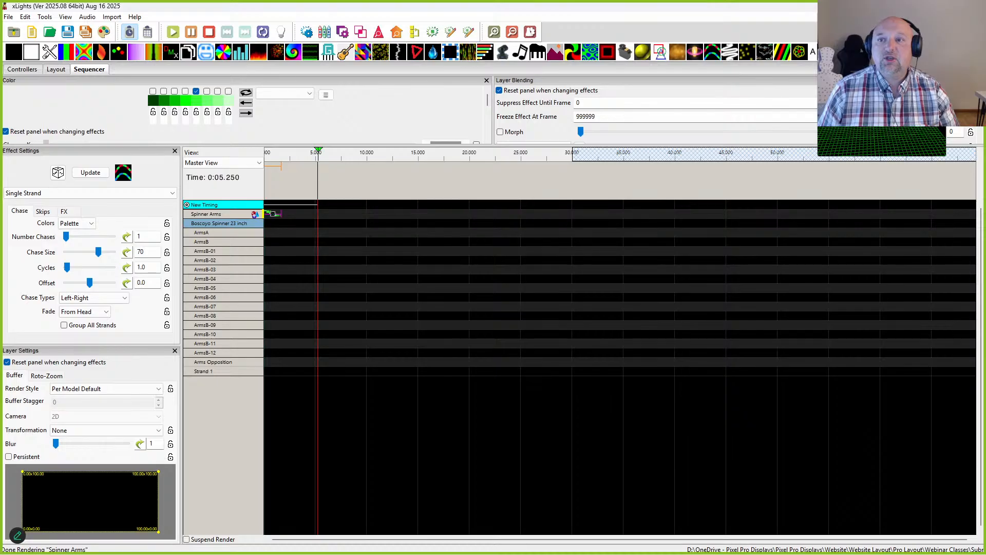
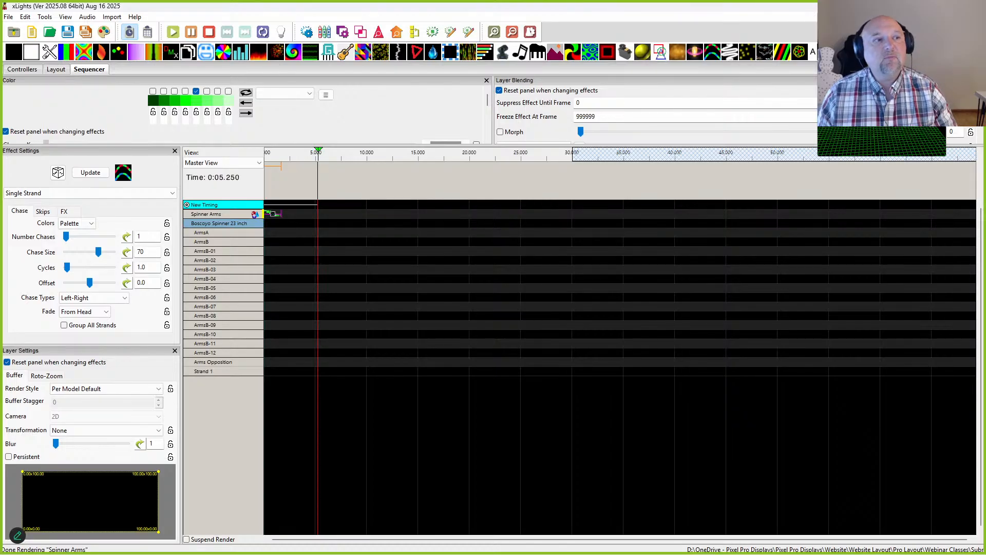
Switch the layout view from 3D to 2D and open the submodel definitions of Boscoyo Spinner 23 inch
{"action": "left_click", "coordinate": [57, 70]}
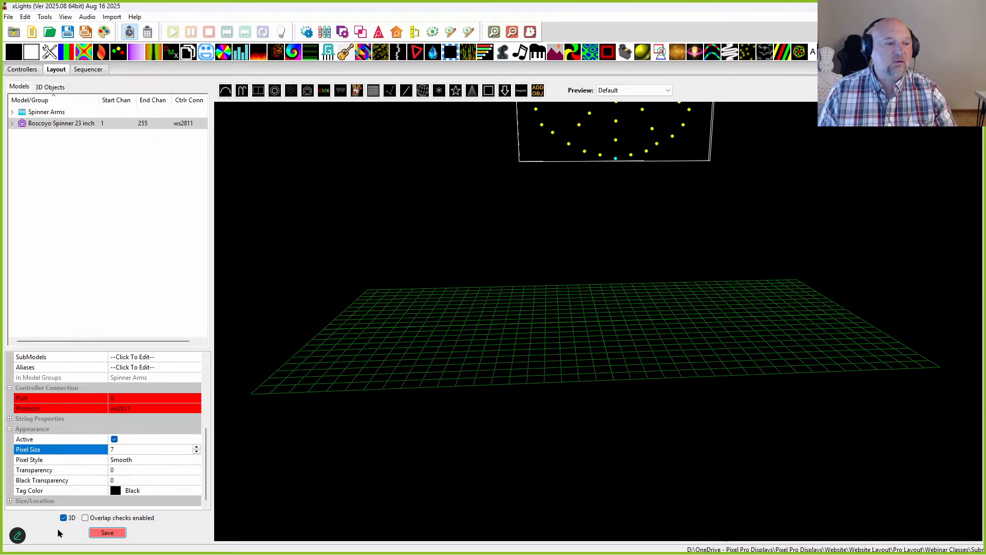
{"action": "left_click", "coordinate": [71, 520]}
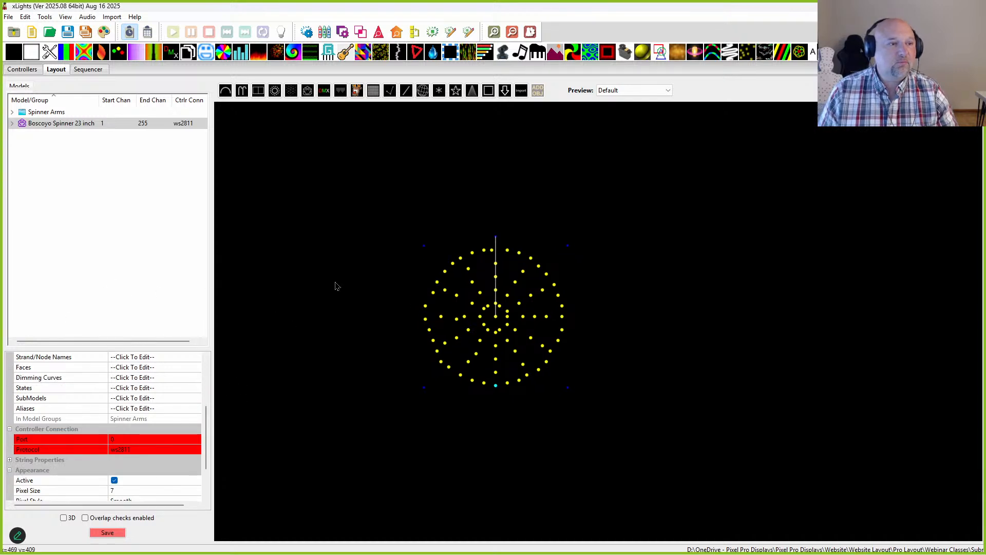
{"action": "scroll", "coordinate": [156, 410], "scroll_direction": "up", "scroll_amount": 4}
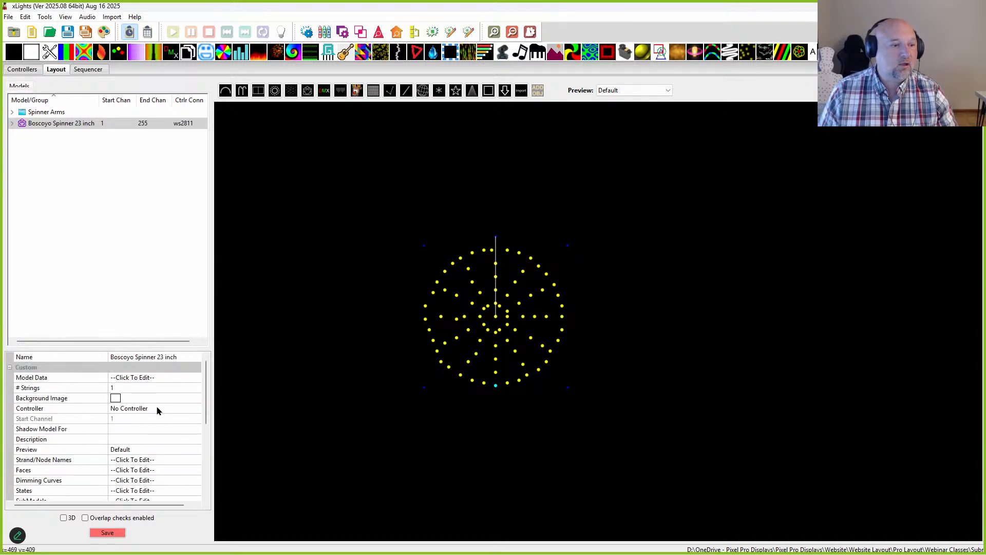
{"action": "left_click", "coordinate": [183, 469]}
{"action": "scroll", "coordinate": [183, 468], "scroll_direction": "down", "scroll_amount": 4}
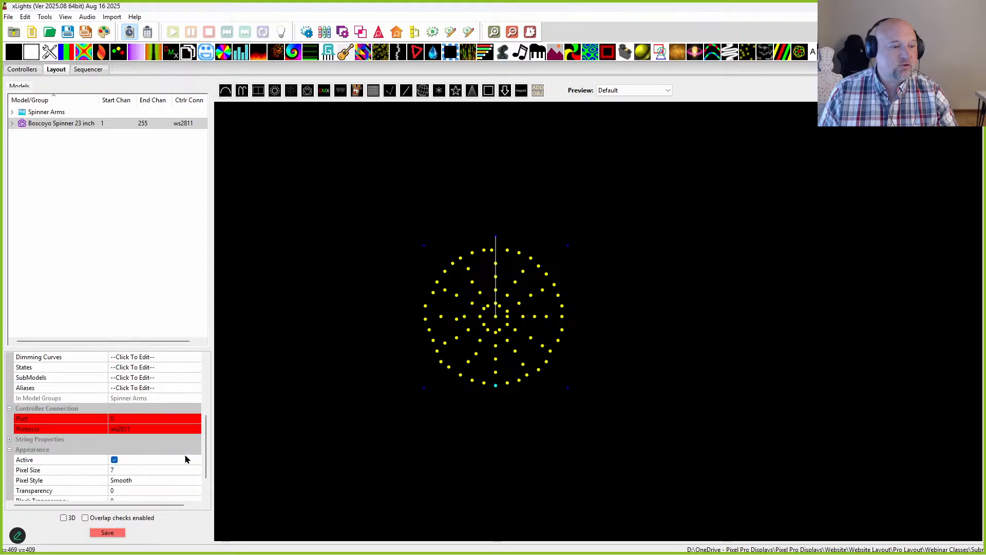
{"action": "scroll", "coordinate": [156, 457], "scroll_direction": "up", "scroll_amount": 2}
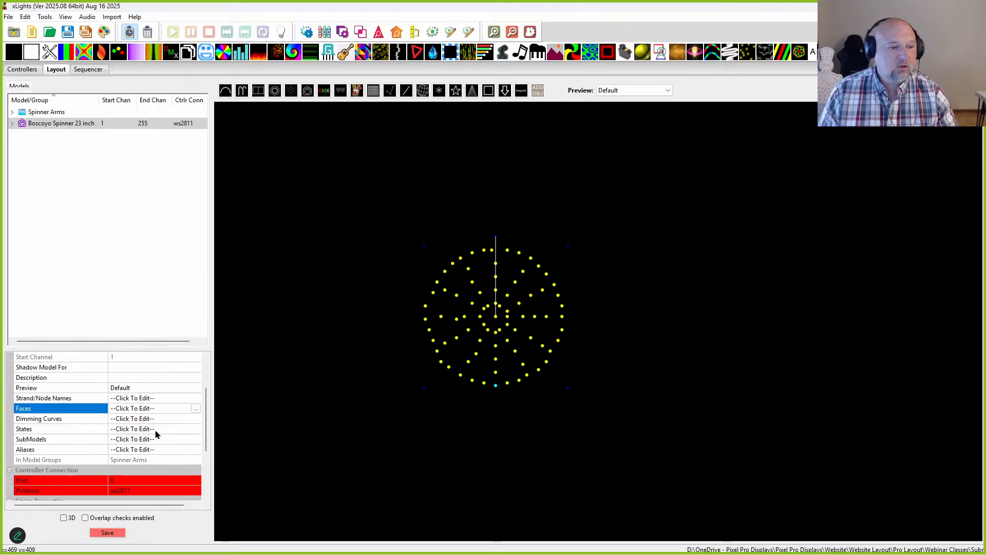
{"action": "left_click", "coordinate": [189, 438]}
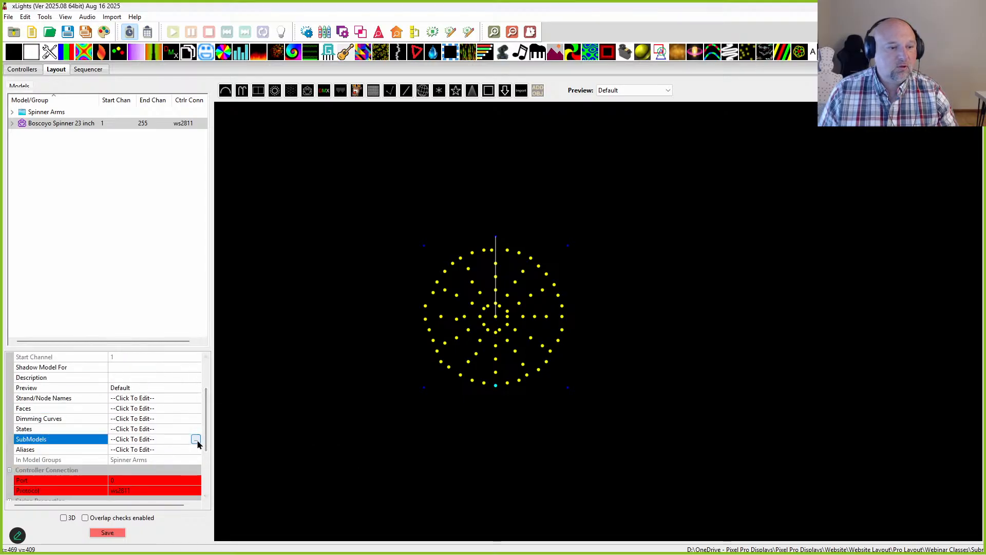
{"action": "left_click", "coordinate": [195, 440]}
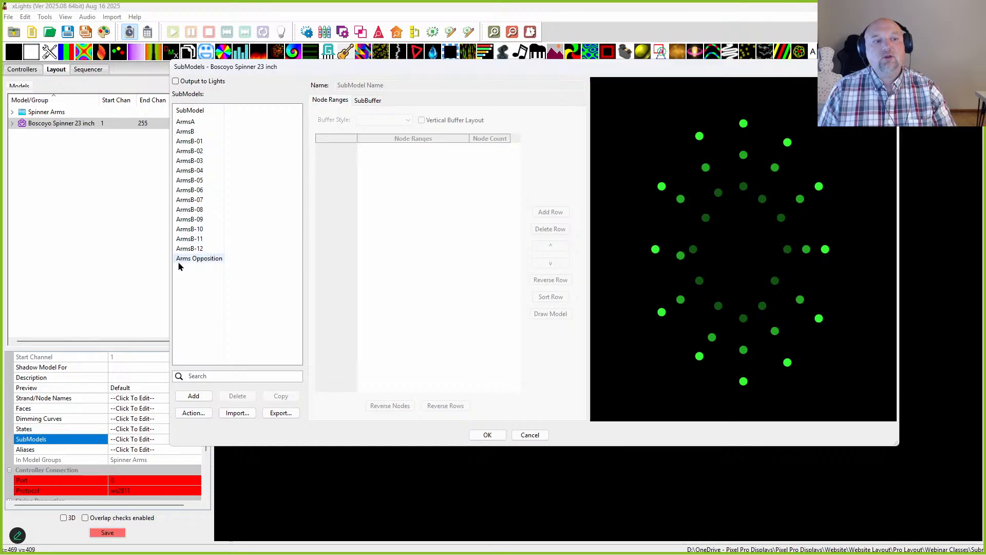
Split the Arms Opposition submodel into individual arms, check Arms Opposition-01 and accept the submodel changes
{"action": "left_click", "coordinate": [198, 258]}
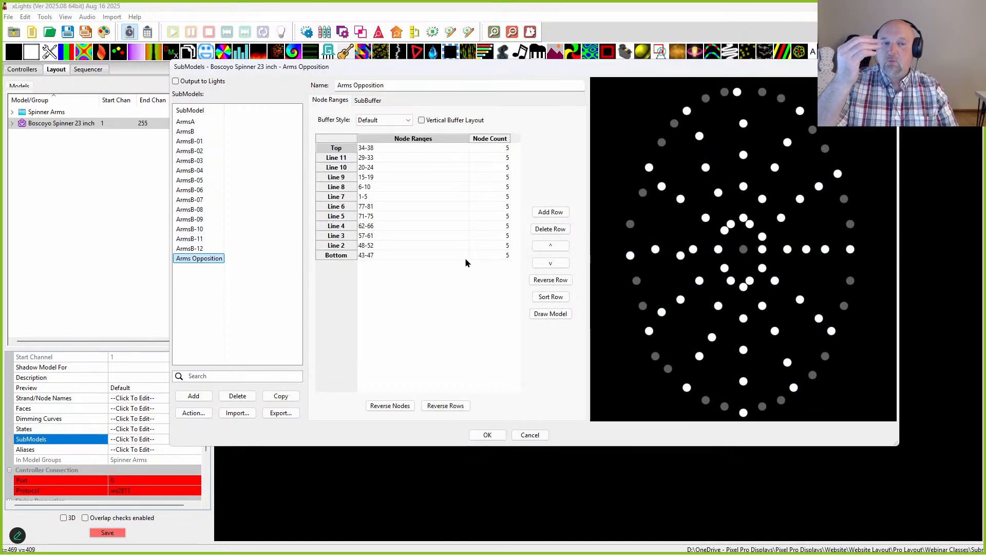
{"action": "right_click", "coordinate": [204, 259]}
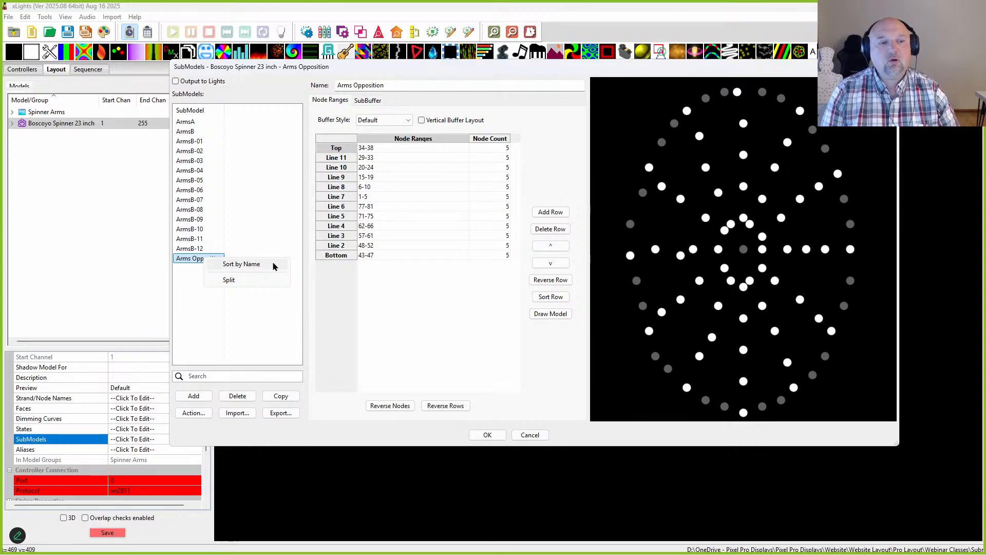
{"action": "left_click", "coordinate": [228, 279]}
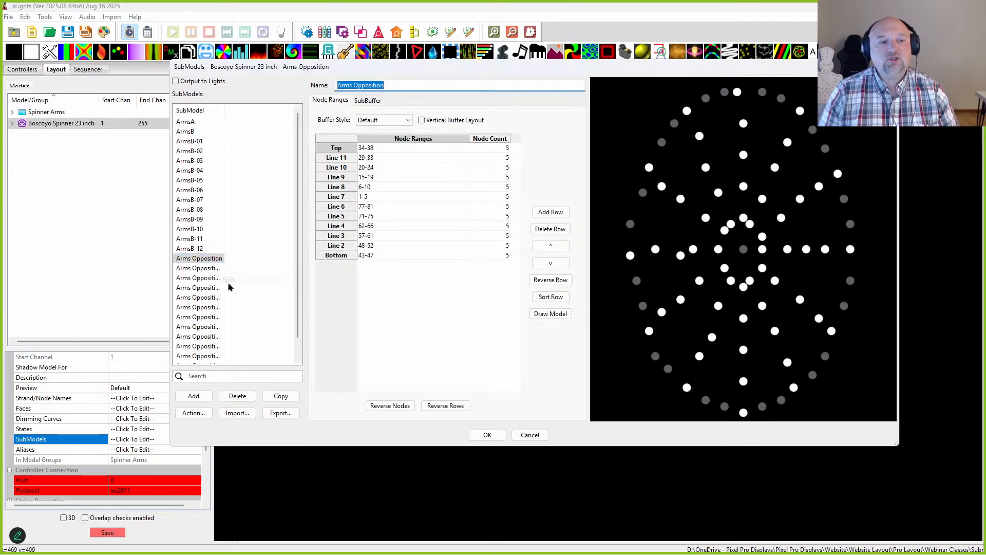
{"action": "left_click_drag", "start_coordinate": [221, 108], "coordinate": [261, 108]}
{"action": "left_click", "coordinate": [216, 269]}
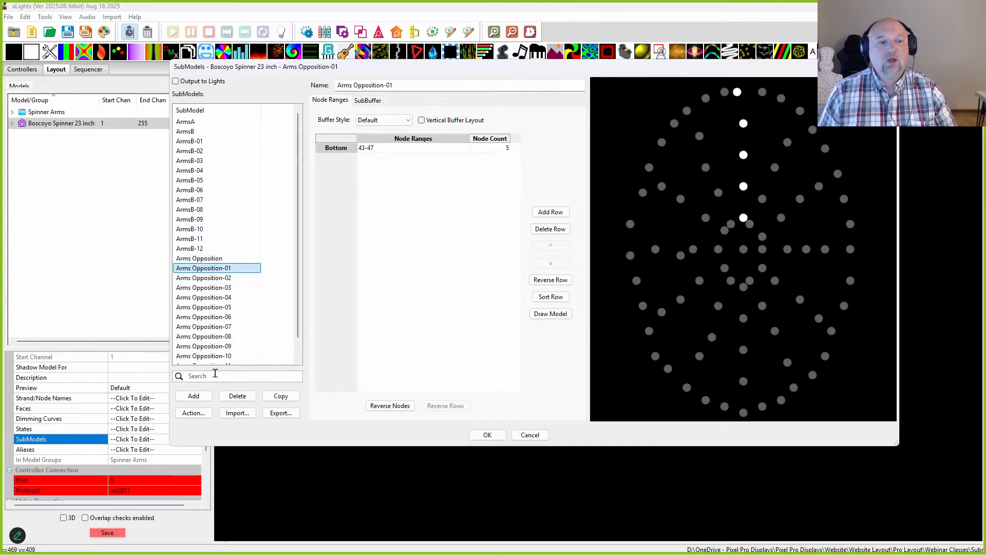
{"action": "left_click", "coordinate": [485, 435]}
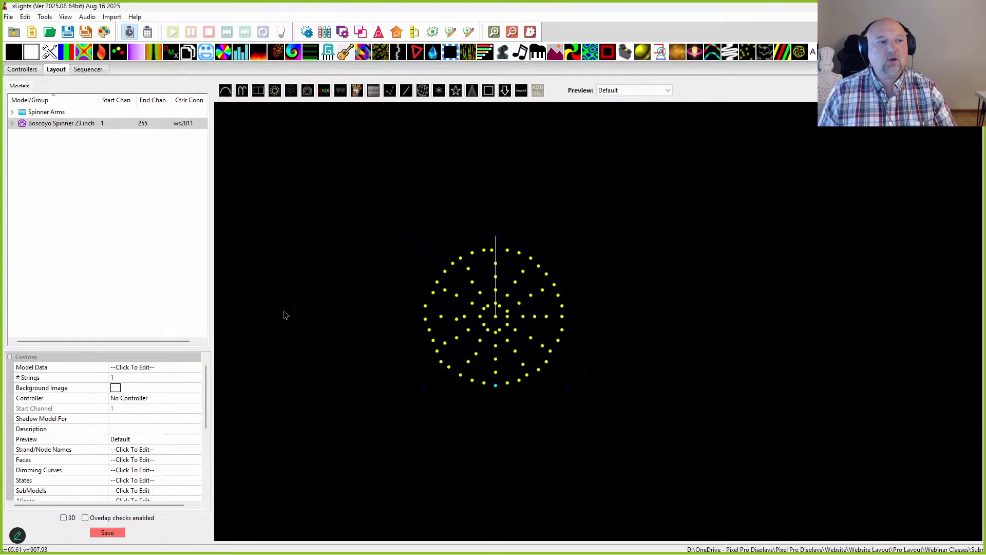
Expand Boscoyo Spinner 23 inch in the model list and select the range Arms Opposition-01 to Arms Opposition-12
{"action": "double_click", "coordinate": [32, 122]}
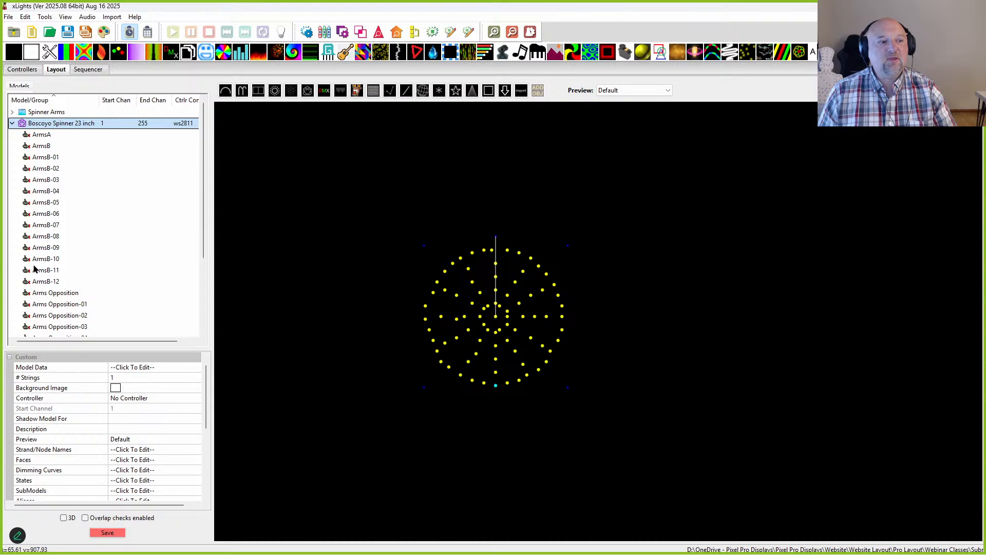
{"action": "scroll", "coordinate": [34, 268], "scroll_direction": "down", "scroll_amount": 5}
{"action": "left_click", "coordinate": [50, 203]}
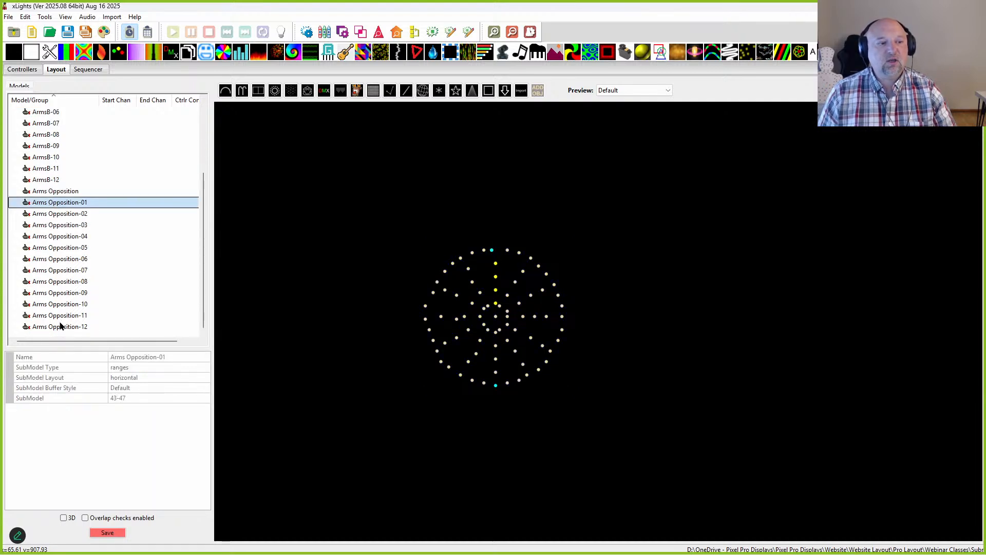
{"action": "left_click", "coordinate": [58, 329], "text": "shift"}
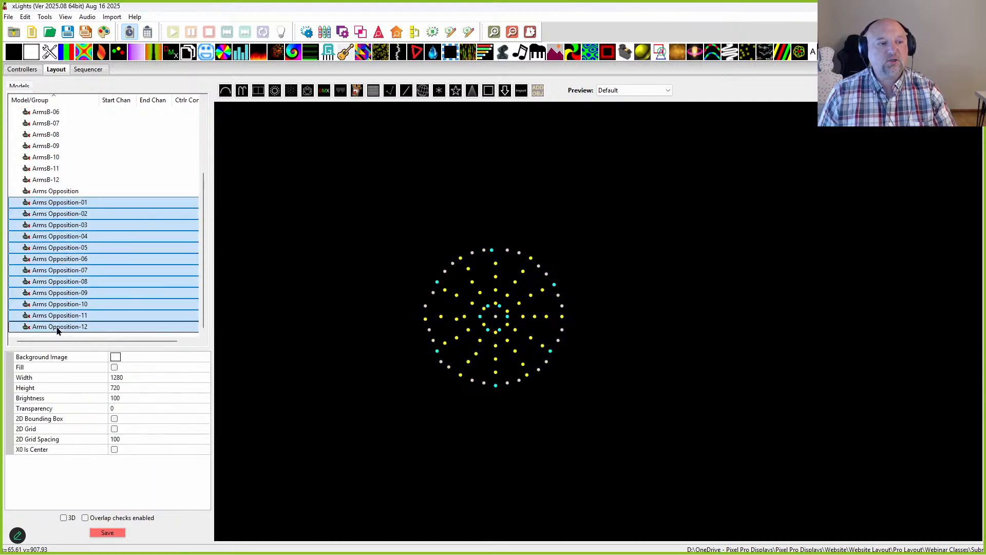
Select Arms Opposition-01 through Arms Opposition-12 one by one in order and create the group Spinner Arms O from them
{"action": "left_click", "coordinate": [43, 206]}
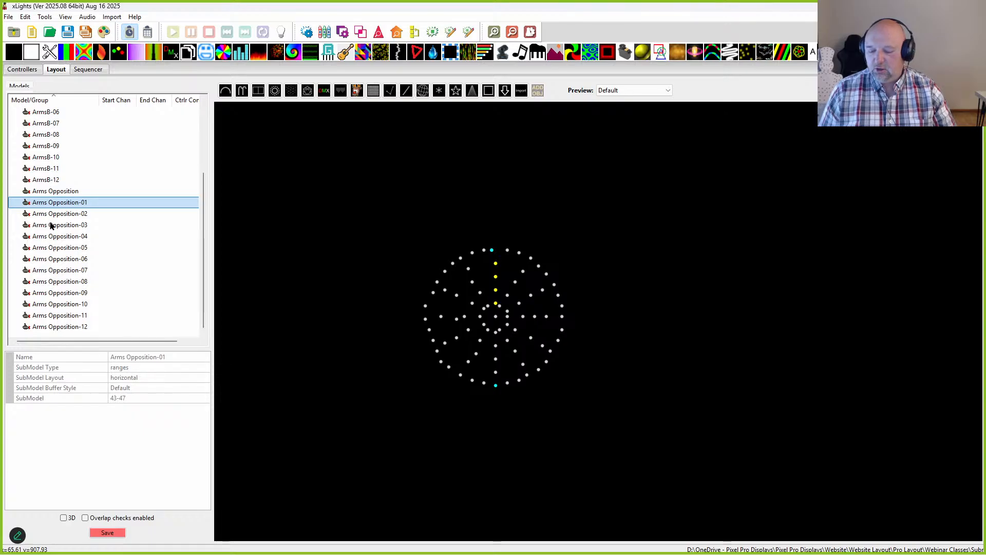
{"action": "left_click", "coordinate": [52, 214], "text": "ctrl"}
{"action": "left_click", "coordinate": [52, 225], "text": "ctrl"}
{"action": "left_click", "coordinate": [53, 237], "text": "ctrl"}
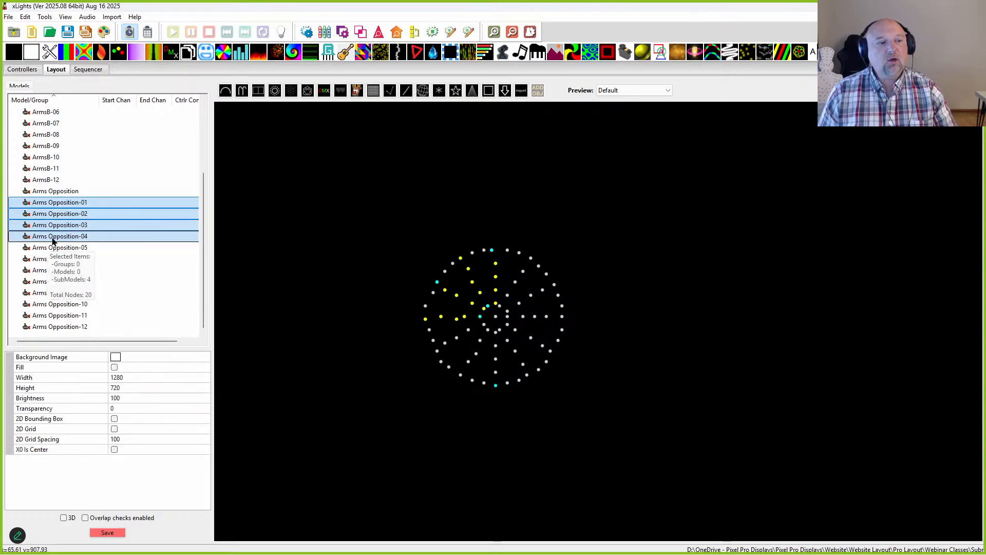
{"action": "scroll", "coordinate": [71, 222], "scroll_direction": "up", "scroll_amount": 3}
{"action": "scroll", "coordinate": [98, 232], "scroll_direction": "down", "scroll_amount": 3}
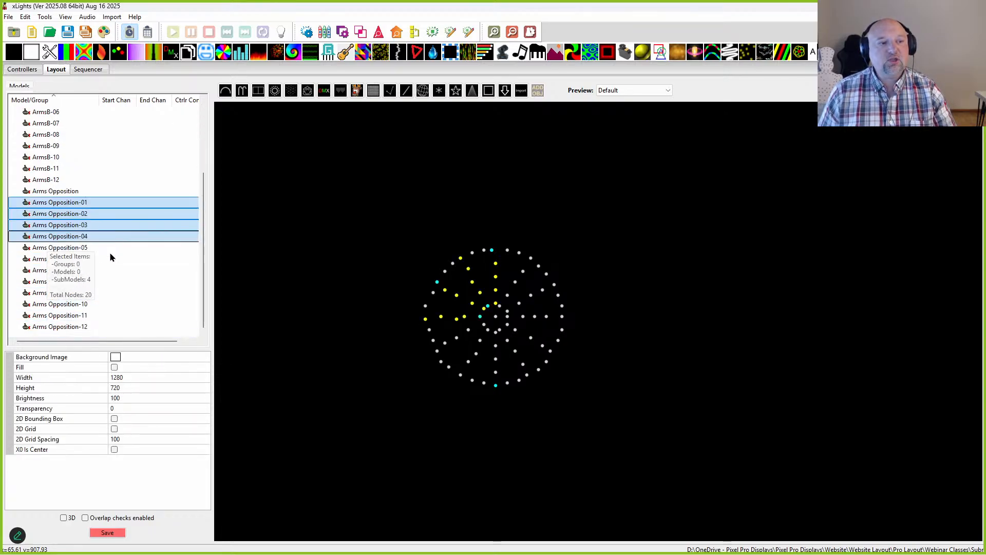
{"action": "scroll", "coordinate": [95, 231], "scroll_direction": "up", "scroll_amount": 3}
{"action": "scroll", "coordinate": [103, 232], "scroll_direction": "down", "scroll_amount": 3}
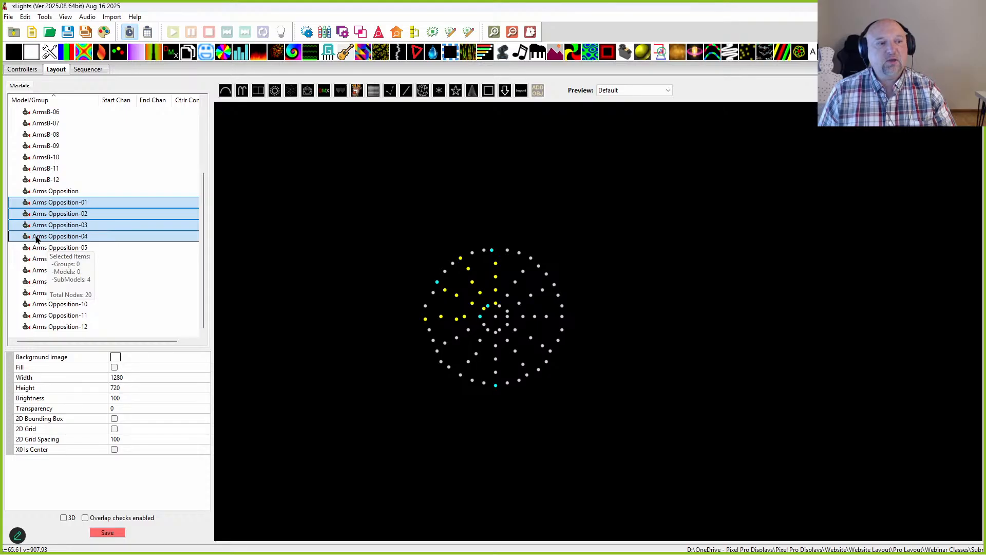
{"action": "left_click", "coordinate": [53, 249], "text": "ctrl"}
{"action": "left_click", "coordinate": [52, 258], "text": "ctrl"}
{"action": "left_click", "coordinate": [50, 270], "text": "ctrl"}
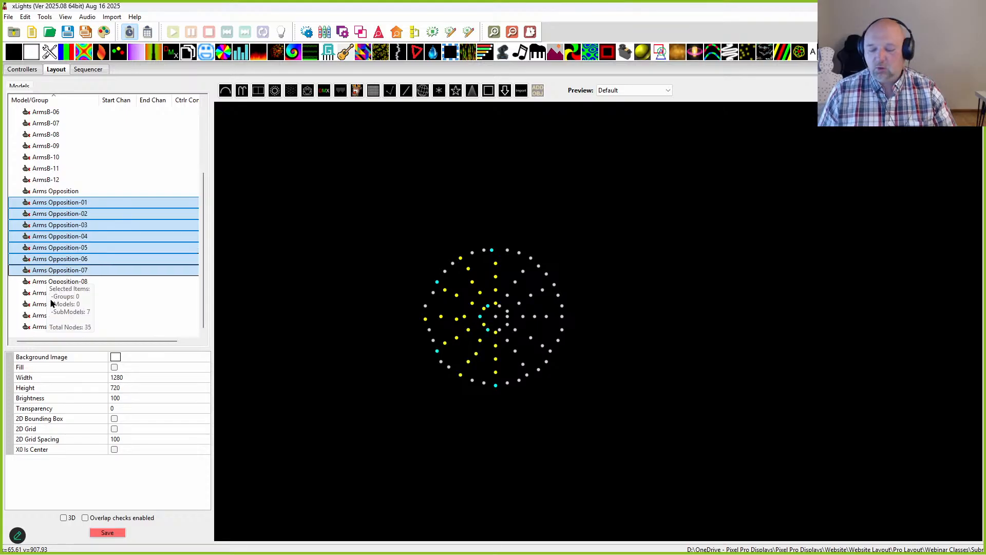
{"action": "left_click_drag", "start_coordinate": [53, 287], "coordinate": [48, 333]}
{"action": "right_click", "coordinate": [55, 308]}
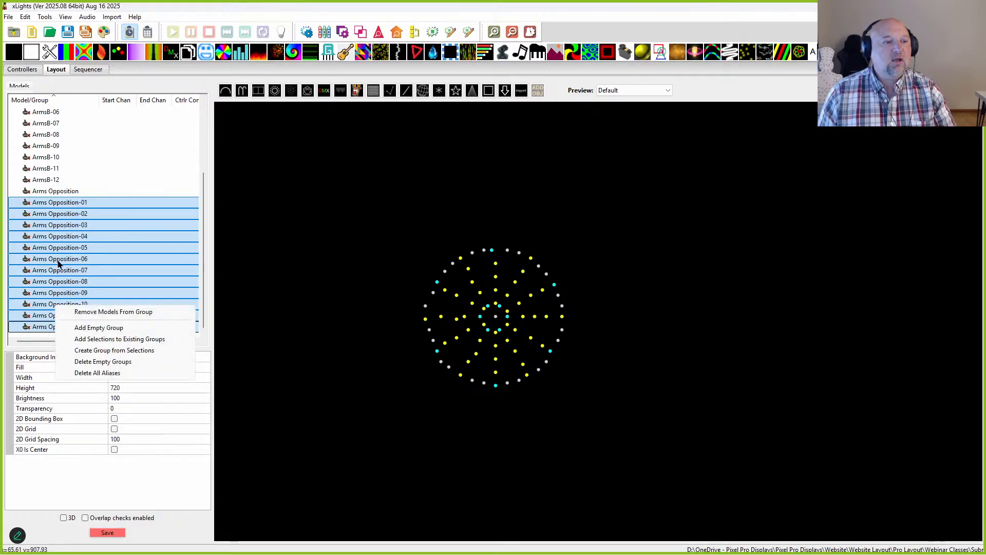
{"action": "left_click", "coordinate": [92, 351]}
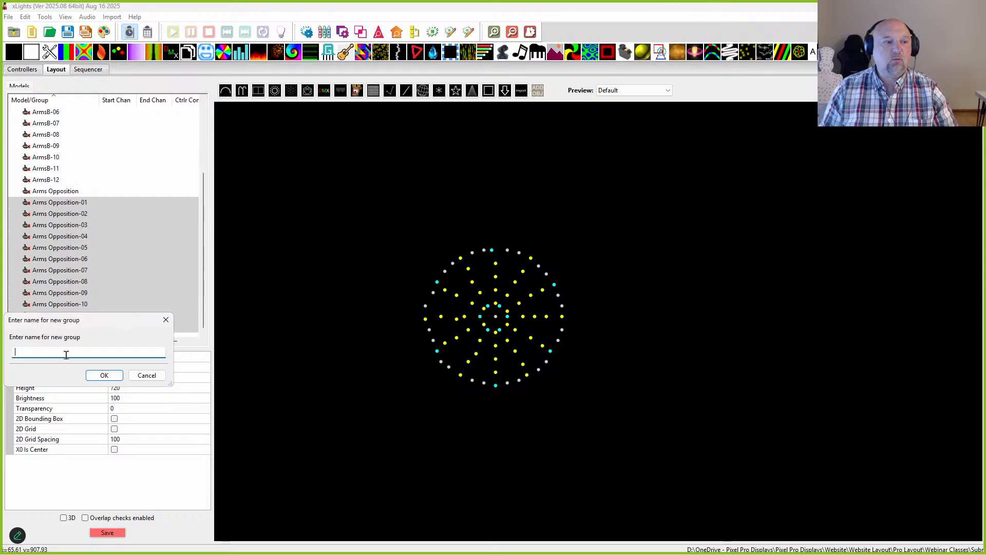
{"action": "type", "text": "S"}
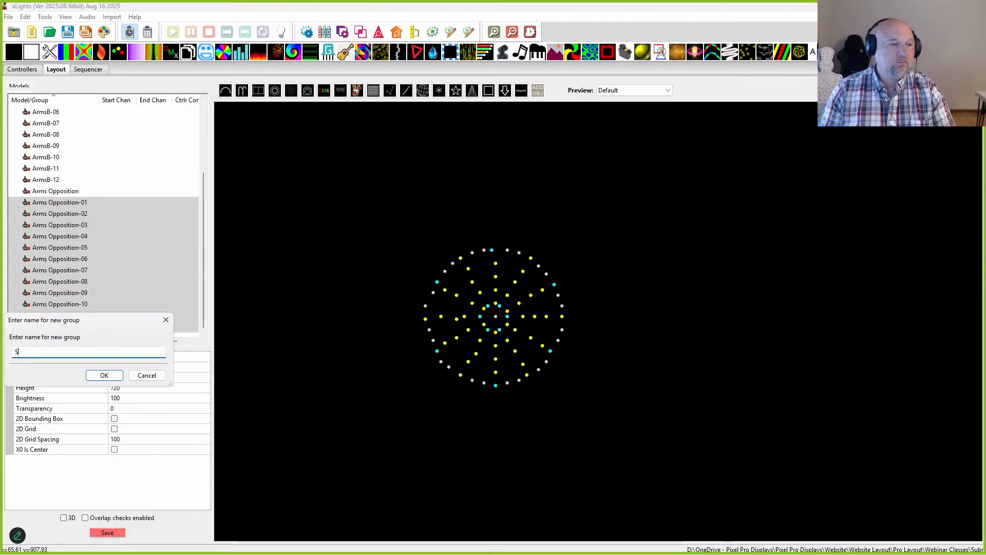
{"action": "type", "text": "pinner Arms"}
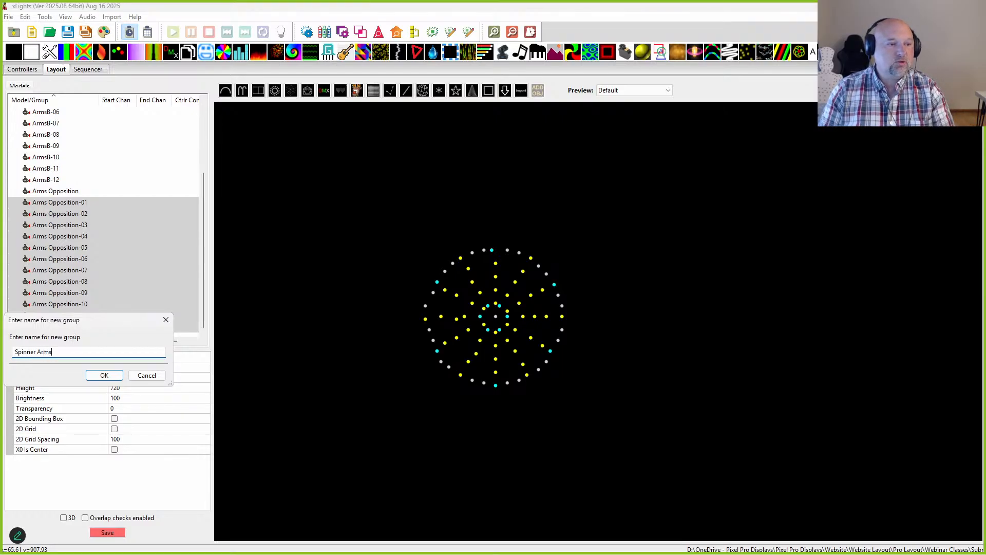
{"action": "type", "text": " O"}
{"action": "key", "text": "Return"}
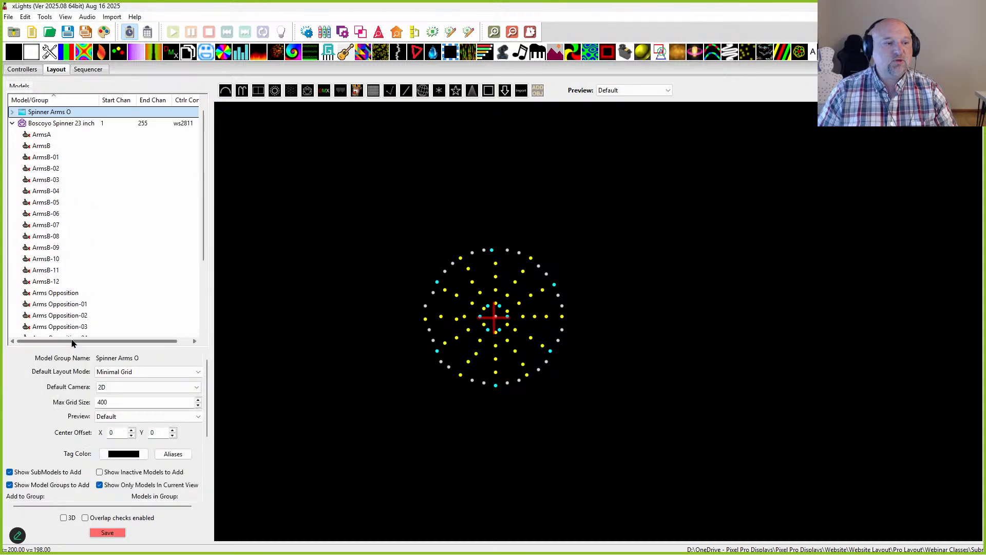
In the sequencer's display elements, add Spinner Arms O to the Master View between Spinner Arms and Boscoyo Spinner 23 inch
{"action": "left_click", "coordinate": [88, 69]}
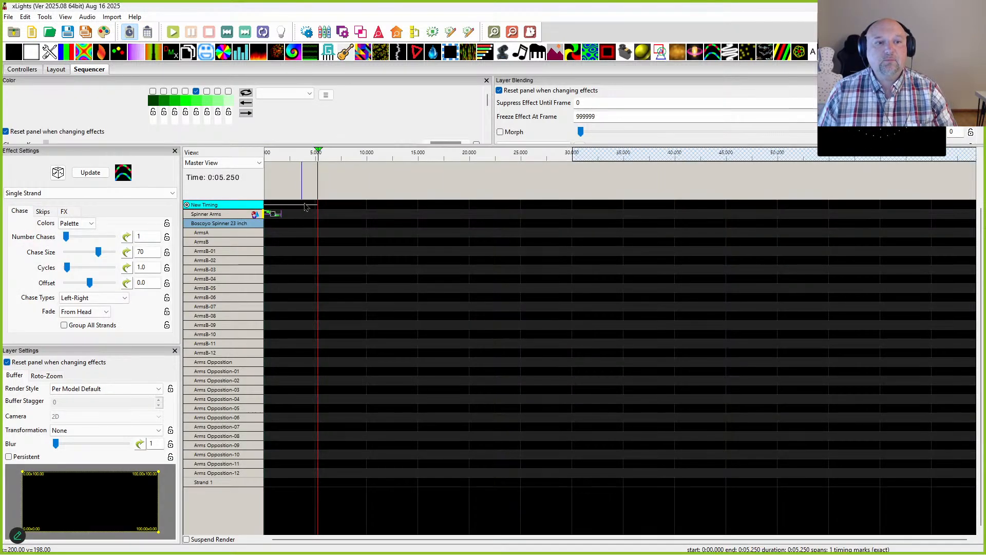
{"action": "left_click", "coordinate": [414, 32]}
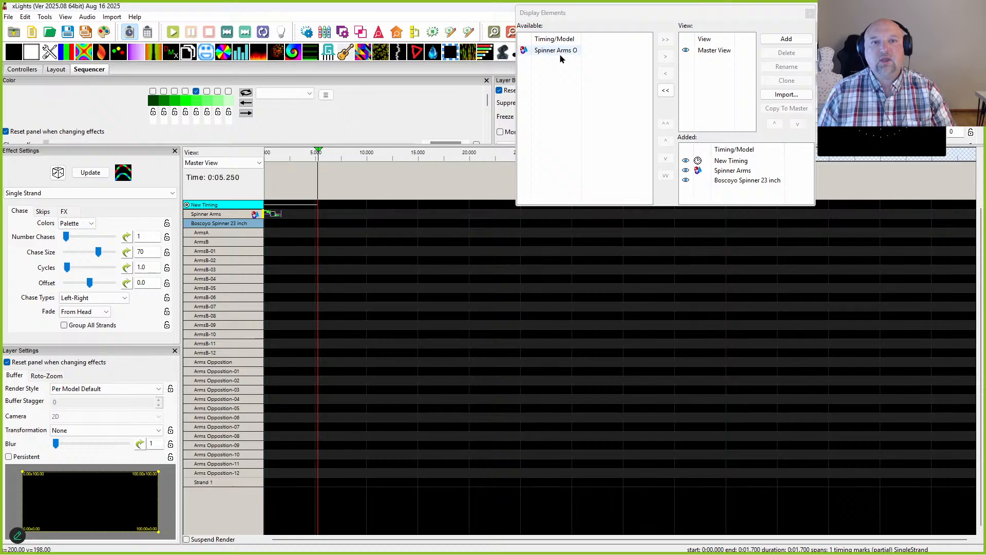
{"action": "left_click", "coordinate": [546, 53]}
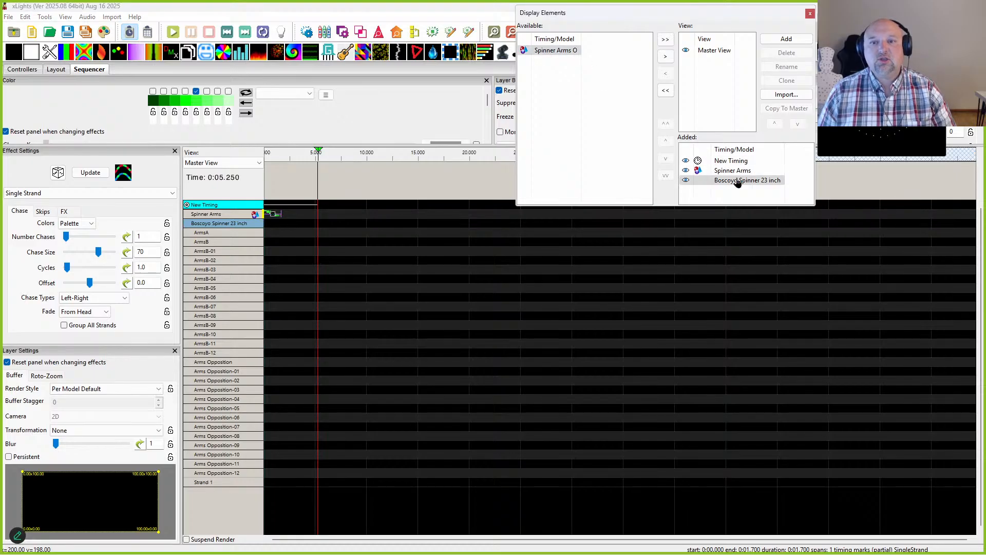
{"action": "left_click_drag", "start_coordinate": [737, 184], "coordinate": [731, 183]}
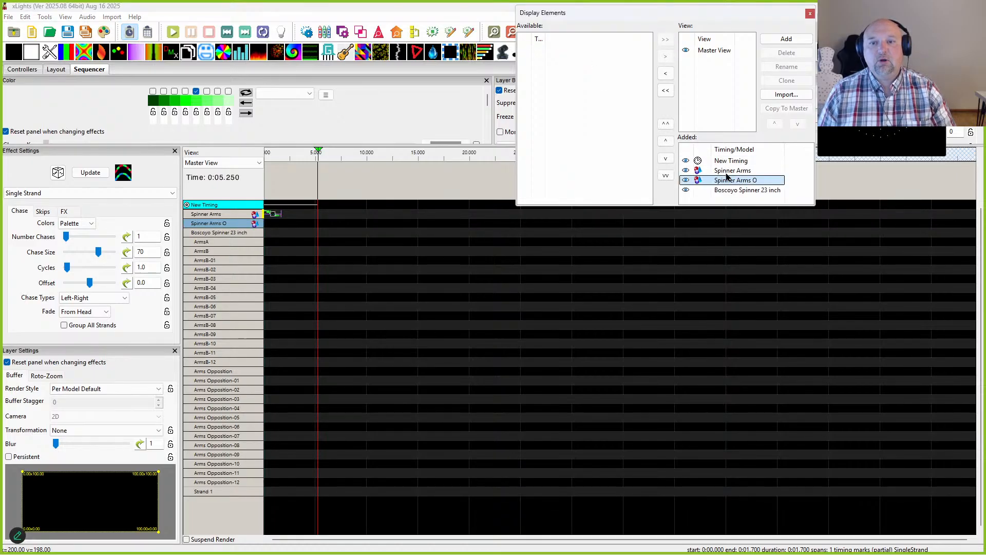
{"action": "left_click", "coordinate": [810, 14]}
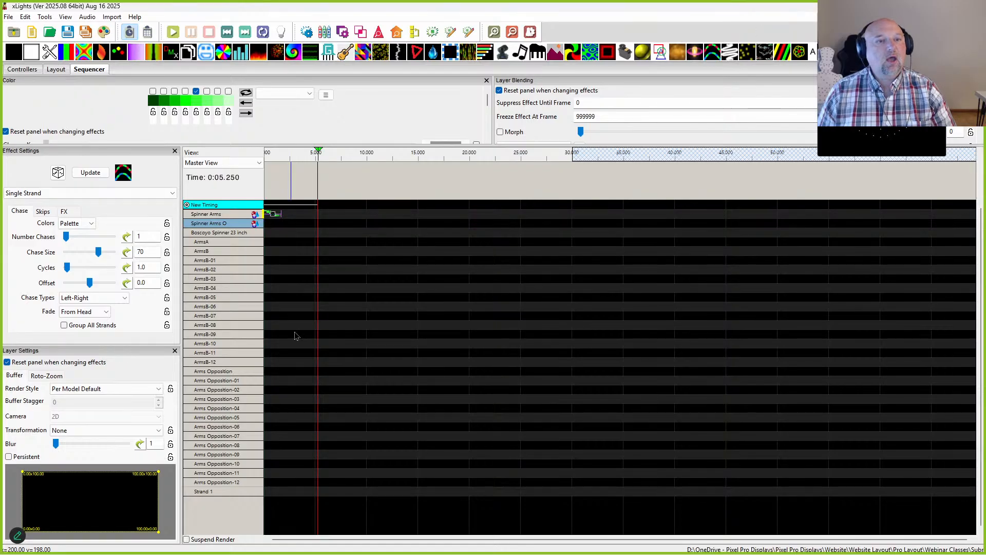
{"action": "left_click", "coordinate": [414, 33]}
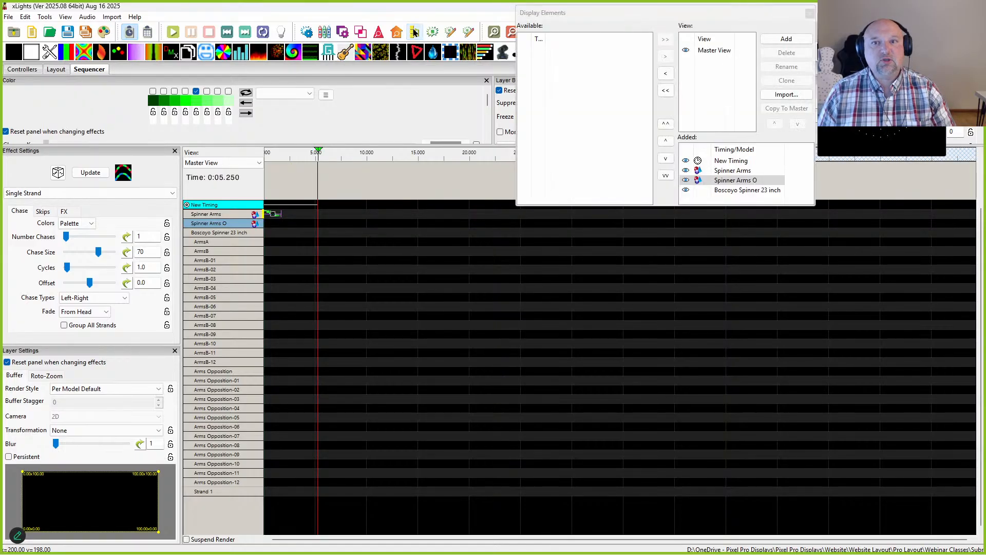
{"action": "left_click", "coordinate": [810, 14]}
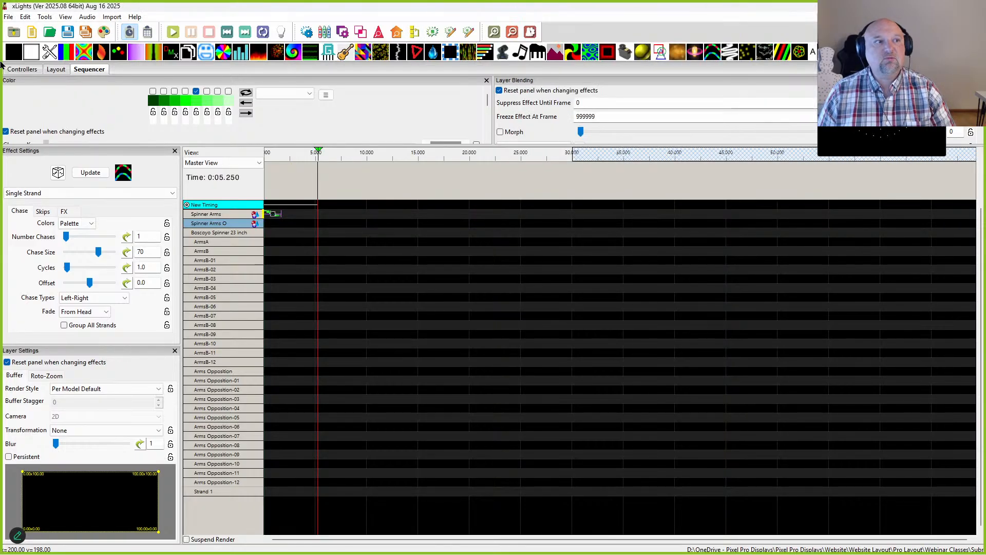
{"action": "left_click", "coordinate": [69, 40]}
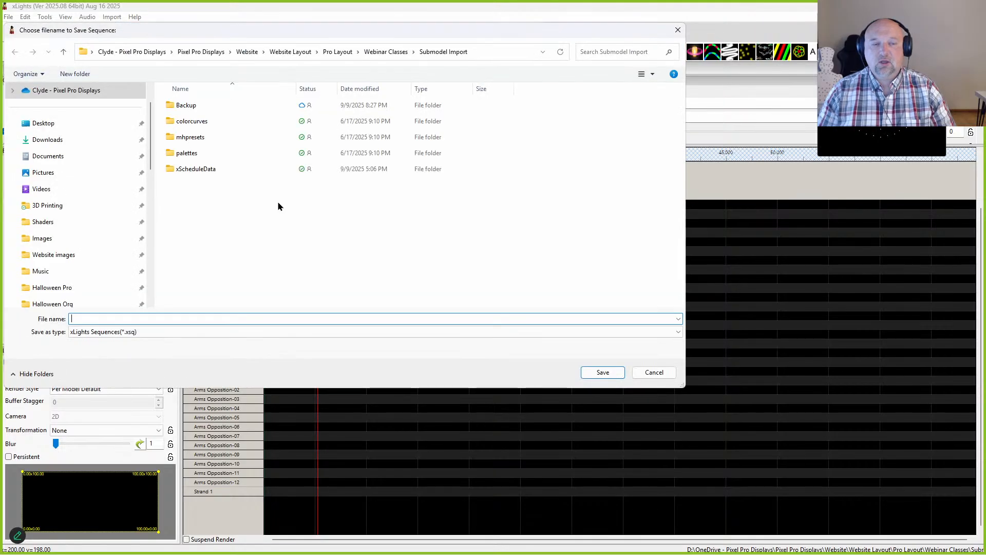
{"action": "left_click", "coordinate": [678, 30]}
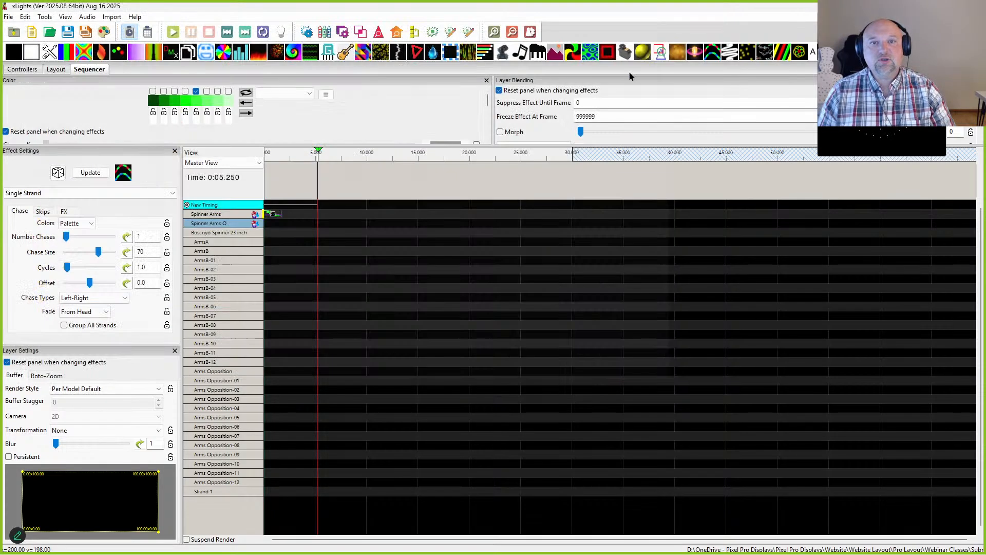
Copy the Single Strand effect from Spinner Arms onto the Spinner Arms O row at 0:02.00 and shorten it to about half its length
{"action": "left_click", "coordinate": [272, 214]}
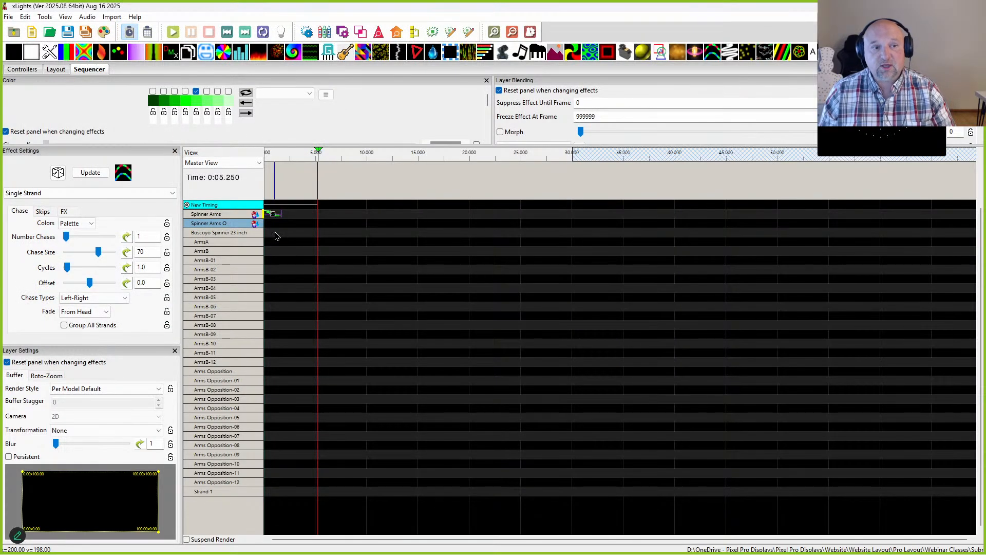
{"action": "left_click", "coordinate": [286, 182]}
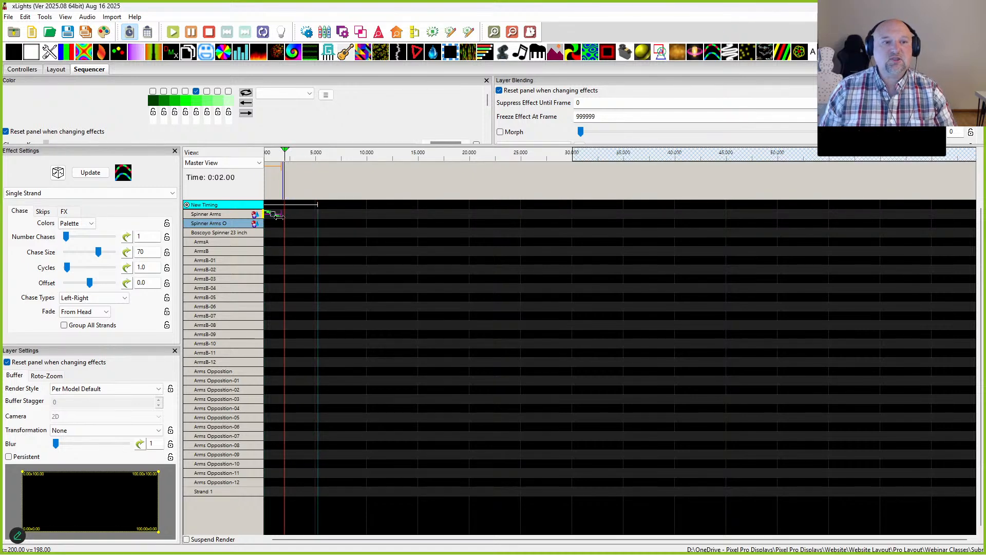
{"action": "left_click", "coordinate": [308, 228]}
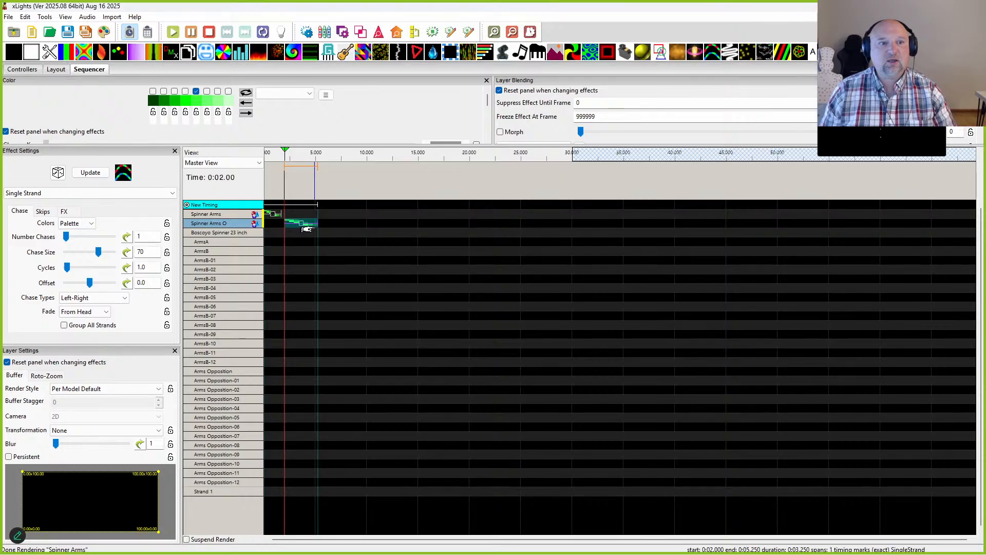
{"action": "left_click_drag", "start_coordinate": [317, 227], "coordinate": [301, 235]}
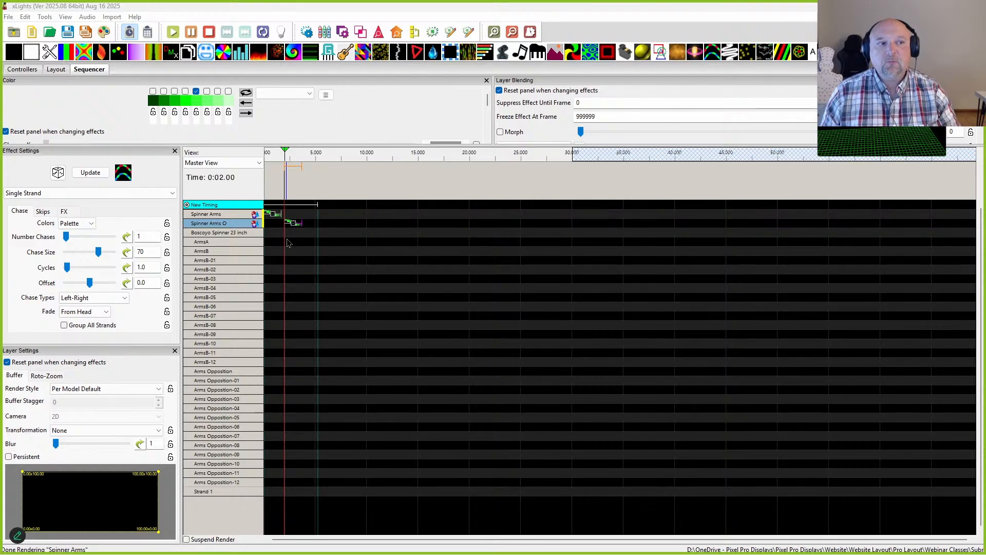
Review the node ranges of ArmsB and its split arms in the submodel definitions of Boscoyo Spinner 23 inch, and close the definitions
{"action": "left_click", "coordinate": [63, 71]}
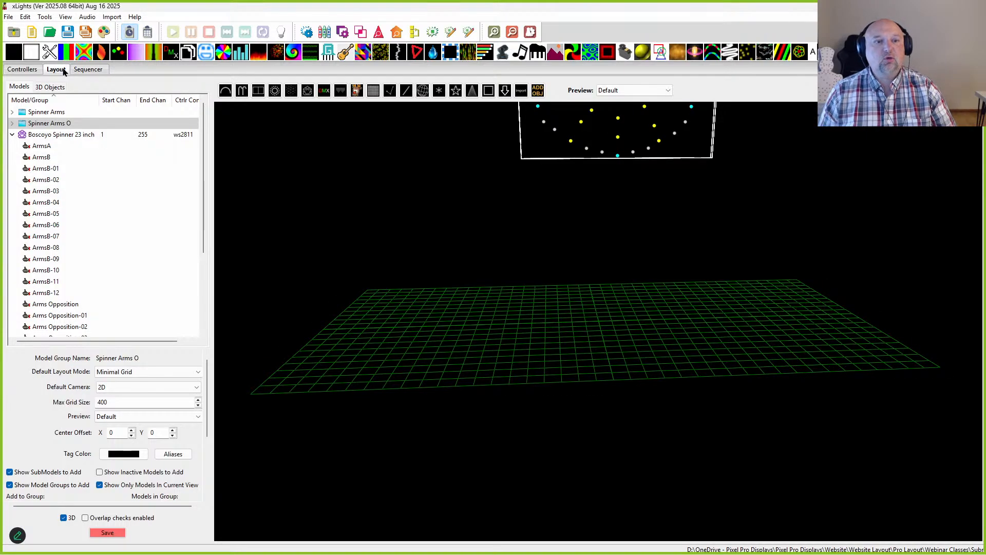
{"action": "left_click", "coordinate": [36, 135]}
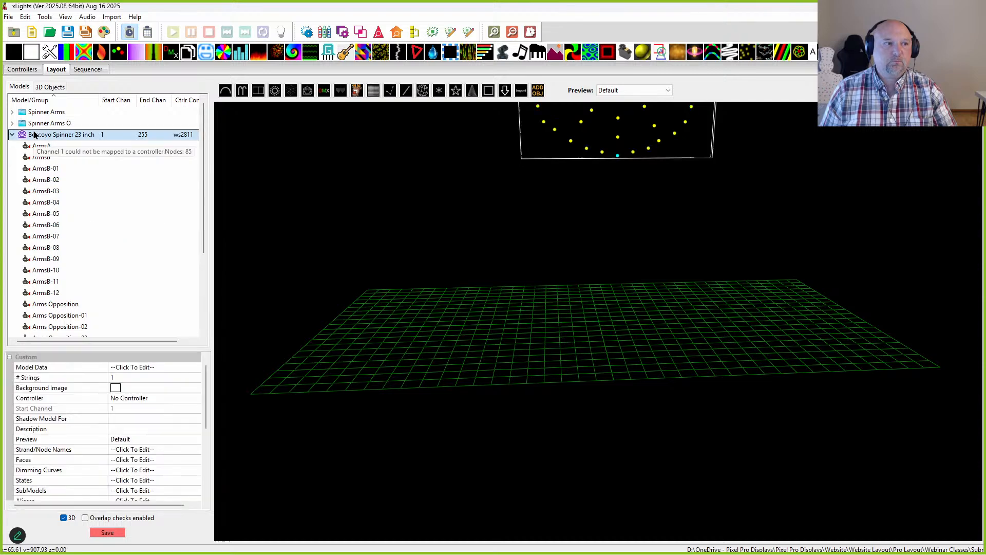
{"action": "left_click", "coordinate": [196, 491]}
{"action": "left_click", "coordinate": [195, 491]}
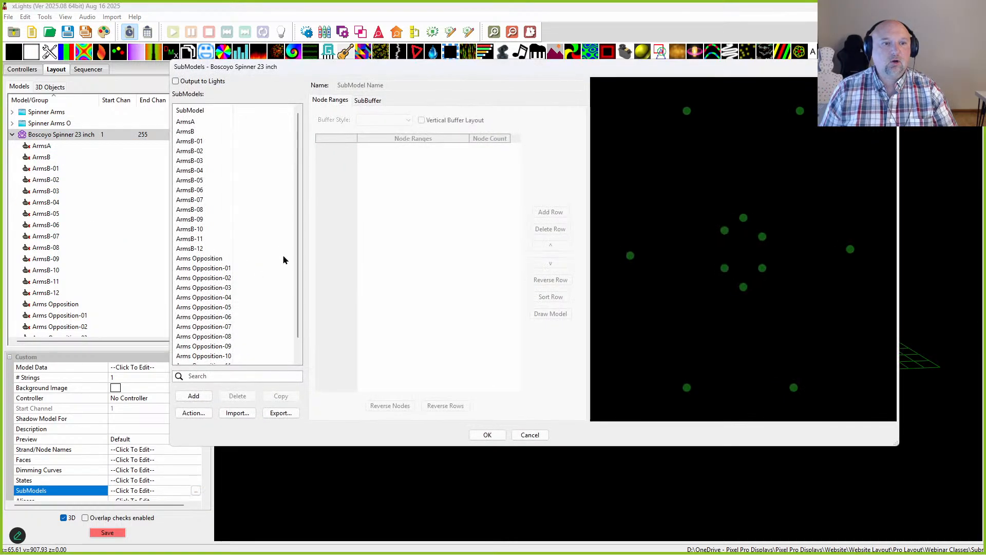
{"action": "left_click", "coordinate": [188, 131]}
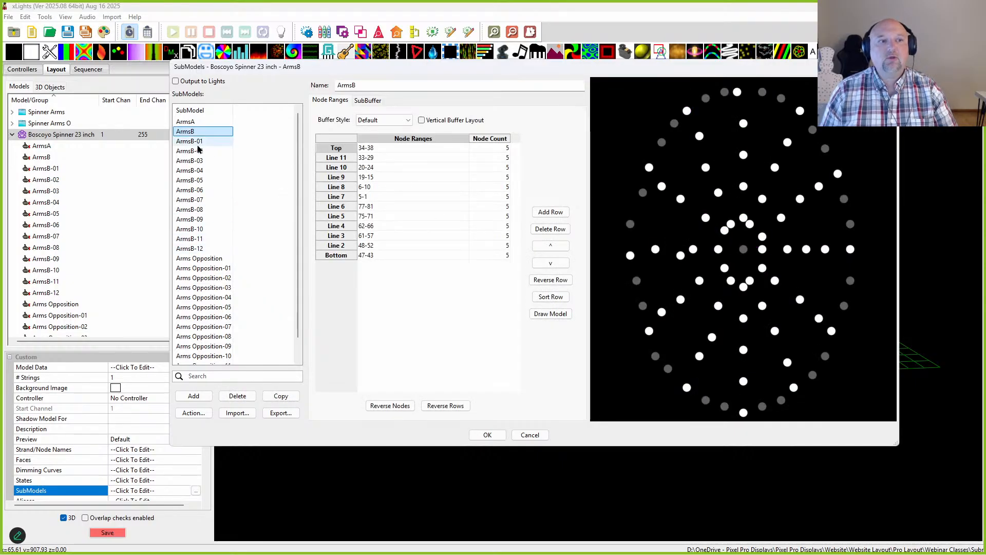
{"action": "left_click", "coordinate": [199, 248]}
{"action": "left_click", "coordinate": [194, 132]}
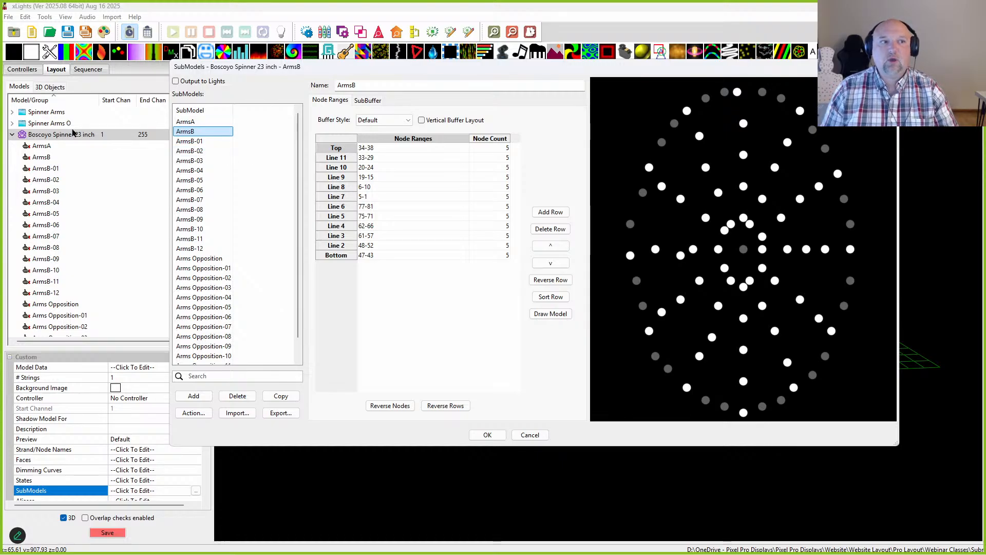
{"action": "left_click", "coordinate": [487, 436]}
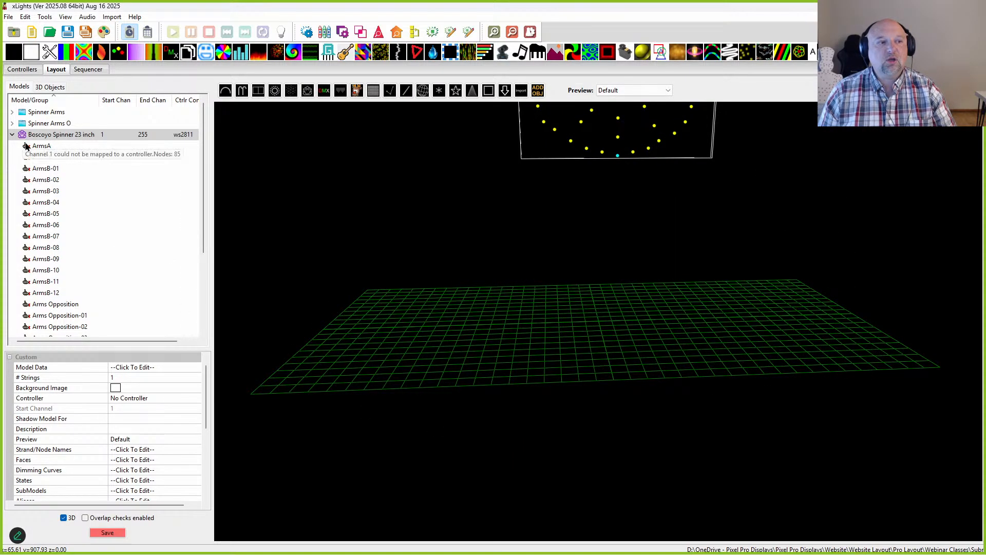
Add the ArmsB submodel to the existing Spinner Arms group and show that group's list of contained models
{"action": "left_click", "coordinate": [43, 160]}
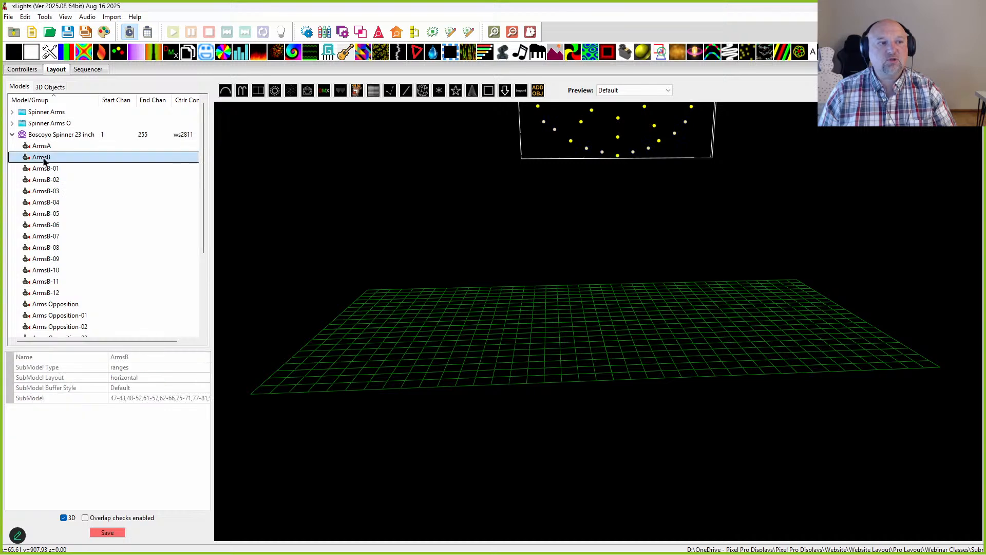
{"action": "right_click", "coordinate": [43, 159]}
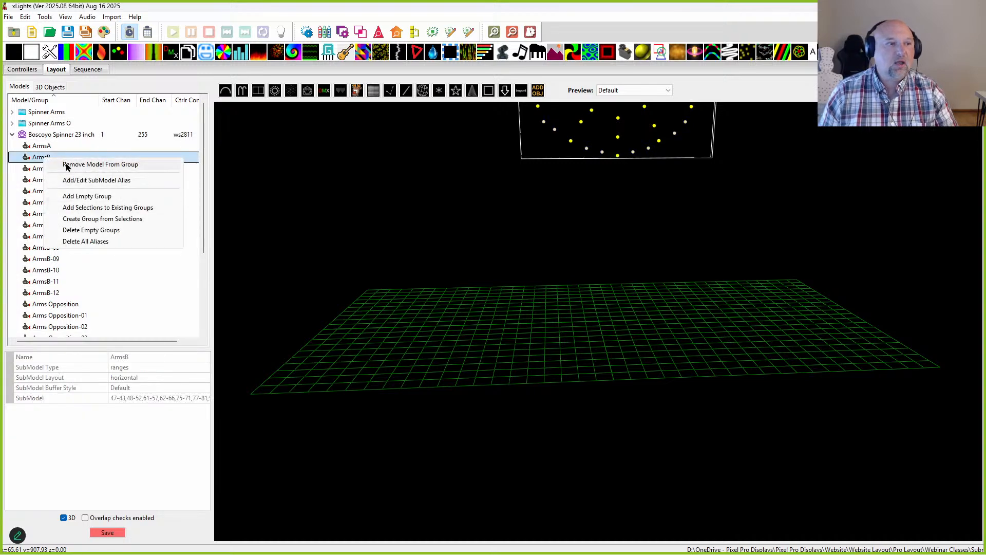
{"action": "left_click", "coordinate": [66, 208]}
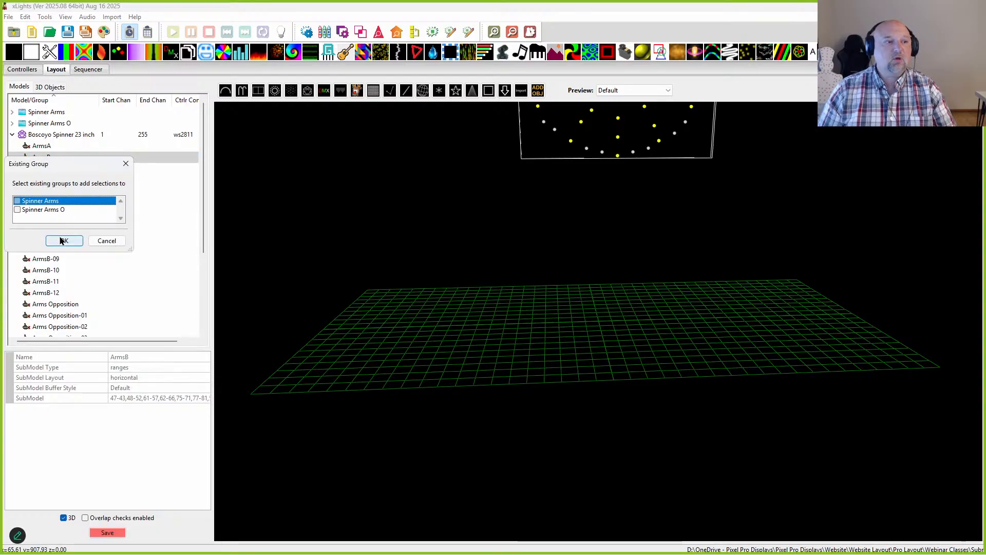
{"action": "left_click", "coordinate": [62, 240]}
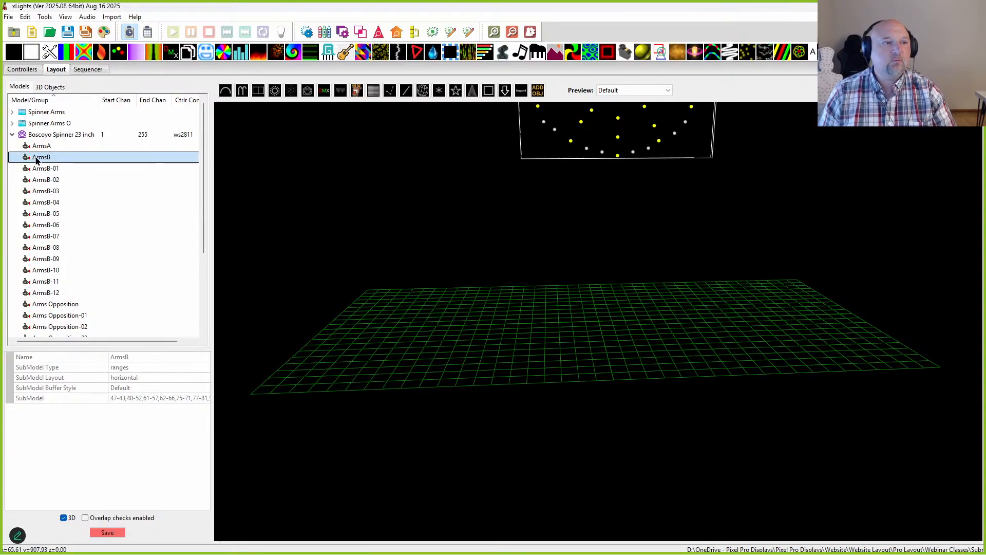
{"action": "left_click", "coordinate": [44, 115]}
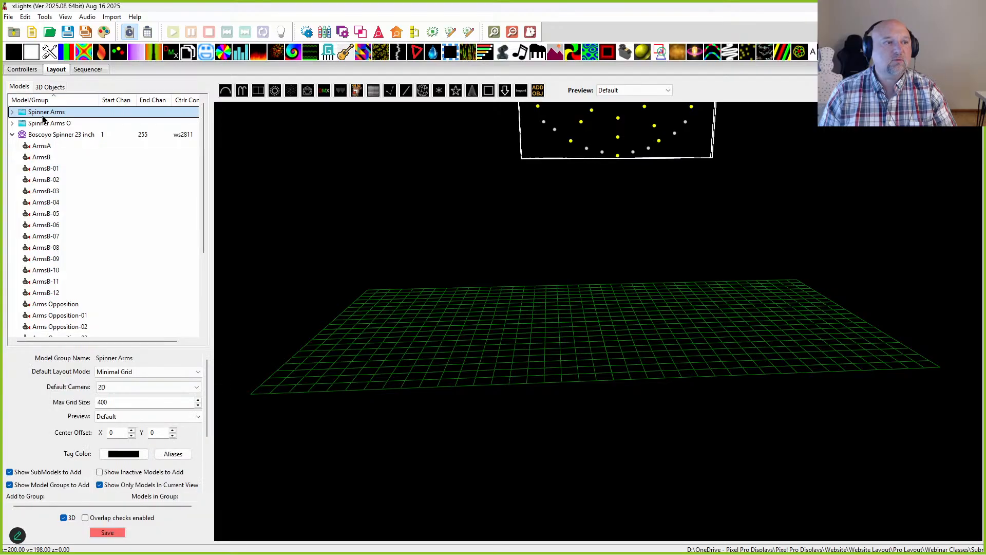
{"action": "scroll", "coordinate": [101, 406], "scroll_direction": "down", "scroll_amount": 3}
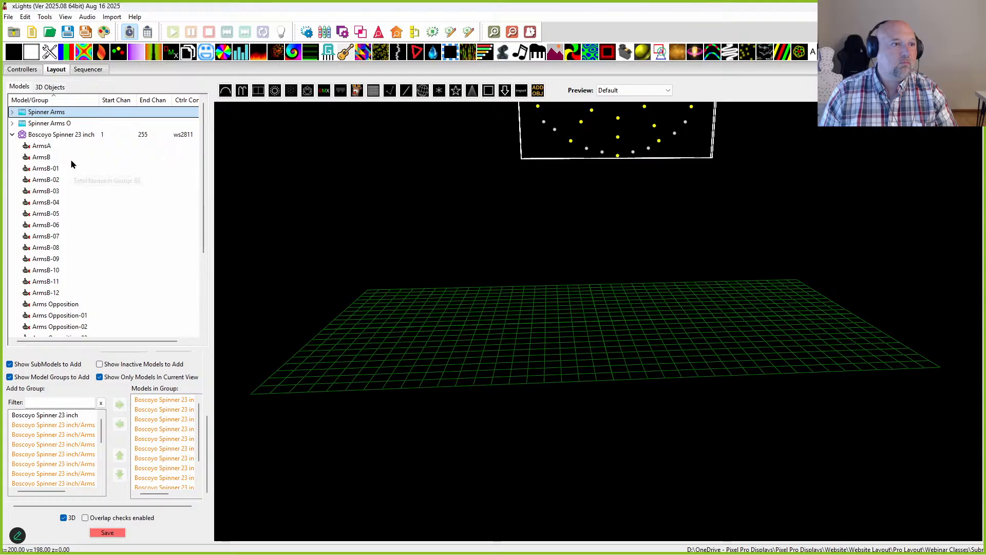
Enlarge the layout's model and group settings area and compare the models contained in the Spinner Arms O and Spinner Arms groups
{"action": "left_click", "coordinate": [46, 125]}
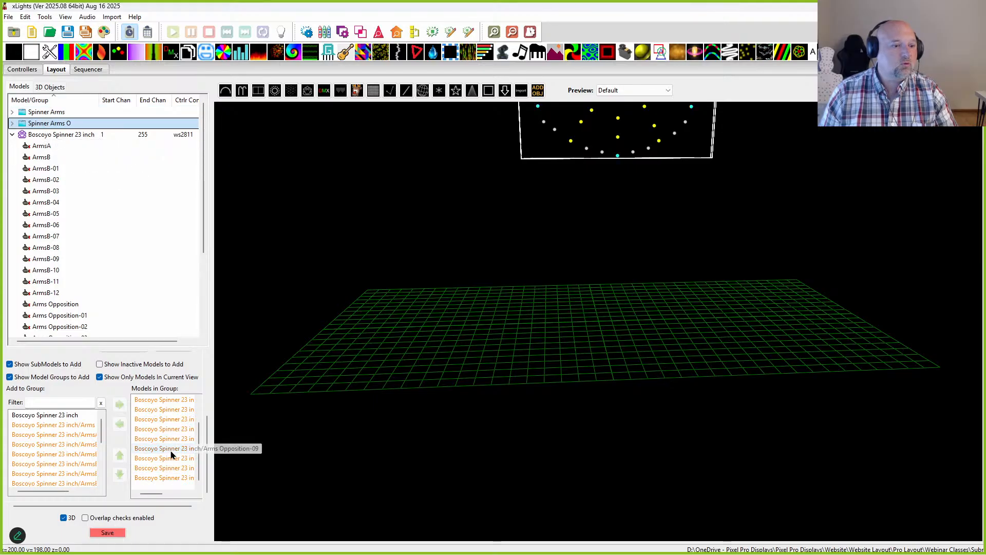
{"action": "scroll", "coordinate": [169, 437], "scroll_direction": "up", "scroll_amount": 2}
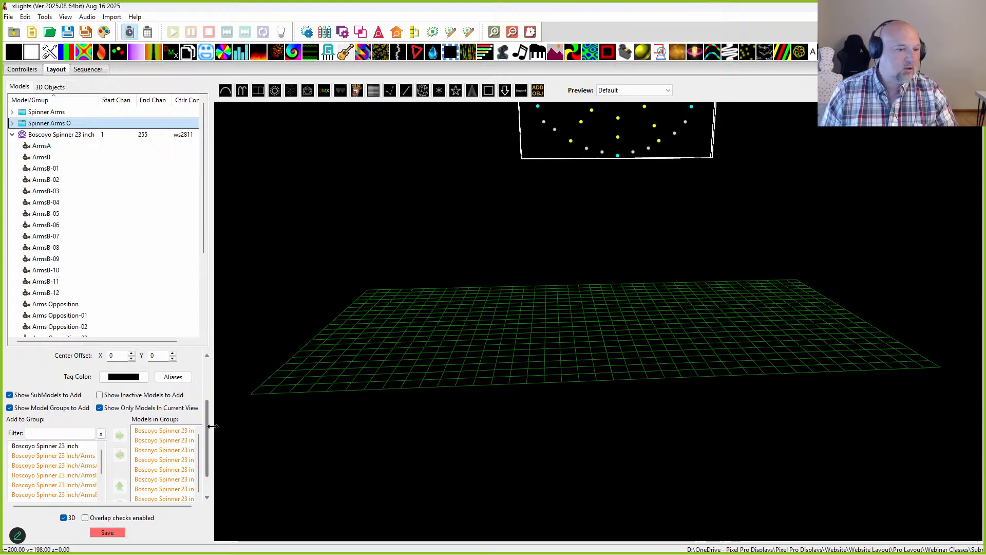
{"action": "left_click_drag", "start_coordinate": [213, 425], "coordinate": [353, 427]}
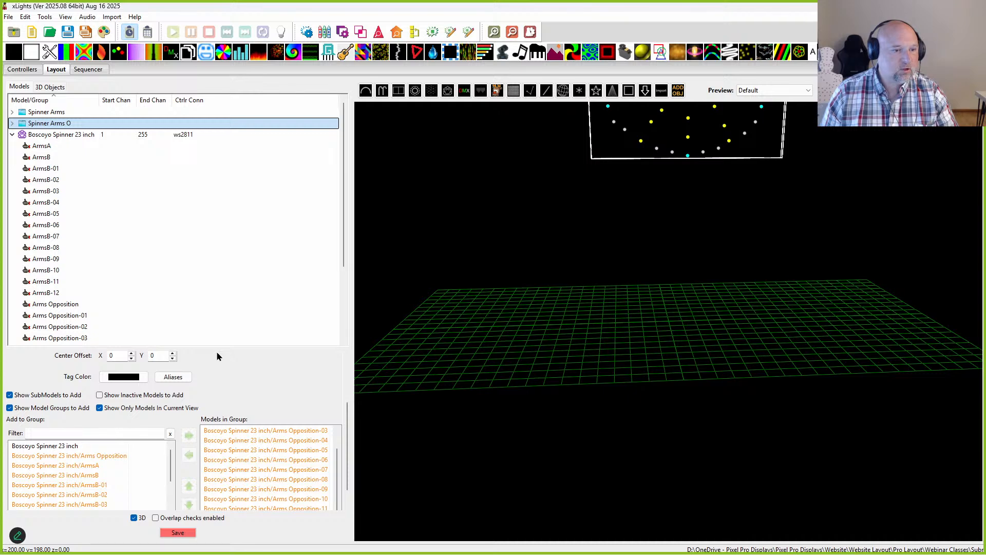
{"action": "left_click_drag", "start_coordinate": [217, 349], "coordinate": [221, 276]}
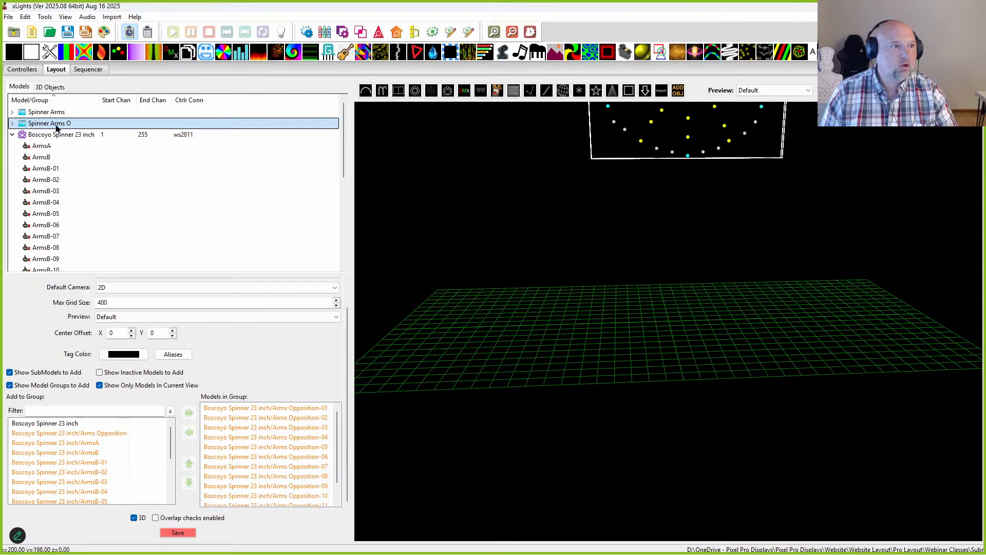
{"action": "left_click", "coordinate": [47, 113]}
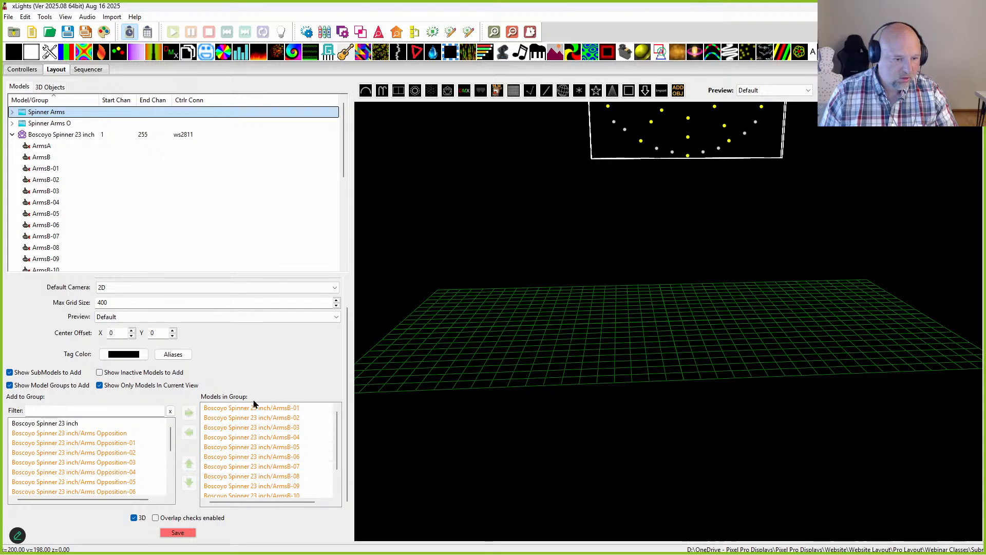
{"action": "scroll", "coordinate": [270, 463], "scroll_direction": "down", "scroll_amount": 1}
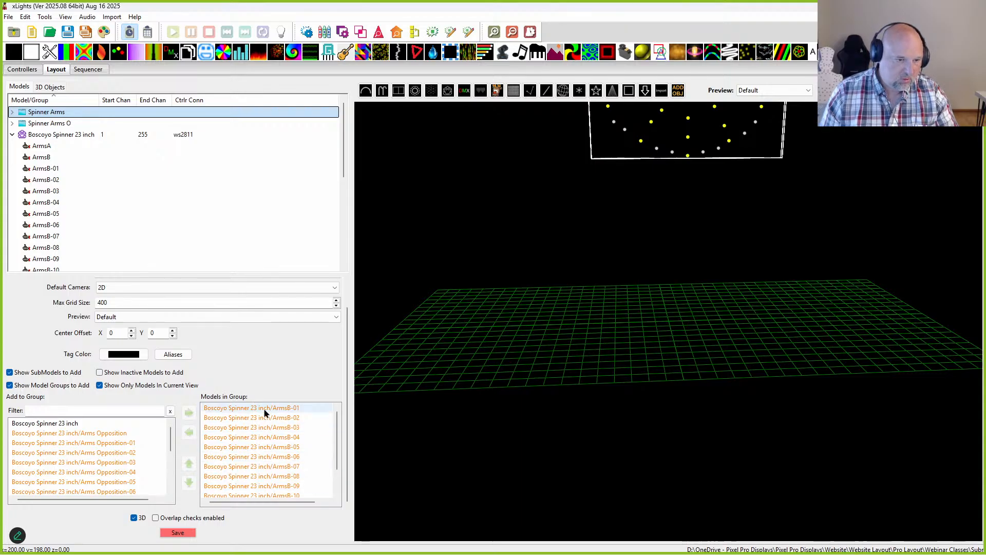
{"action": "scroll", "coordinate": [251, 476], "scroll_direction": "up", "scroll_amount": 1}
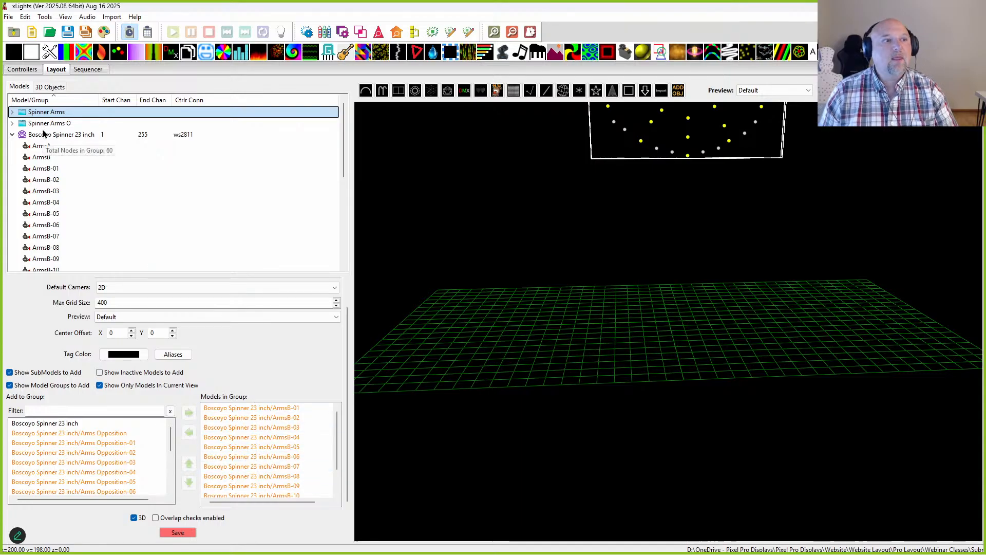
Create a new group named Spinner Arms B from the ArmsB submodel of Boscoyo Spinner 23 inch
{"action": "left_click", "coordinate": [37, 155]}
{"action": "right_click", "coordinate": [39, 158]}
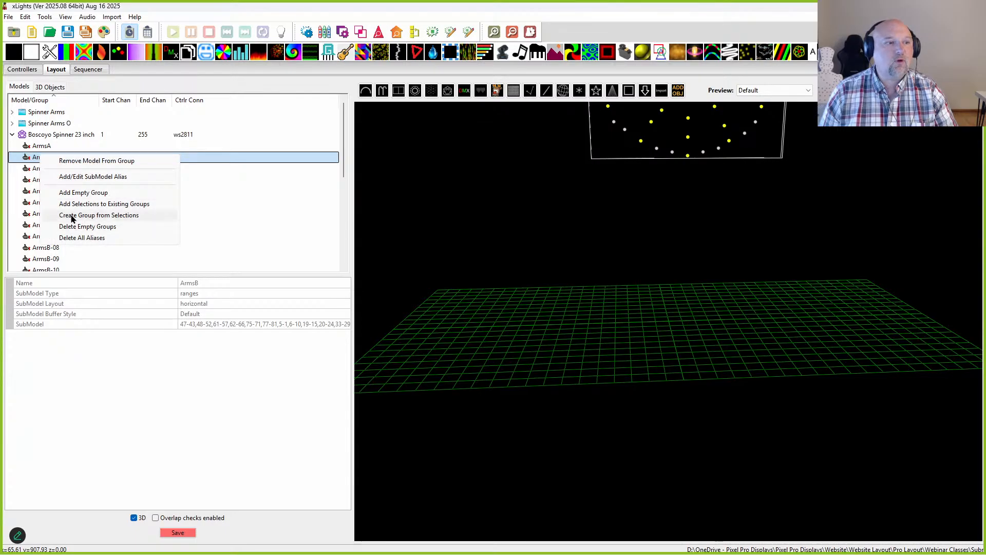
{"action": "left_click", "coordinate": [76, 216]}
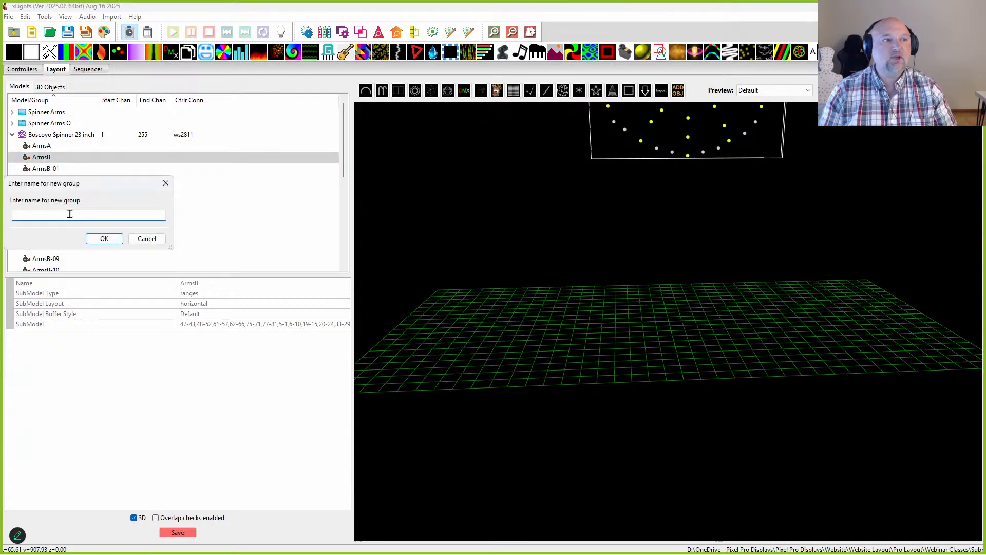
{"action": "type", "text": "Spinner Arms B"}
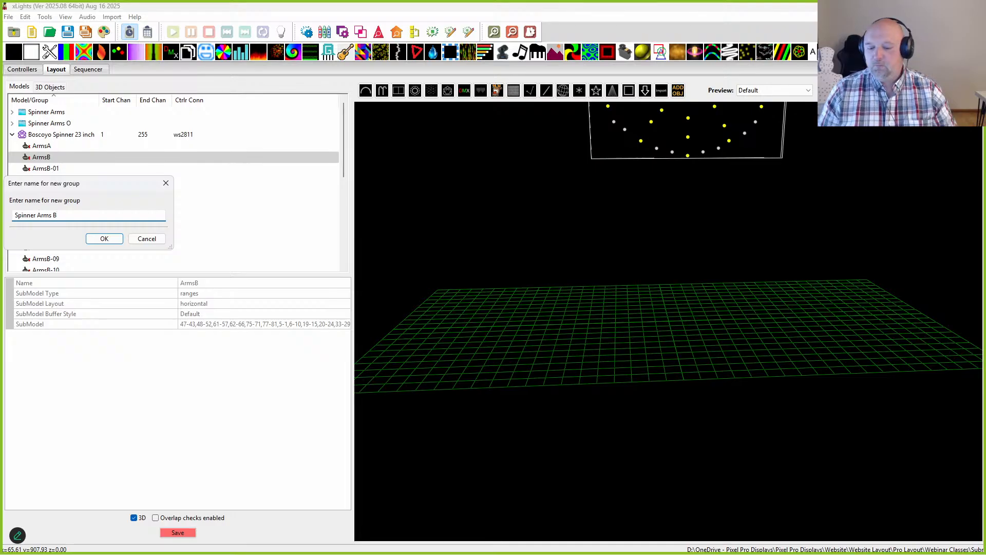
{"action": "key", "text": "Return"}
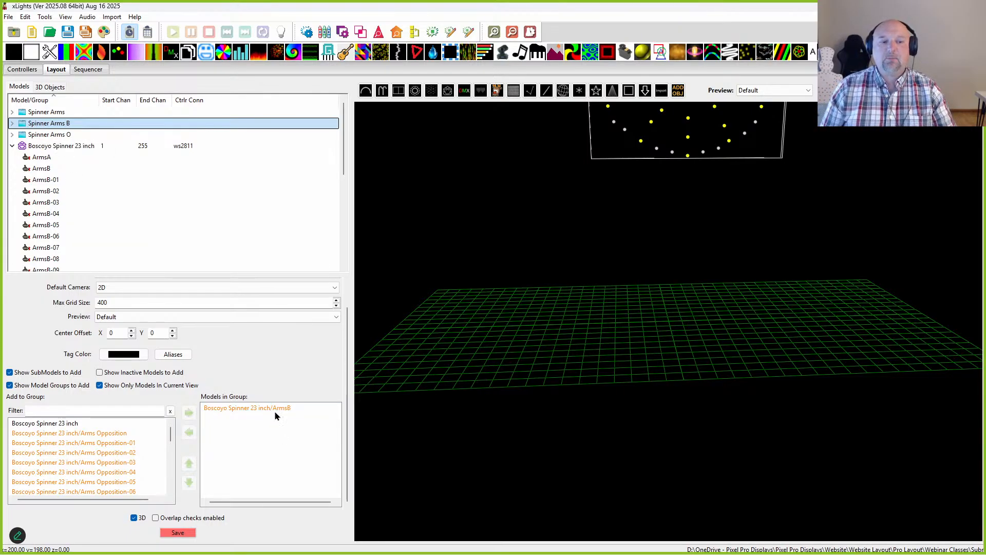
Review the models in the Spinner Arms group, and preview the Spinner Arms and Spinner Arms O effects in the sequencer
{"action": "left_click", "coordinate": [42, 113]}
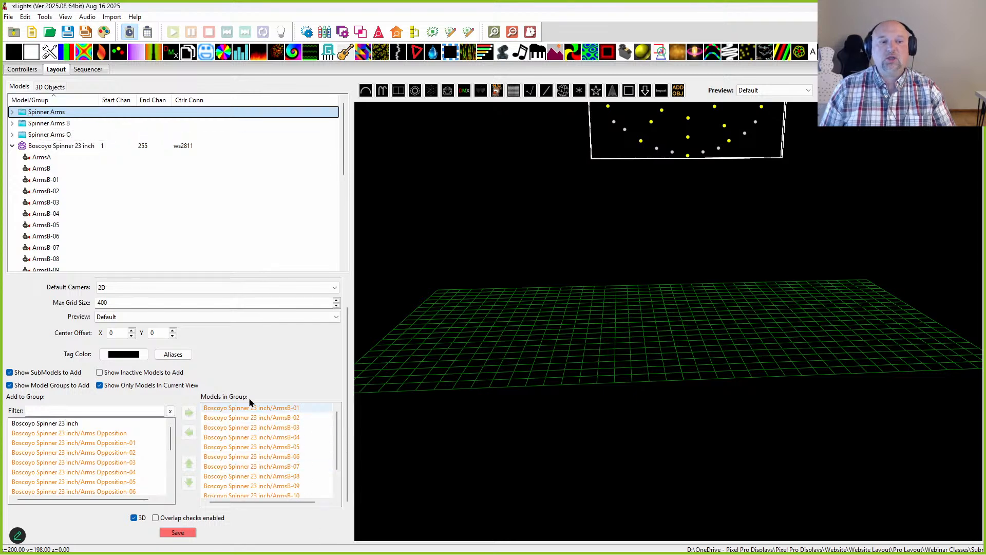
{"action": "left_click", "coordinate": [88, 69]}
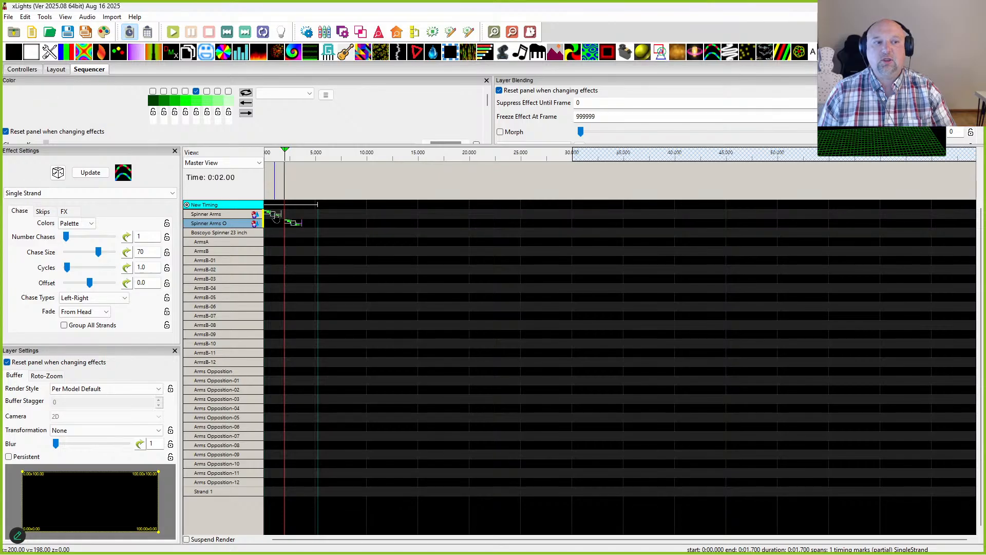
{"action": "left_click", "coordinate": [276, 216]}
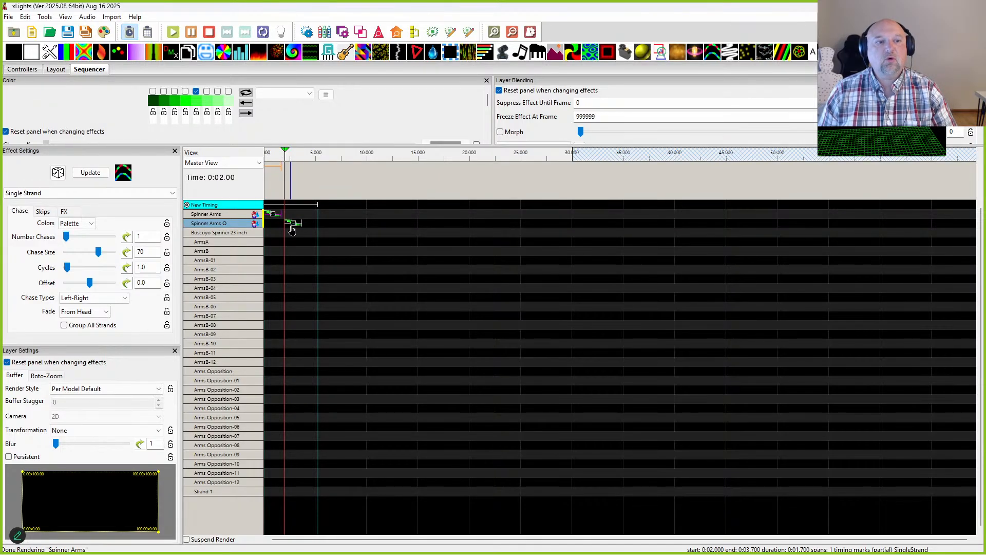
{"action": "left_click_drag", "start_coordinate": [292, 229], "coordinate": [291, 231]}
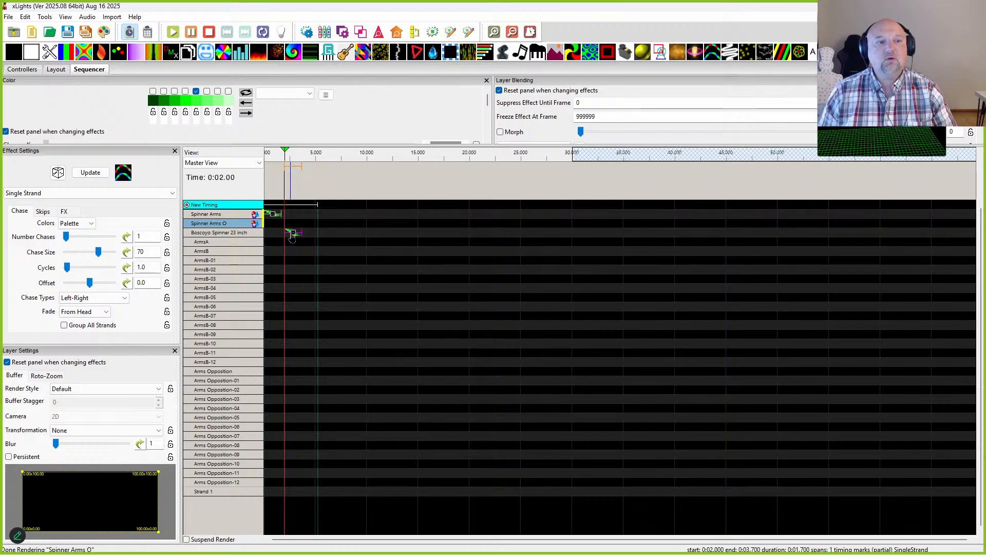
{"action": "key", "text": "Up"}
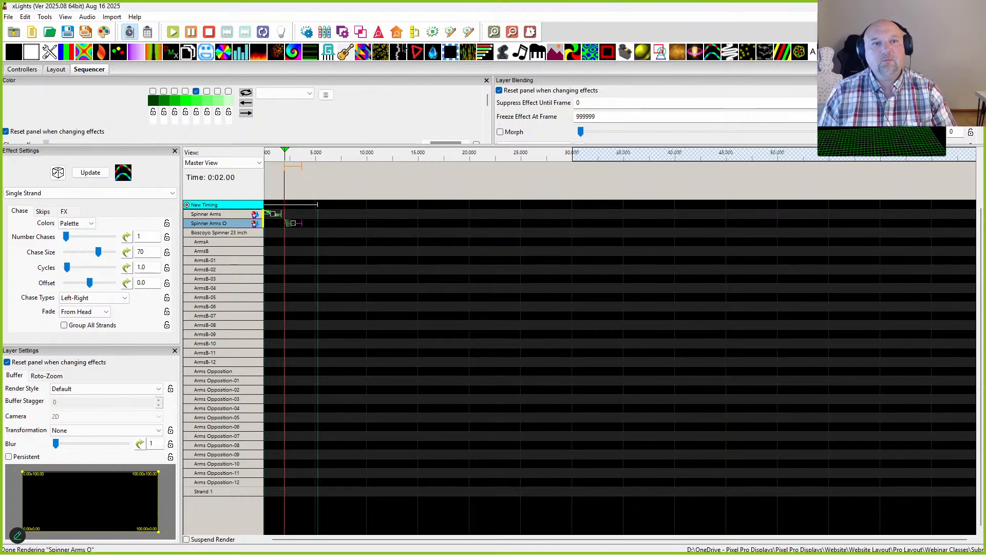
Add the Spinner Arms B group to the sequencer's Master View and move the Spinner Arms O effect onto its row
{"action": "left_click", "coordinate": [415, 32]}
{"action": "left_click_drag", "start_coordinate": [540, 50], "coordinate": [740, 194]}
{"action": "left_click", "coordinate": [810, 14]}
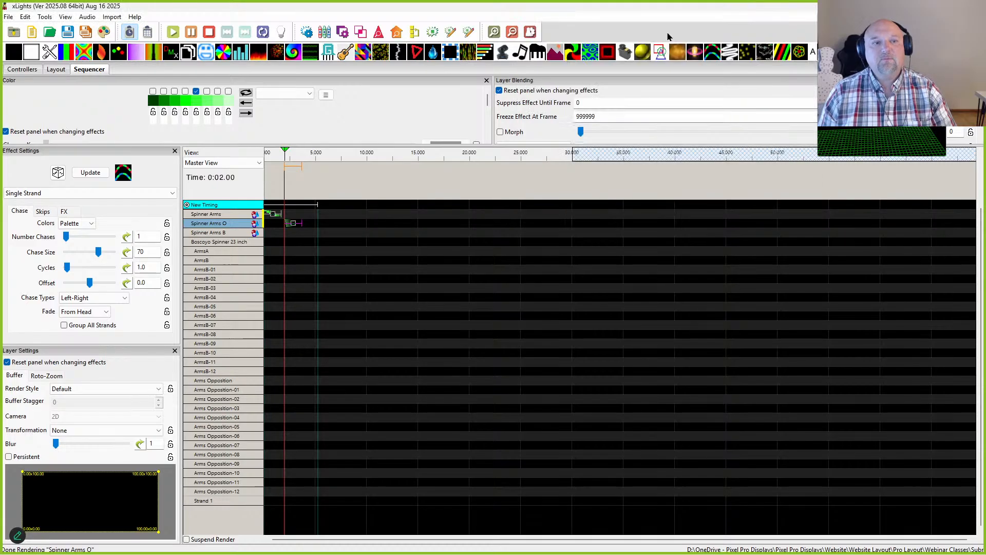
{"action": "left_click_drag", "start_coordinate": [296, 223], "coordinate": [295, 233]}
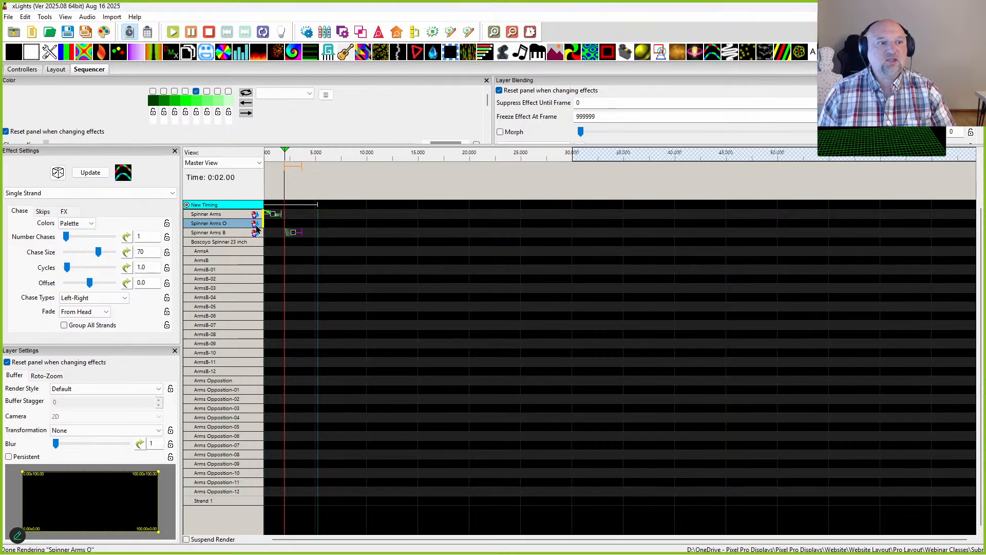
Set the render style of the Single Strand effects on Spinner Arms B and Spinner Arms to Horizontal Stack
{"action": "left_click", "coordinate": [78, 391]}
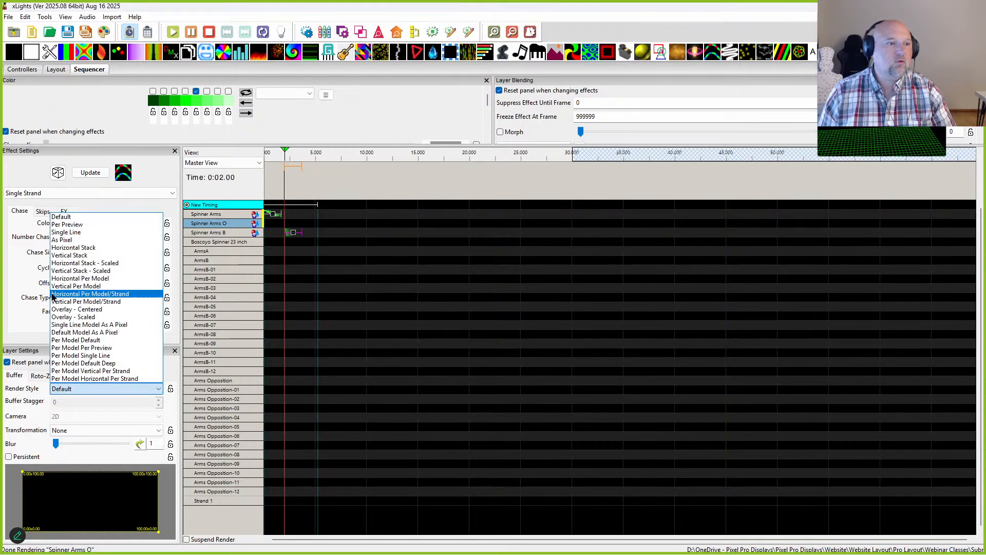
{"action": "left_click", "coordinate": [56, 341]}
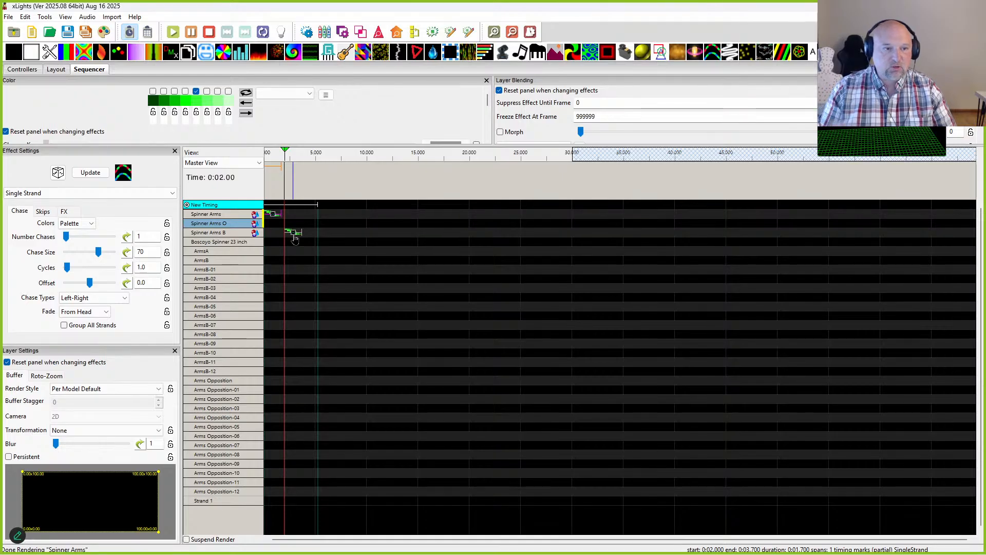
{"action": "left_click", "coordinate": [79, 390]}
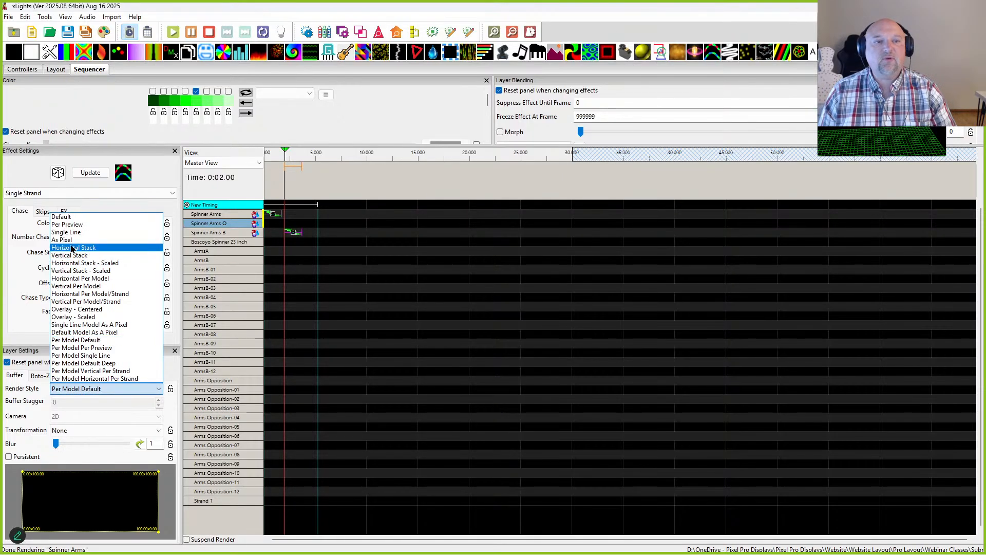
{"action": "left_click", "coordinate": [72, 249]}
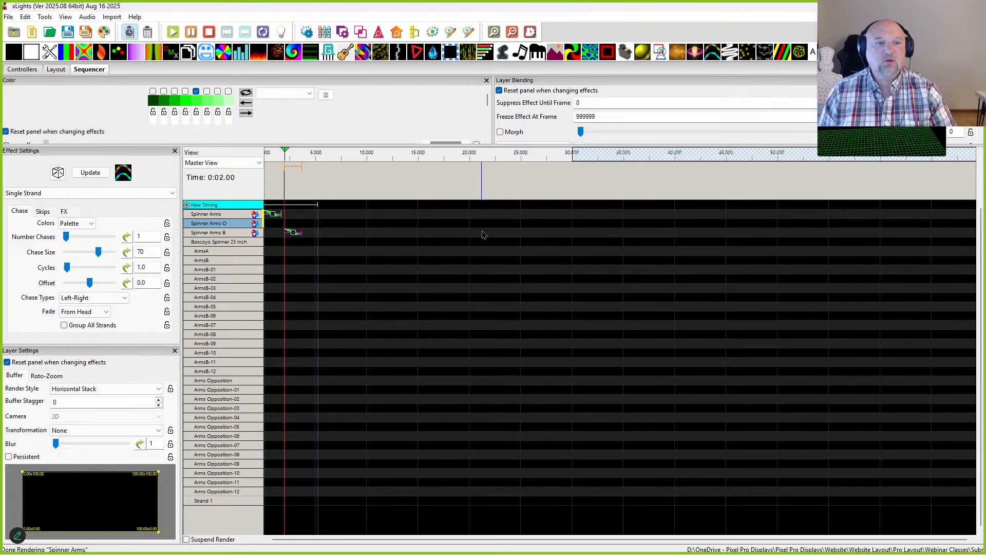
{"action": "left_click", "coordinate": [272, 215]}
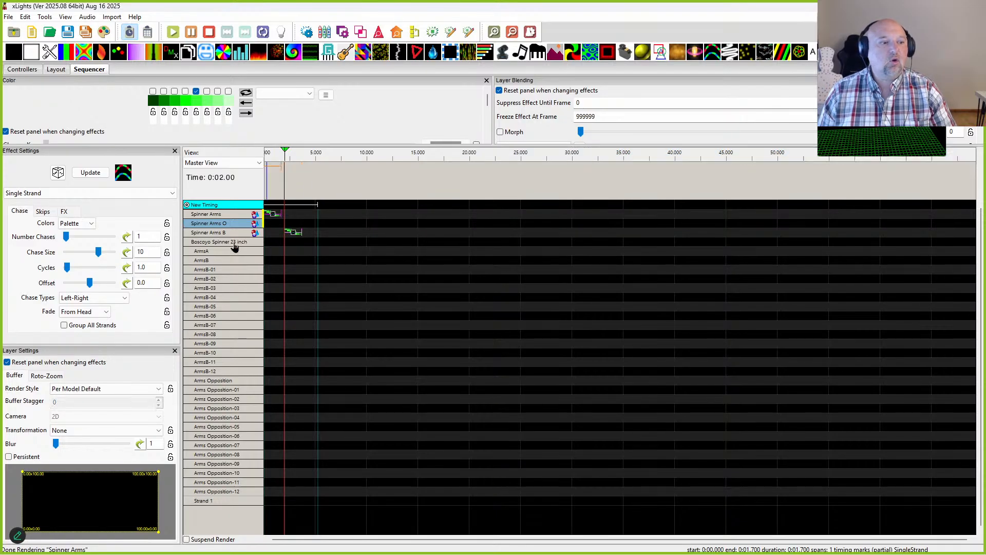
{"action": "left_click", "coordinate": [95, 389]}
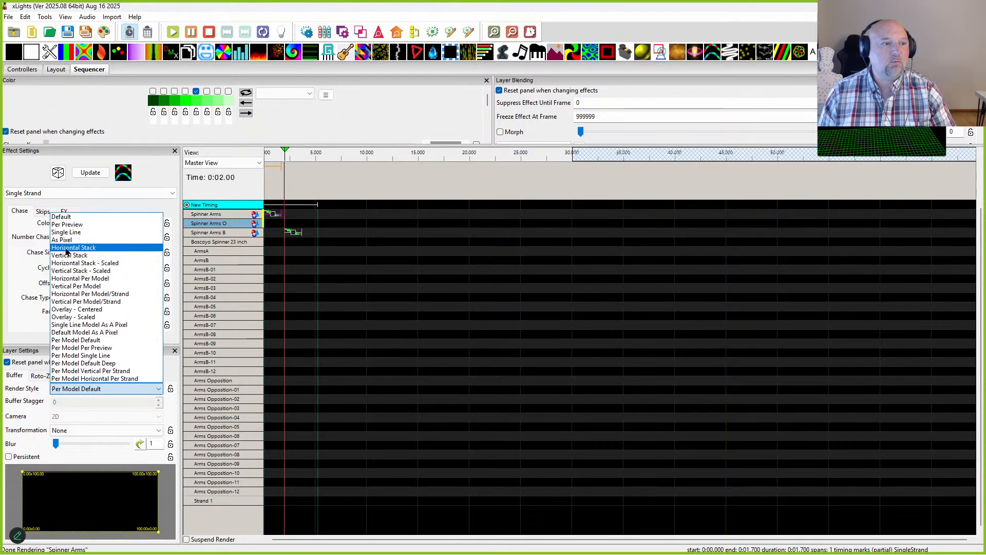
{"action": "left_click", "coordinate": [61, 251]}
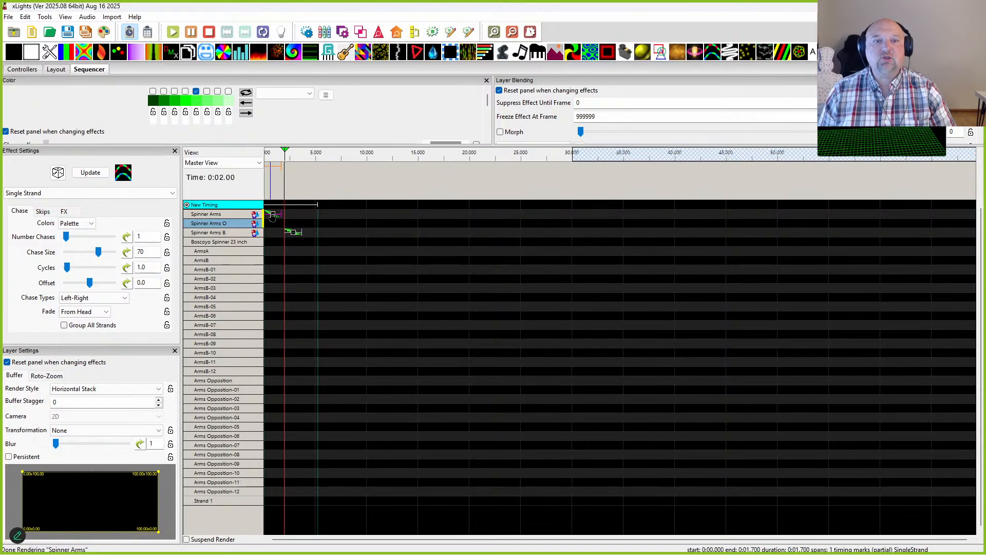
Expand the Spinner Arms and Spinner Arms B rows to compare their member submodels, and check the Spinner Arms B effect
{"action": "double_click", "coordinate": [242, 214]}
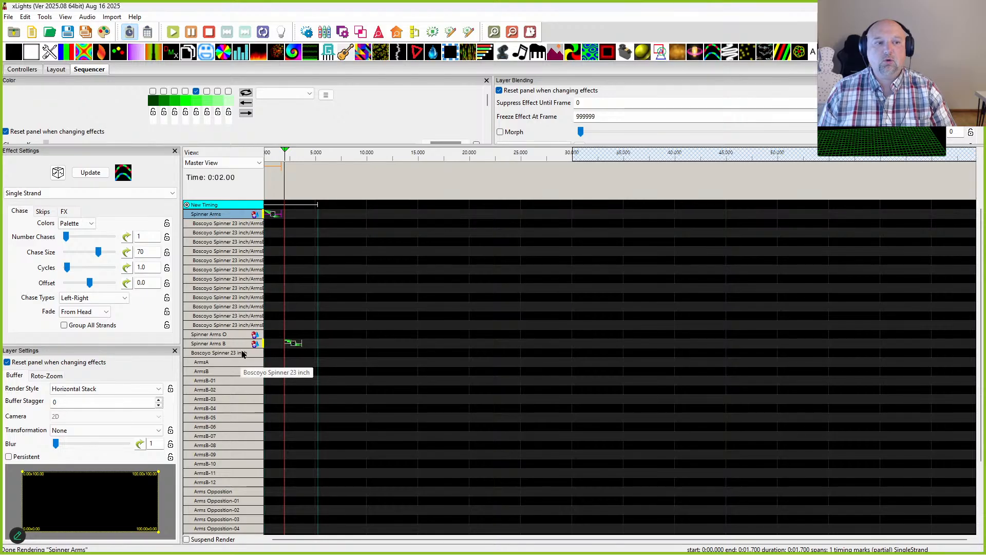
{"action": "double_click", "coordinate": [208, 215]}
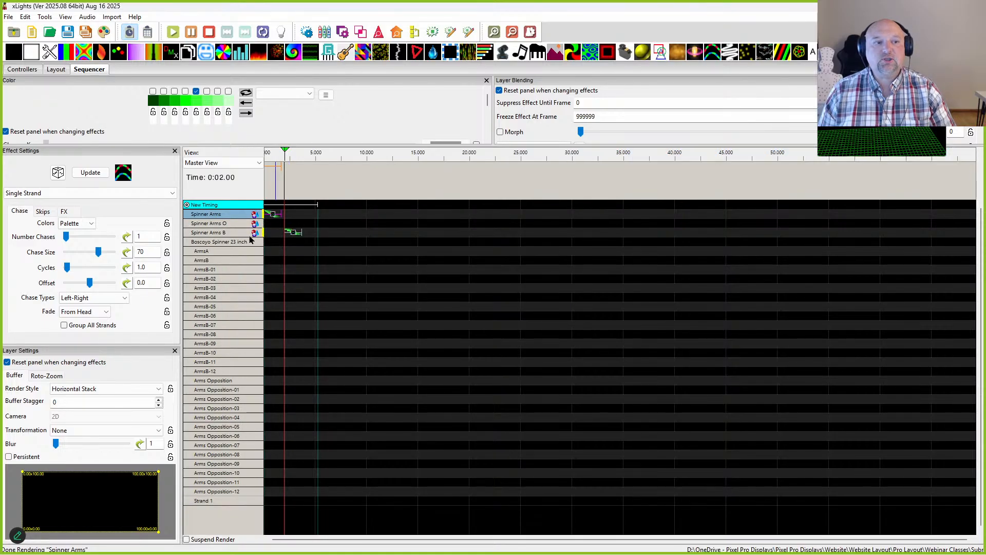
{"action": "double_click", "coordinate": [235, 232]}
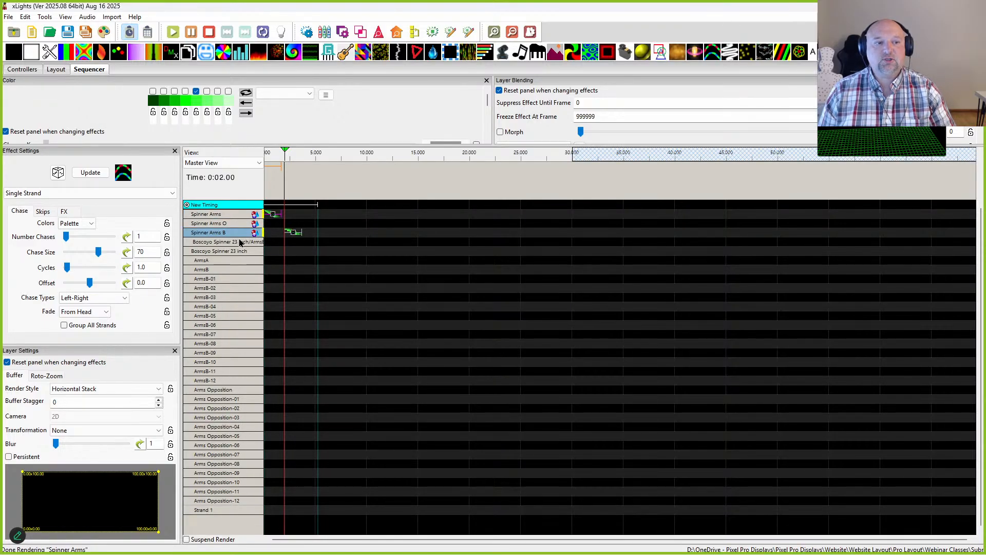
{"action": "left_click", "coordinate": [296, 233]}
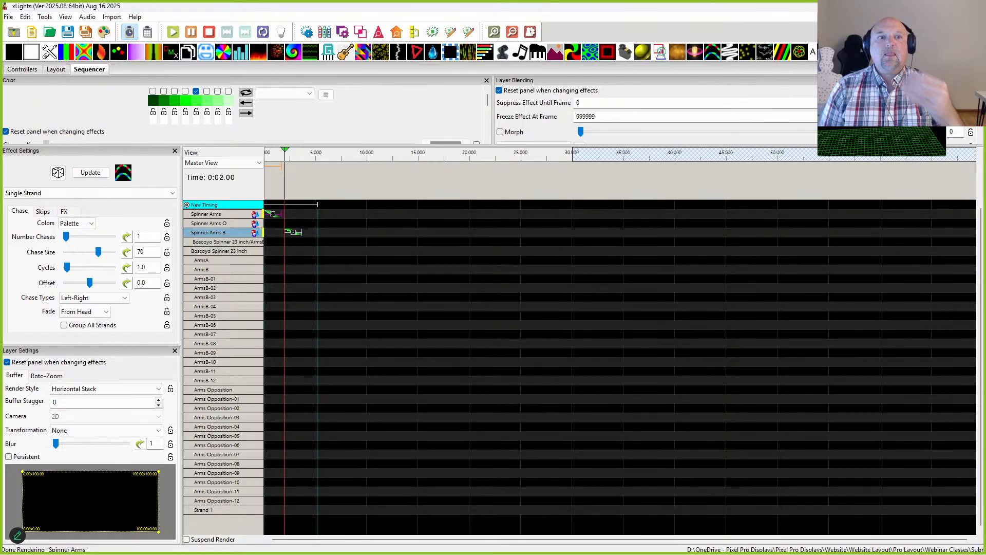
{"action": "left_click", "coordinate": [295, 233]}
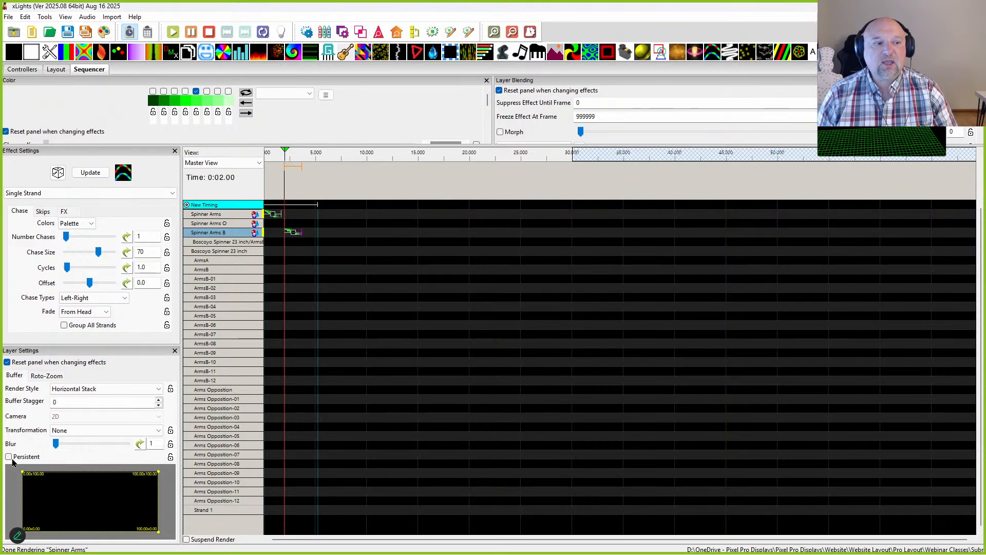
Examine the node ranges of the ArmsB submodel in the Boscoyo Spinner 23 inch model
{"action": "left_click", "coordinate": [56, 70]}
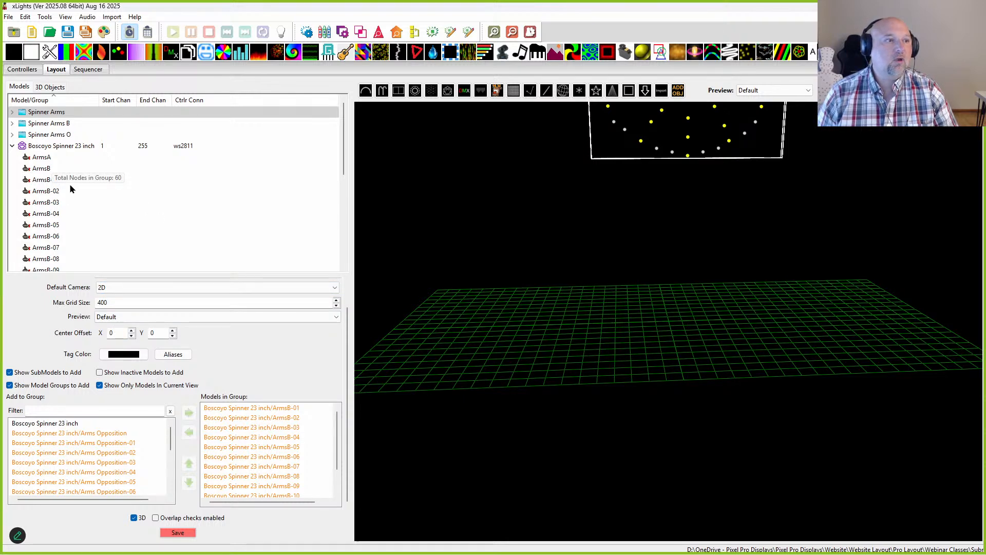
{"action": "left_click", "coordinate": [52, 146]}
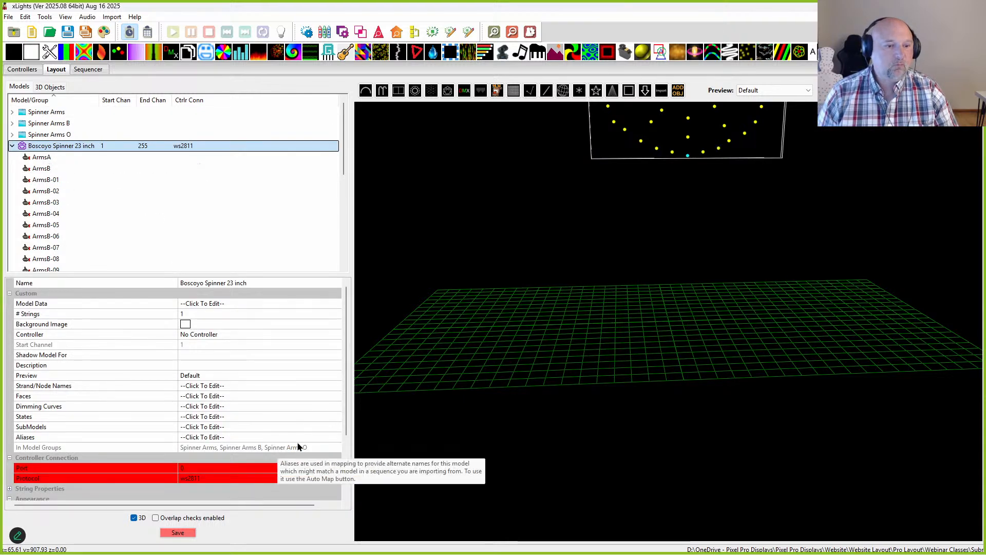
{"action": "left_click", "coordinate": [332, 436]}
{"action": "left_click", "coordinate": [308, 427]}
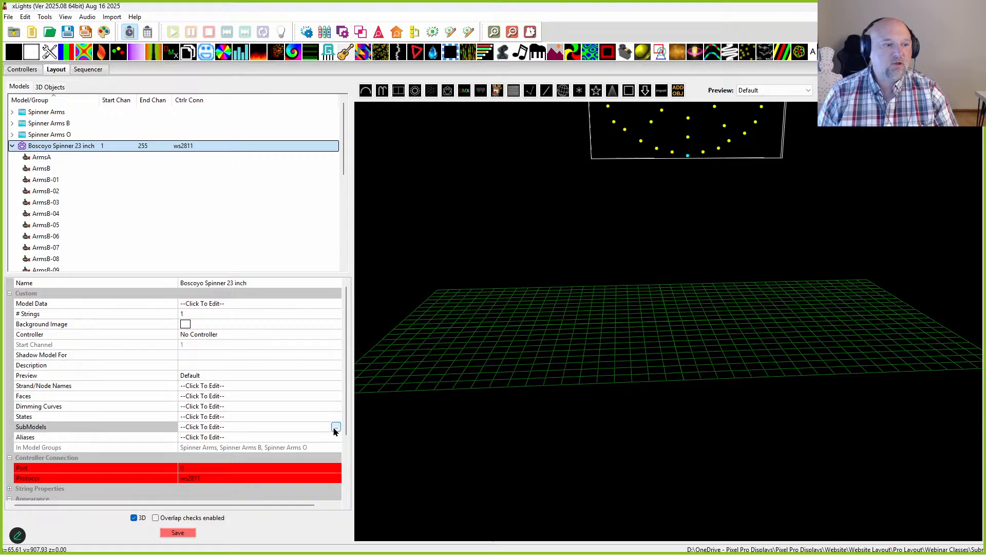
{"action": "left_click", "coordinate": [336, 427]}
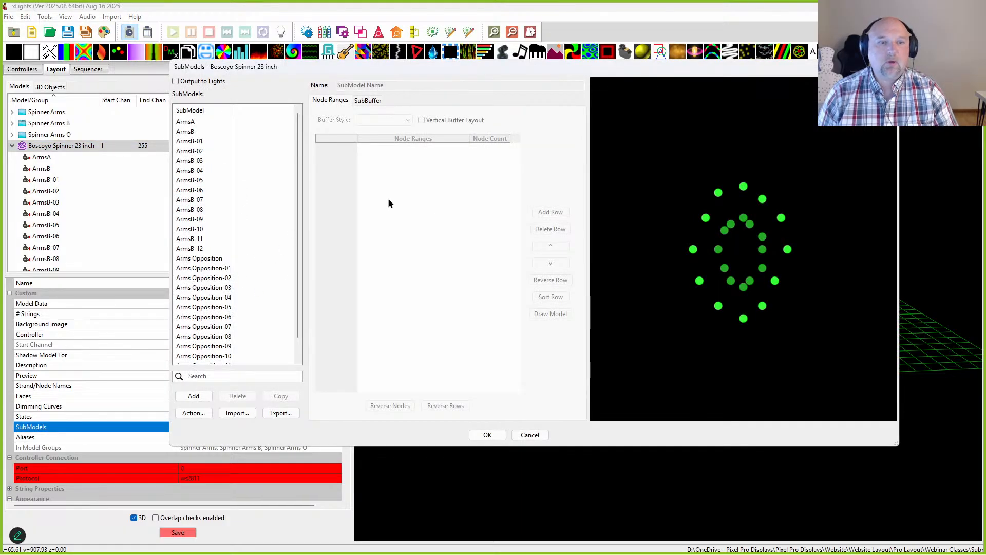
{"action": "left_click", "coordinate": [186, 132]}
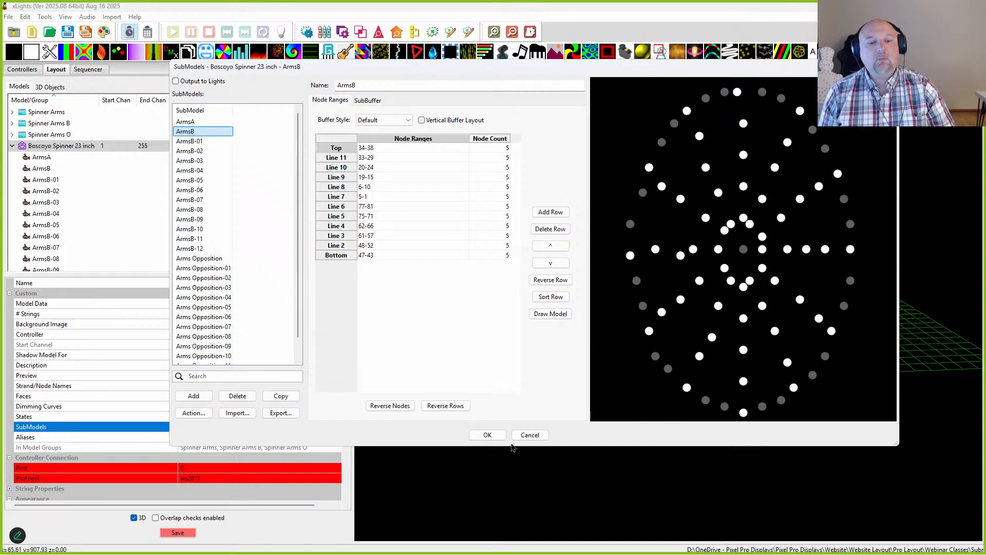
{"action": "left_click", "coordinate": [484, 435]}
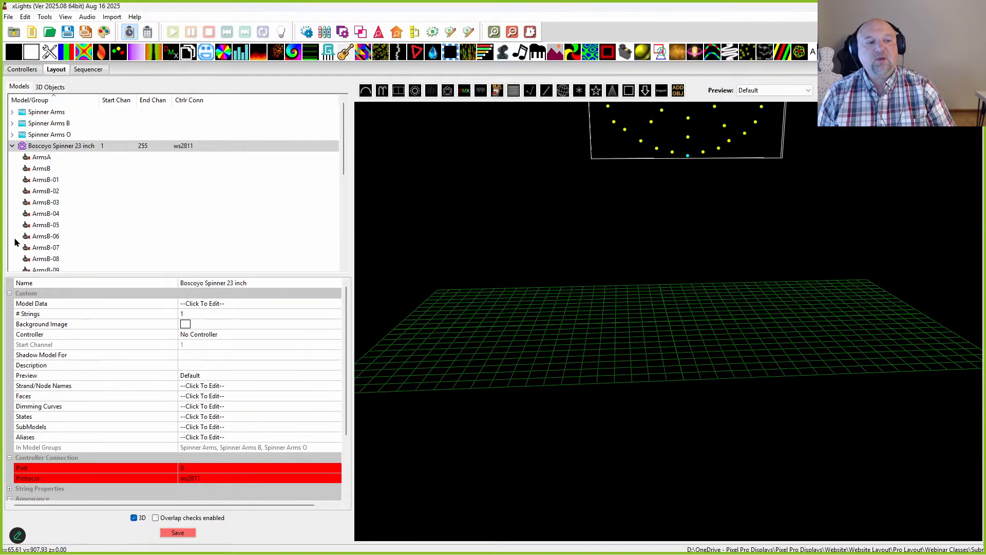
Reposition and widen the House Preview, and compare the Spinner Arms and Spinner Arms B effects in it
{"action": "left_click", "coordinate": [88, 70]}
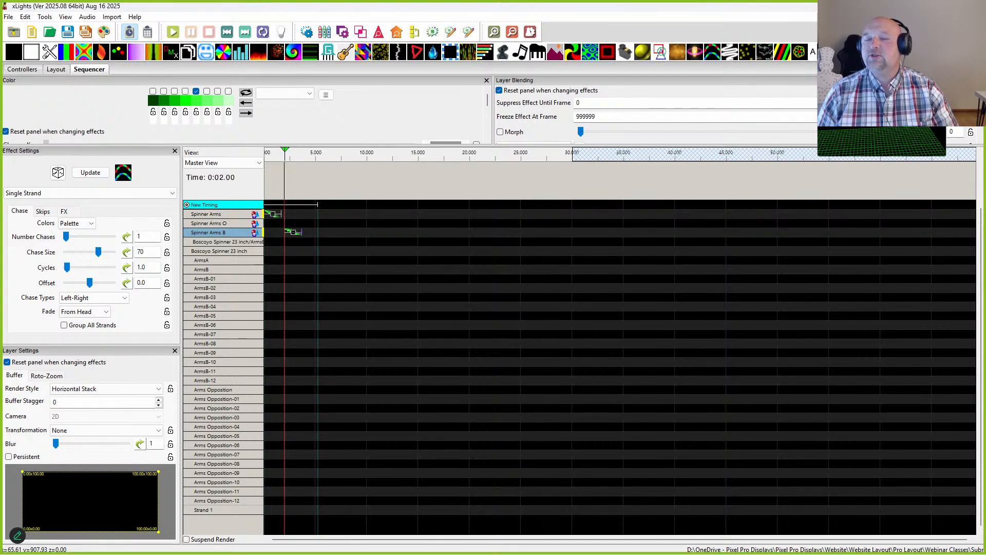
{"action": "left_click_drag", "start_coordinate": [837, 21], "coordinate": [648, 30]}
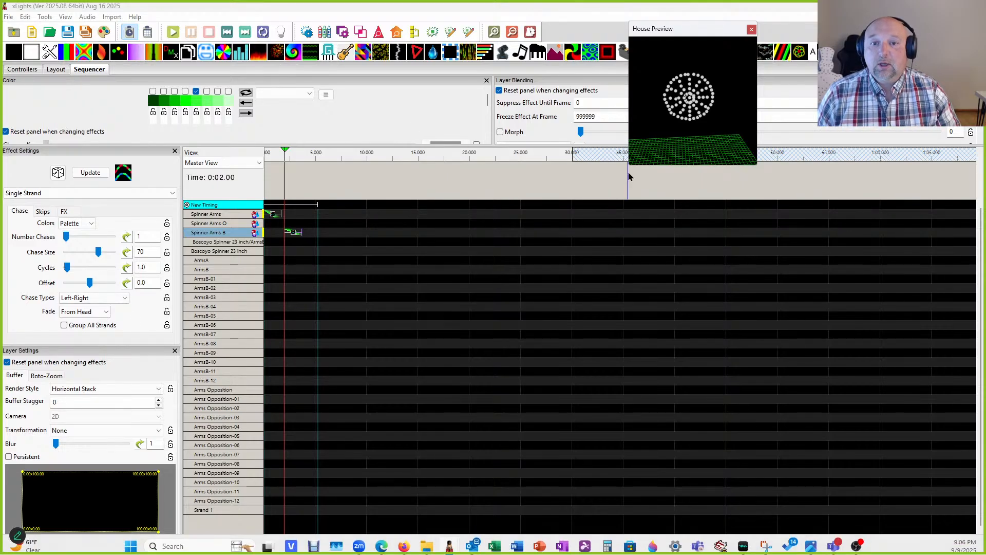
{"action": "left_click_drag", "start_coordinate": [627, 163], "coordinate": [531, 164]}
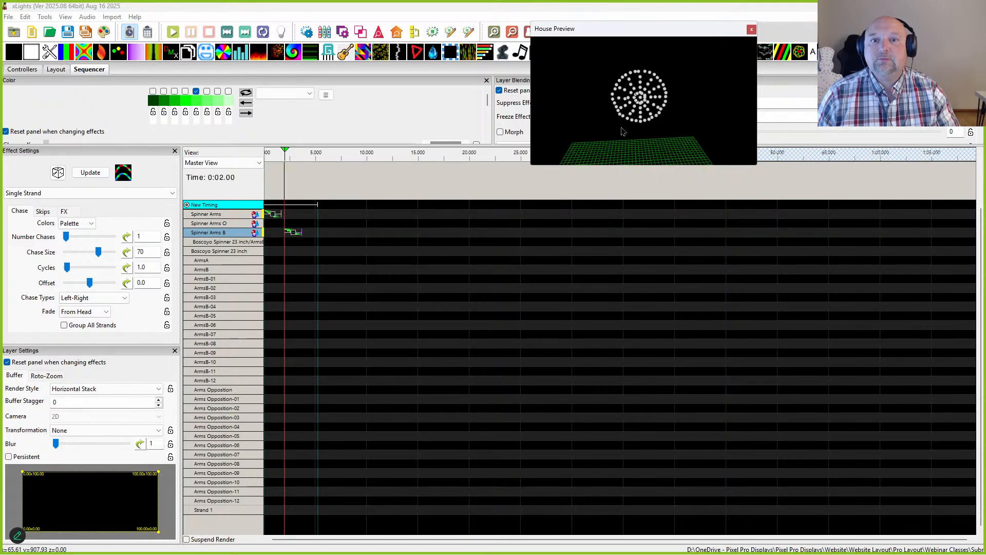
{"action": "left_click", "coordinate": [272, 215]}
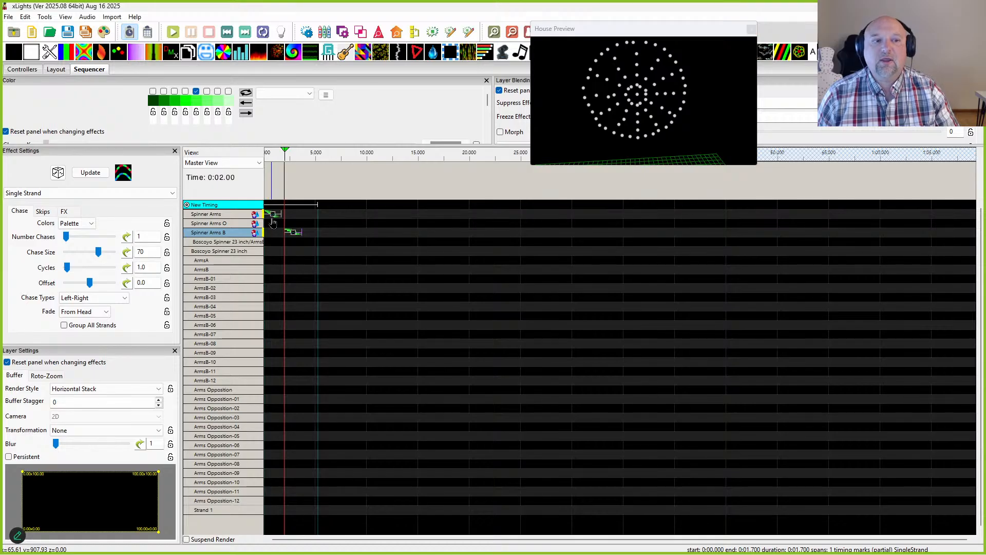
{"action": "left_click", "coordinate": [297, 234]}
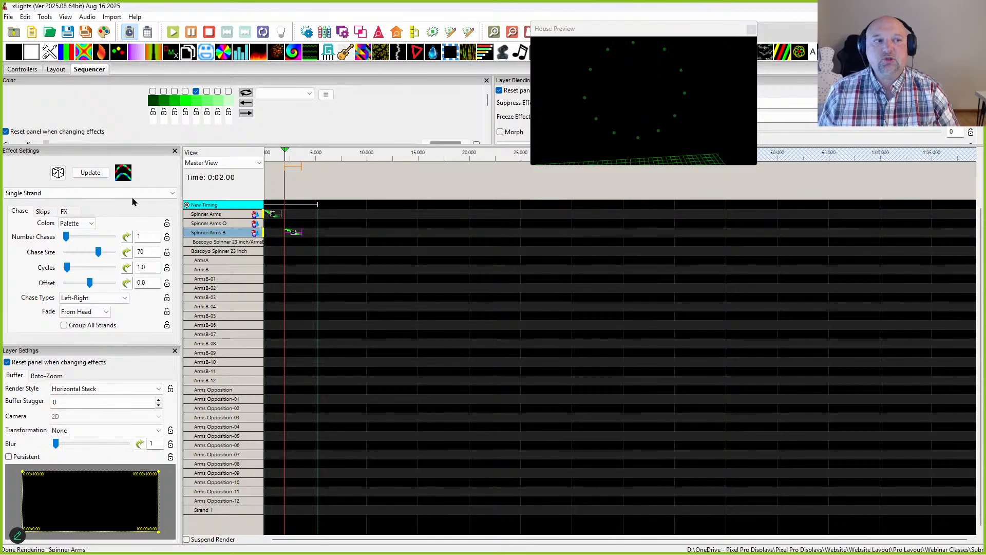
Review the member submodels of the Spinner Arms O group and examine the whole spinner in the layout view
{"action": "left_click", "coordinate": [55, 68]}
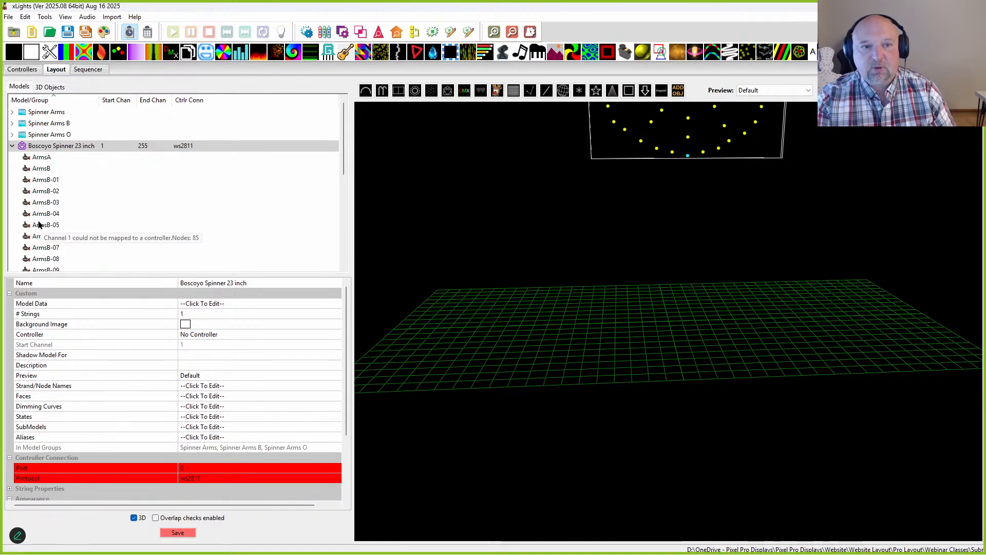
{"action": "left_click", "coordinate": [40, 134]}
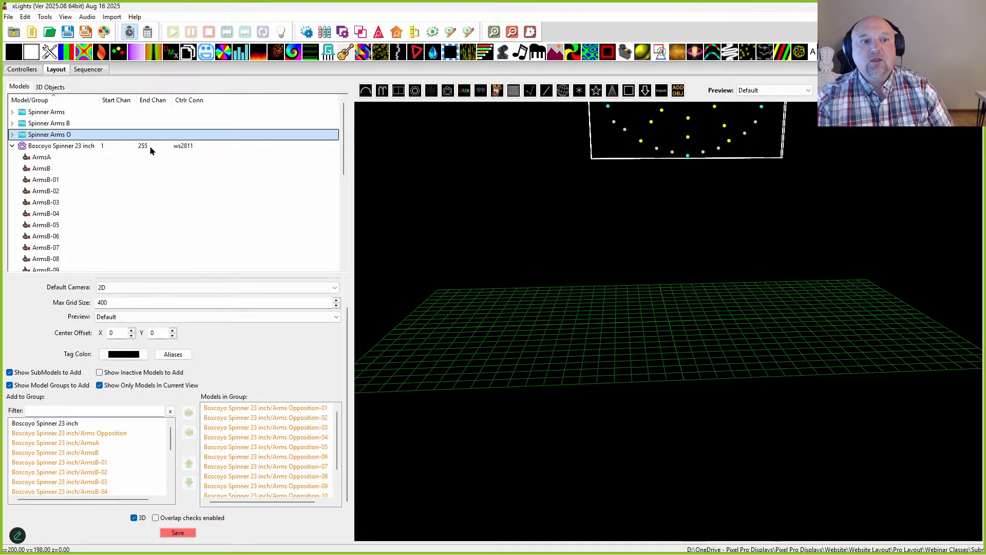
{"action": "left_click", "coordinate": [83, 70]}
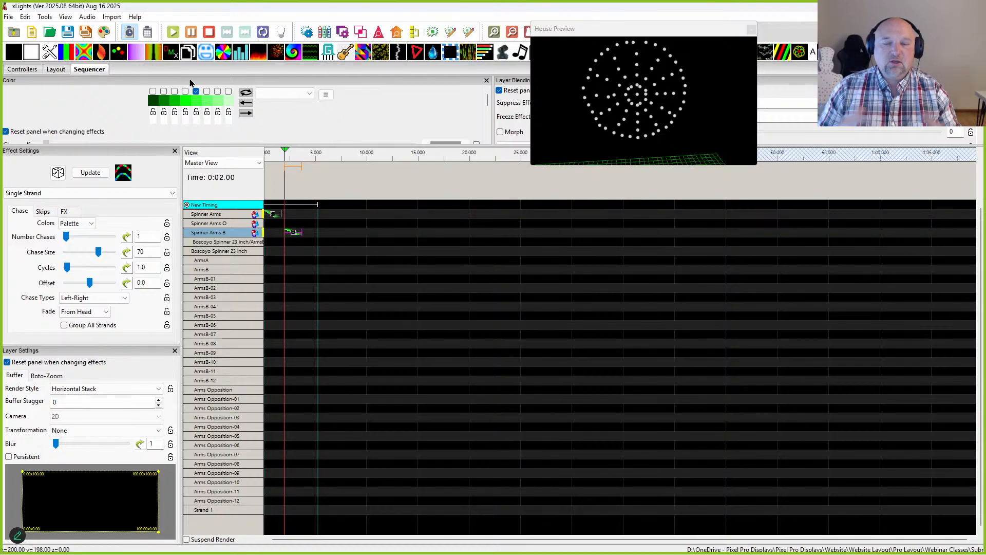
{"action": "left_click", "coordinate": [50, 71]}
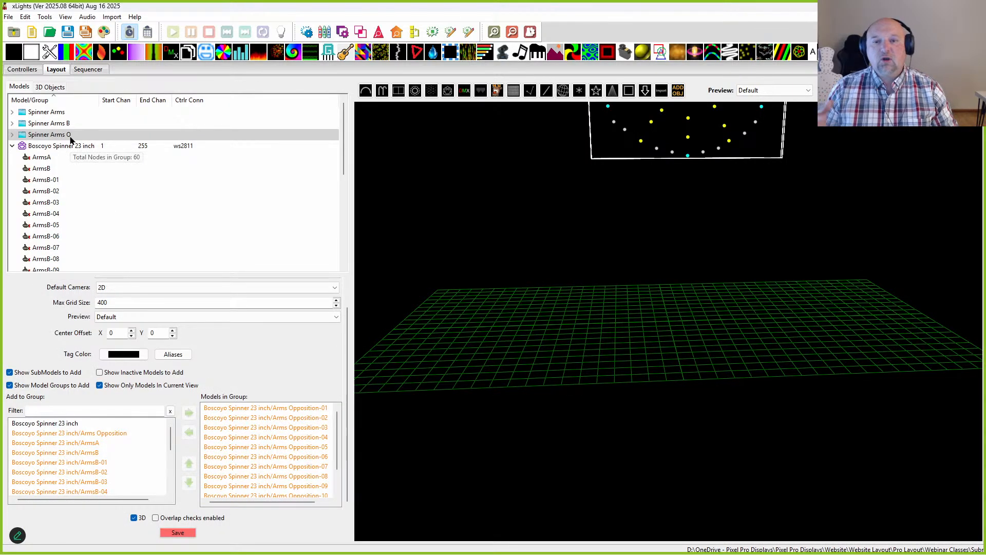
{"action": "left_click_drag", "start_coordinate": [738, 284], "coordinate": [759, 402]}
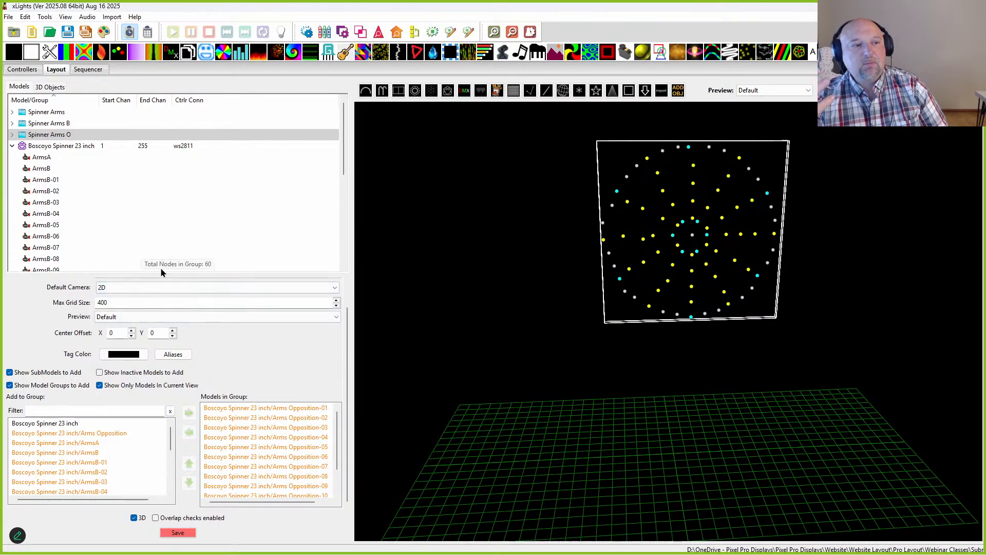
Open the submodel editor of the Boscoyo Spinner 23 inch model and add a new submodel
{"action": "left_click", "coordinate": [34, 146]}
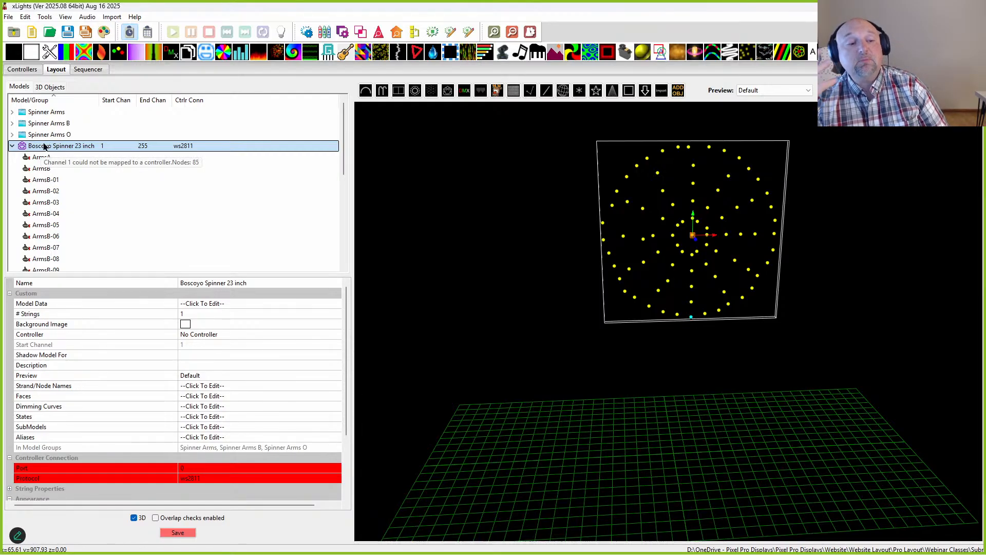
{"action": "left_click", "coordinate": [328, 433]}
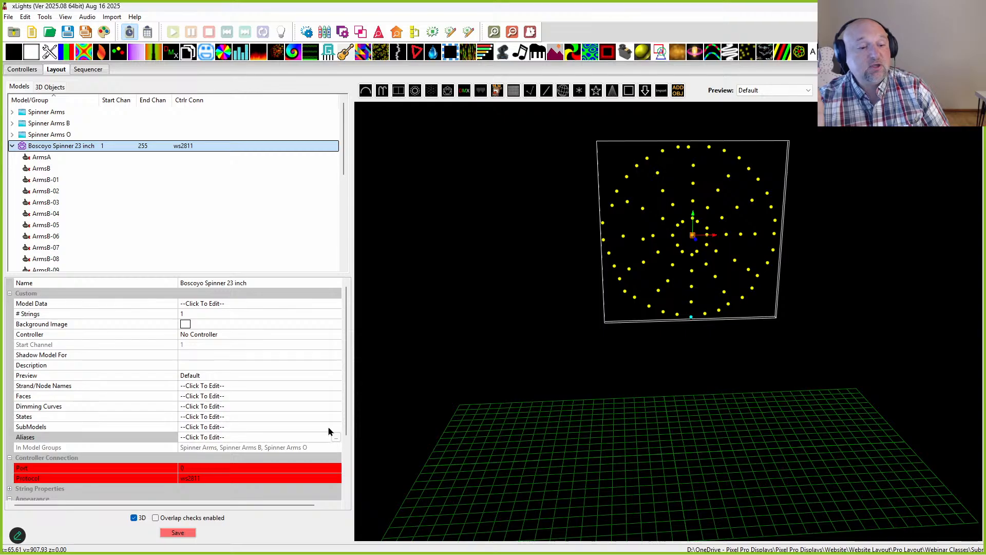
{"action": "left_click", "coordinate": [325, 419]}
{"action": "left_click", "coordinate": [325, 425]}
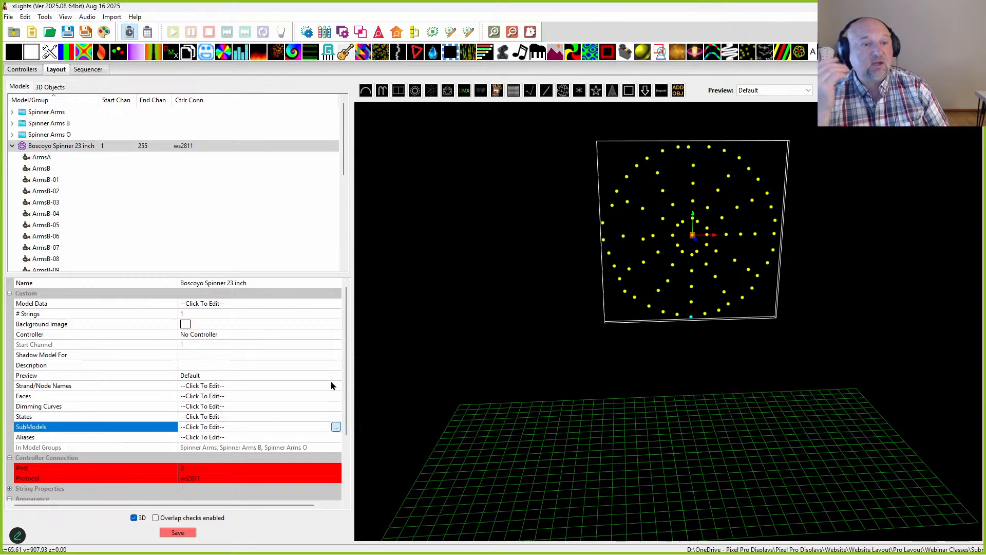
{"action": "left_click", "coordinate": [336, 427]}
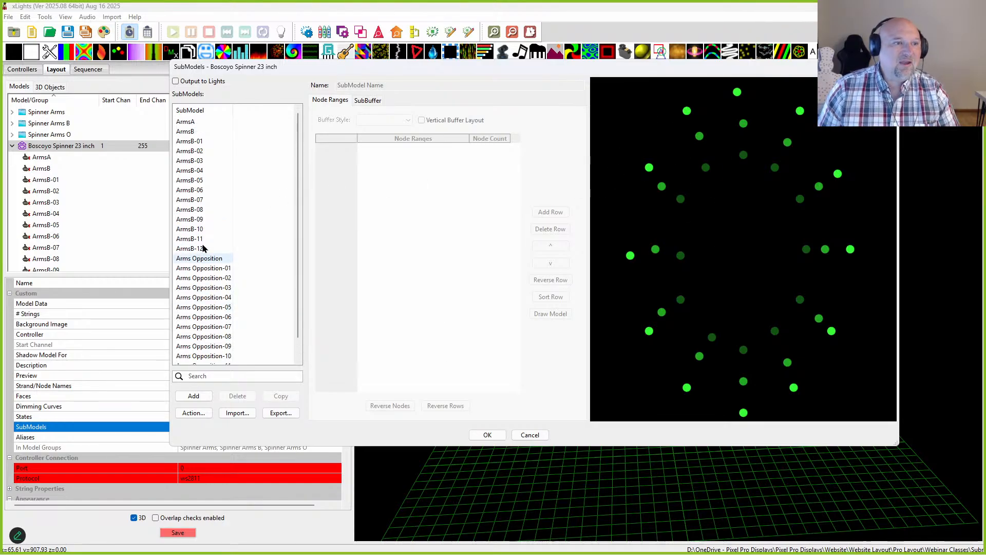
{"action": "left_click", "coordinate": [194, 396]}
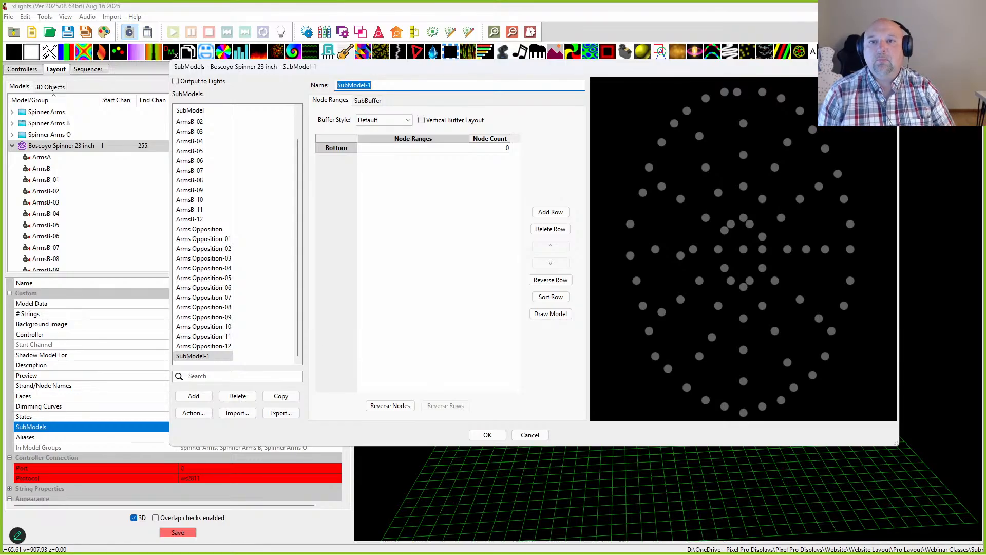
Add the outer circle's nodes to the new submodel in clockwise order, from the top centre around to the lower left
{"action": "left_click", "coordinate": [737, 92]}
{"action": "left_click", "coordinate": [762, 91]}
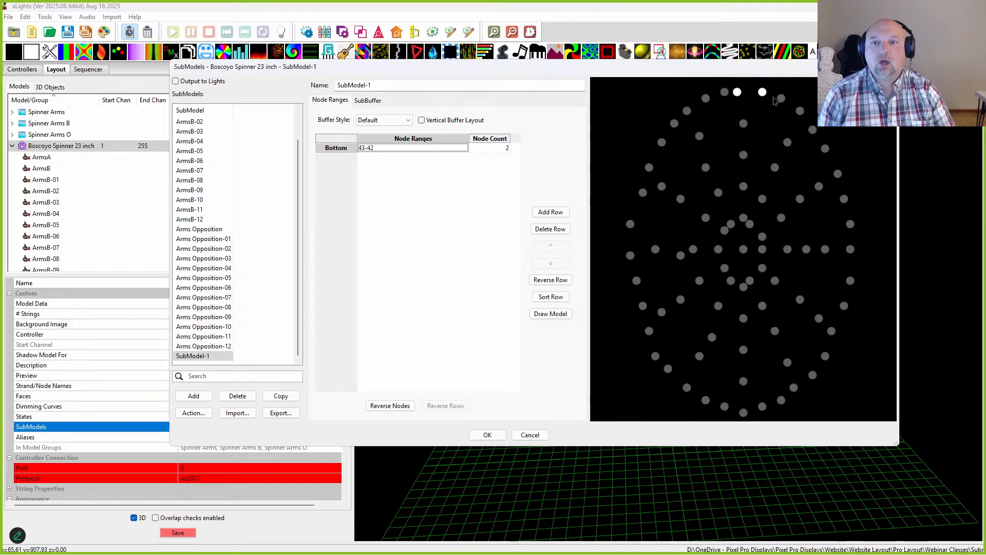
{"action": "left_click_drag", "start_coordinate": [786, 105], "coordinate": [819, 137]}
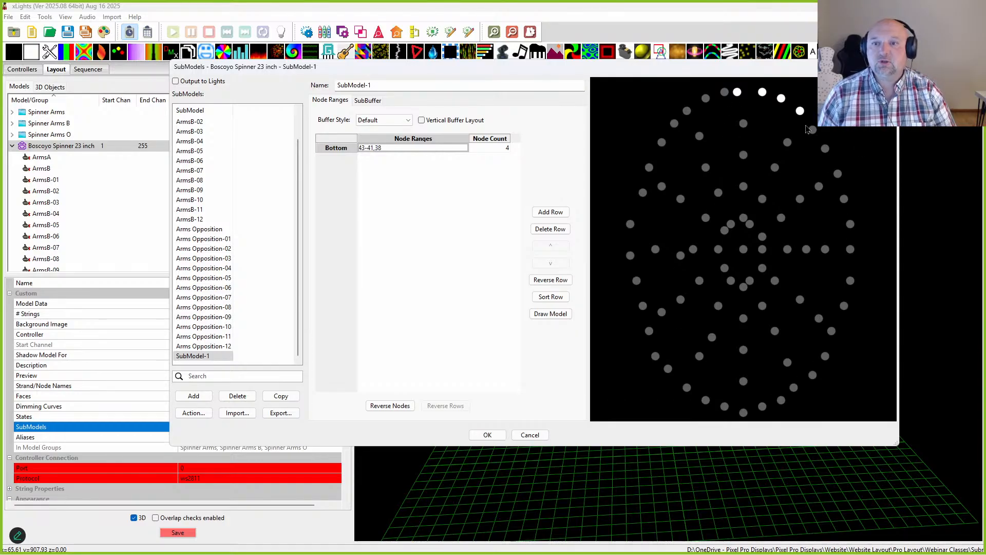
{"action": "left_click", "coordinate": [820, 146]}
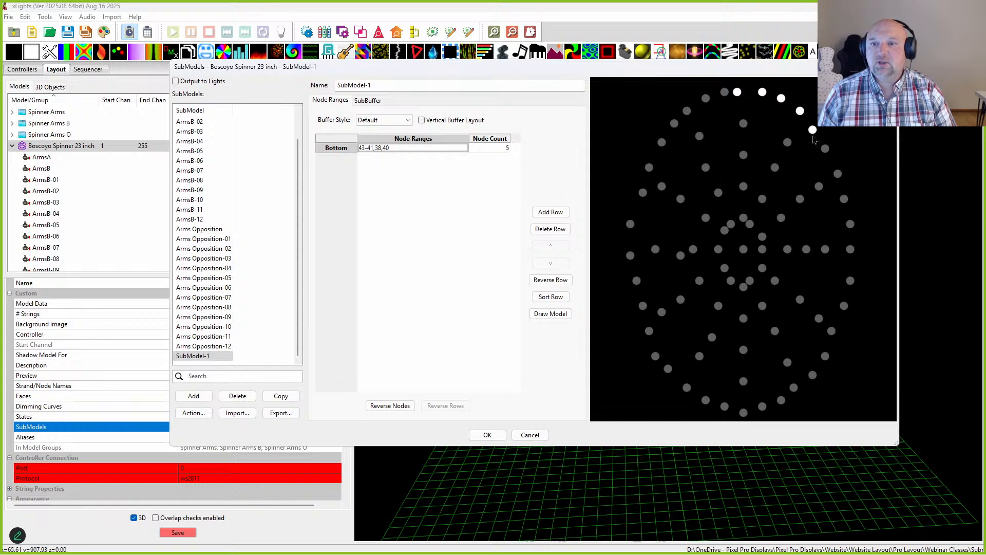
{"action": "left_click_drag", "start_coordinate": [813, 137], "coordinate": [882, 298]}
{"action": "left_click_drag", "start_coordinate": [816, 288], "coordinate": [789, 413]}
{"action": "left_click_drag", "start_coordinate": [754, 396], "coordinate": [734, 421]}
{"action": "left_click_drag", "start_coordinate": [696, 392], "coordinate": [718, 416]}
{"action": "left_click_drag", "start_coordinate": [674, 376], "coordinate": [701, 404]}
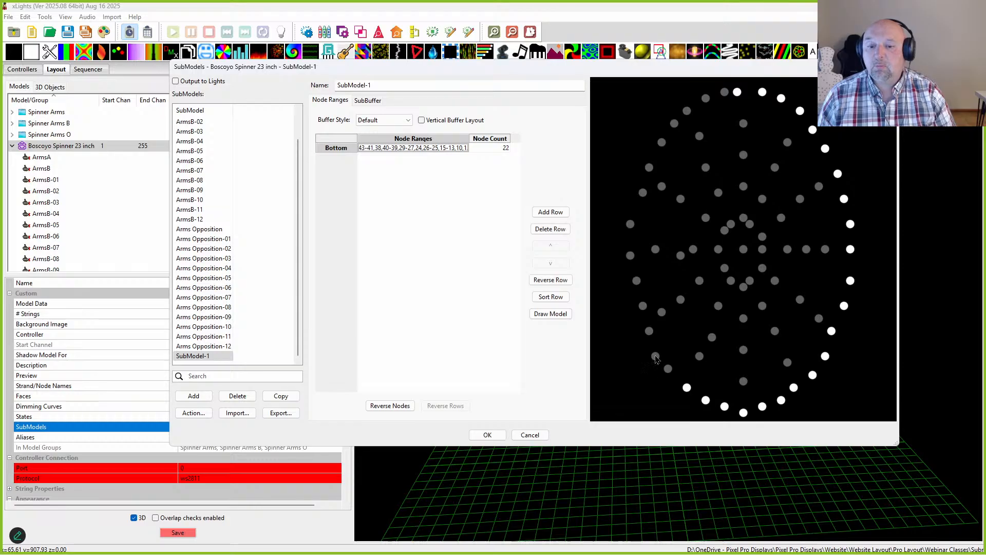
{"action": "mouse_move", "coordinate": [656, 356]}
{"action": "left_mouse_down"}
{"action": "mouse_move", "coordinate": [684, 378]}
{"action": "mouse_move", "coordinate": [667, 365]}
{"action": "left_mouse_up"}
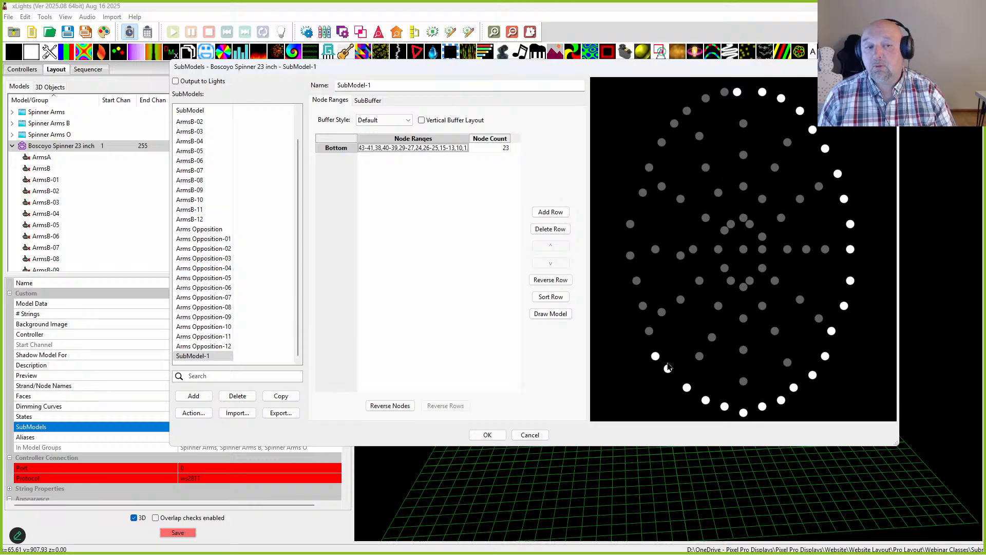
Complete the outer circle by adding its remaining nodes up the left side to the top, in order
{"action": "right_click", "coordinate": [371, 147]}
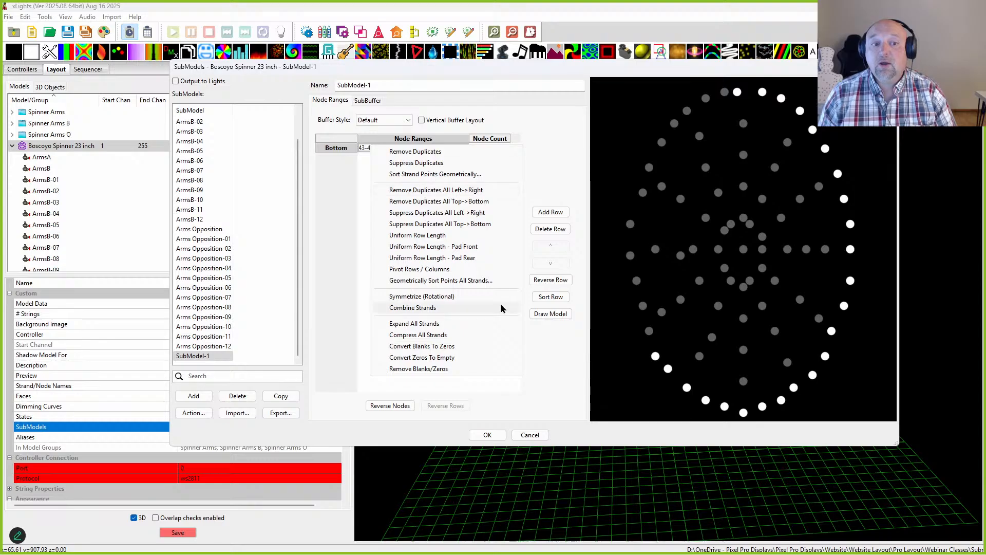
{"action": "left_click_drag", "start_coordinate": [632, 330], "coordinate": [664, 343]}
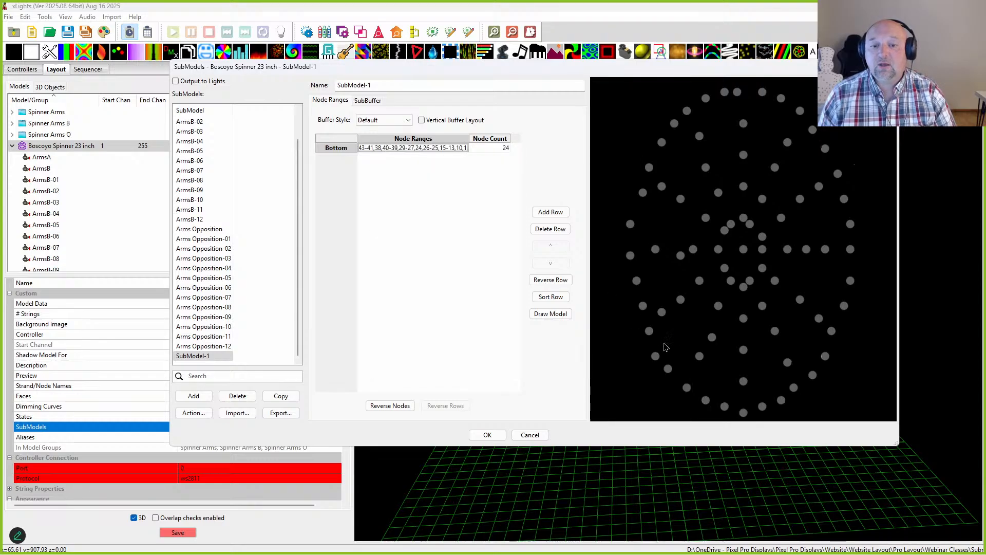
{"action": "left_click", "coordinate": [643, 305]}
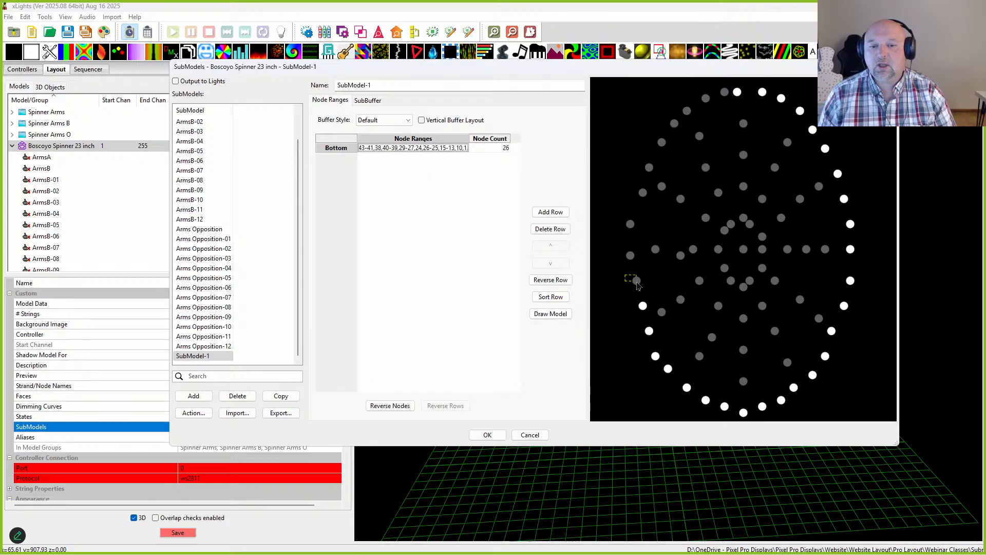
{"action": "left_click", "coordinate": [636, 281]}
{"action": "left_click", "coordinate": [630, 255]}
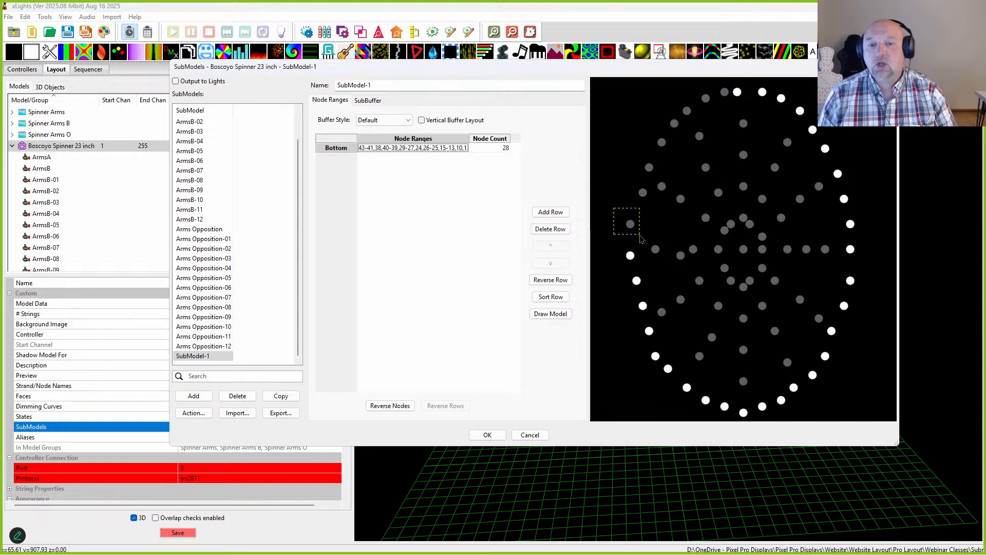
{"action": "left_click", "coordinate": [631, 224]}
{"action": "left_click", "coordinate": [643, 193]}
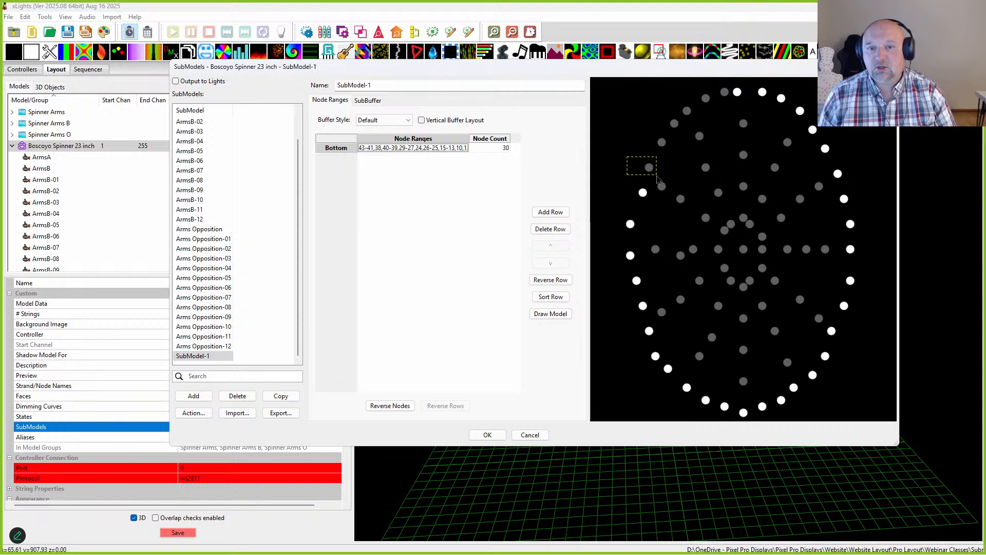
{"action": "left_click", "coordinate": [650, 167]}
{"action": "left_click", "coordinate": [663, 143]}
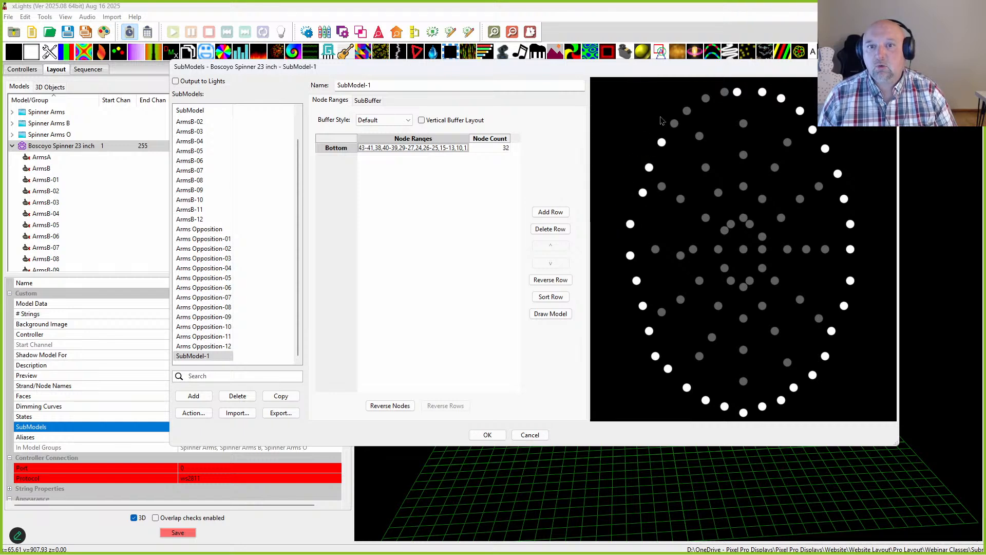
{"action": "left_click", "coordinate": [674, 123]}
{"action": "left_click", "coordinate": [687, 111]}
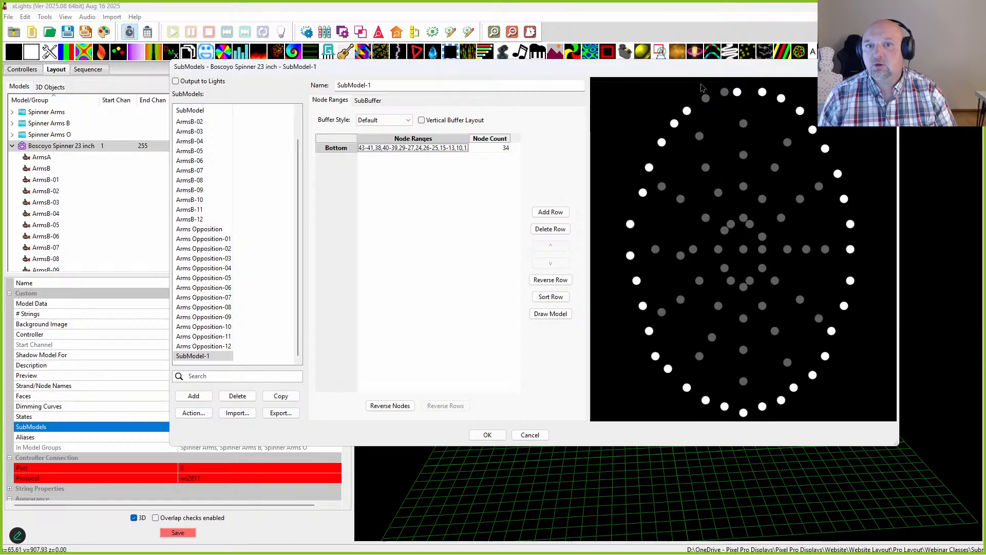
{"action": "left_click_drag", "start_coordinate": [695, 92], "coordinate": [732, 112]}
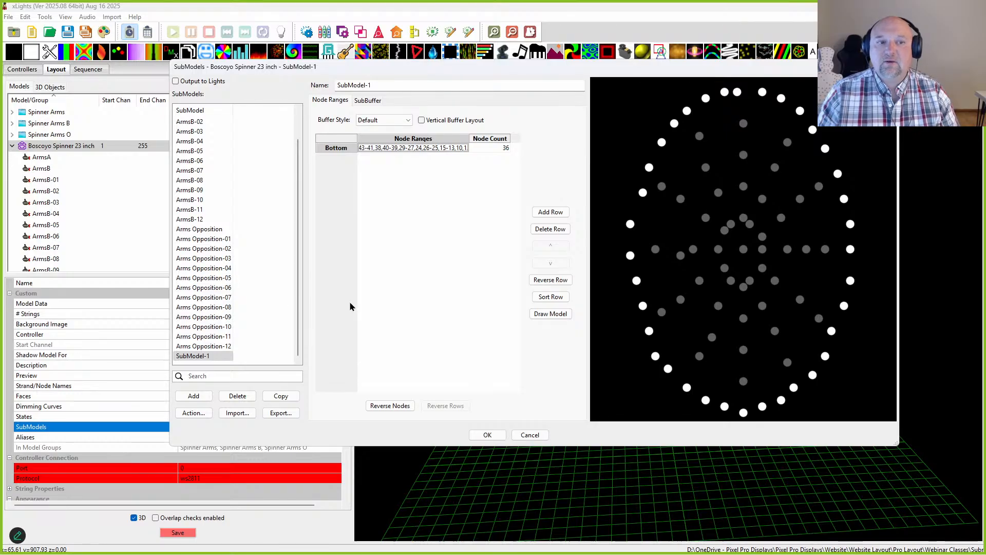
Rename the new submodel as Outer Ring
{"action": "left_click", "coordinate": [375, 91]}
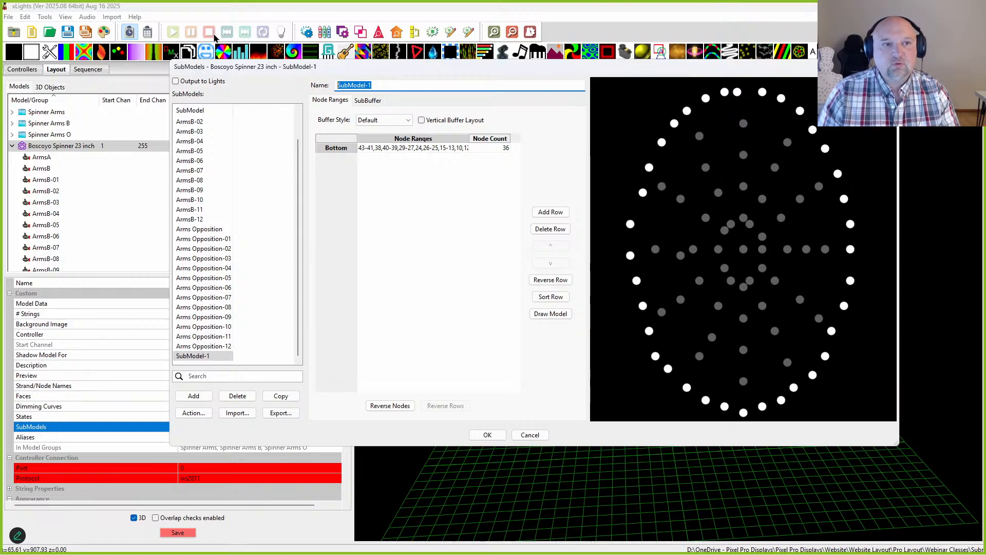
{"action": "type", "text": "Outer Ring"}
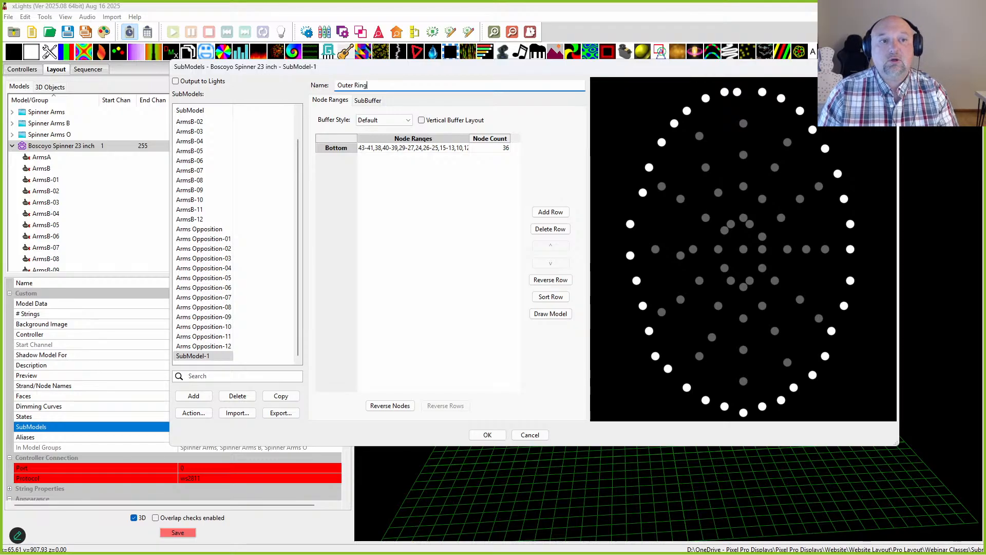
{"action": "key", "text": "Return"}
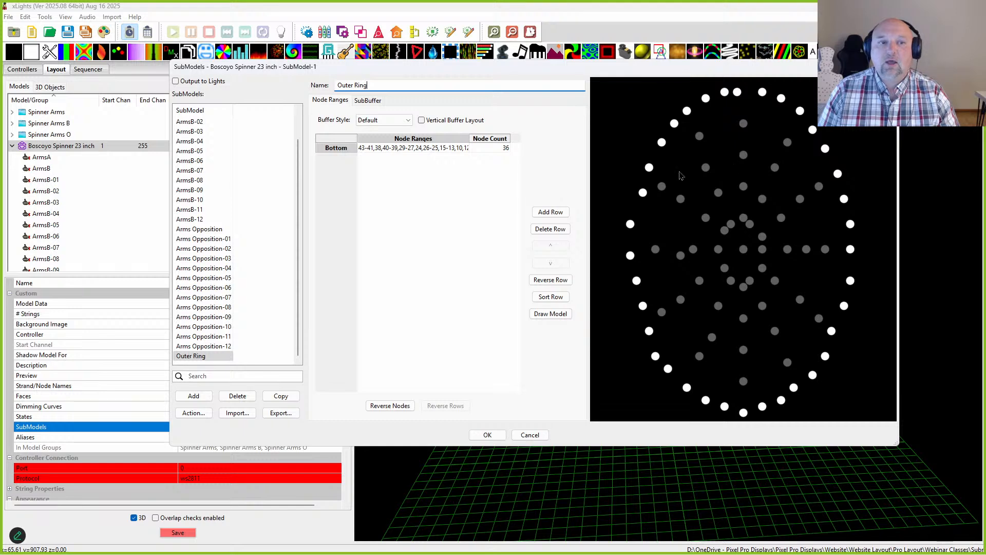
Add another submodel and enter Radiation as its name
{"action": "left_click", "coordinate": [188, 398]}
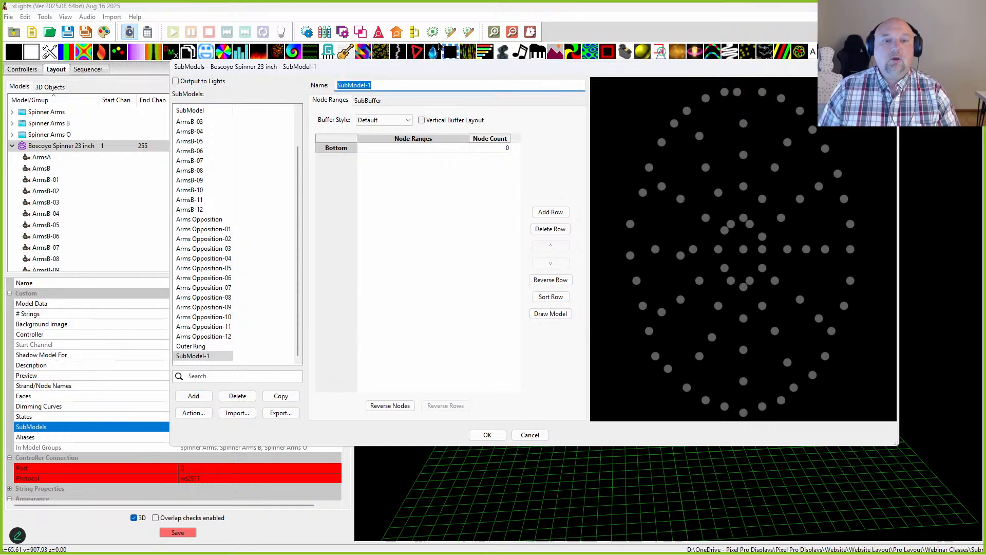
{"action": "type", "text": "Radiation"}
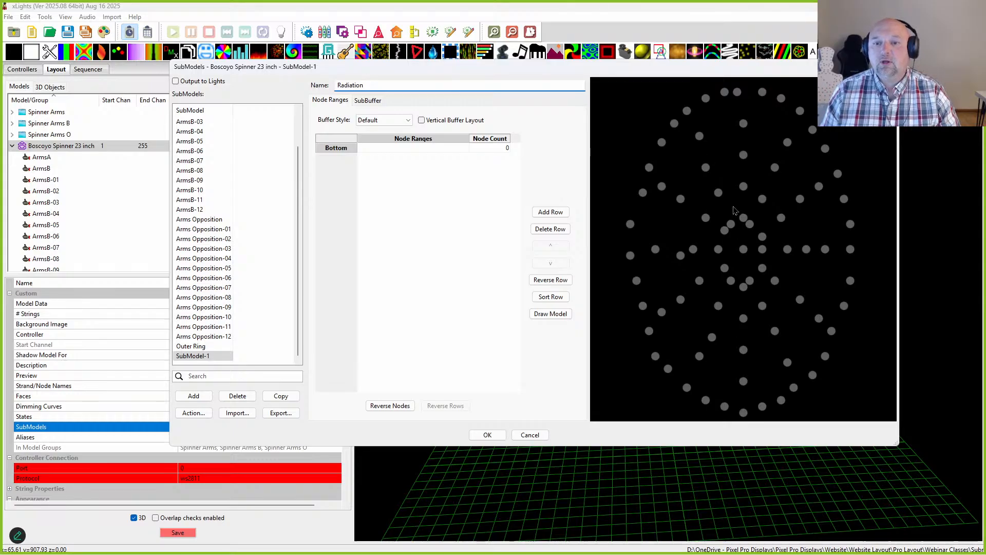
Trace the first wedge as nodes 47-41,38-34: out along the top vertical arm, along the rim, and back in along the adjacent arm
{"action": "scroll", "coordinate": [734, 211], "scroll_direction": "up", "scroll_amount": 5}
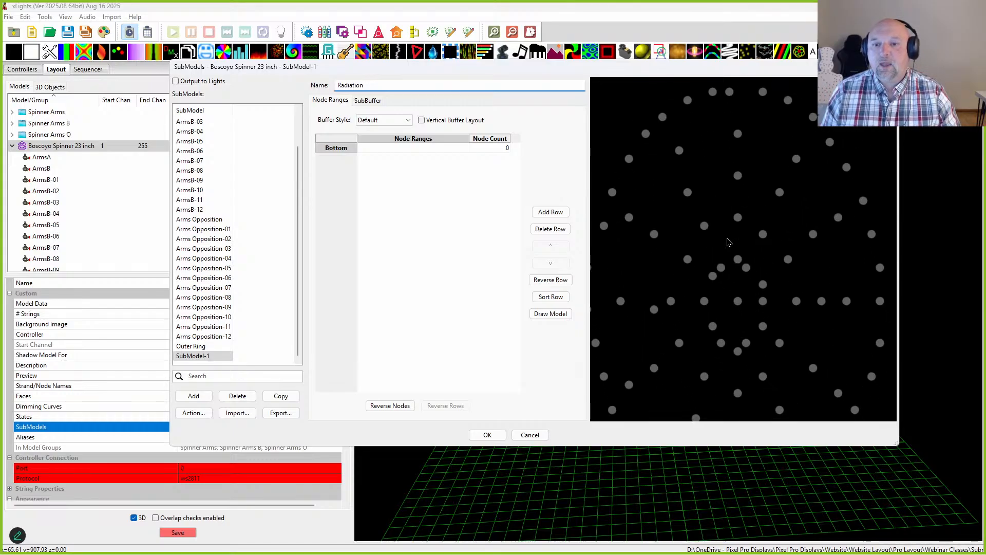
{"action": "left_click_drag", "start_coordinate": [727, 239], "coordinate": [746, 264]}
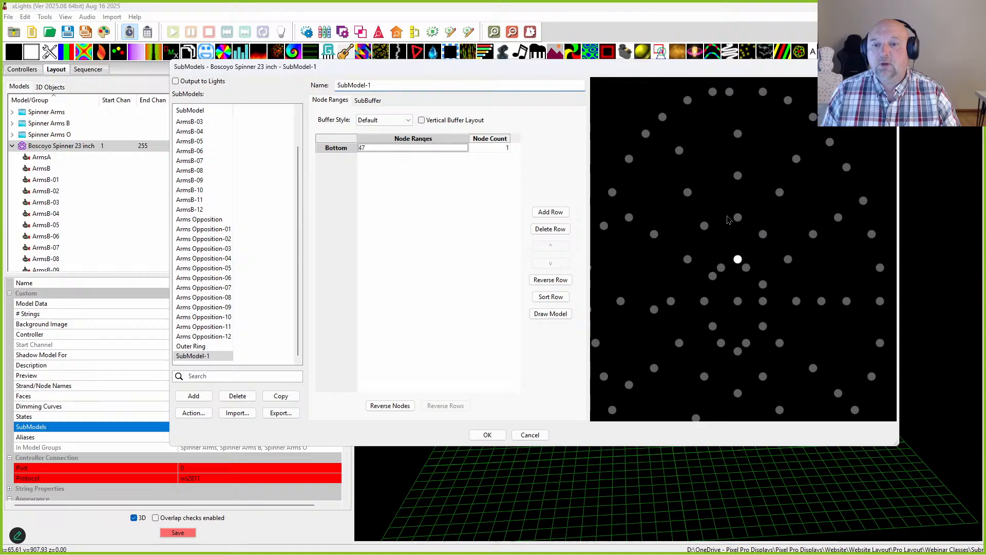
{"action": "left_click_drag", "start_coordinate": [727, 204], "coordinate": [751, 230]}
{"action": "left_click_drag", "start_coordinate": [717, 159], "coordinate": [756, 186]}
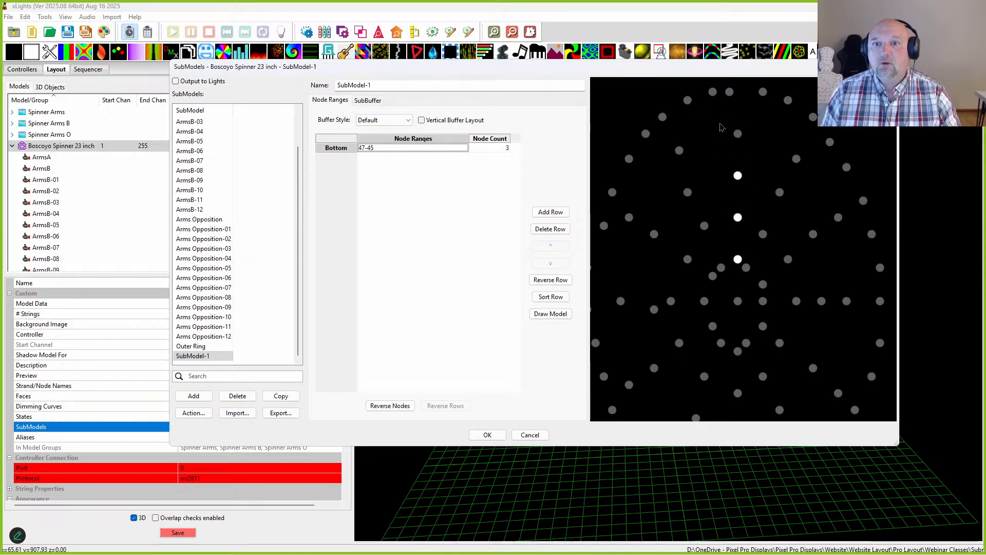
{"action": "left_click_drag", "start_coordinate": [721, 127], "coordinate": [755, 145]}
{"action": "left_click_drag", "start_coordinate": [723, 81], "coordinate": [818, 122]}
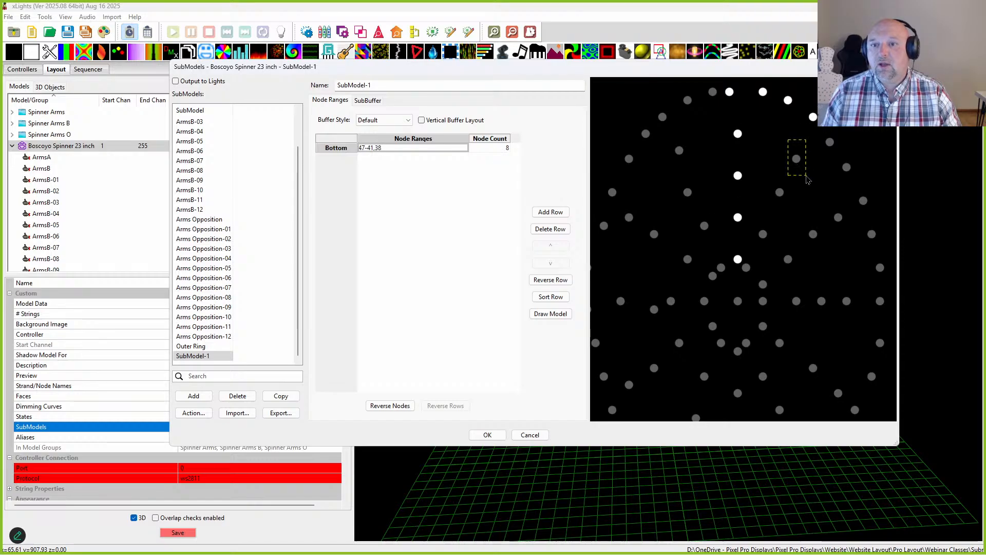
{"action": "left_click_drag", "start_coordinate": [807, 179], "coordinate": [767, 285]}
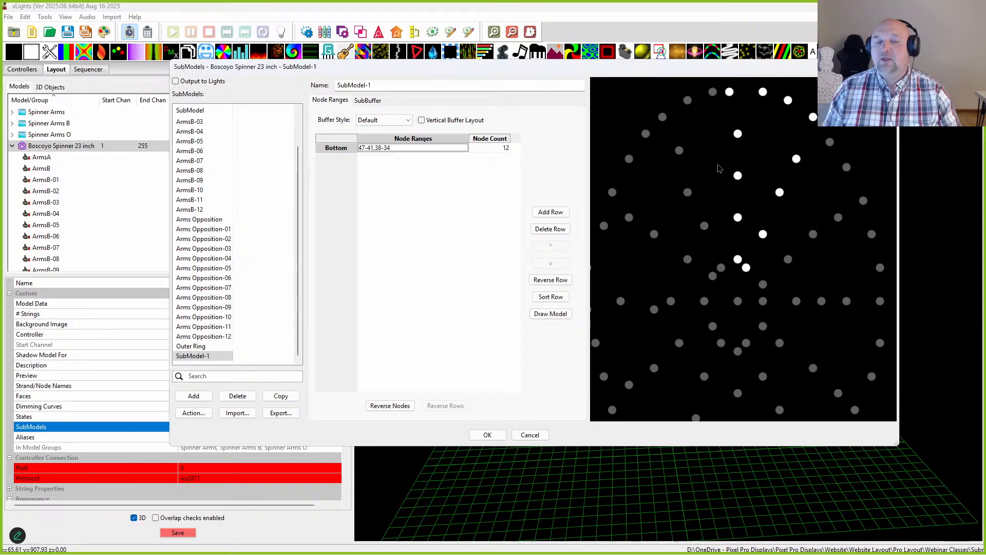
Symmetrize the wedge row rotationally with 6 degrees of symmetry and a center node identified
{"action": "right_click", "coordinate": [382, 151]}
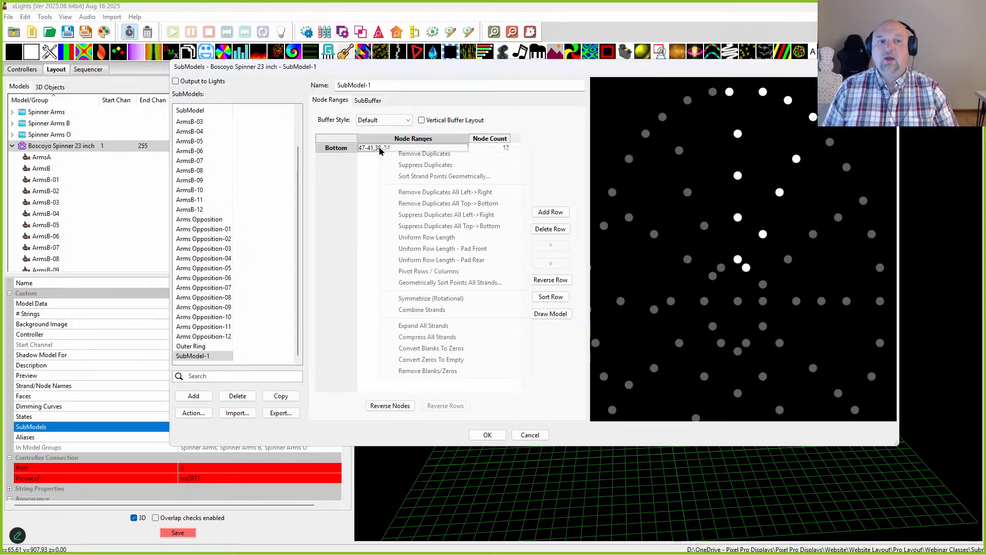
{"action": "left_click", "coordinate": [431, 300]}
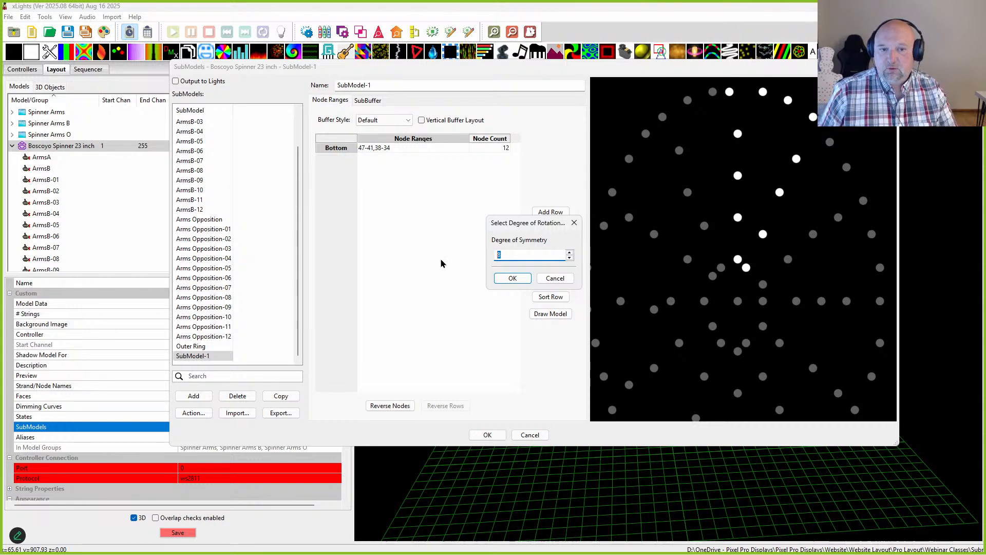
{"action": "type", "text": "6"}
{"action": "left_click", "coordinate": [500, 277]}
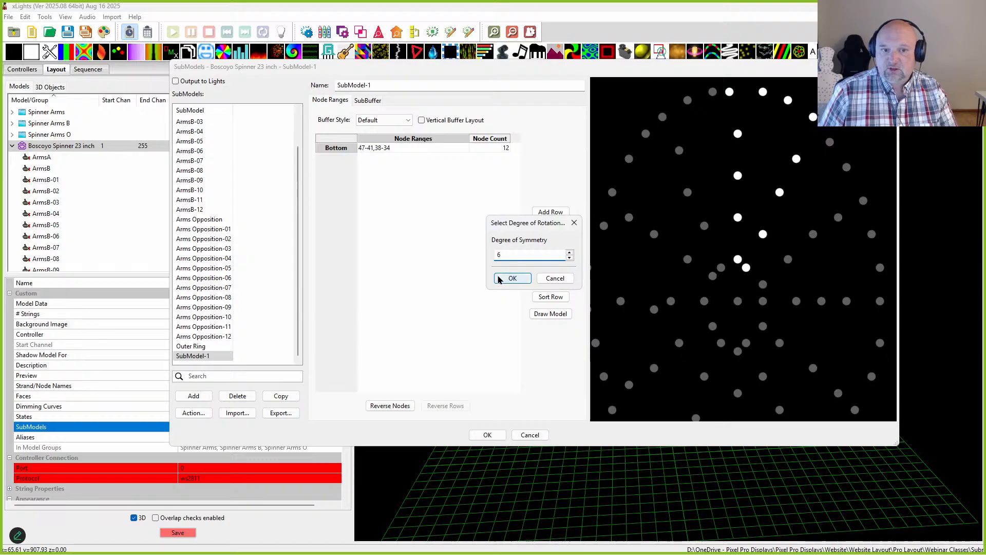
{"action": "left_click", "coordinate": [509, 287]}
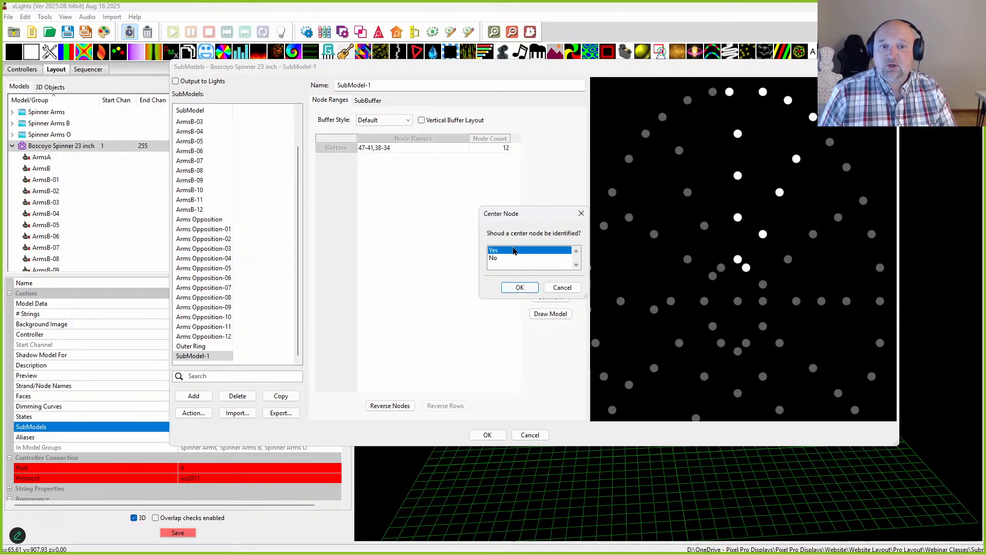
{"action": "left_click", "coordinate": [522, 288]}
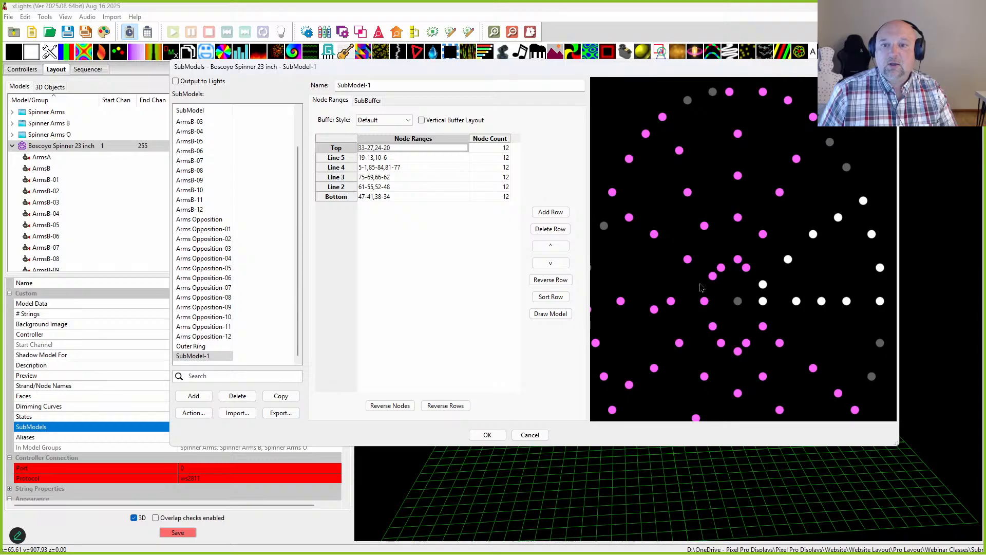
{"action": "scroll", "coordinate": [697, 287], "scroll_direction": "down", "scroll_amount": 5}
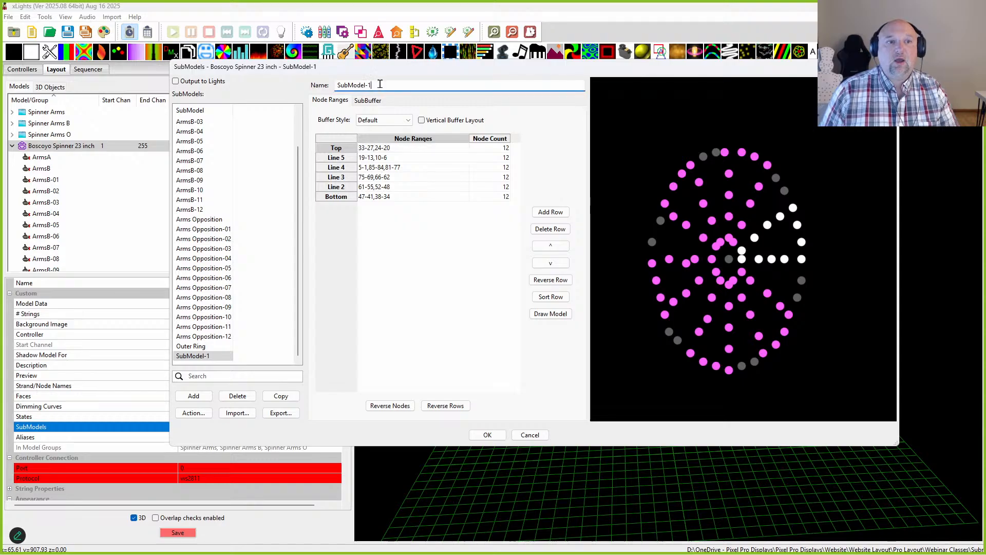
Rename the wedge submodel SubModel-1 as Radiation
{"action": "left_click_drag", "start_coordinate": [378, 86], "coordinate": [228, 61]}
{"action": "type", "text": "Radi"}
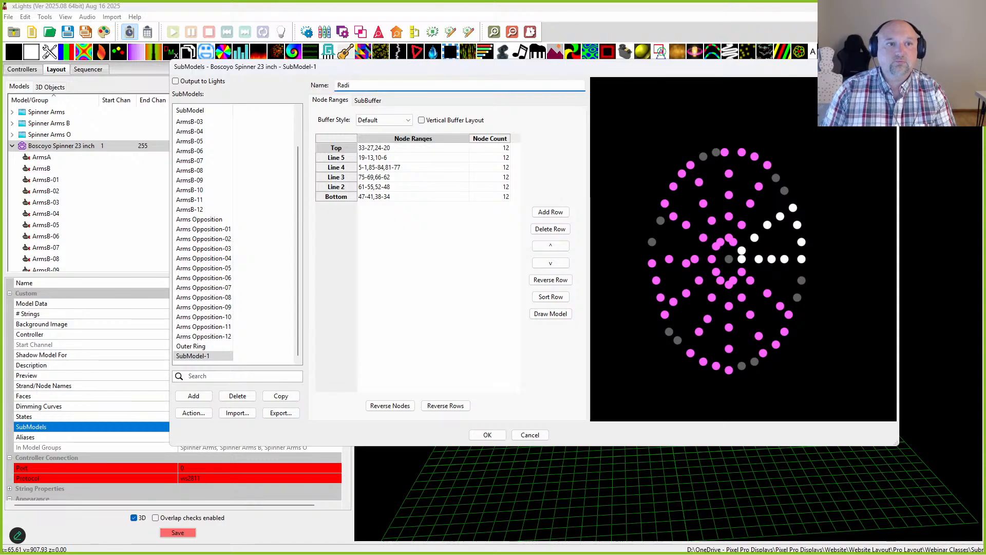
{"action": "type", "text": "ation"}
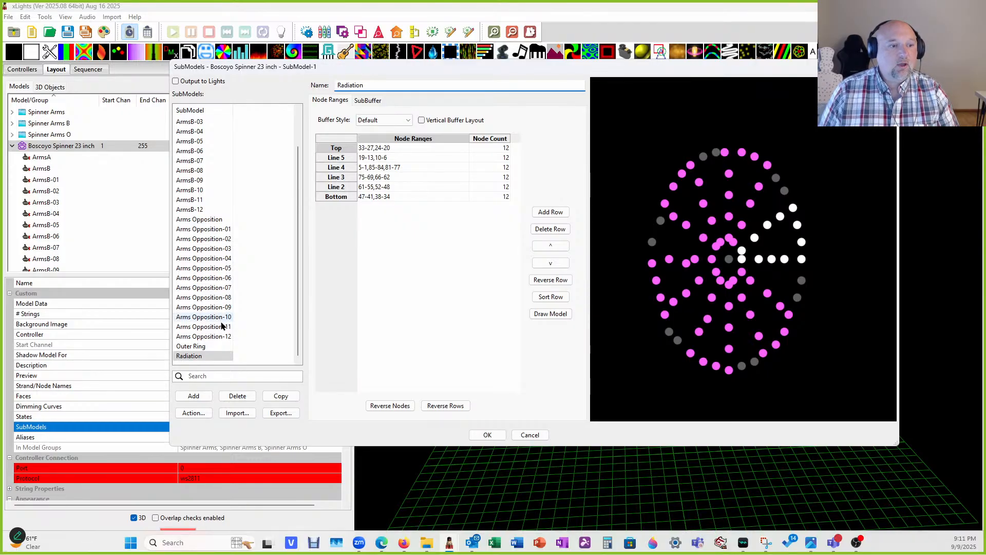
Split the Radiation submodel into separate submodels for its rows and accept the submodel changes
{"action": "right_click", "coordinate": [203, 354]}
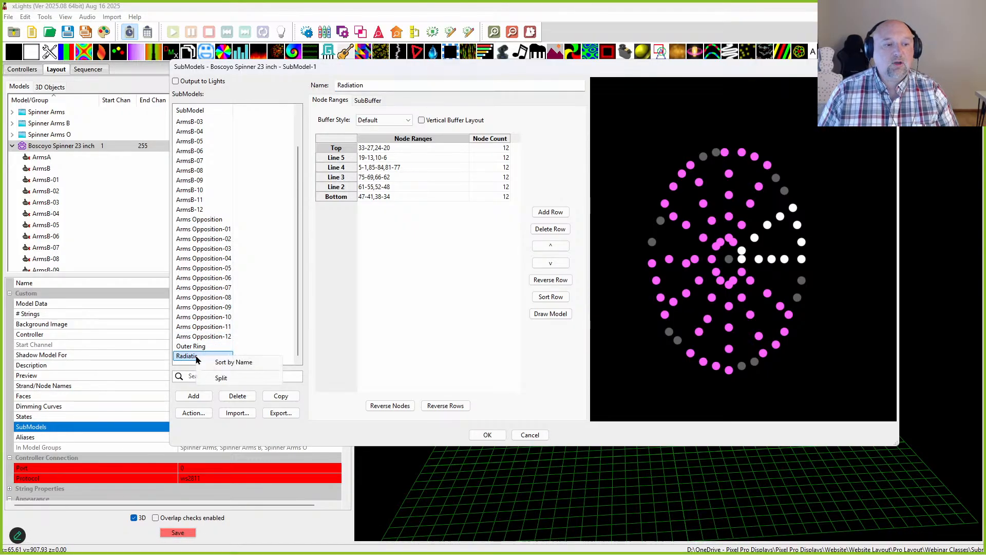
{"action": "left_click", "coordinate": [220, 378]}
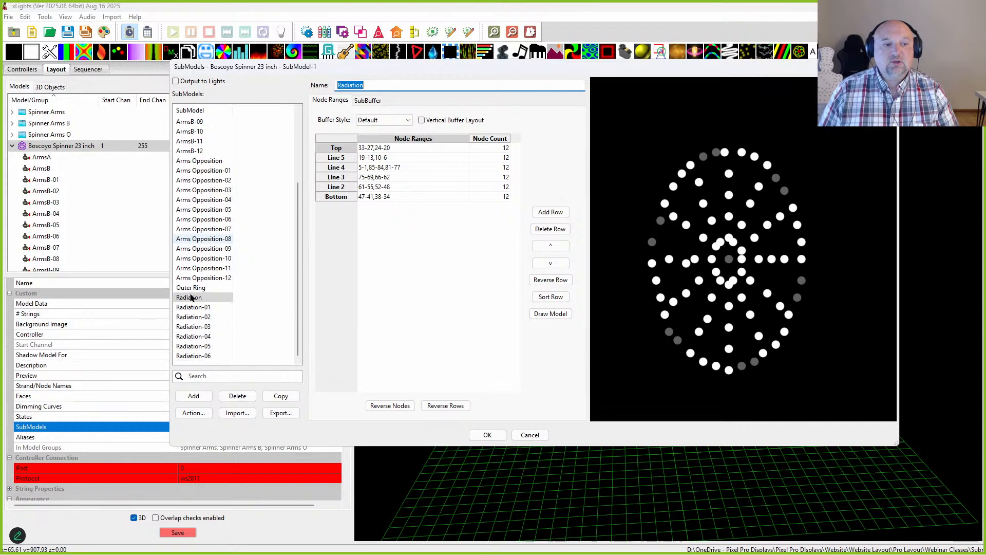
{"action": "left_click", "coordinate": [487, 435]}
Create a model group named Spinner Alert from the submodels Radiation-01 through Radiation-06
{"action": "scroll", "coordinate": [41, 197], "scroll_direction": "down", "scroll_amount": 10}
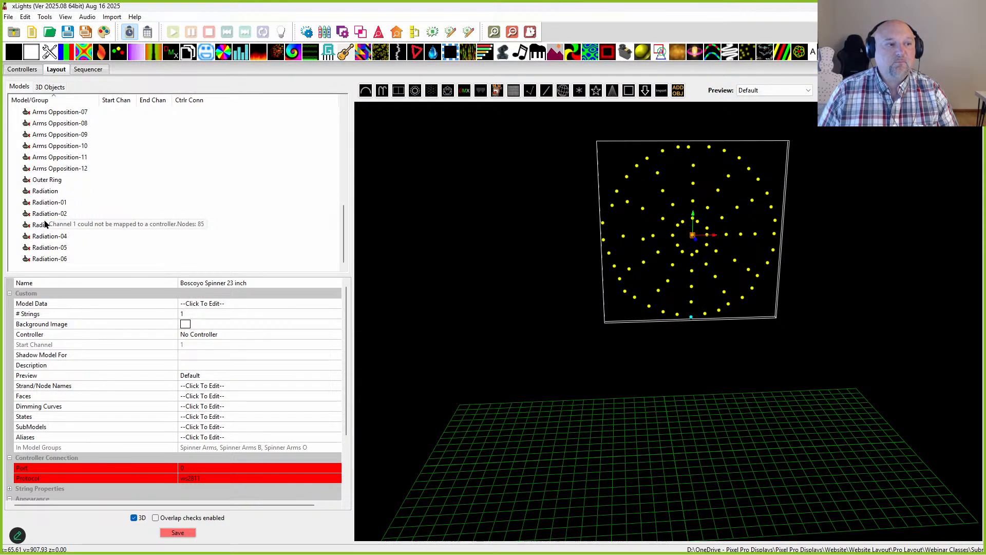
{"action": "left_click", "coordinate": [48, 202]}
{"action": "left_click", "coordinate": [48, 258], "text": "shift"}
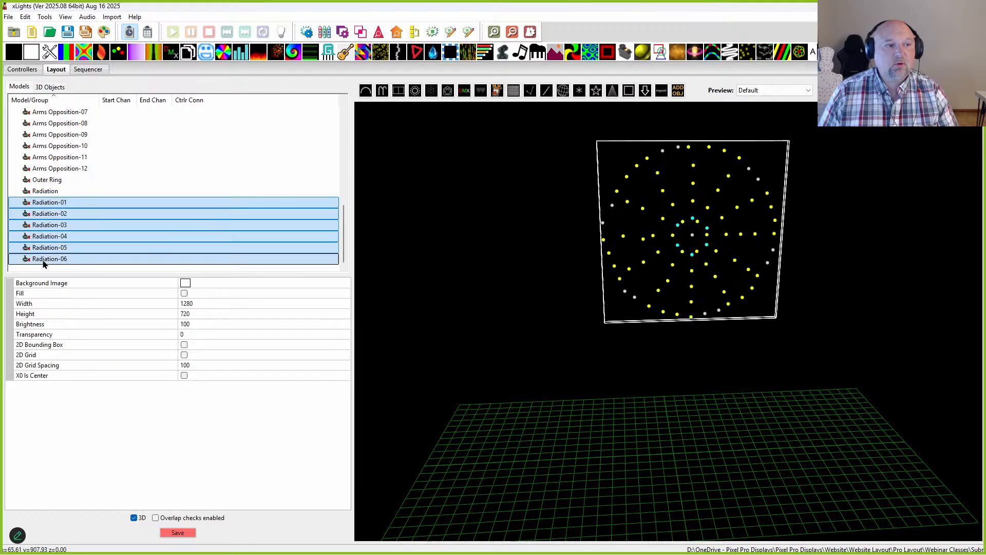
{"action": "right_click", "coordinate": [46, 259]}
{"action": "left_click", "coordinate": [72, 306]}
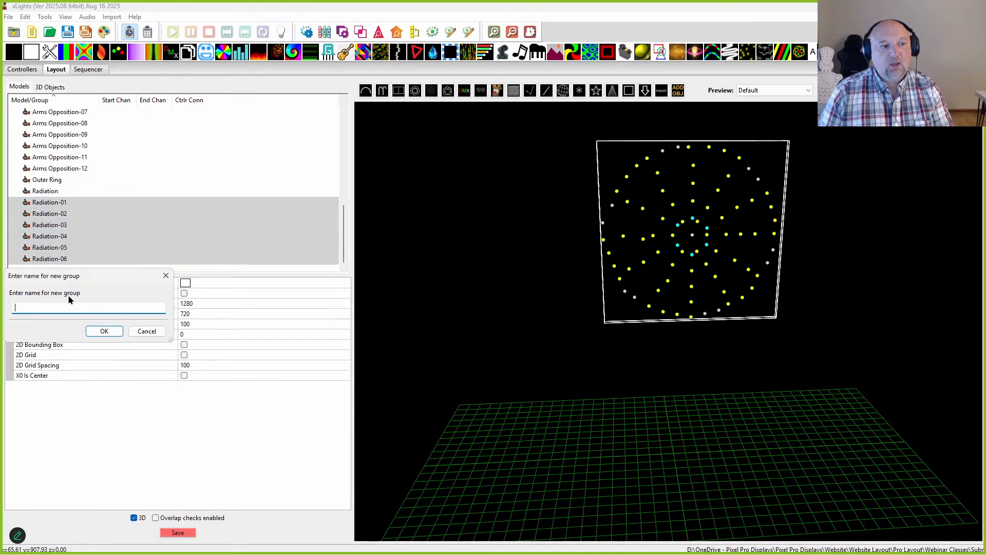
{"action": "type", "text": "Spinner Alert"}
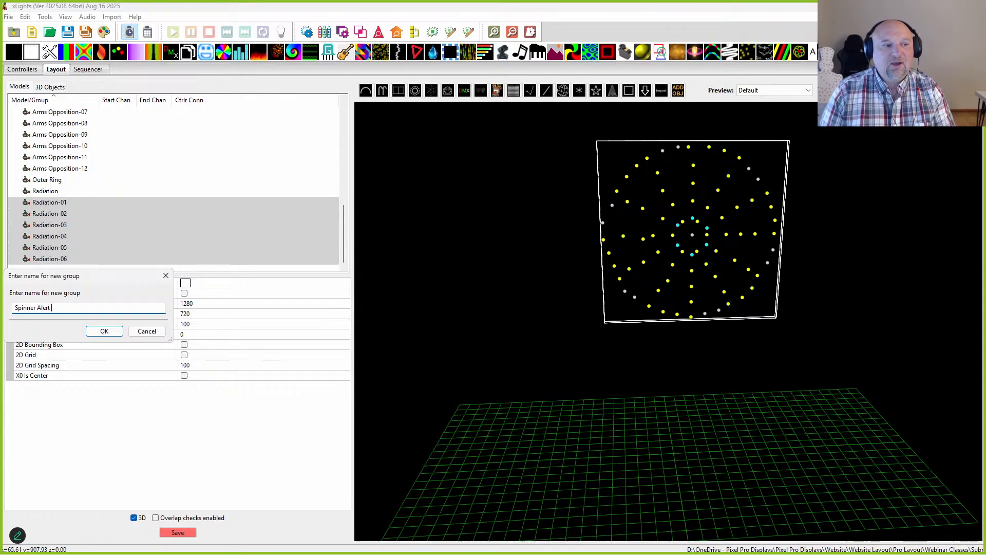
{"action": "left_click", "coordinate": [100, 331]}
Add the Spinner Alert group to the sequencer's Master View, directly after Spinner Arms B
{"action": "left_click", "coordinate": [85, 69]}
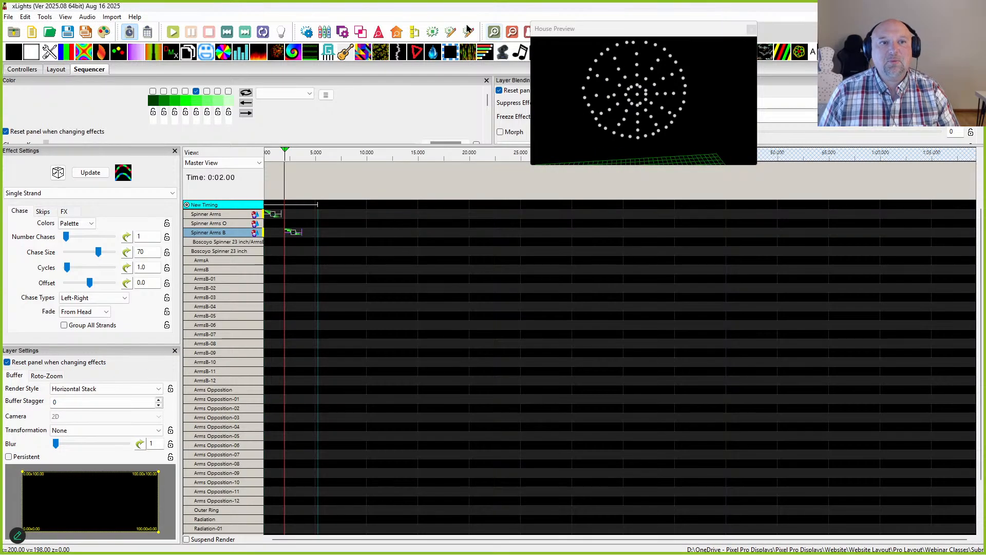
{"action": "left_click", "coordinate": [414, 32]}
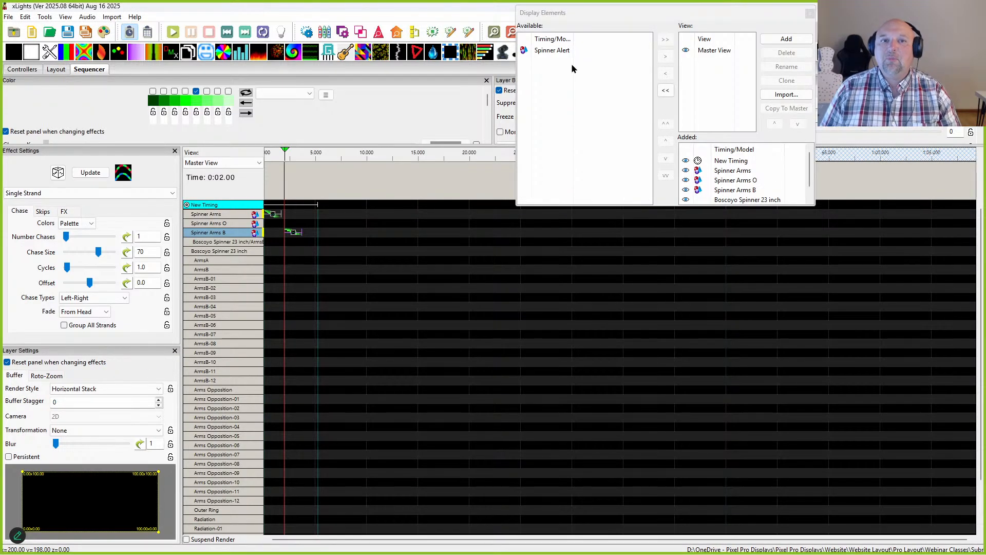
{"action": "left_click", "coordinate": [547, 50]}
{"action": "left_click_drag", "start_coordinate": [730, 206], "coordinate": [723, 205]}
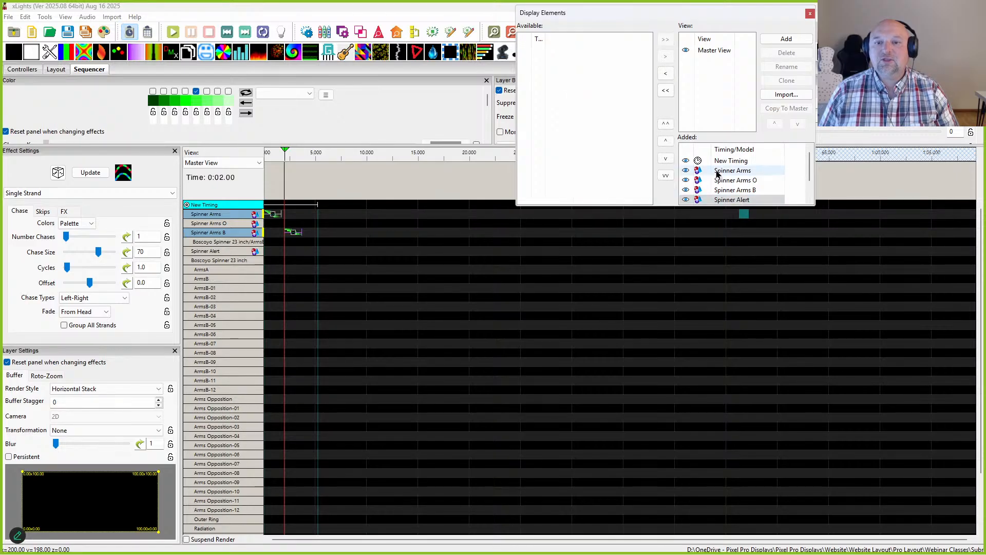
Add a timing mark at 0:08.650 on the New Timing track to create another effect interval
{"action": "left_click", "coordinate": [353, 181]}
{"action": "key", "text": "t"}
{"action": "left_click", "coordinate": [336, 252]}
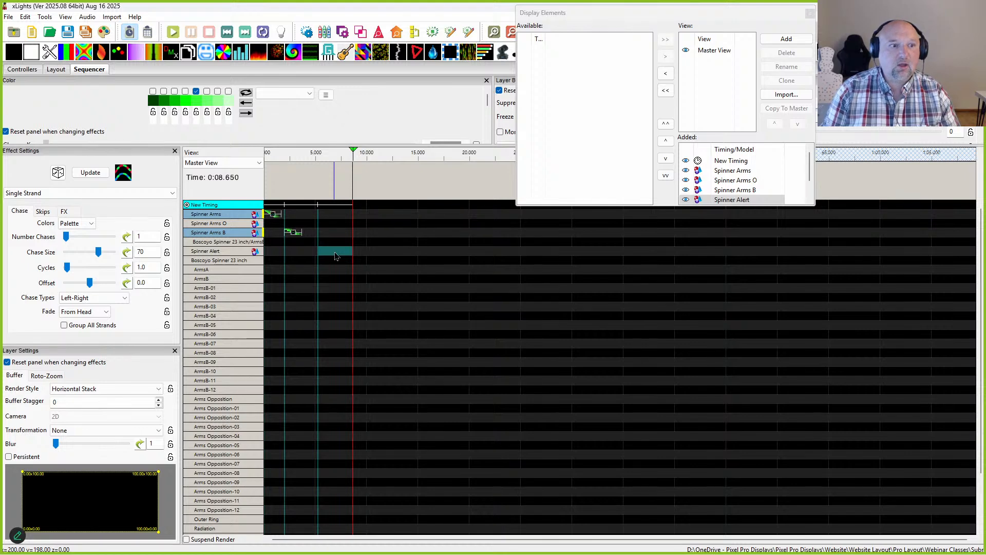
Collapse Spinner Arms B, paste the copied Single Strand effect into Spinner Alert's last timing interval, and close the display elements
{"action": "double_click", "coordinate": [210, 234]}
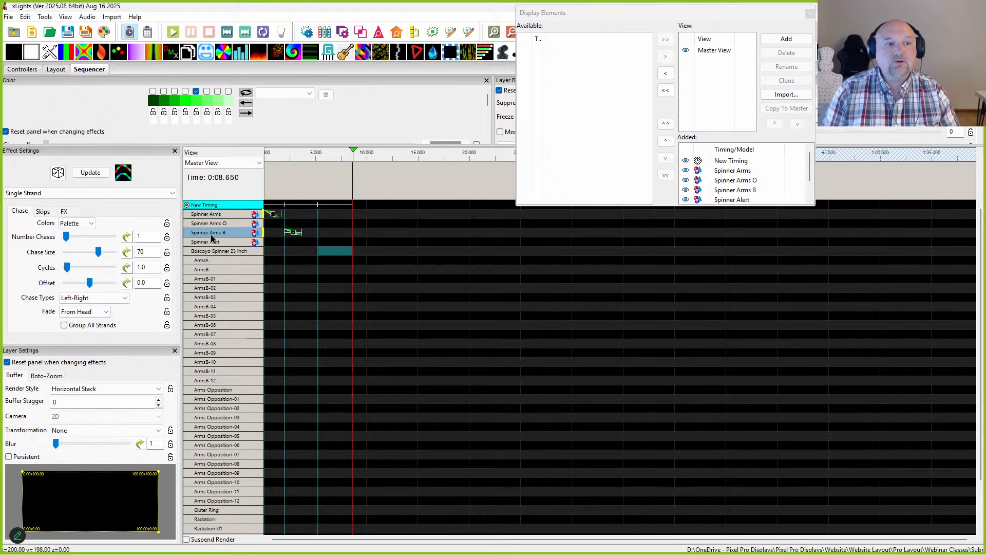
{"action": "left_click", "coordinate": [333, 245]}
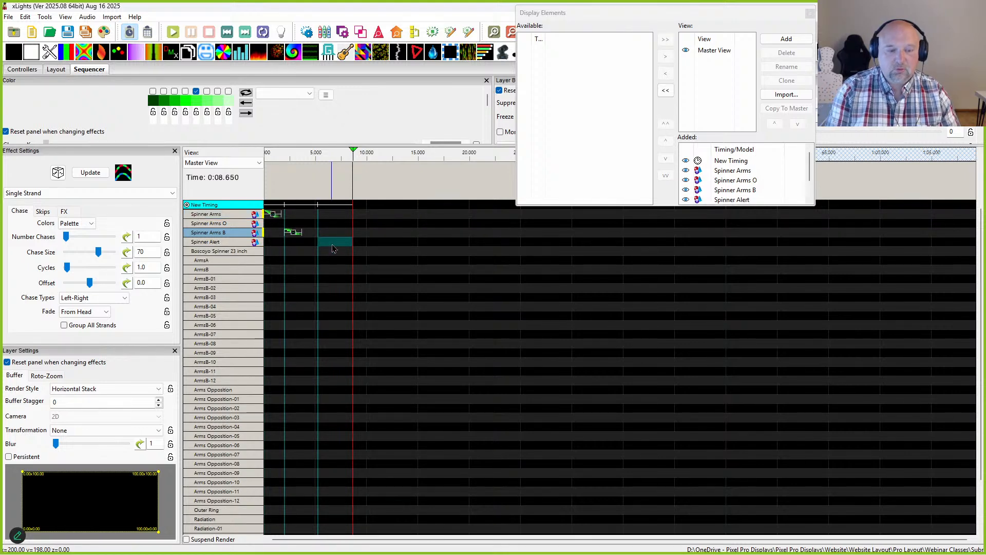
{"action": "key", "text": "ctrl+v"}
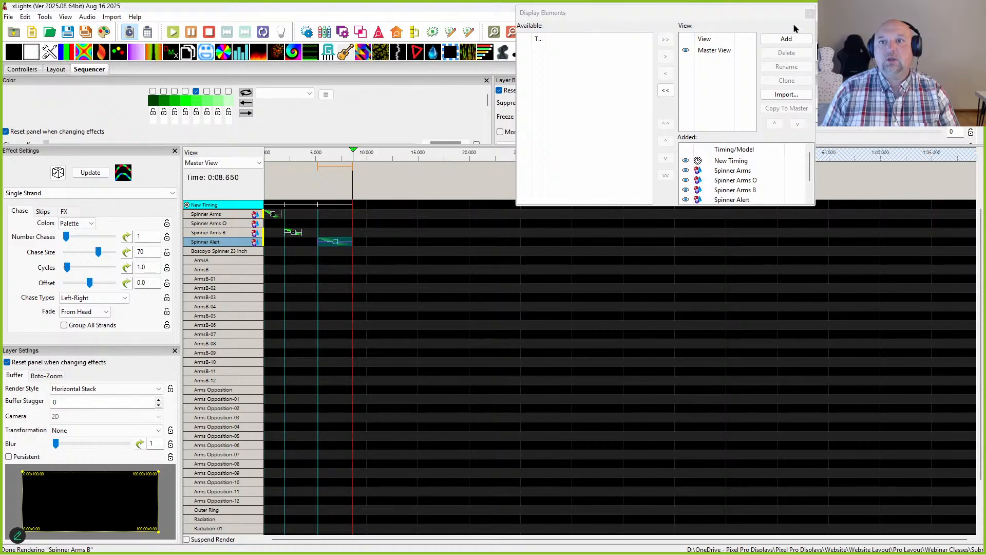
{"action": "left_click", "coordinate": [810, 13]}
Set the render style of the Spinner Alert effect to Per Model Default
{"action": "scroll", "coordinate": [628, 140], "scroll_direction": "down", "scroll_amount": 2}
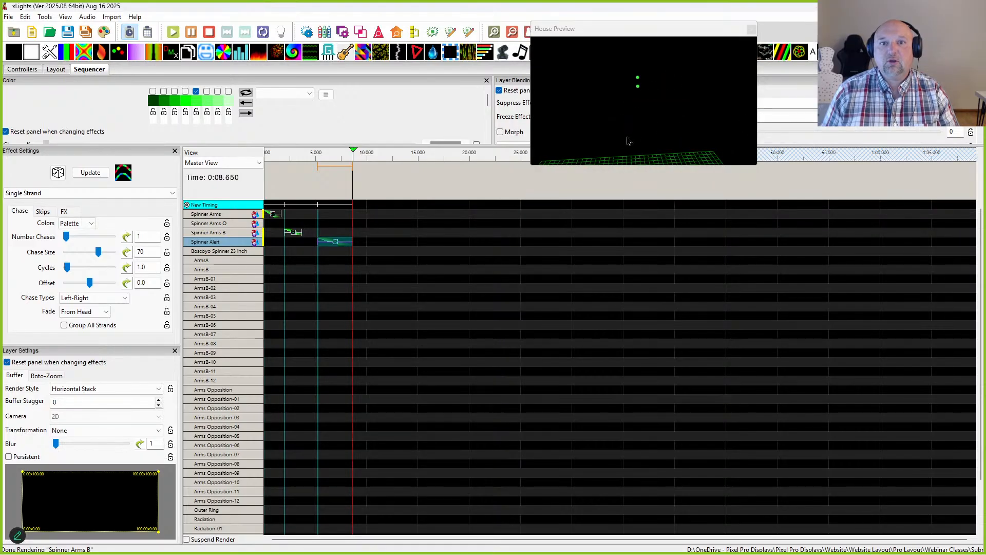
{"action": "left_click", "coordinate": [625, 152]}
{"action": "left_click_drag", "start_coordinate": [624, 149], "coordinate": [622, 133]}
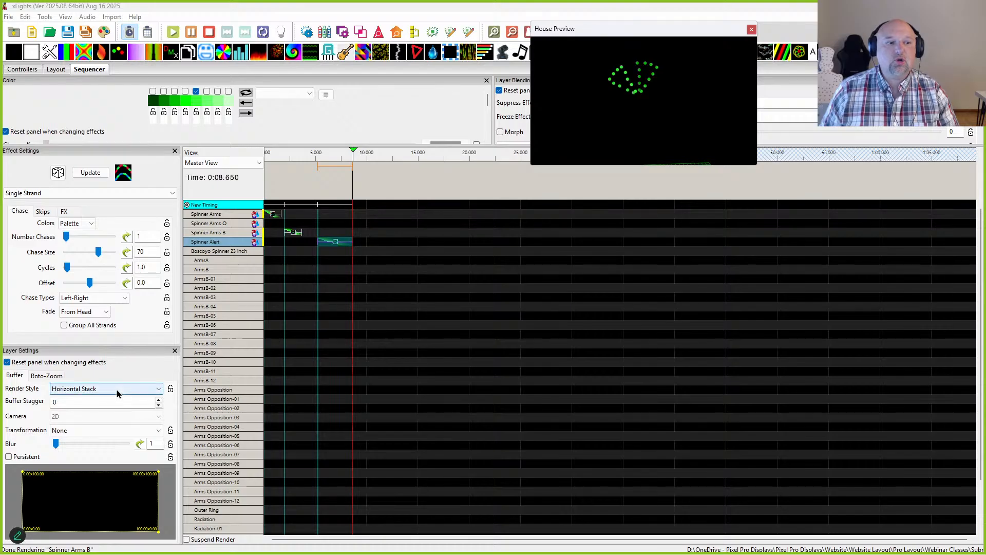
{"action": "left_click", "coordinate": [97, 389]}
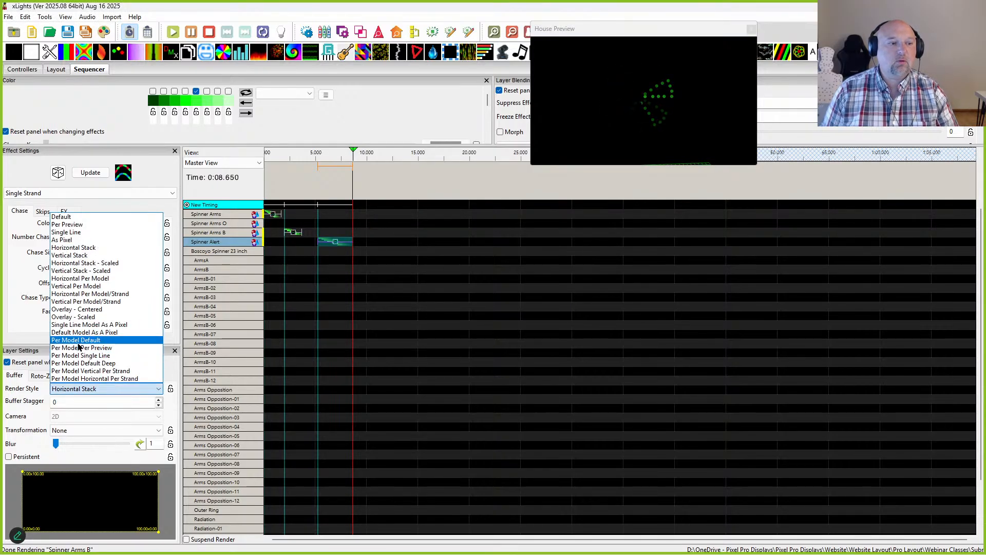
{"action": "left_click", "coordinate": [78, 340]}
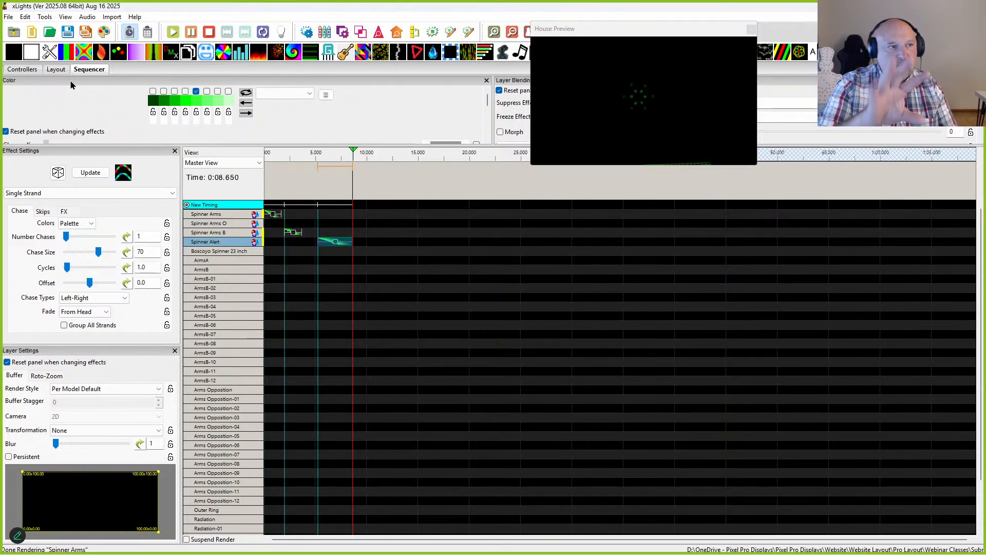
Add a new submodel named Vs to the Boscoyo Spinner 23 inch model in the layout
{"action": "left_click", "coordinate": [57, 70]}
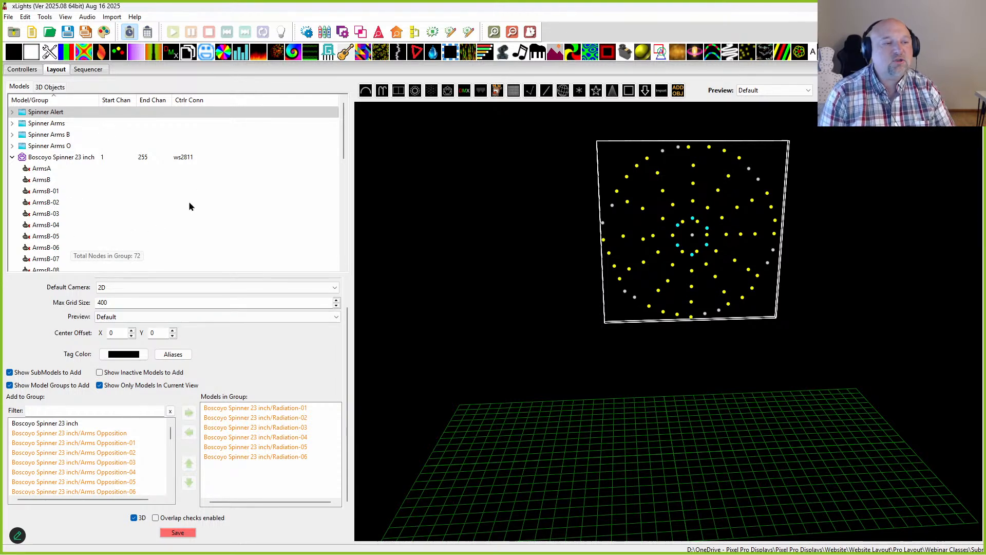
{"action": "left_click", "coordinate": [54, 159]}
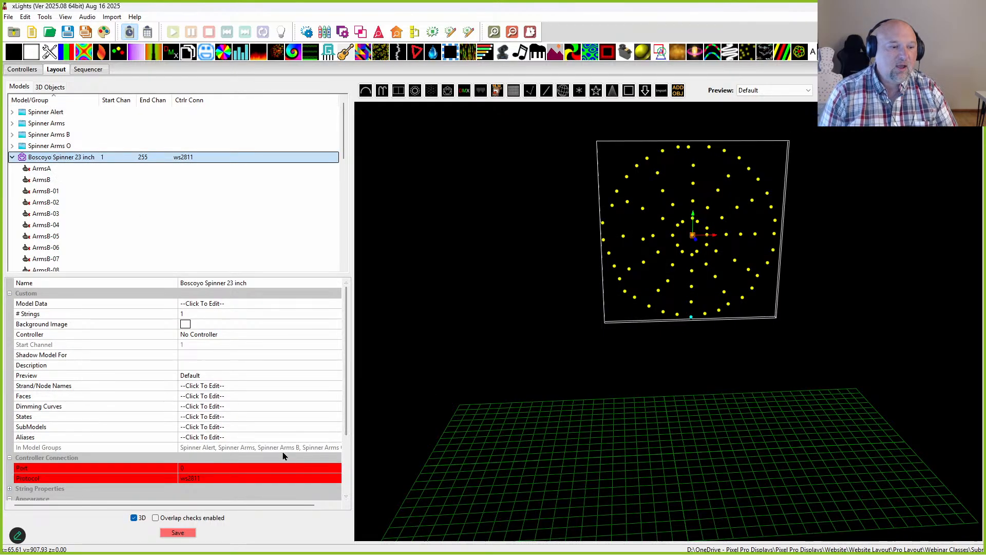
{"action": "left_click", "coordinate": [280, 417]}
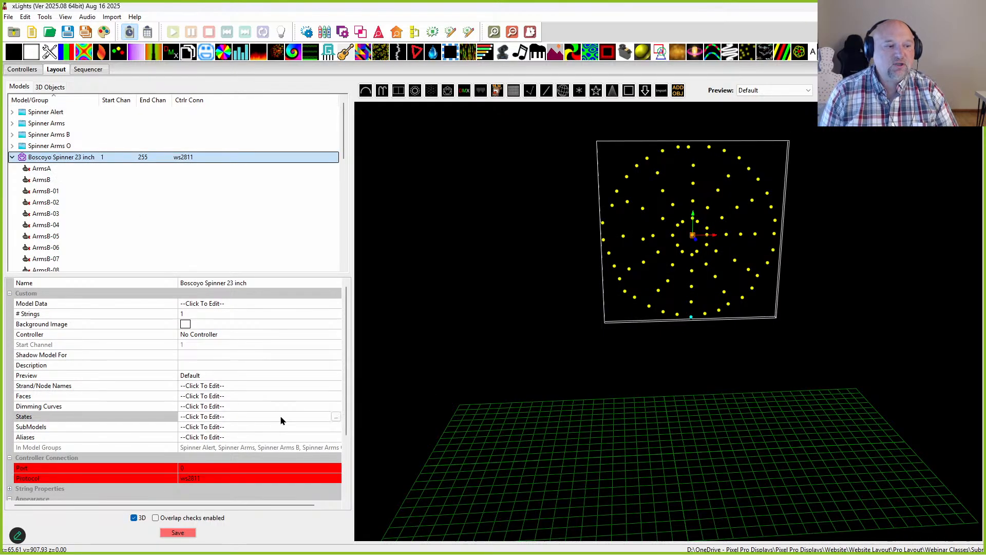
{"action": "left_click", "coordinate": [304, 424]}
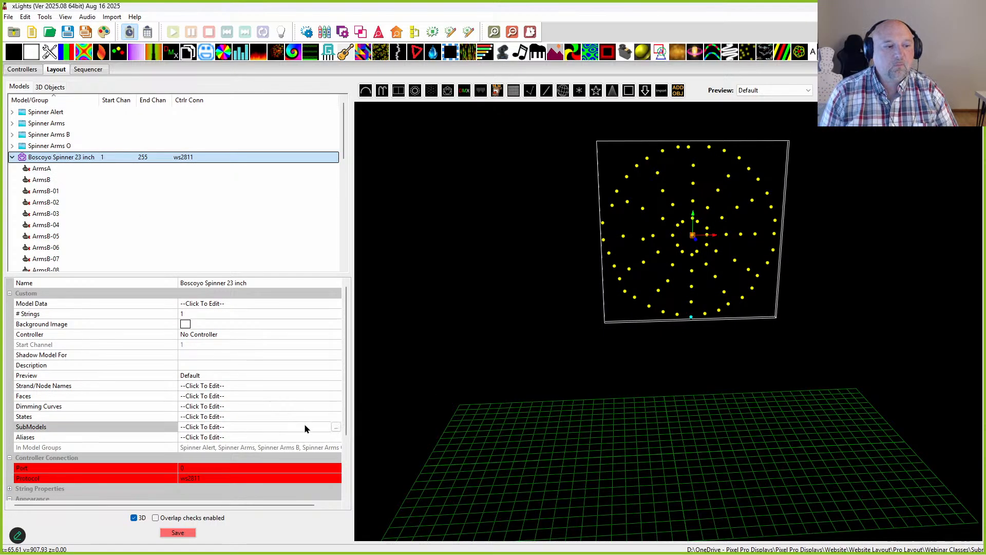
{"action": "left_click", "coordinate": [336, 427]}
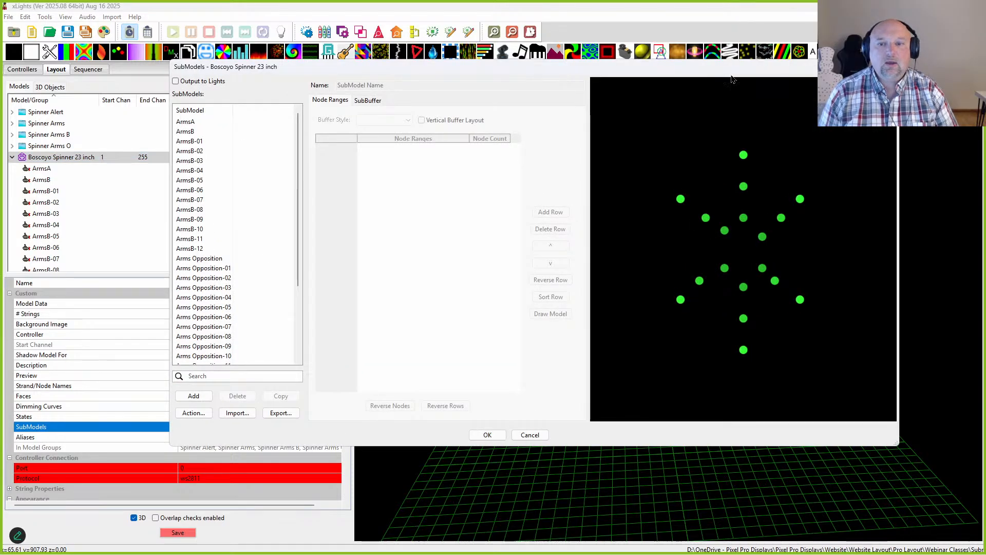
{"action": "left_click", "coordinate": [194, 397]}
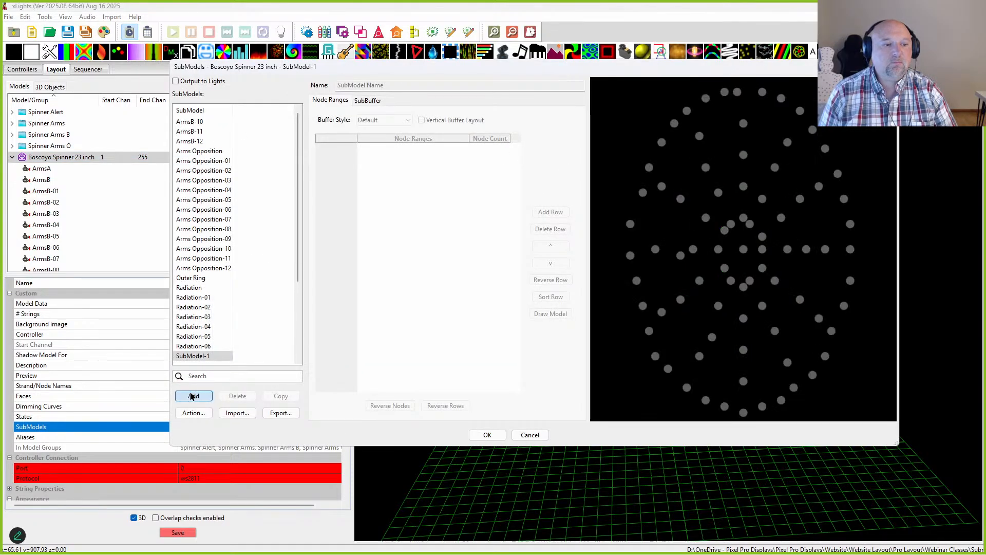
{"action": "left_click", "coordinate": [388, 86]}
{"action": "left_click_drag", "start_coordinate": [388, 86], "coordinate": [308, 92]}
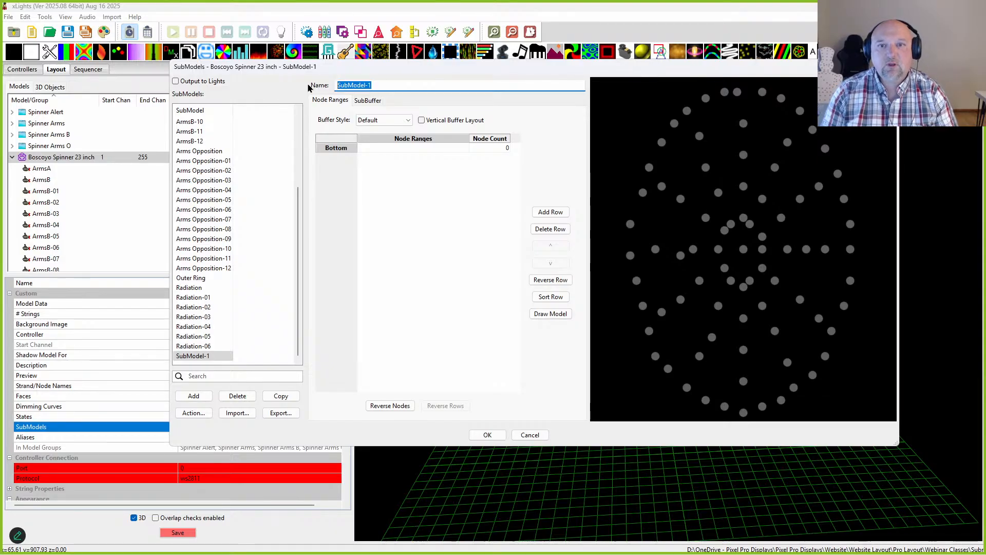
{"action": "type", "text": "VB"}
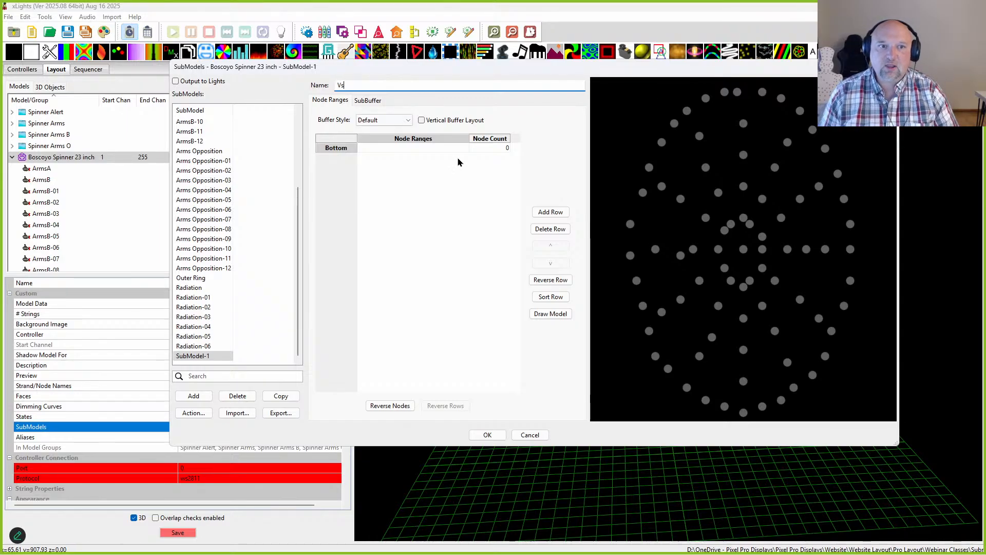
Fill the Vs submodel's row with nodes 50-48,76,47-45, running down one arm, through the center, and out the top vertical arm
{"action": "left_click", "coordinate": [414, 149]}
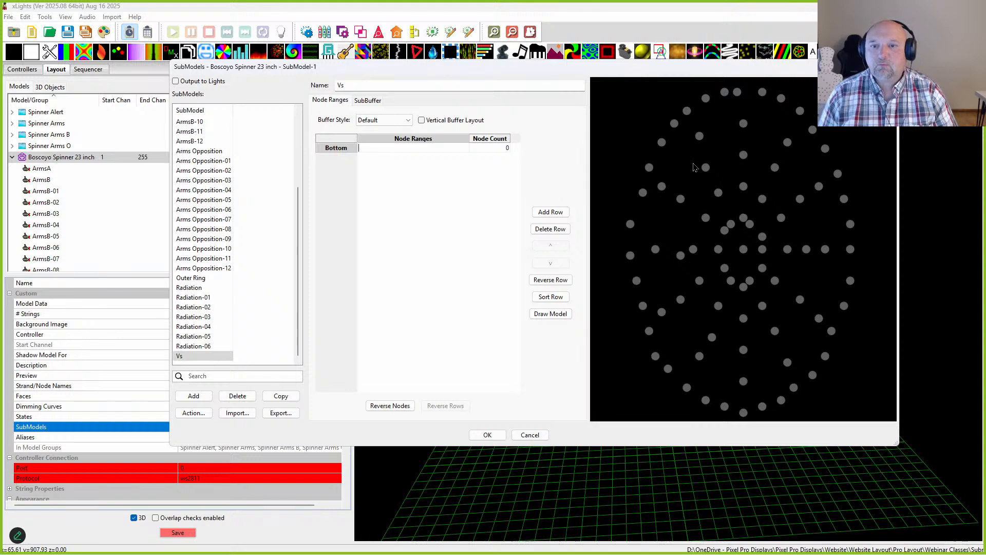
{"action": "left_click_drag", "start_coordinate": [694, 164], "coordinate": [734, 241]}
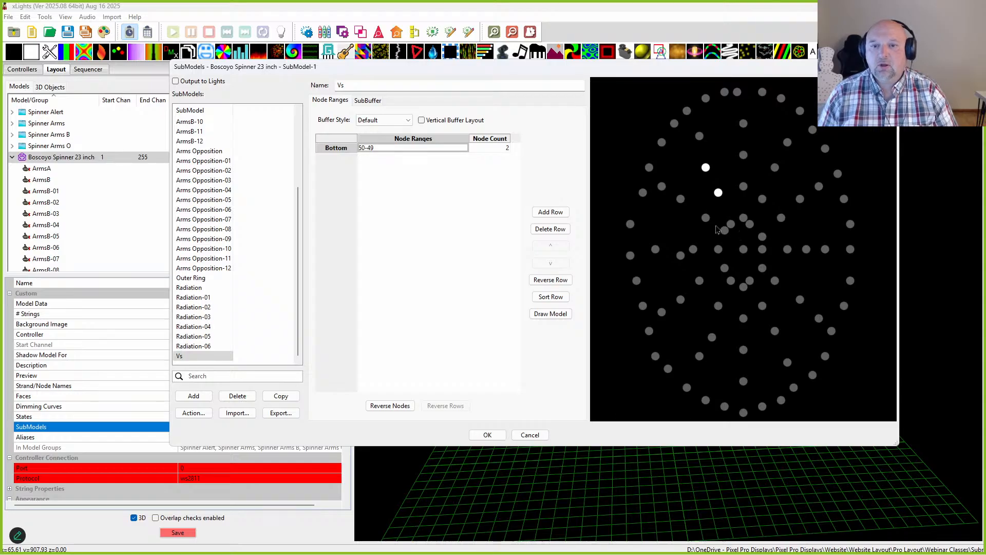
{"action": "scroll", "coordinate": [724, 232], "scroll_direction": "up", "scroll_amount": 3}
{"action": "left_click_drag", "start_coordinate": [697, 209], "coordinate": [703, 234]}
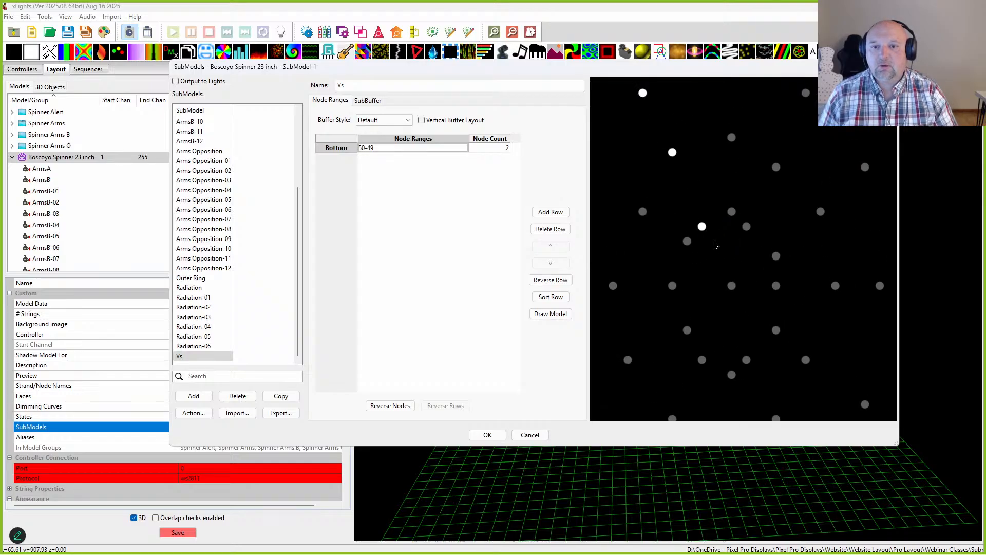
{"action": "left_click_drag", "start_coordinate": [717, 273], "coordinate": [752, 307]}
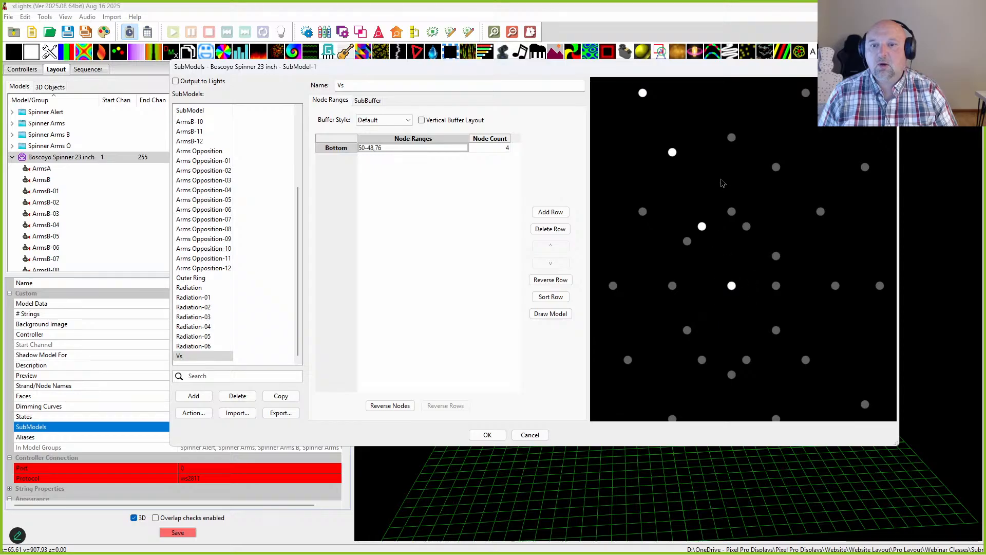
{"action": "left_click_drag", "start_coordinate": [721, 180], "coordinate": [744, 233]}
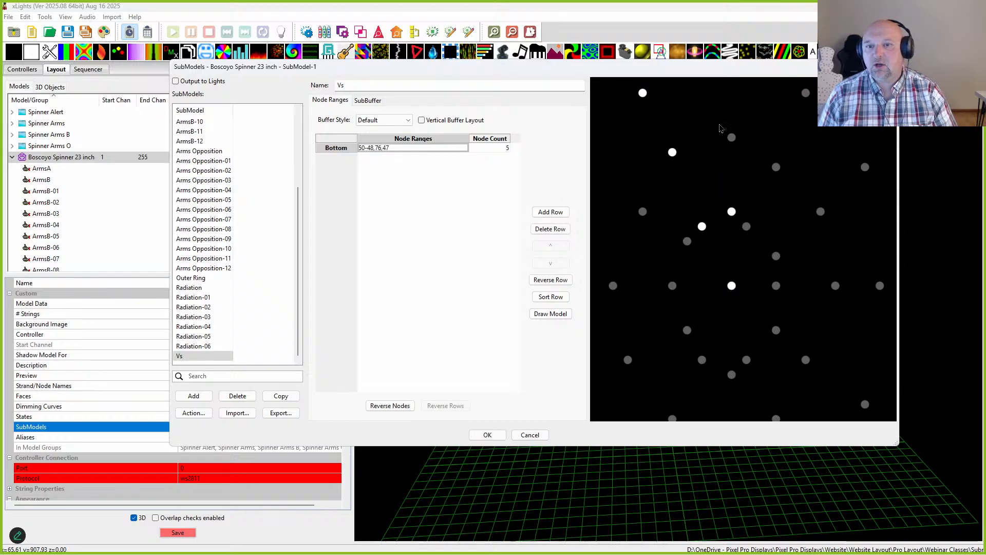
{"action": "left_click_drag", "start_coordinate": [719, 121], "coordinate": [769, 296]}
{"action": "left_click_drag", "start_coordinate": [748, 187], "coordinate": [773, 237]}
{"action": "scroll", "coordinate": [740, 285], "scroll_direction": "down", "scroll_amount": 6}
{"action": "left_click_drag", "start_coordinate": [739, 287], "coordinate": [747, 219]}
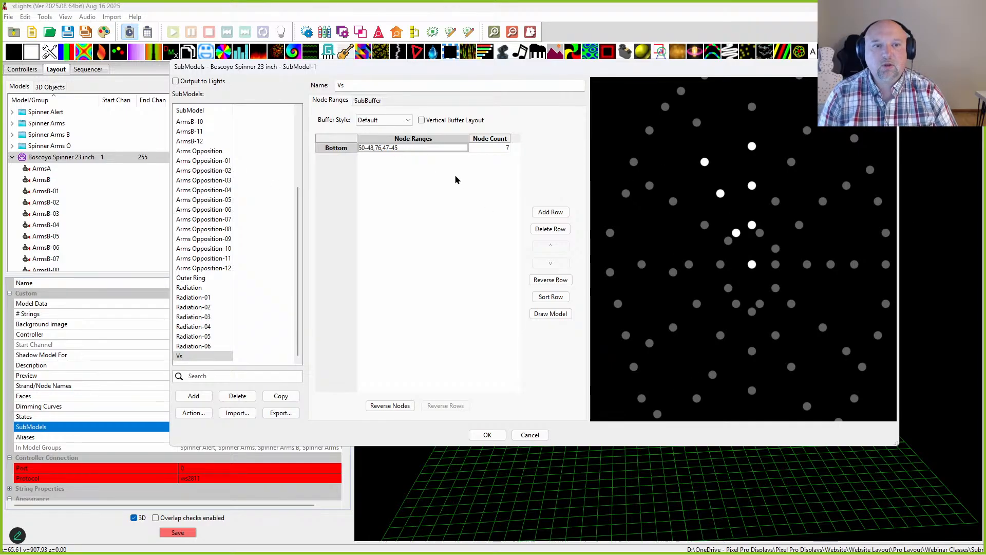
Symmetrize the Vs row with six-fold rotation, squaring the aspect ratio and identifying a center node, then check the generated rows in the preview
{"action": "right_click", "coordinate": [382, 150]}
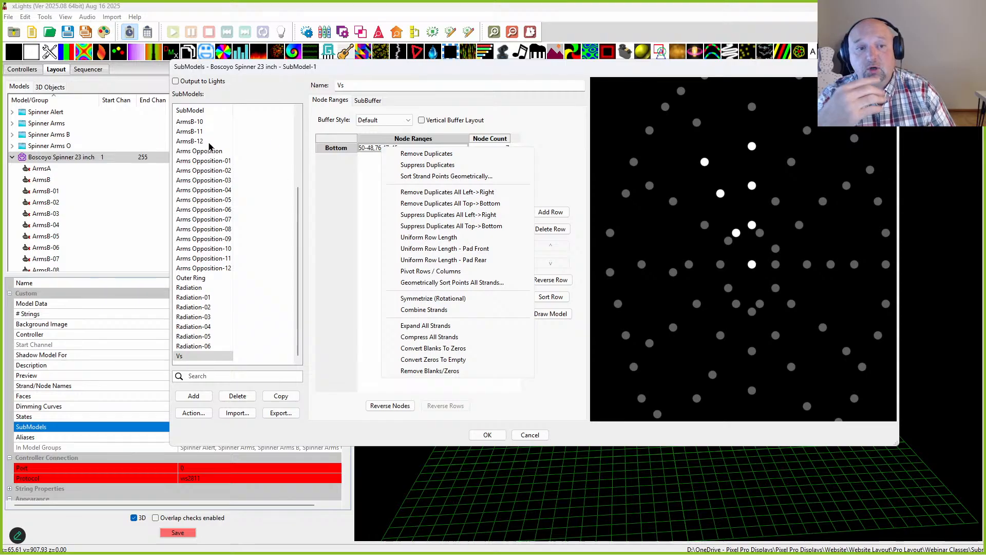
{"action": "left_click", "coordinate": [419, 299]}
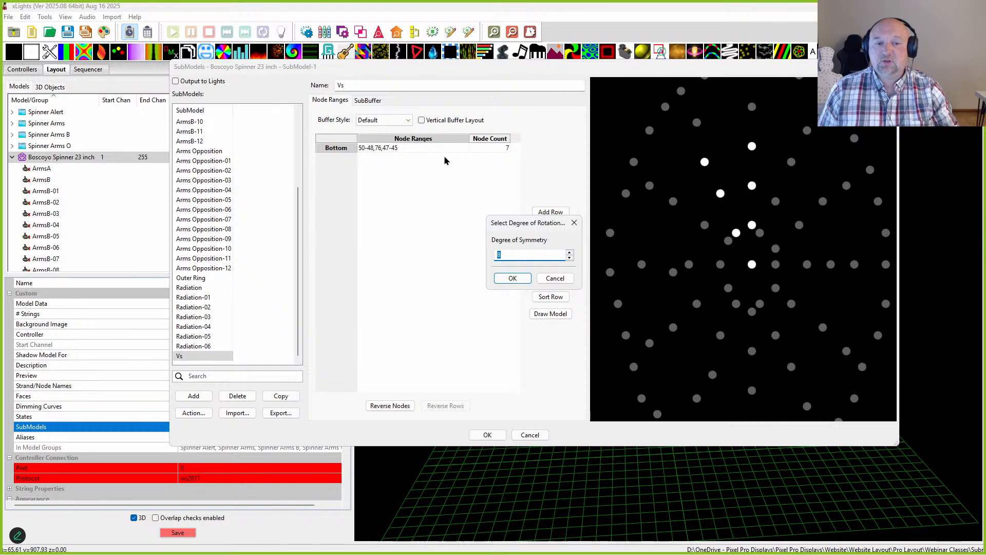
{"action": "type", "text": "6"}
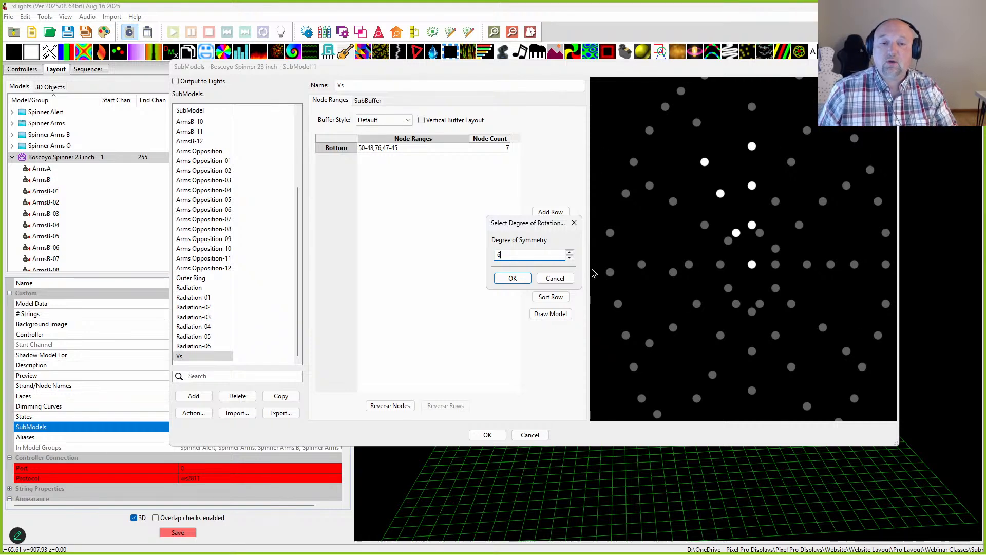
{"action": "left_click", "coordinate": [512, 279]}
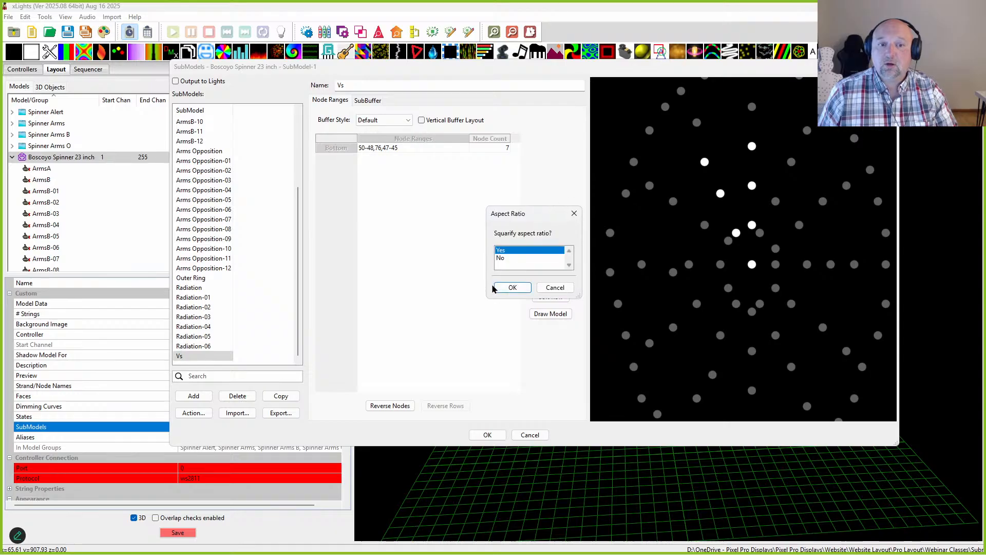
{"action": "left_click", "coordinate": [513, 287]}
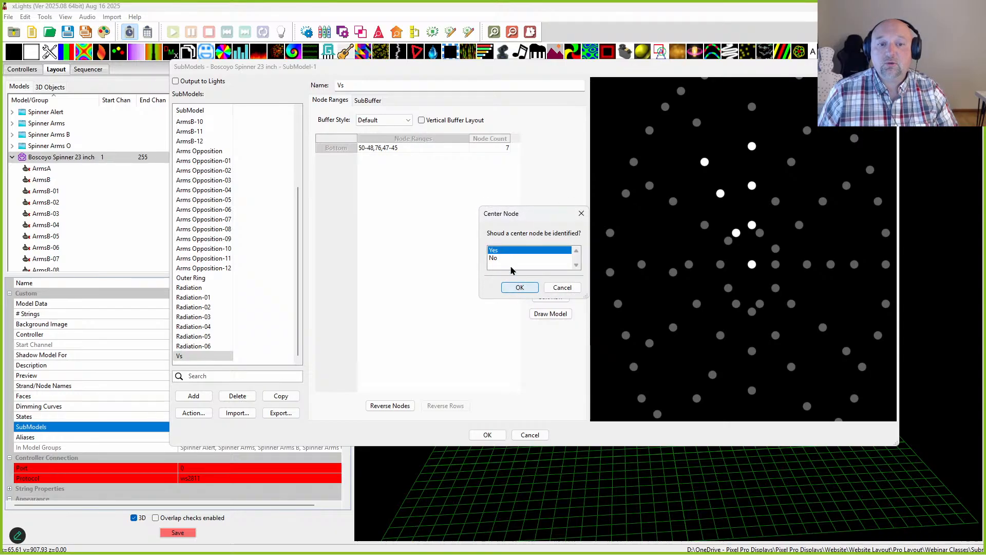
{"action": "left_click", "coordinate": [518, 286]}
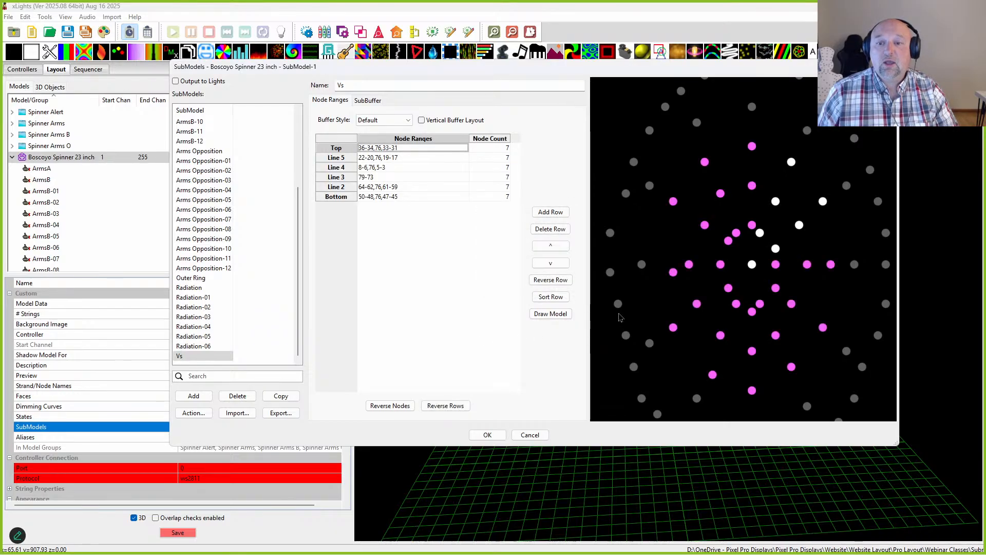
{"action": "left_click", "coordinate": [371, 149]}
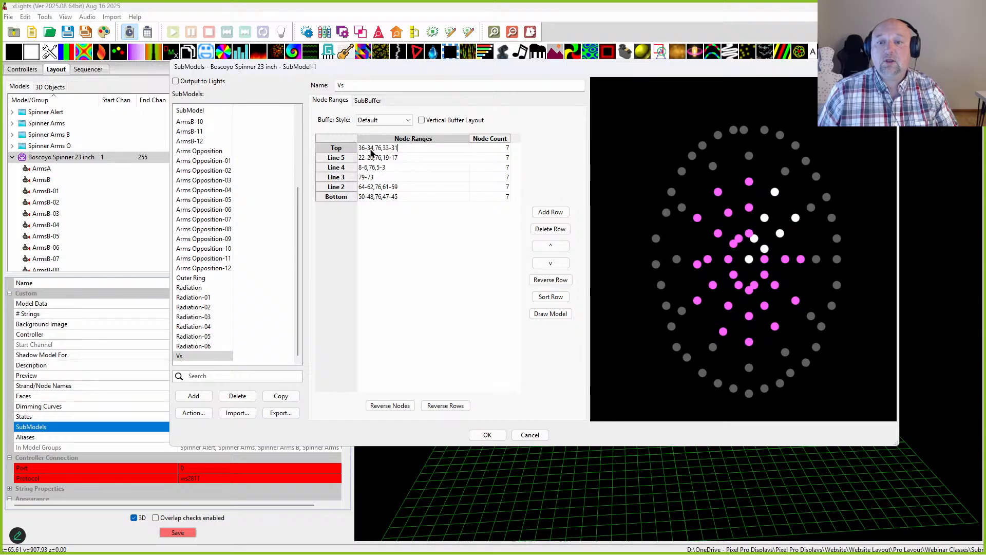
{"action": "left_click", "coordinate": [339, 147]}
{"action": "left_click", "coordinate": [342, 160]}
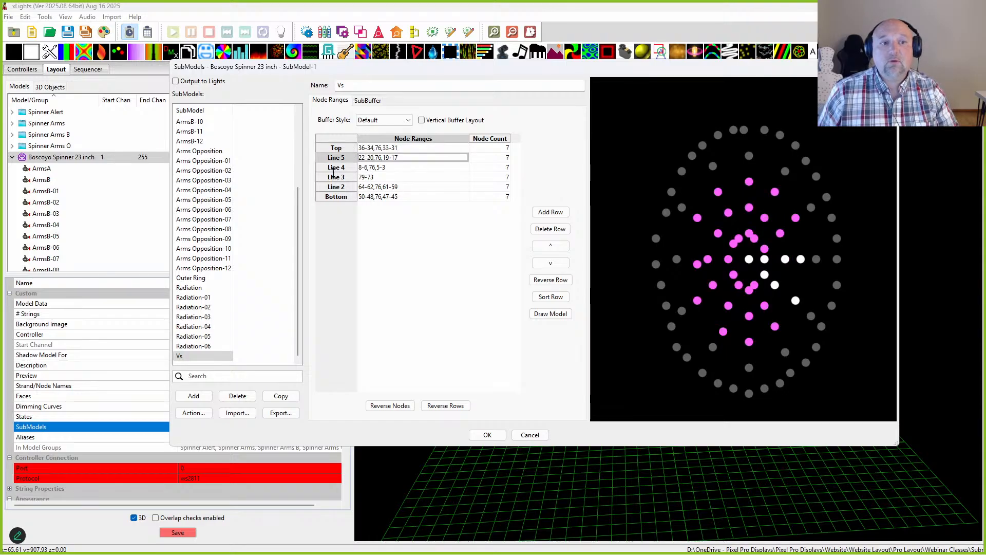
{"action": "left_click", "coordinate": [334, 180]}
{"action": "left_click", "coordinate": [332, 197]}
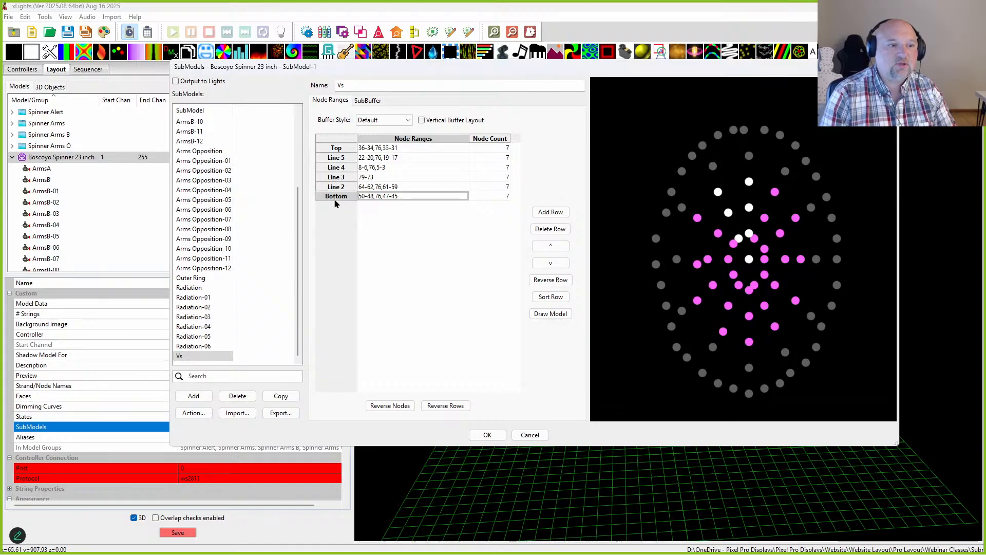
Add another submodel and fill its row with nodes 51-52,54-53,43-44, linking two arm tips across the outer ring
{"action": "left_click", "coordinate": [194, 395]}
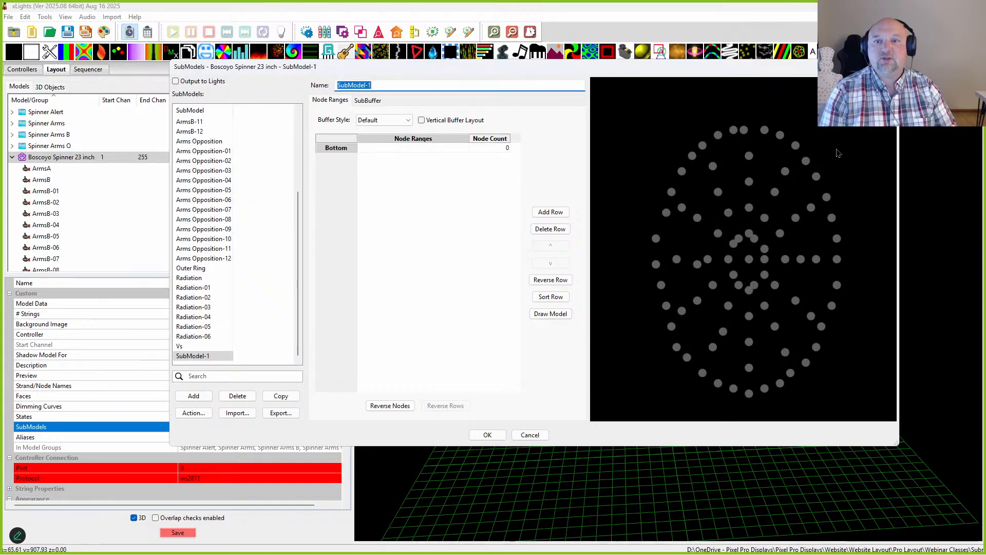
{"action": "left_click", "coordinate": [713, 165]}
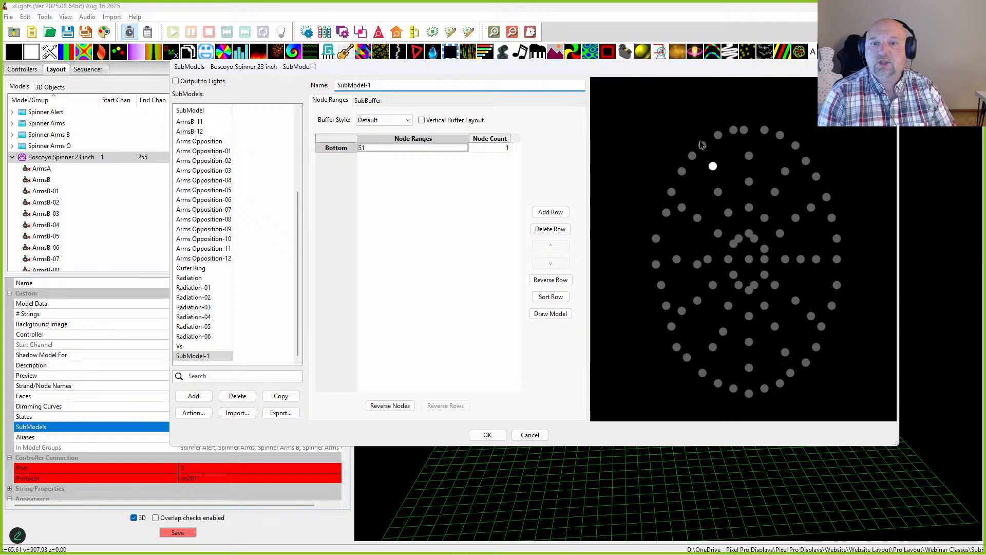
{"action": "left_click_drag", "start_coordinate": [693, 133], "coordinate": [711, 153]}
{"action": "left_click_drag", "start_coordinate": [704, 121], "coordinate": [765, 171]}
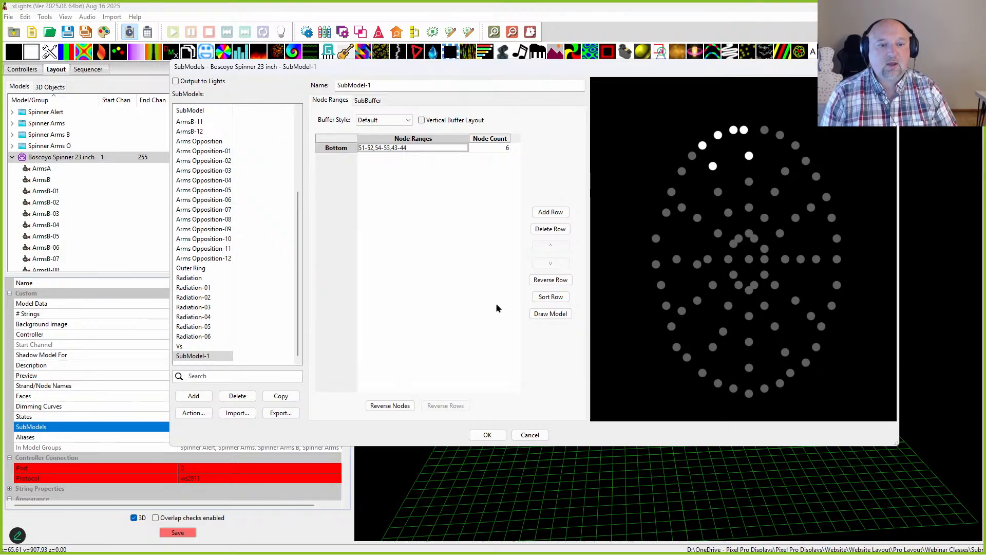
Symmetrize the new submodel's row with six-fold rotation, choosing Yes for identifying a center node
{"action": "right_click", "coordinate": [381, 152]}
{"action": "left_click", "coordinate": [406, 299]}
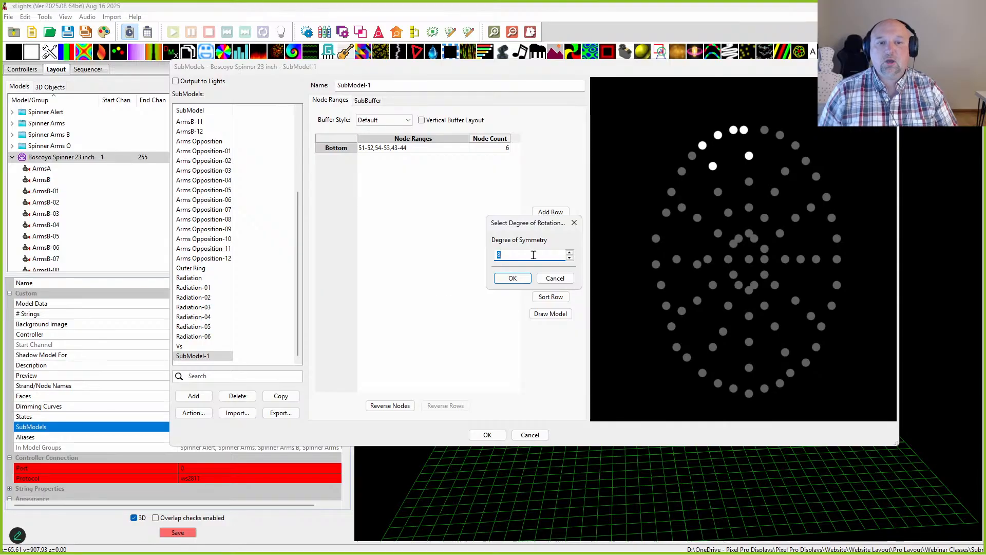
{"action": "key", "text": "BackSpace"}
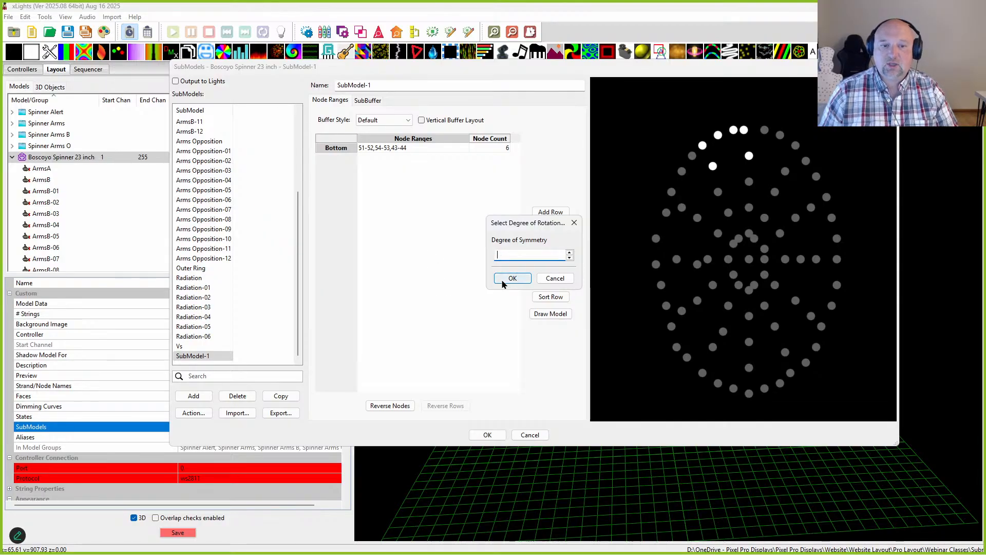
{"action": "left_click", "coordinate": [509, 281]}
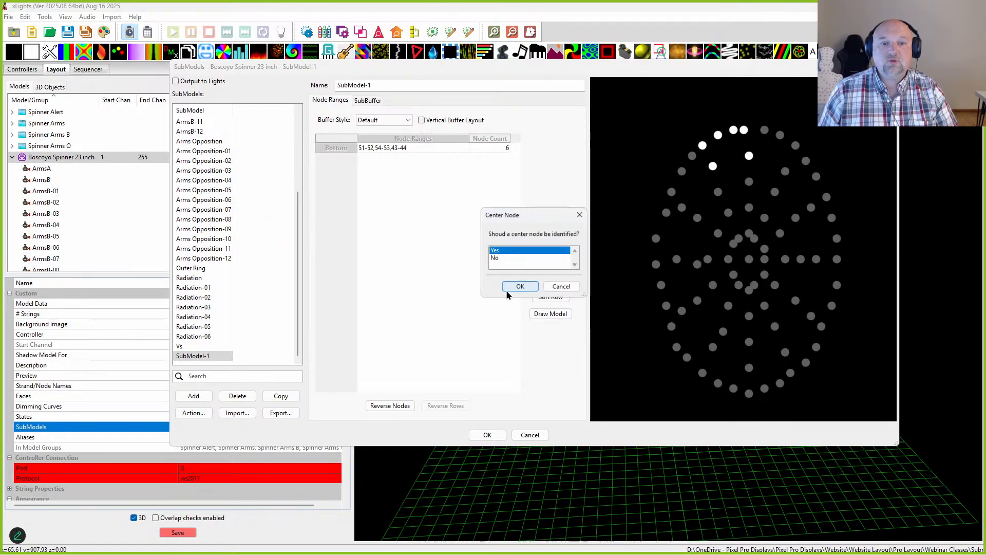
{"action": "left_click", "coordinate": [520, 288]}
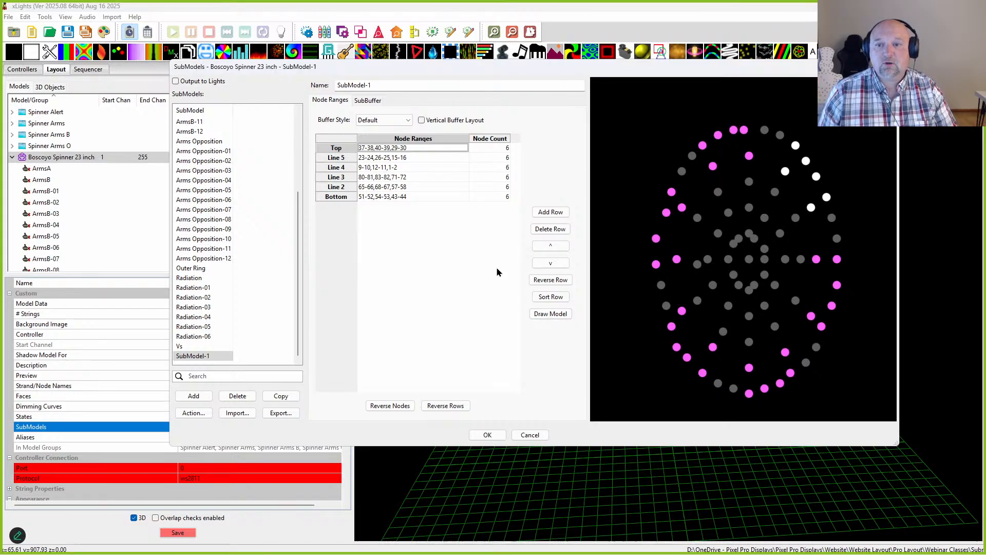
Rename the new submodel as Outer V and accept the submodel changes
{"action": "left_click", "coordinate": [184, 357]}
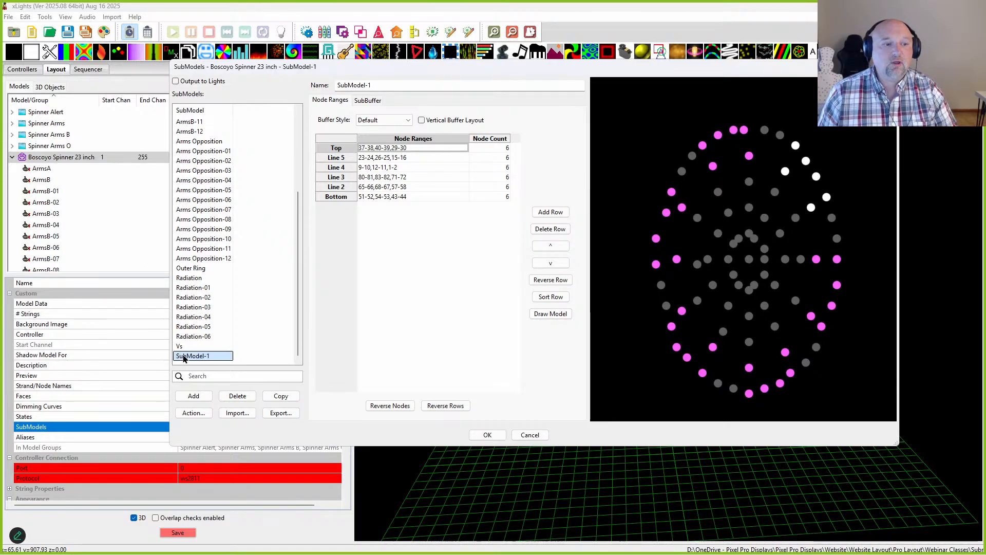
{"action": "double_click", "coordinate": [387, 86]}
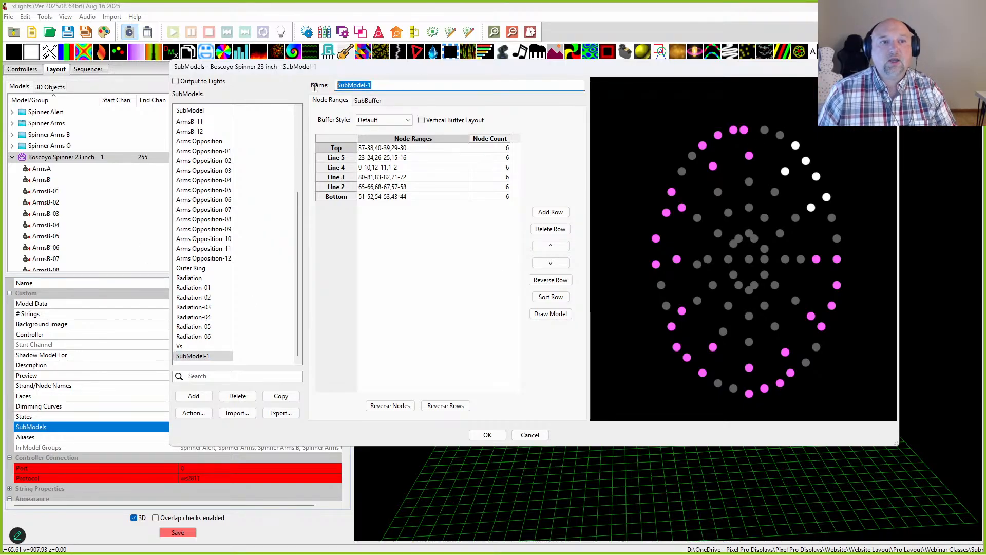
{"action": "type", "text": "Outer V"}
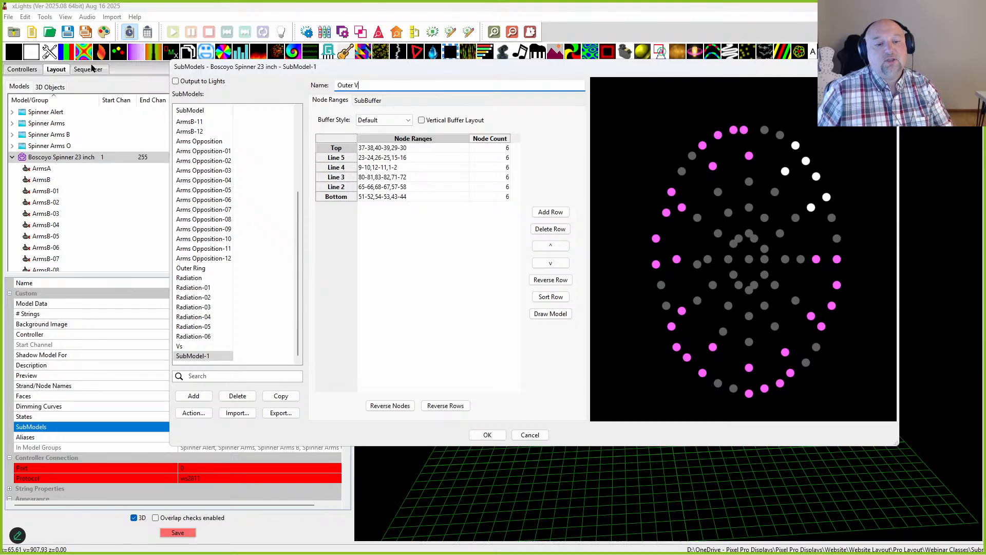
{"action": "left_click", "coordinate": [488, 435]}
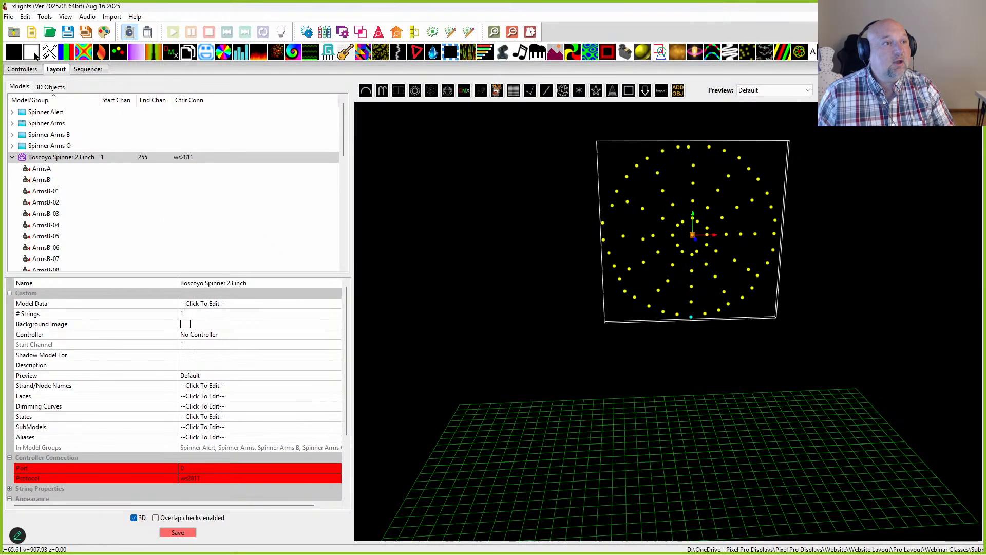
Open the sequencer's display elements, enlarge the window, and check which models and groups are listed for Master View
{"action": "left_click", "coordinate": [87, 72]}
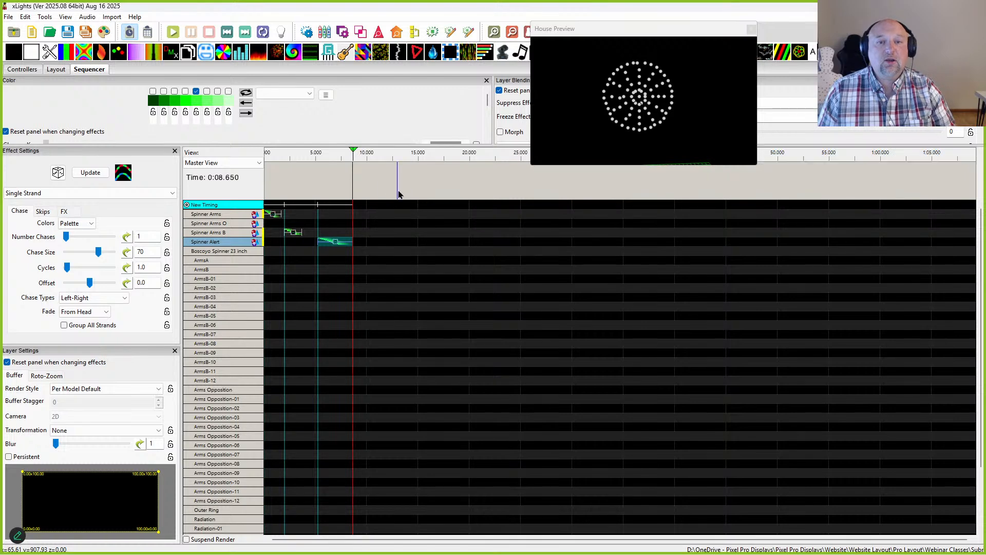
{"action": "left_click", "coordinate": [418, 35]}
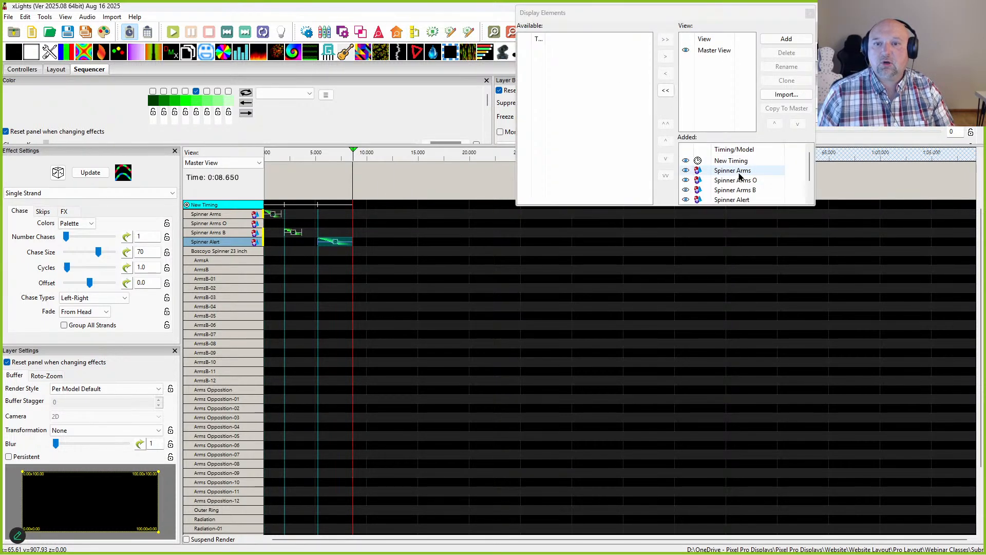
{"action": "scroll", "coordinate": [742, 181], "scroll_direction": "down", "scroll_amount": 2}
{"action": "left_click_drag", "start_coordinate": [683, 207], "coordinate": [709, 354]}
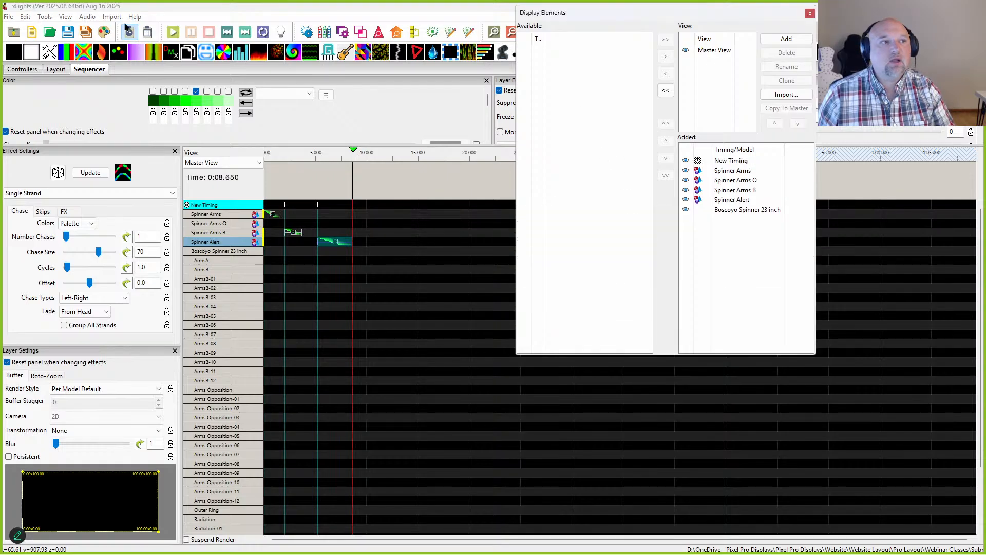
{"action": "left_click", "coordinate": [704, 50]}
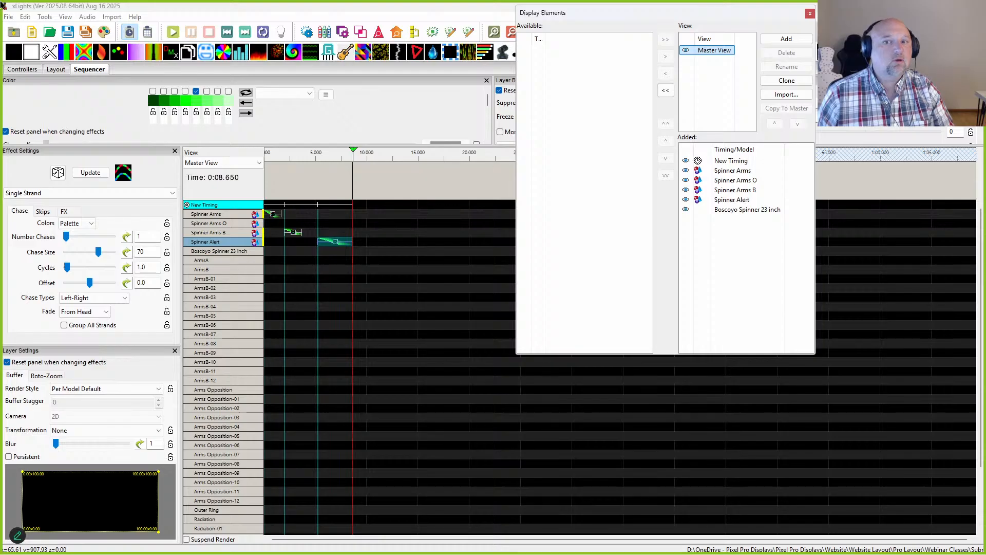
Create a model group named Vs from the spinner's Vs submodel in the layout
{"action": "left_click", "coordinate": [56, 69]}
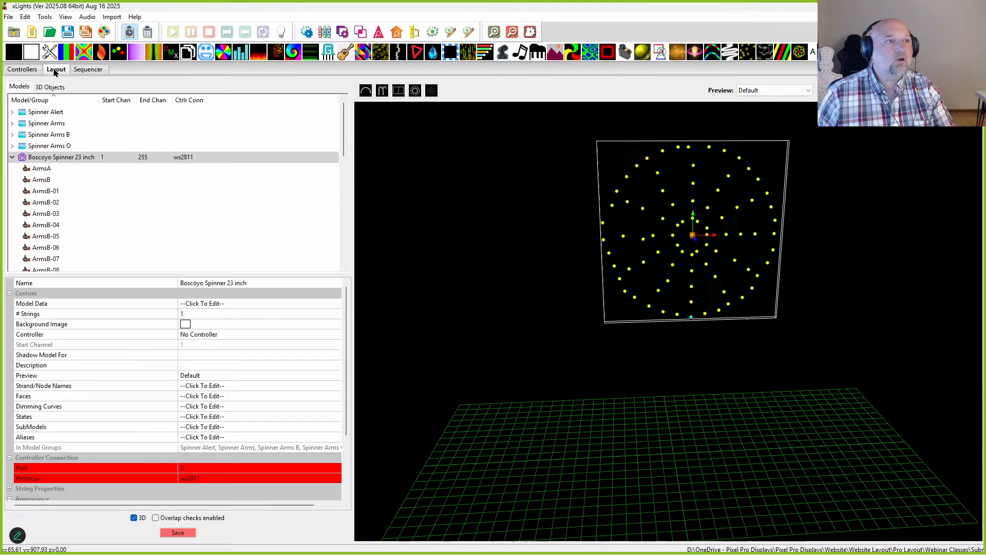
{"action": "scroll", "coordinate": [49, 150], "scroll_direction": "down", "scroll_amount": 3}
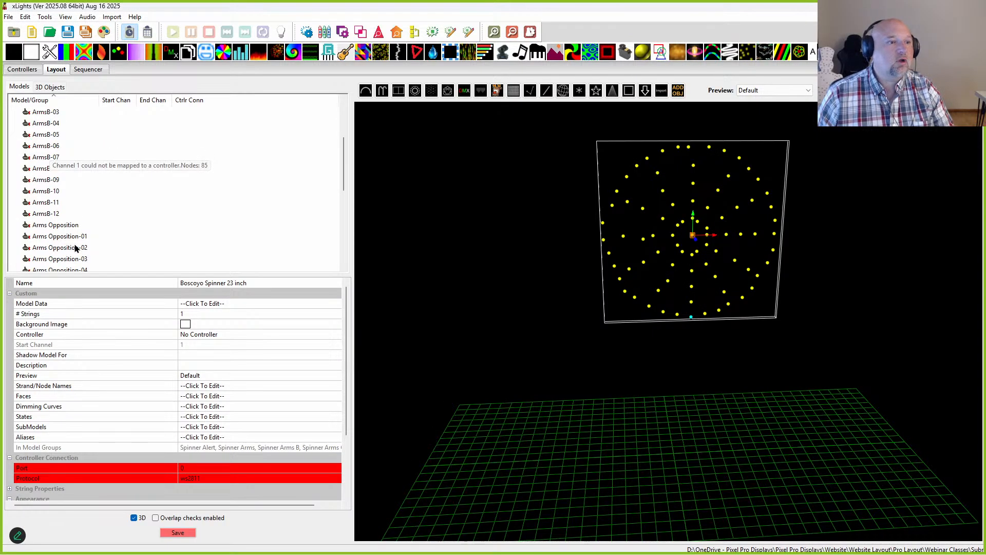
{"action": "scroll", "coordinate": [74, 252], "scroll_direction": "down", "scroll_amount": 6}
{"action": "left_click", "coordinate": [41, 248]}
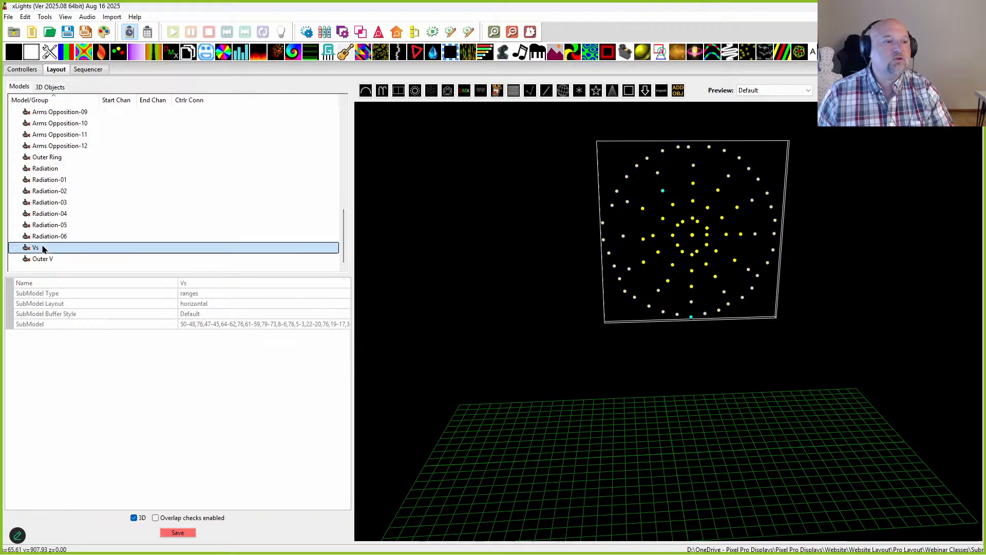
{"action": "right_click", "coordinate": [42, 248]}
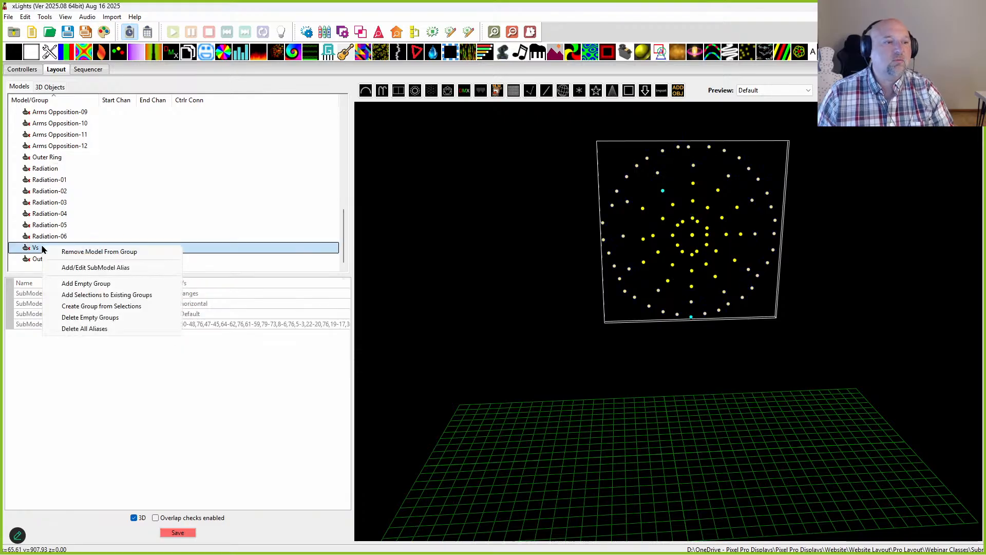
{"action": "left_click", "coordinate": [75, 306]}
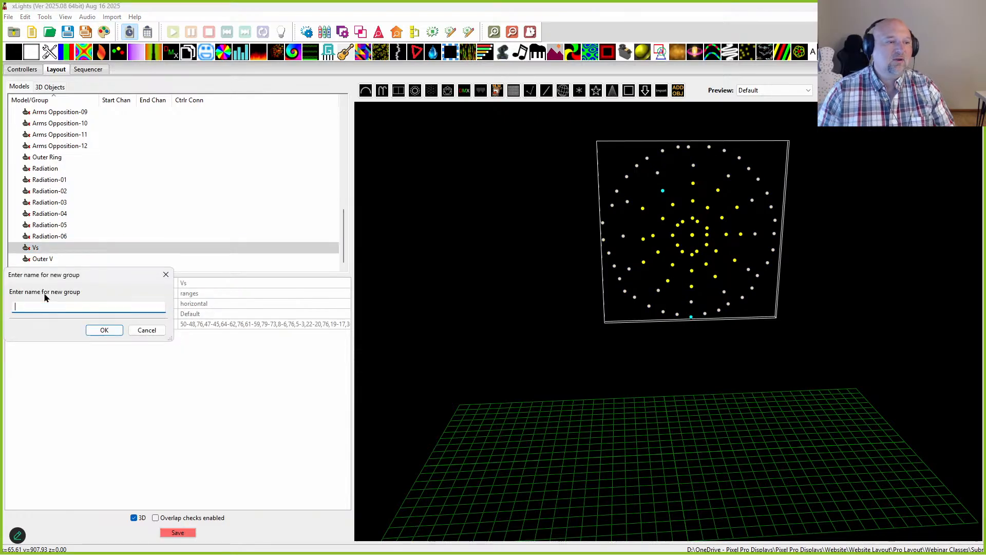
{"action": "key", "text": "Return"}
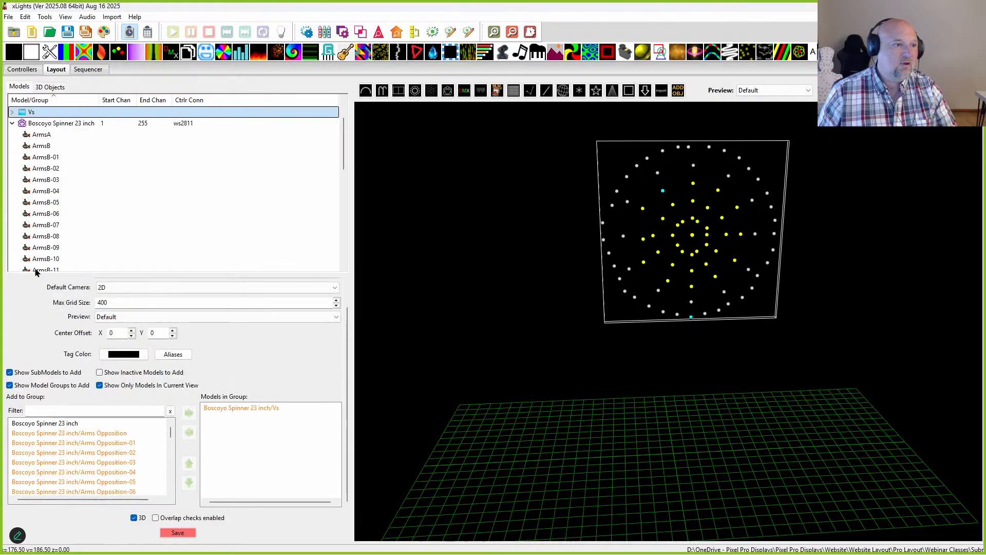
Create a model group named Outer Vs from the spinner's Outer V submodel
{"action": "scroll", "coordinate": [43, 233], "scroll_direction": "down", "scroll_amount": 9}
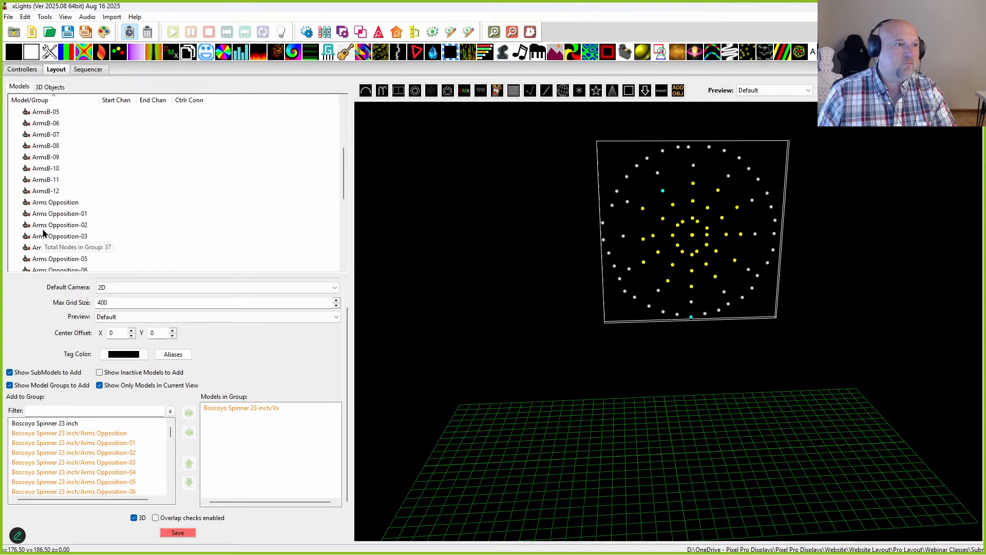
{"action": "right_click", "coordinate": [34, 260]}
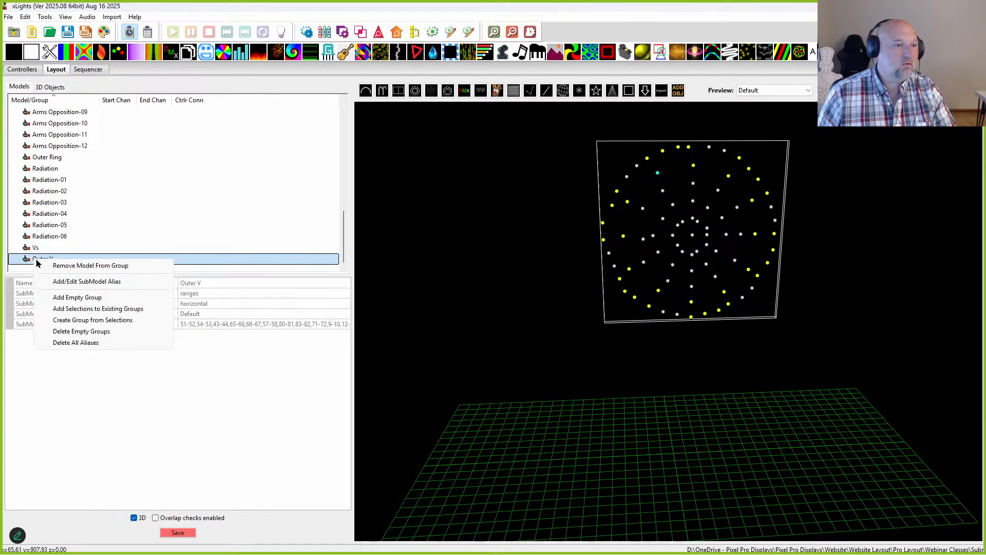
{"action": "left_click", "coordinate": [60, 321]}
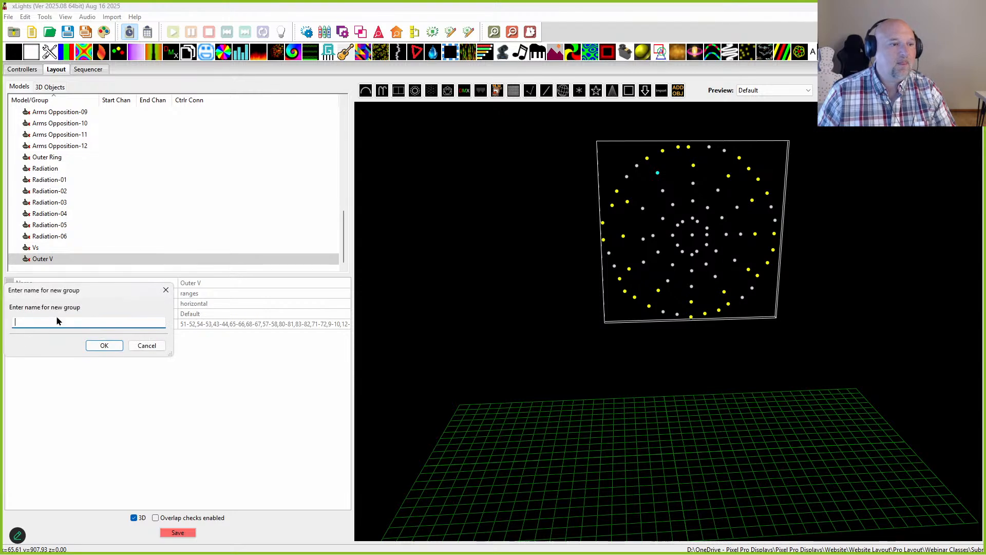
{"action": "type", "text": "Outer "}
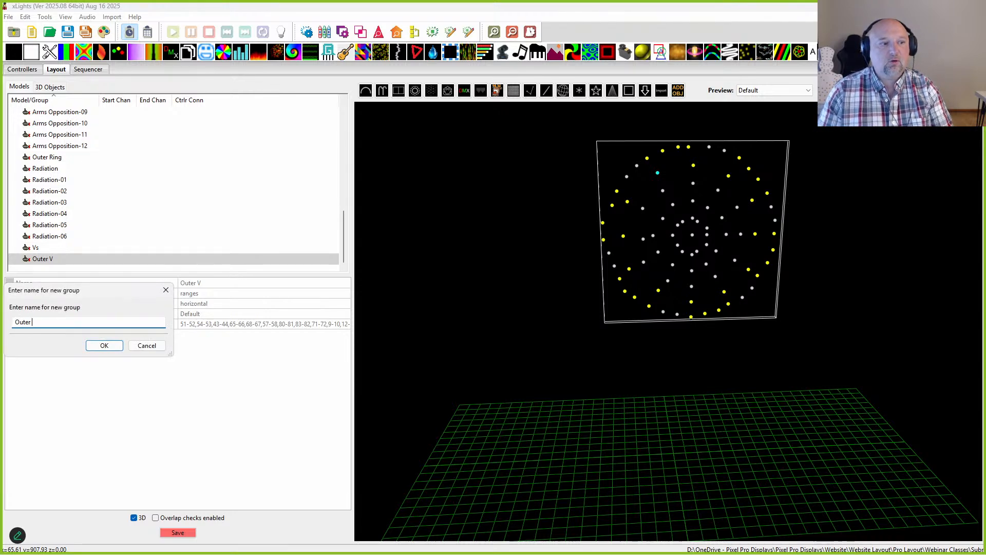
{"action": "type", "text": "Vs"}
{"action": "key", "text": "Return"}
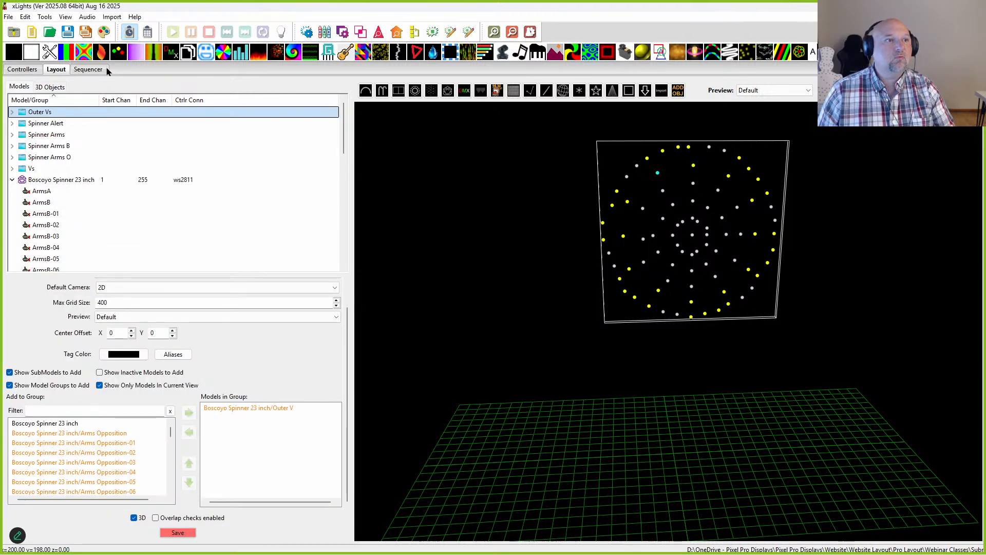
Add the Outer Vs and Vs groups to Master View in the sequencer, placing them above Boscoyo Spinner 23 inch
{"action": "left_click", "coordinate": [88, 69]}
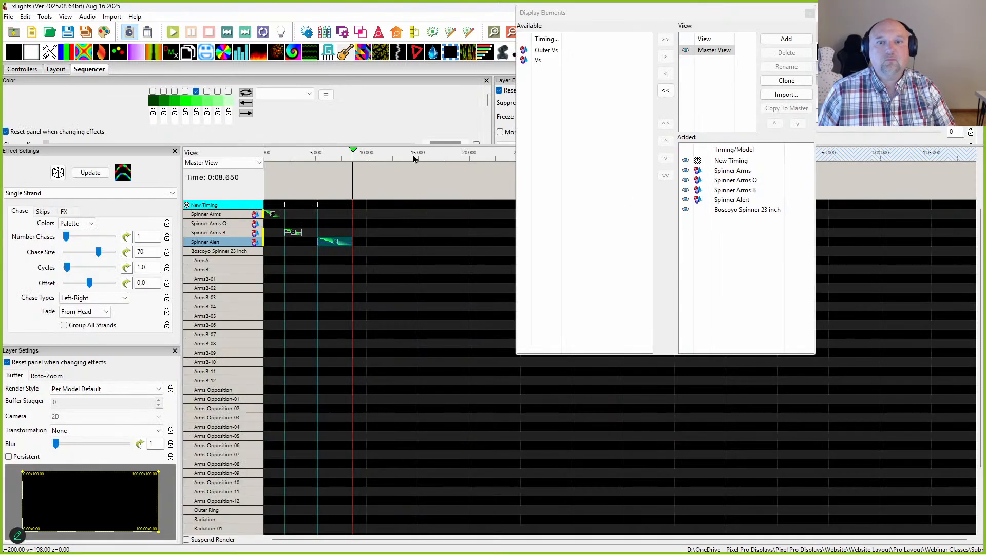
{"action": "left_click", "coordinate": [545, 50]}
{"action": "left_click", "coordinate": [540, 60], "text": "shift"}
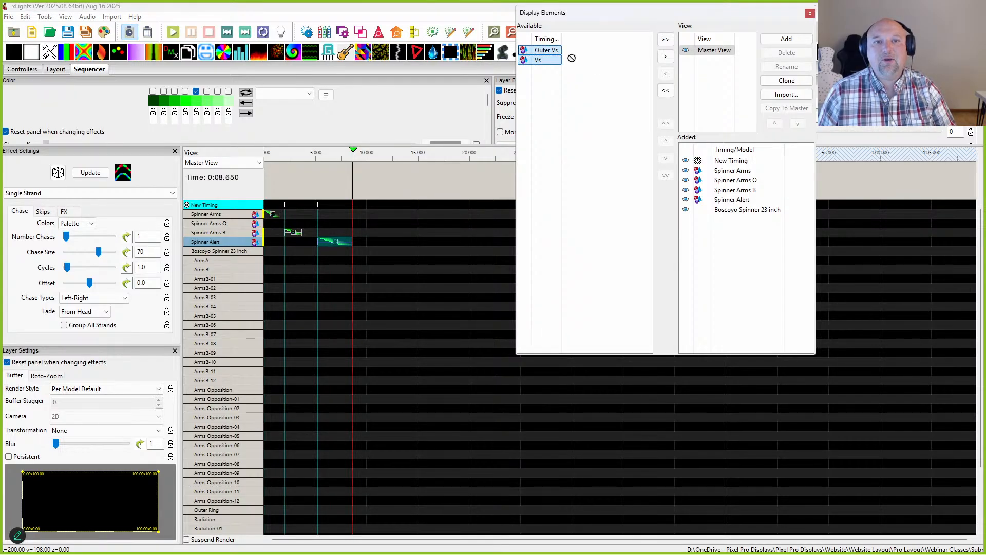
{"action": "left_click_drag", "start_coordinate": [728, 212], "coordinate": [729, 213]}
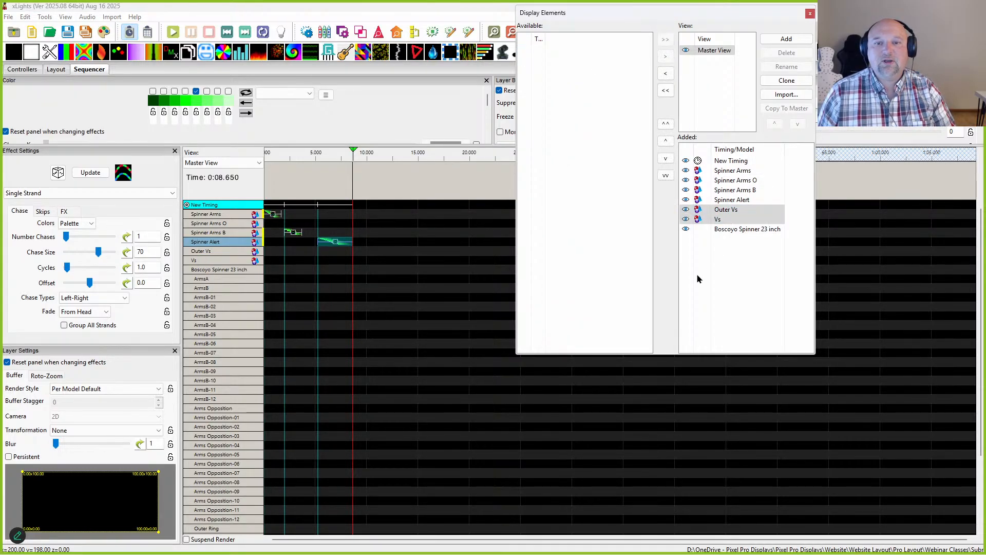
Add a timing mark at 10.950 s and paste the Single Strand chase onto Outer Vs from 8.650 s, previewing it on the spinner
{"action": "left_click", "coordinate": [376, 176]}
{"action": "left_click", "coordinate": [367, 253]}
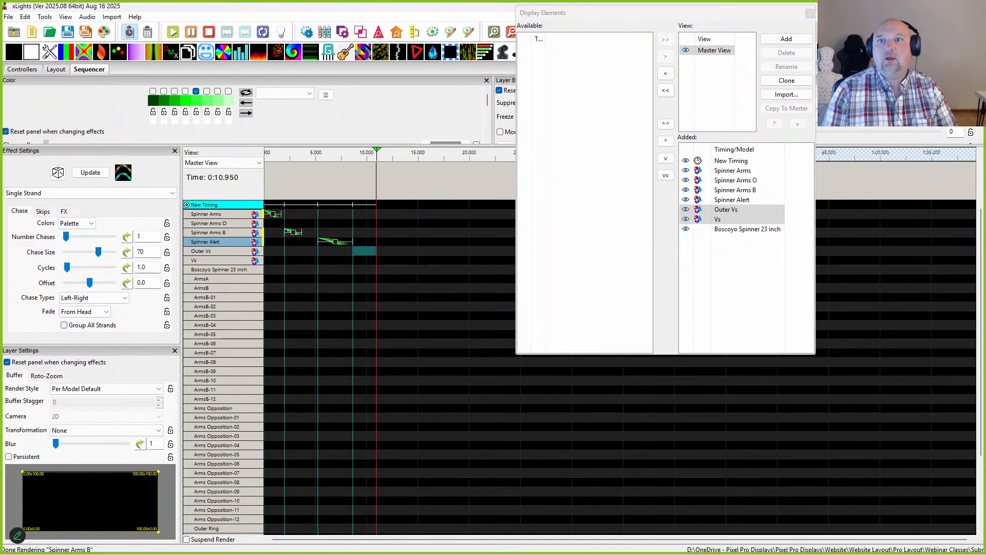
{"action": "left_click", "coordinate": [811, 13]}
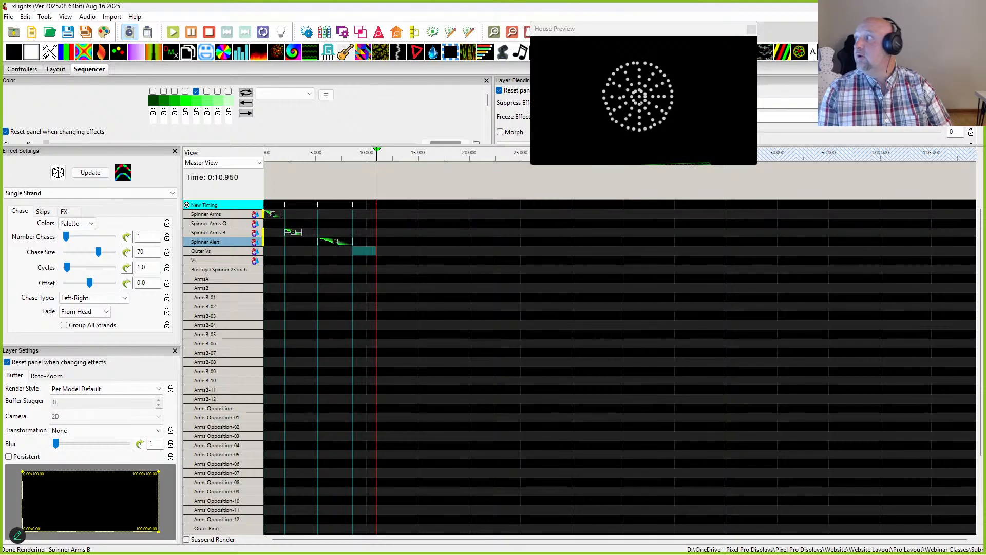
{"action": "key", "text": "ctrl+v"}
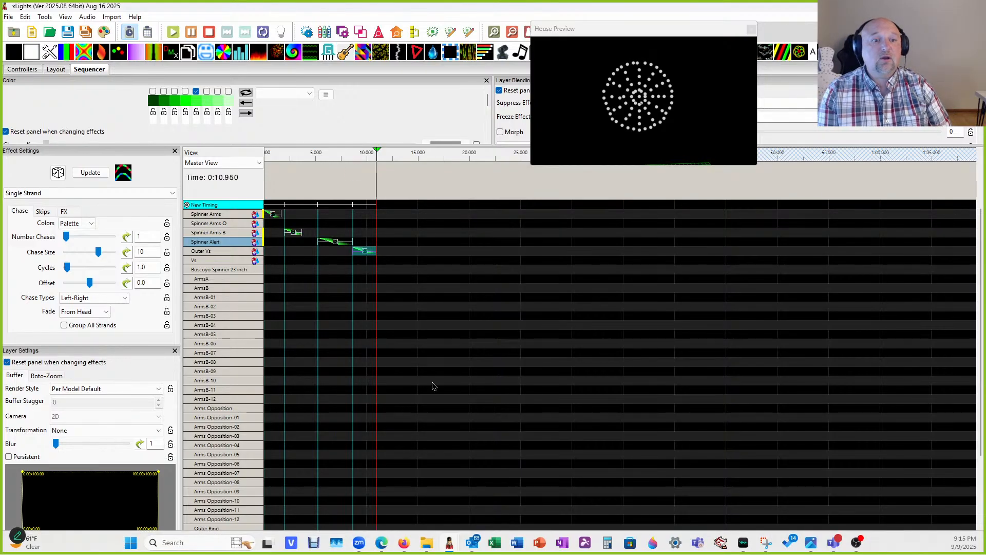
{"action": "left_click", "coordinate": [370, 252]}
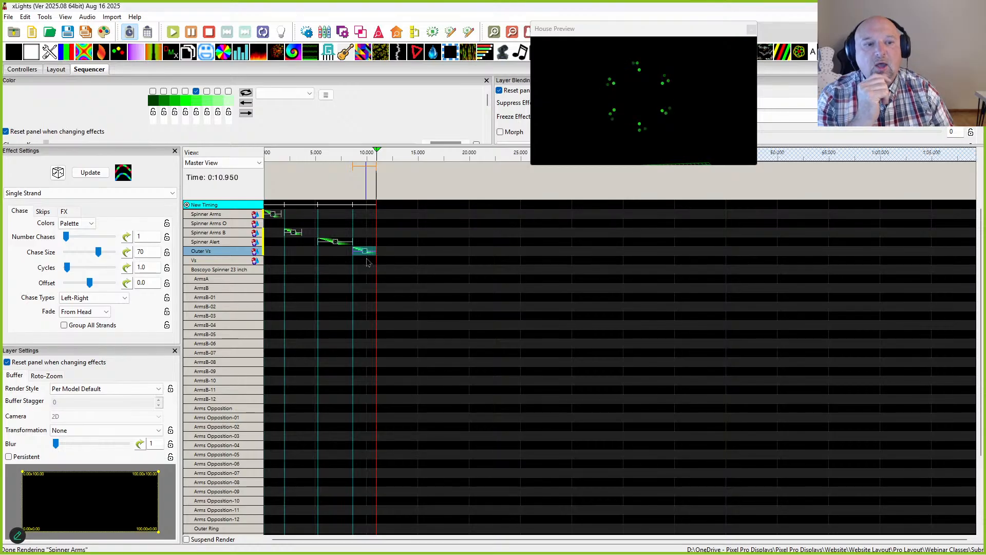
{"action": "mouse_move", "coordinate": [366, 553]}
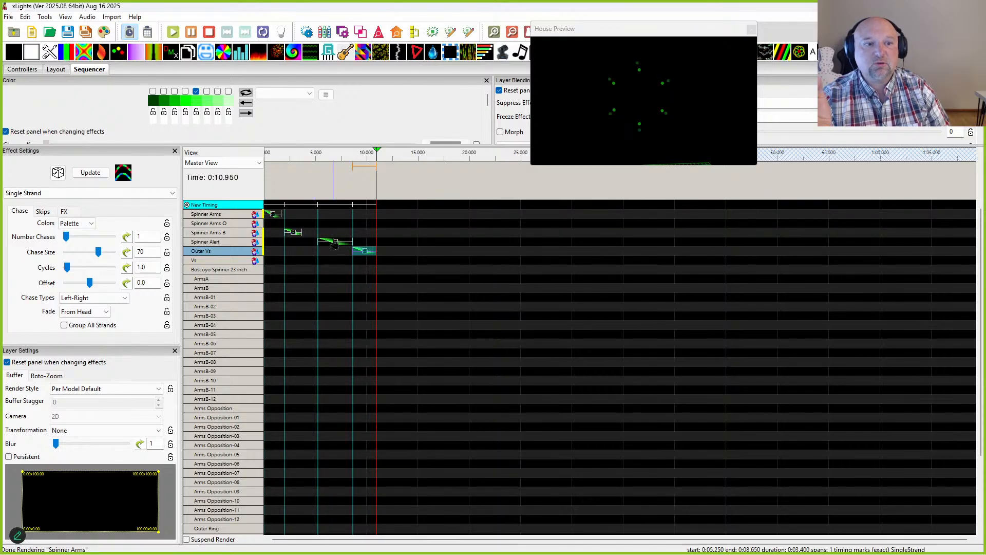
{"action": "left_click", "coordinate": [364, 249]}
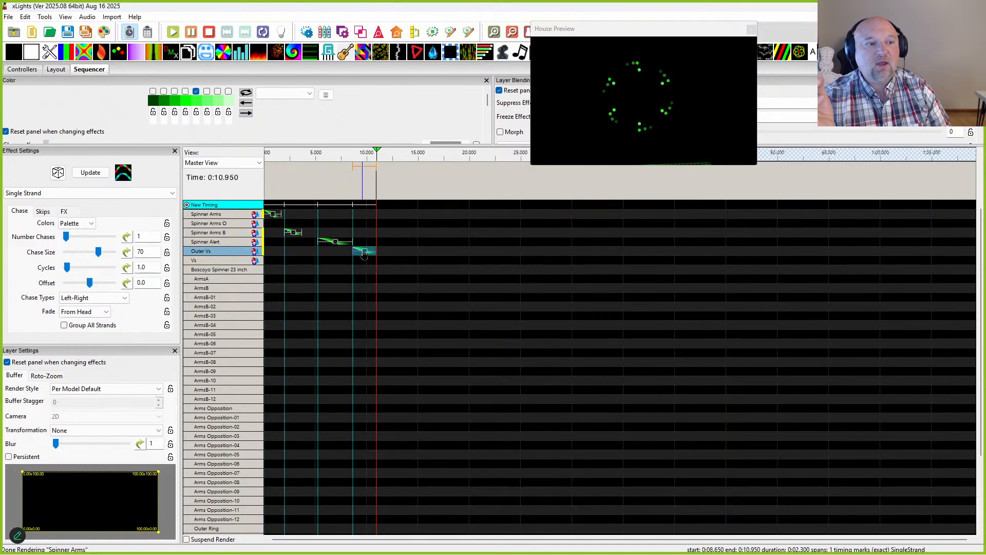
Move the chase effect down to the Vs row and paste another copy into the same interval on Outer Vs
{"action": "left_click_drag", "start_coordinate": [365, 255], "coordinate": [363, 256]}
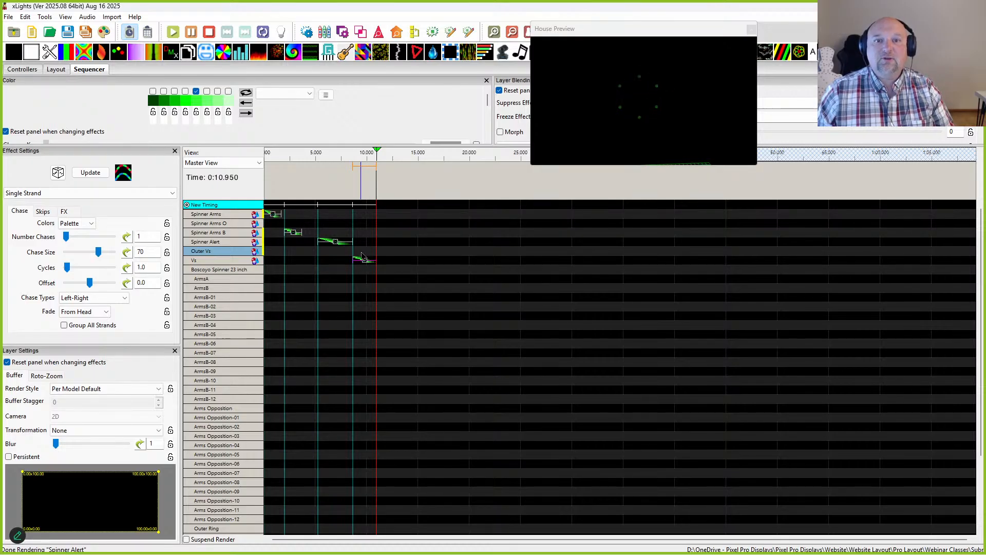
{"action": "left_click", "coordinate": [361, 251]}
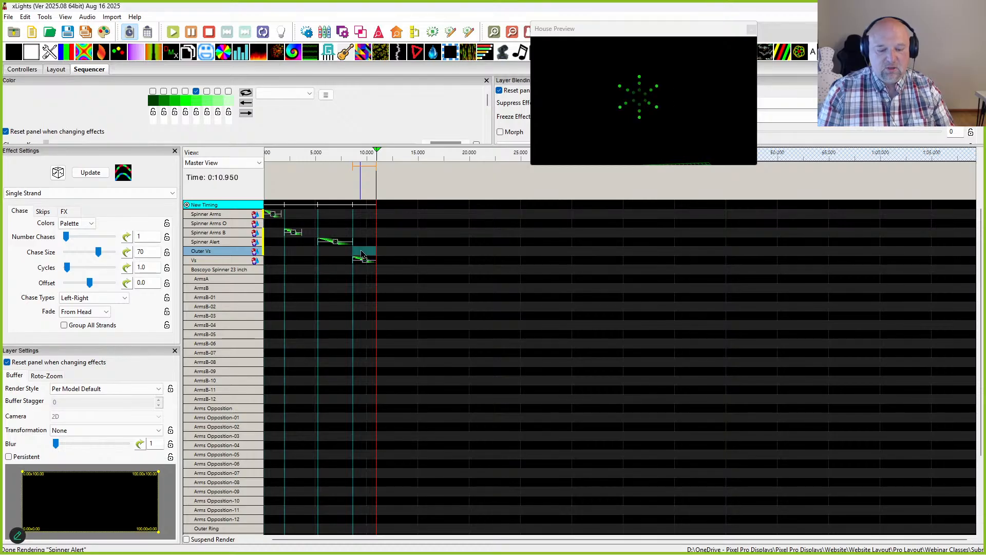
{"action": "key", "text": "ctrl+v"}
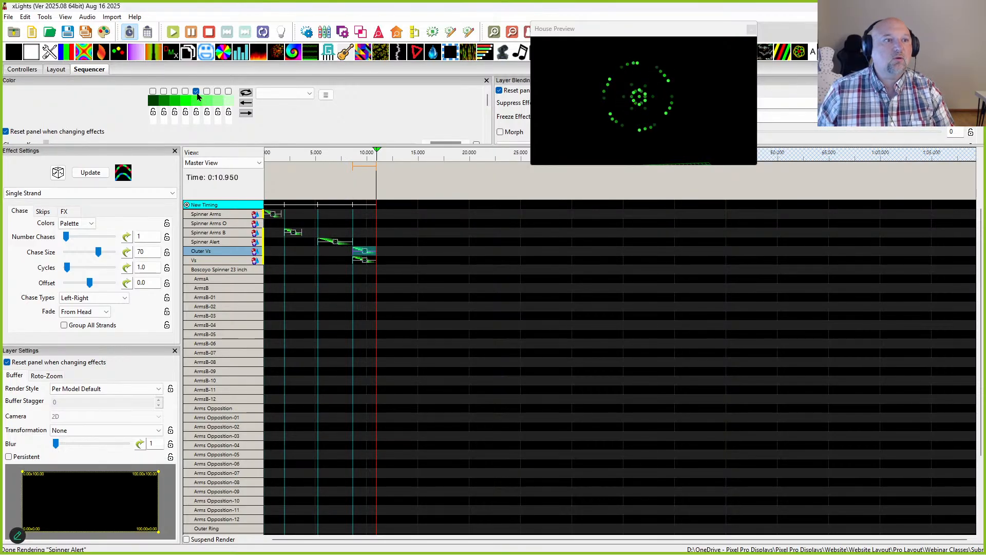
Apply the purple palette to the Outer Vs effect and enable only its third color
{"action": "left_click", "coordinate": [286, 92]}
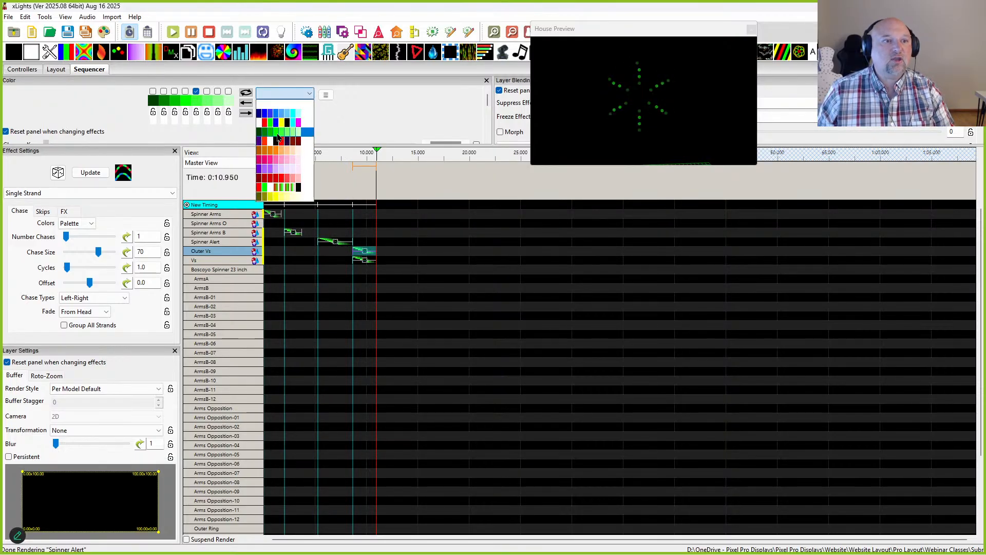
{"action": "left_click", "coordinate": [280, 170]}
{"action": "left_click", "coordinate": [175, 91]}
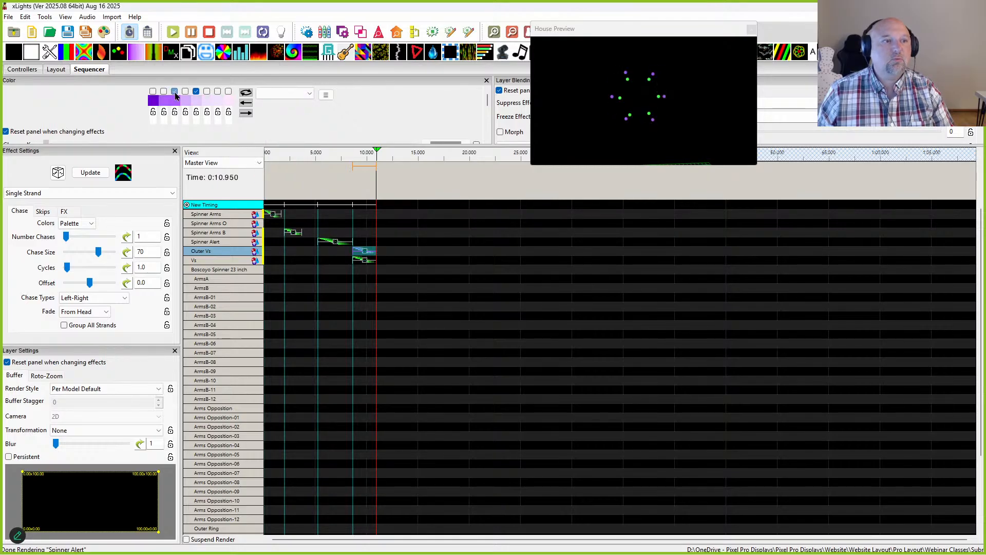
{"action": "left_click", "coordinate": [198, 93]}
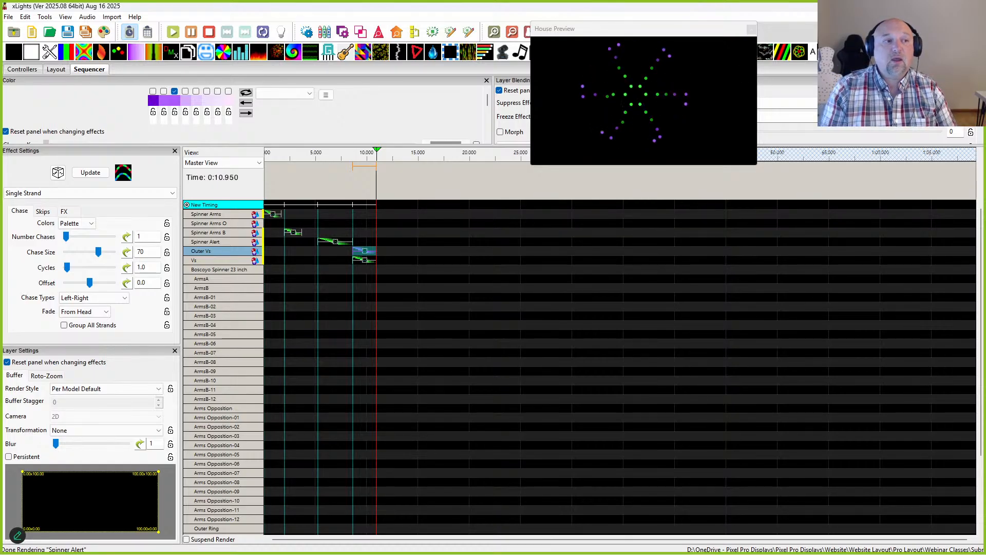
Switch the layout to 2D and insert Boscoyo Studio's DayCor ChromaCane 48 from the downloadable models beside the spinner
{"action": "left_click", "coordinate": [53, 70]}
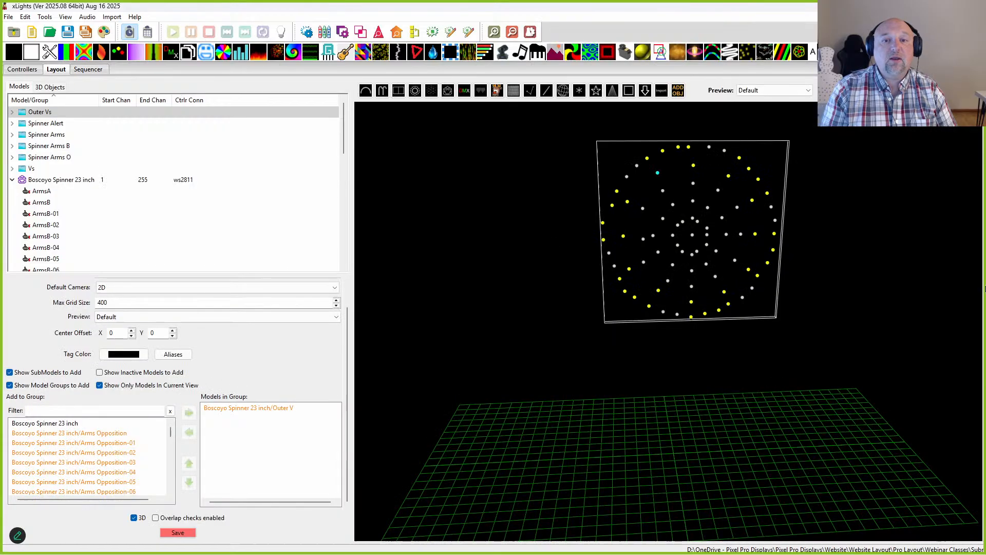
{"action": "left_click", "coordinate": [135, 518]}
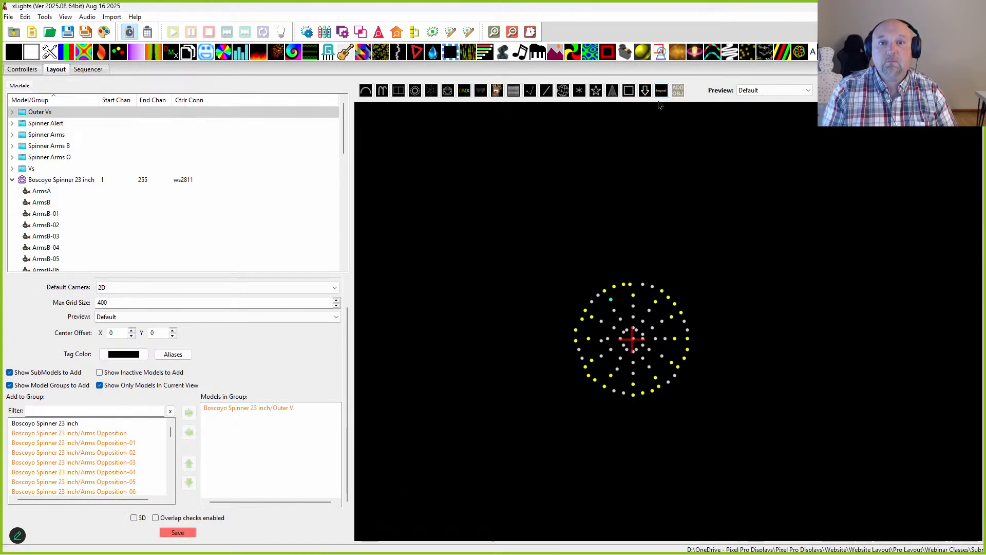
{"action": "left_click", "coordinate": [449, 213]}
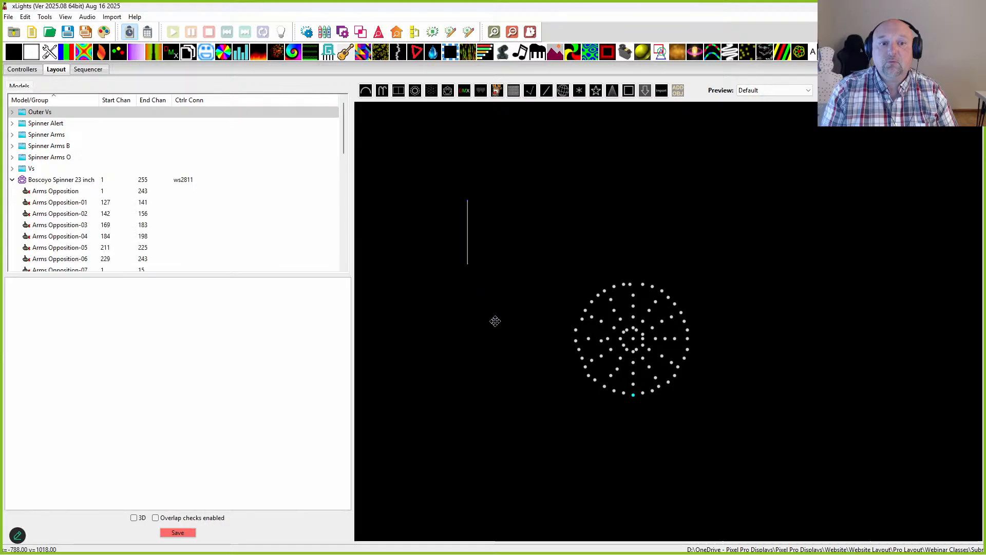
{"action": "left_click_drag", "start_coordinate": [495, 321], "coordinate": [520, 313]}
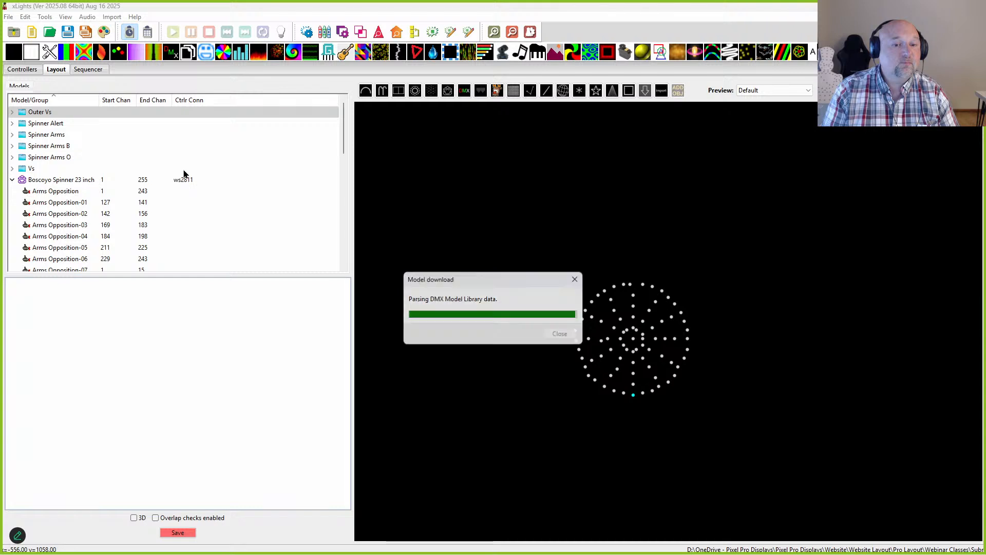
{"action": "left_click", "coordinate": [51, 72]}
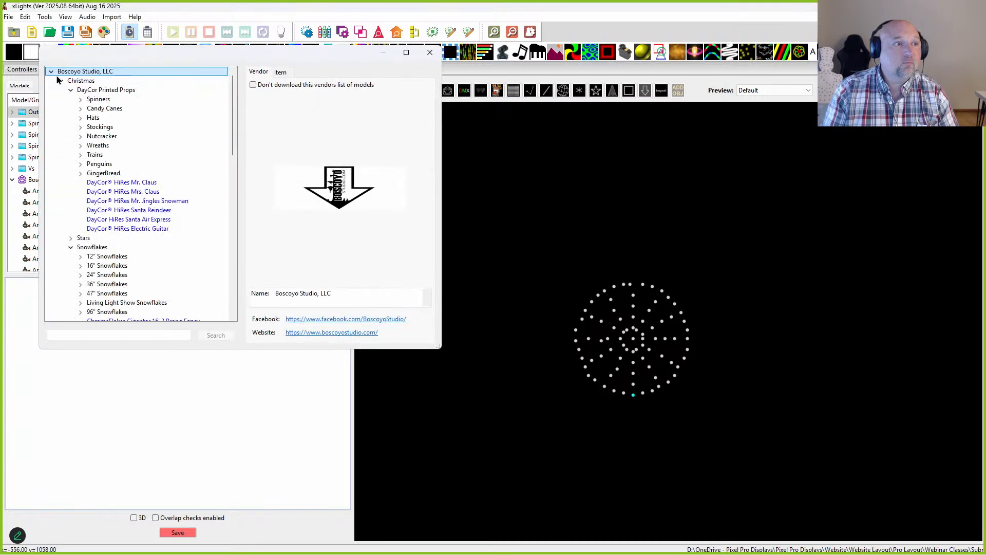
{"action": "left_click", "coordinate": [80, 108]}
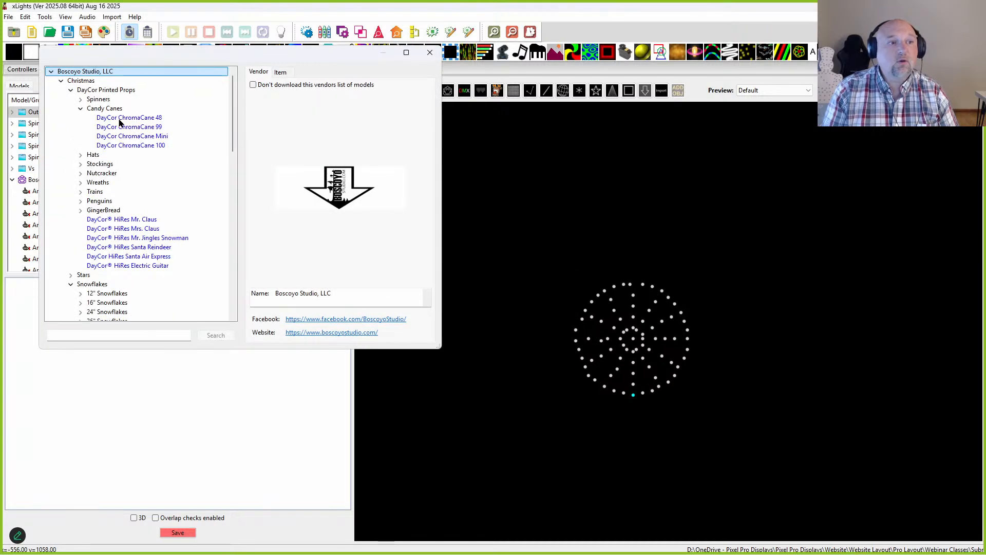
{"action": "left_click", "coordinate": [120, 119]}
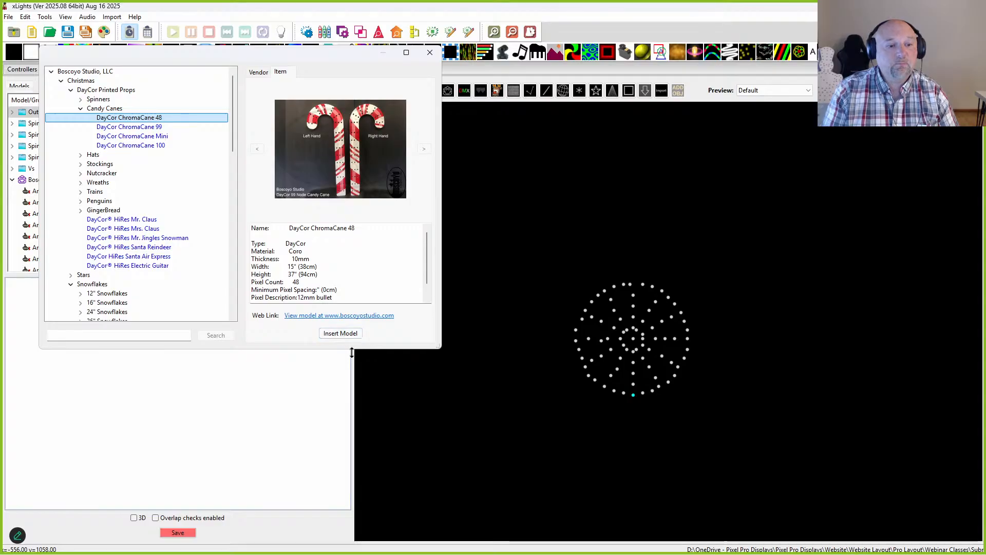
{"action": "left_click", "coordinate": [339, 334]}
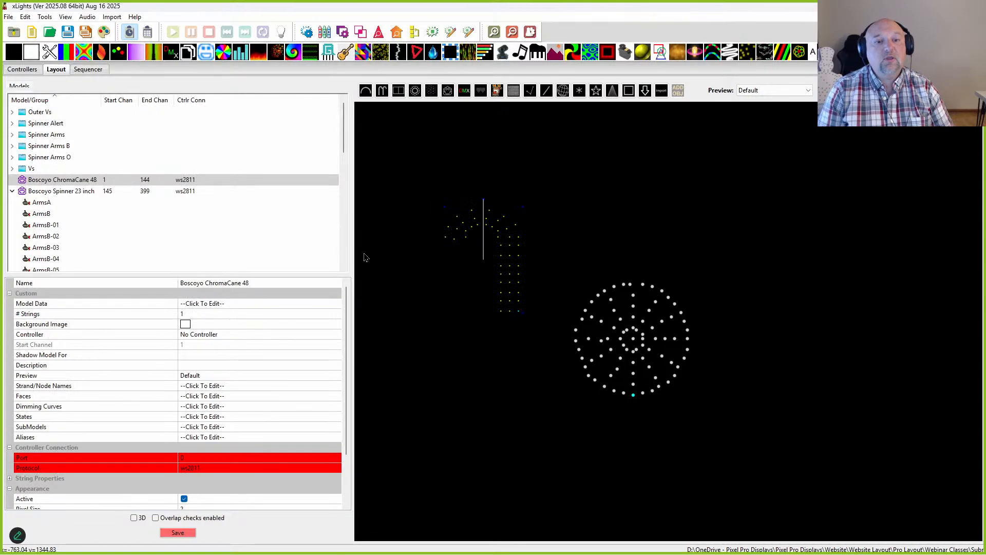
Move the Boscoyo ChromaCane 48 model slightly toward the spinner in the layout
{"action": "left_click", "coordinate": [55, 180]}
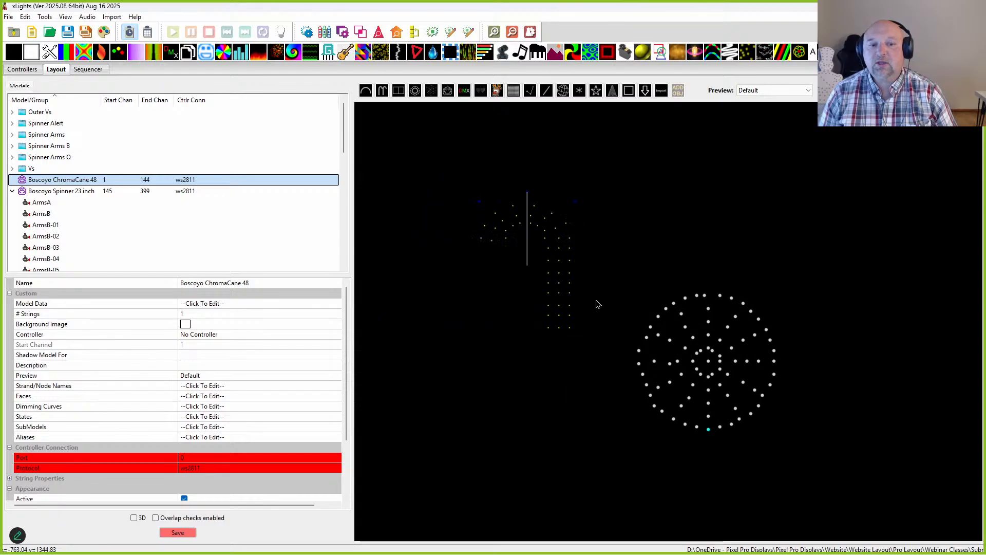
{"action": "scroll", "coordinate": [561, 314], "scroll_direction": "up", "scroll_amount": 1}
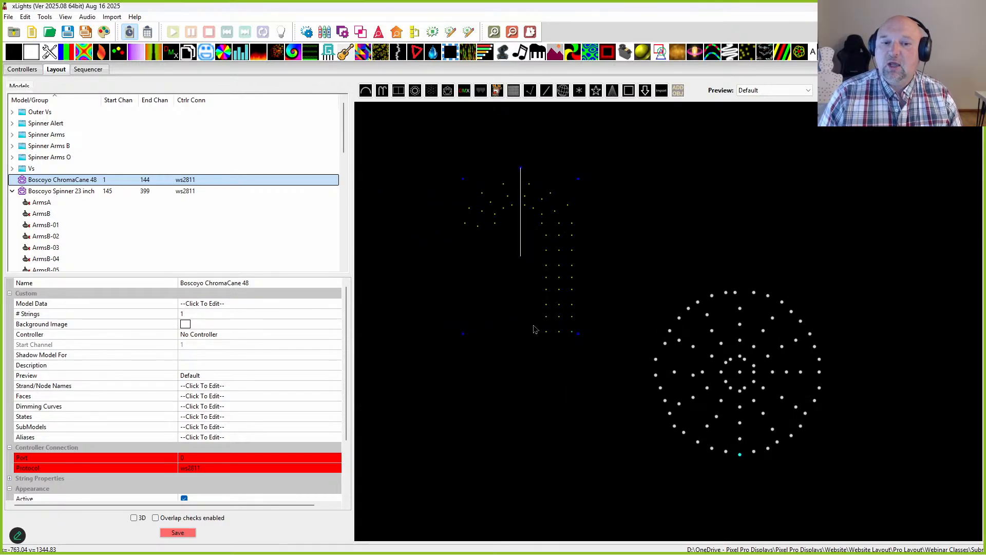
{"action": "left_click_drag", "start_coordinate": [533, 330], "coordinate": [555, 330]}
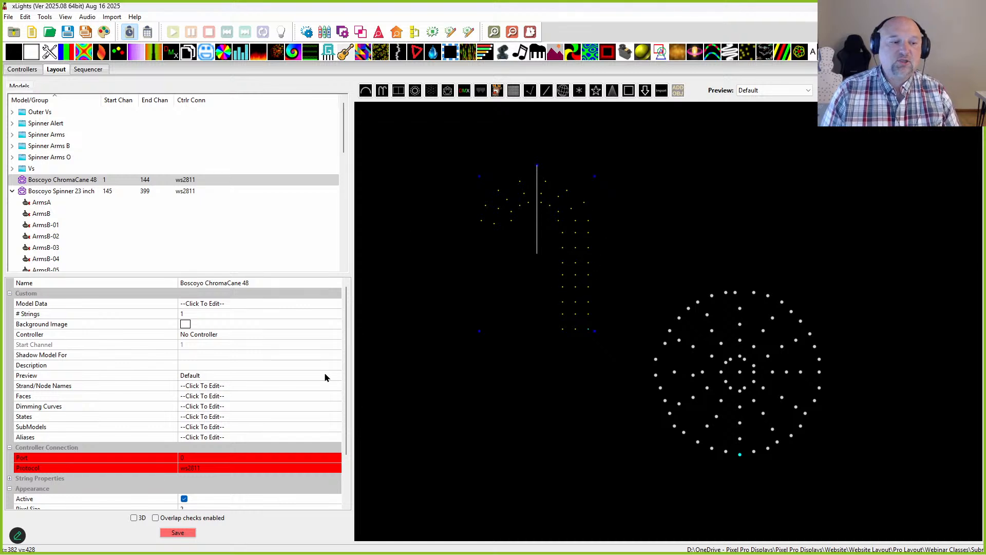
Try out a diagonal stripe submodel on Boscoyo ChromaCane 48 using nodes 48,3,5,47,6,8, and discard the submodel changes
{"action": "left_click", "coordinate": [339, 430]}
{"action": "left_click", "coordinate": [336, 428]}
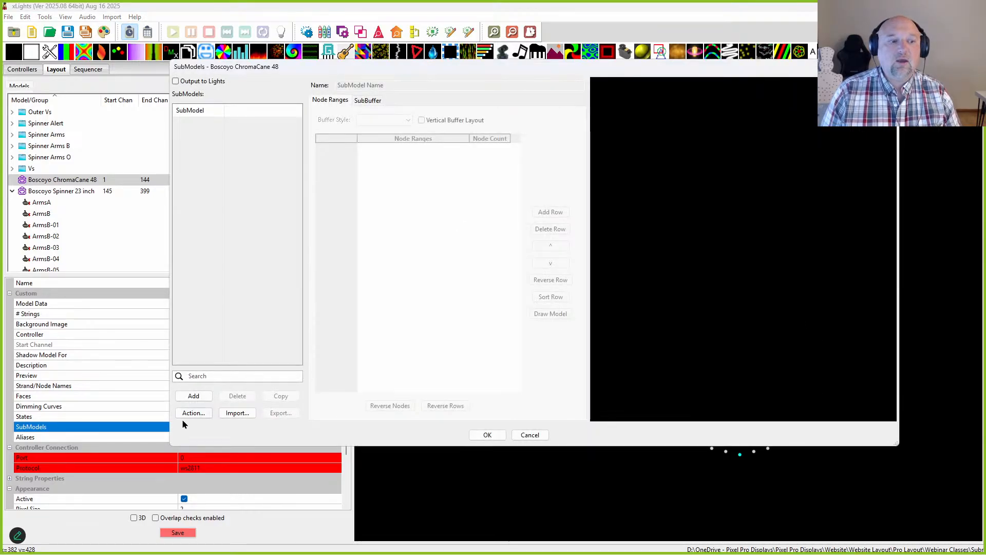
{"action": "left_click", "coordinate": [194, 396]}
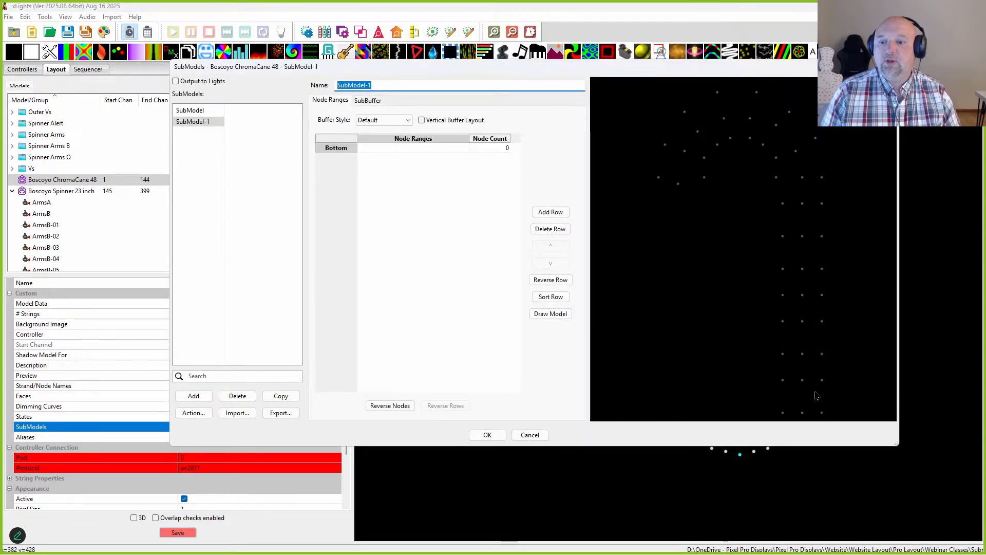
{"action": "left_click_drag", "start_coordinate": [772, 408], "coordinate": [794, 422]}
{"action": "left_click_drag", "start_coordinate": [796, 369], "coordinate": [816, 386]}
{"action": "left_click_drag", "start_coordinate": [813, 345], "coordinate": [834, 366]}
{"action": "left_click_drag", "start_coordinate": [774, 371], "coordinate": [806, 392]}
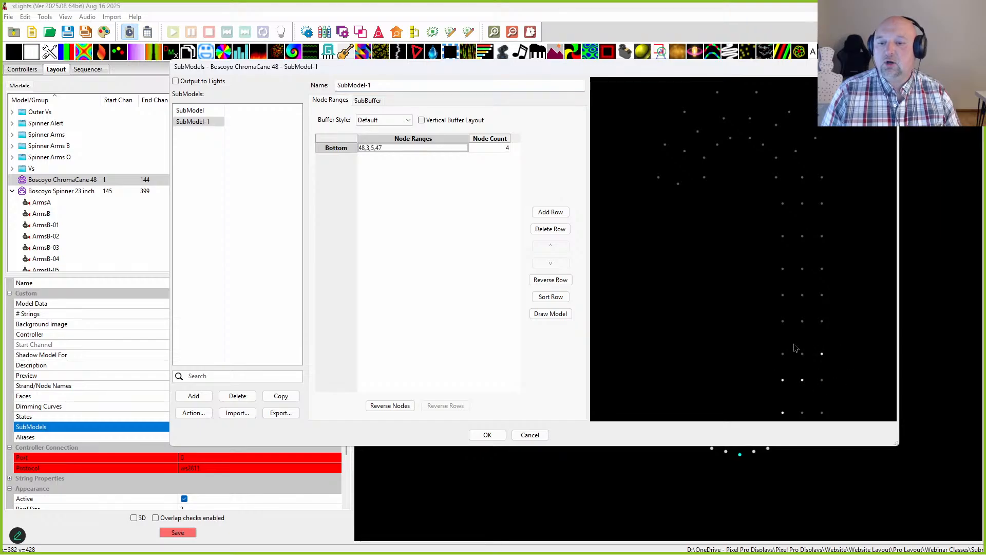
{"action": "left_click_drag", "start_coordinate": [796, 345], "coordinate": [814, 363]}
{"action": "left_click_drag", "start_coordinate": [824, 325], "coordinate": [834, 339]}
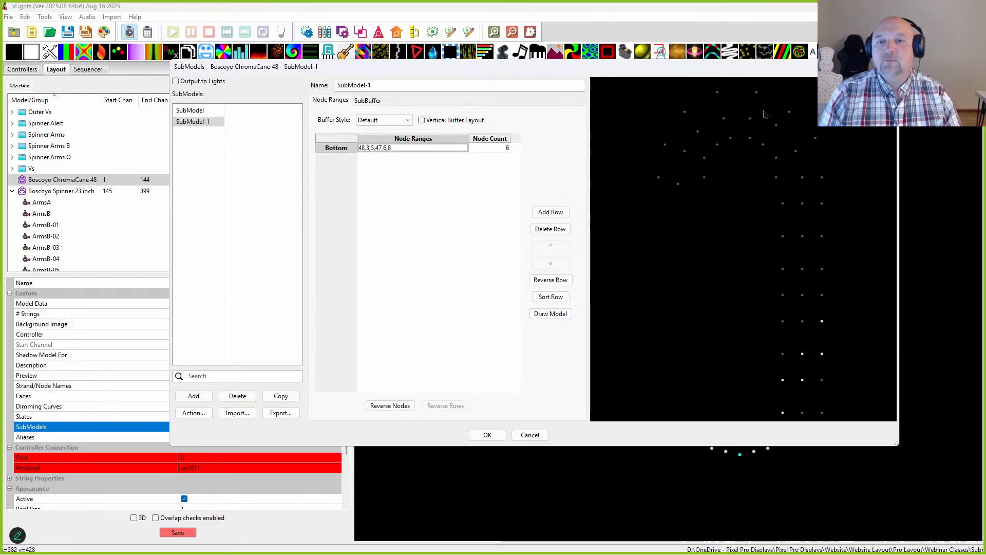
{"action": "left_click", "coordinate": [527, 440]}
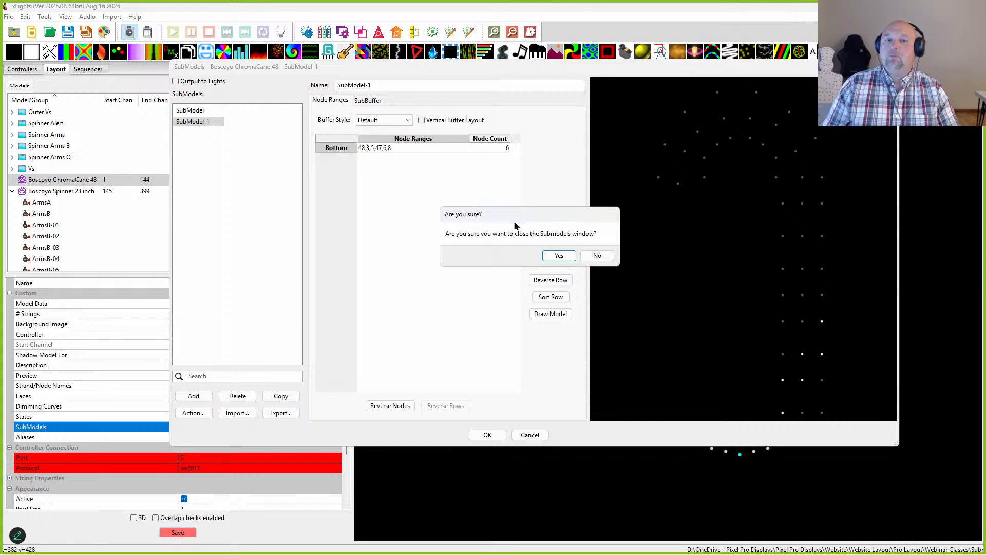
{"action": "left_click", "coordinate": [559, 256]}
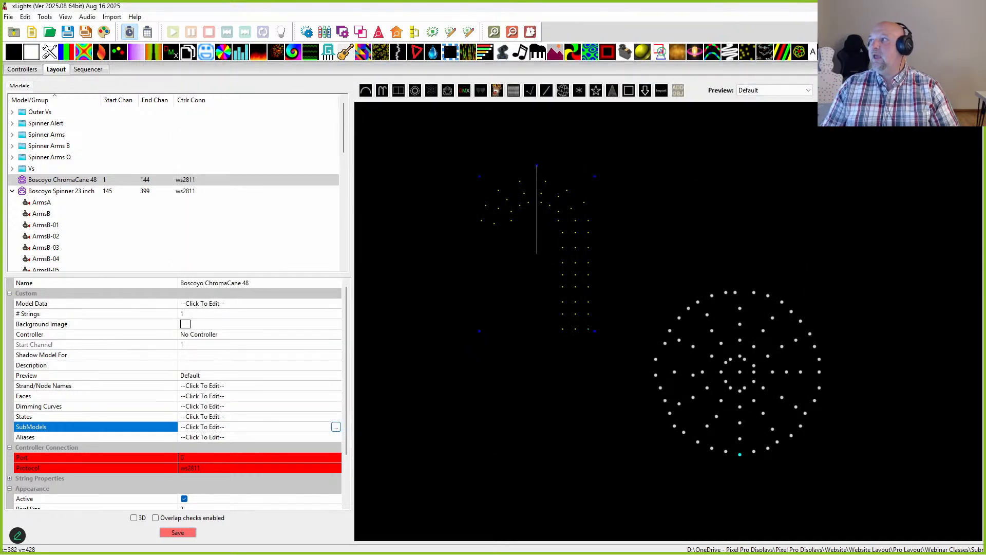
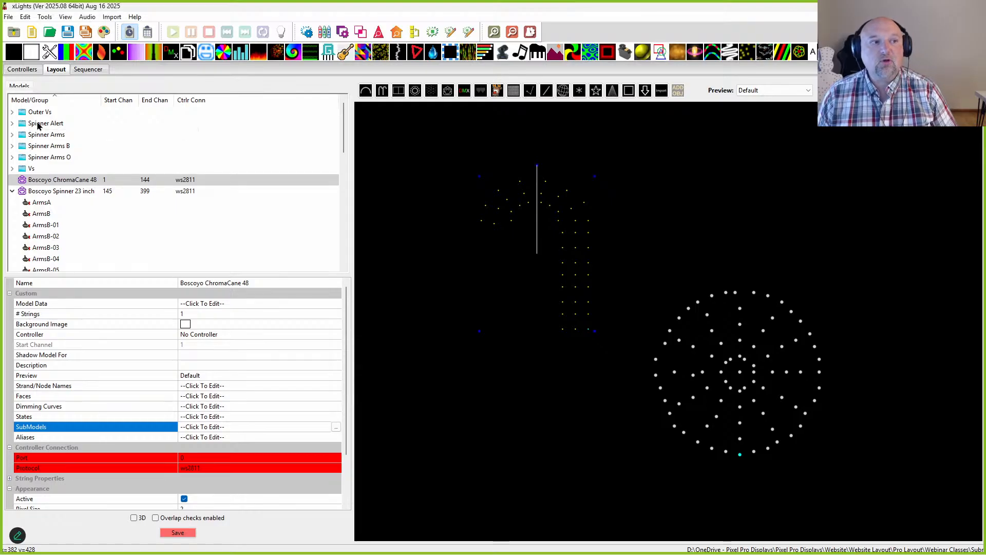
Review the Spinner Alert and Spinner Arms B groups, and view the properties of Boscoyo Spinner 23 inch
{"action": "left_click", "coordinate": [37, 124]}
{"action": "left_click", "coordinate": [38, 146]}
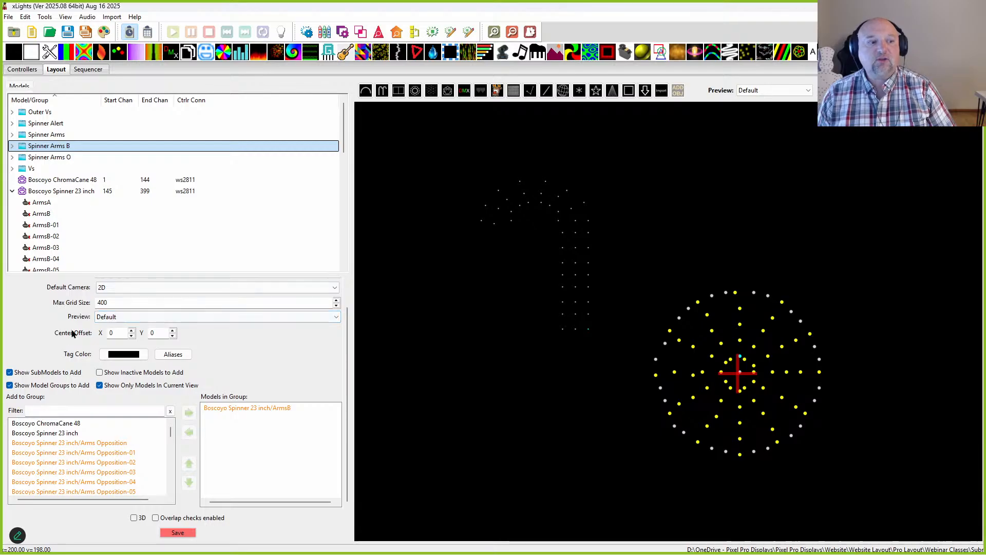
{"action": "left_click", "coordinate": [46, 192]}
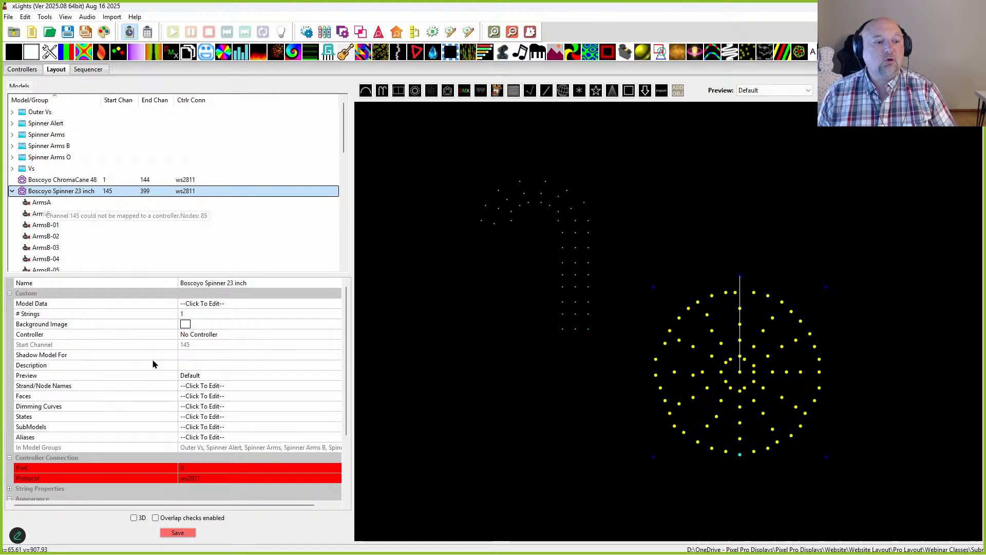
Join submodels ArmsB-01 through ArmsB-12 of Boscoyo Spinner 23 inch into one new multi-row submodel
{"action": "scroll", "coordinate": [249, 422], "scroll_direction": "down", "scroll_amount": 2}
{"action": "left_click", "coordinate": [284, 373]}
{"action": "left_click", "coordinate": [287, 366]}
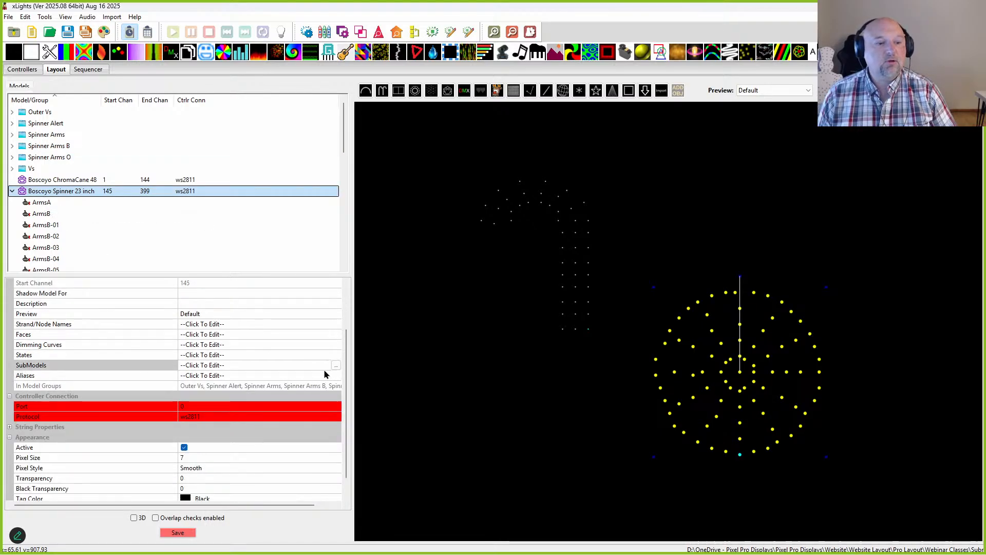
{"action": "left_click", "coordinate": [335, 366]}
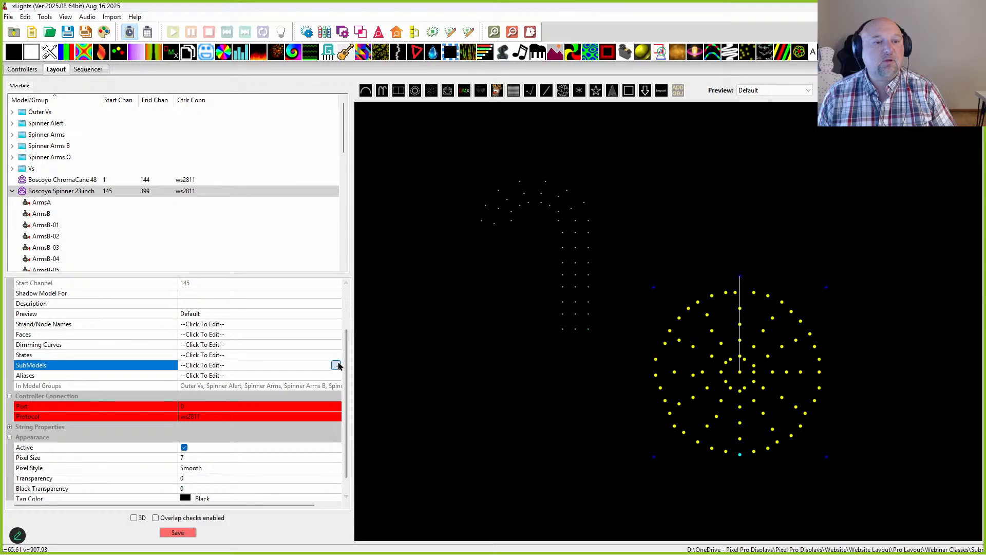
{"action": "left_click", "coordinate": [190, 132]}
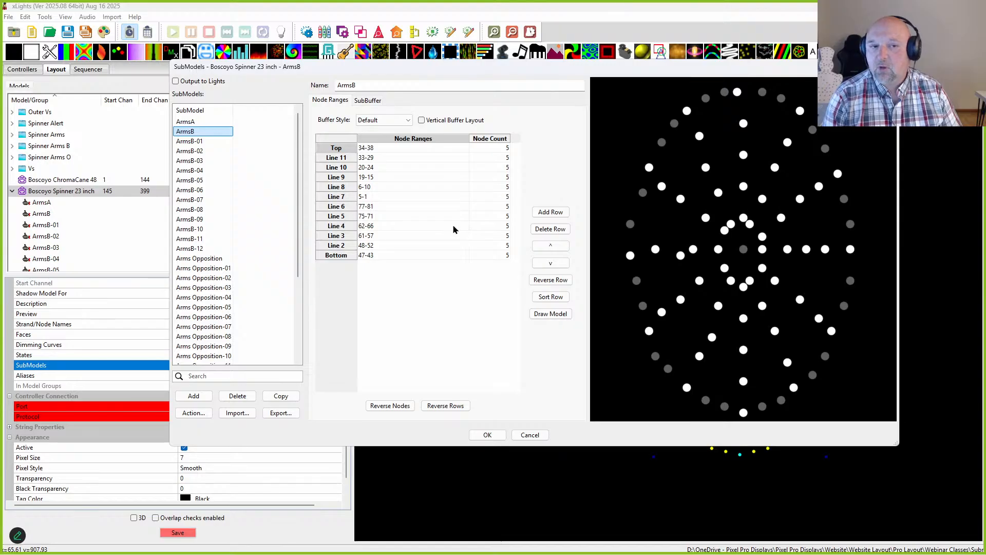
{"action": "left_click", "coordinate": [190, 141]}
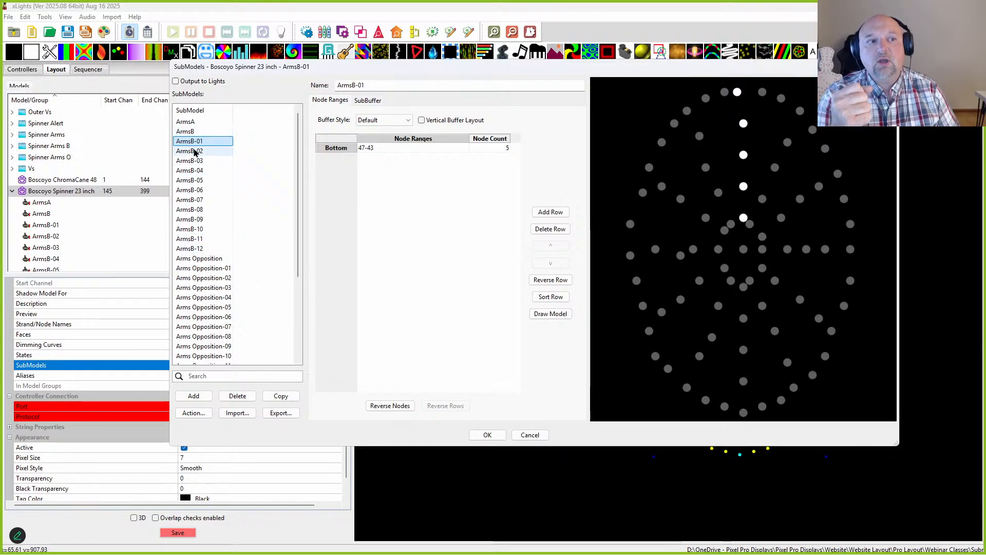
{"action": "left_click", "coordinate": [194, 249], "text": "shift"}
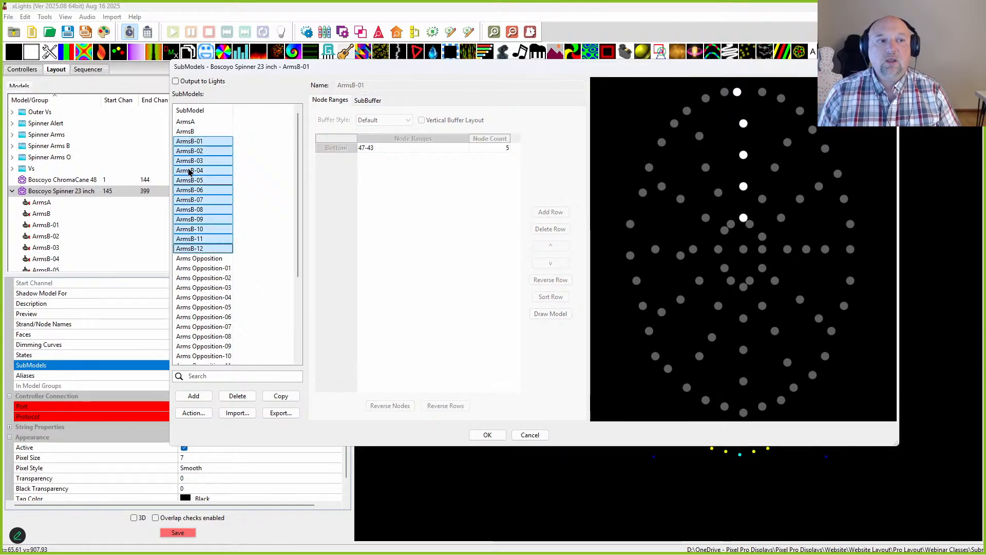
{"action": "right_click", "coordinate": [188, 174]}
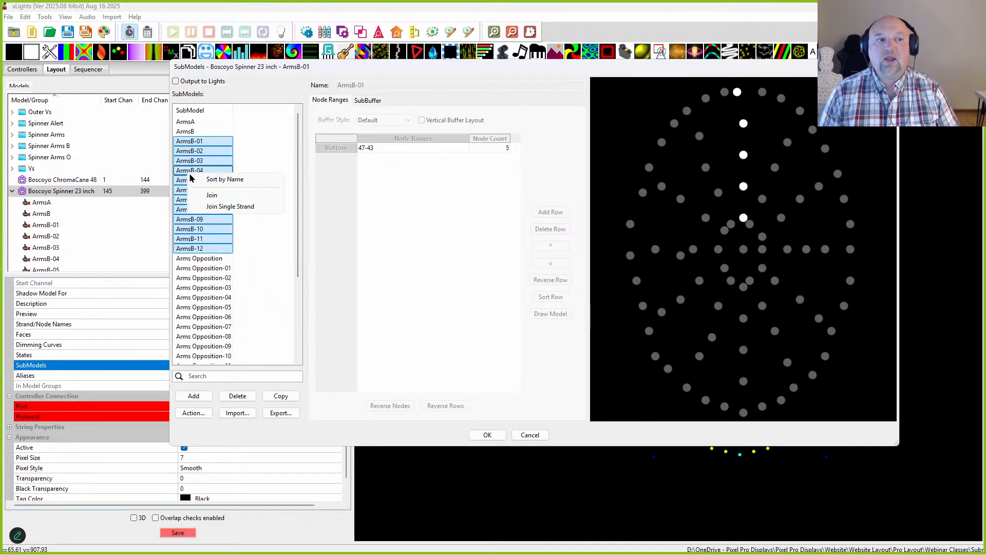
{"action": "left_click", "coordinate": [211, 197]}
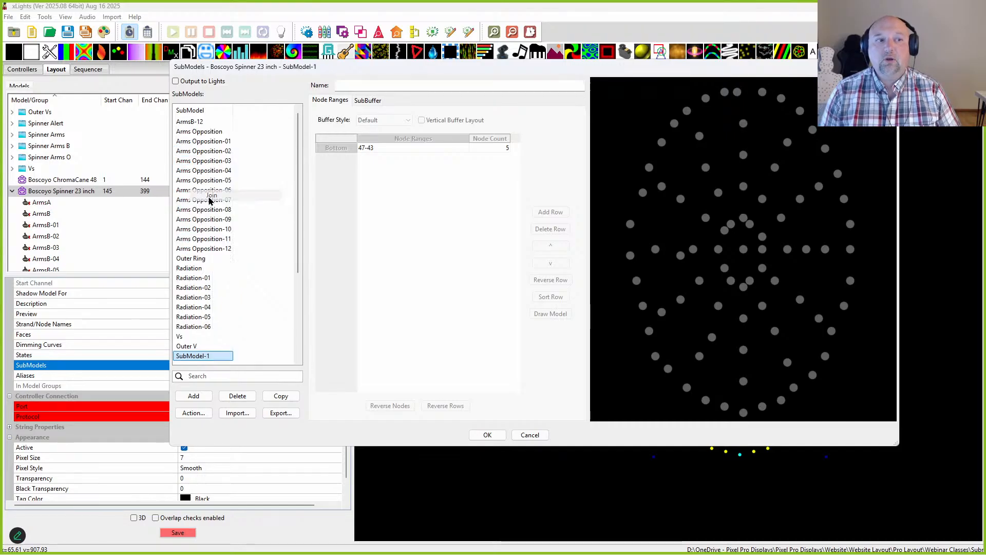
{"action": "scroll", "coordinate": [196, 159], "scroll_direction": "up", "scroll_amount": 5}
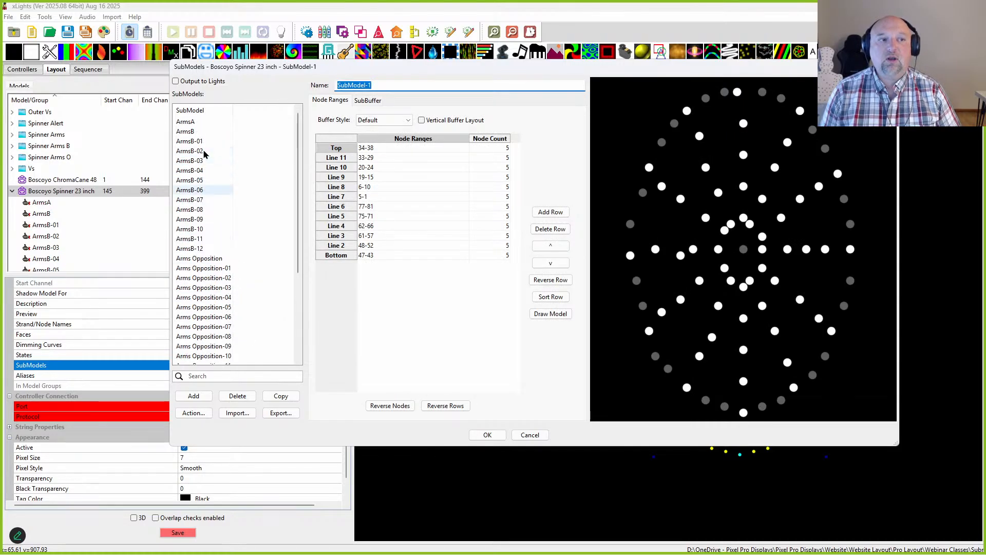
{"action": "scroll", "coordinate": [199, 231], "scroll_direction": "down", "scroll_amount": 5}
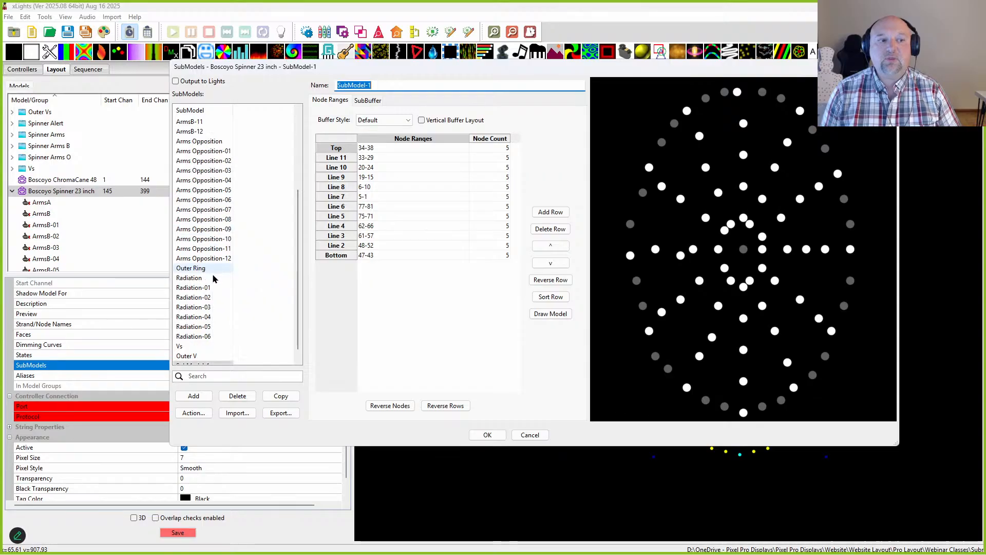
Rename the joined submodel as Arms B Combined and accept the spinner's submodel changes
{"action": "left_click", "coordinate": [378, 85]}
{"action": "double_click", "coordinate": [378, 85]}
{"action": "scroll", "coordinate": [237, 231], "scroll_direction": "up", "scroll_amount": 4}
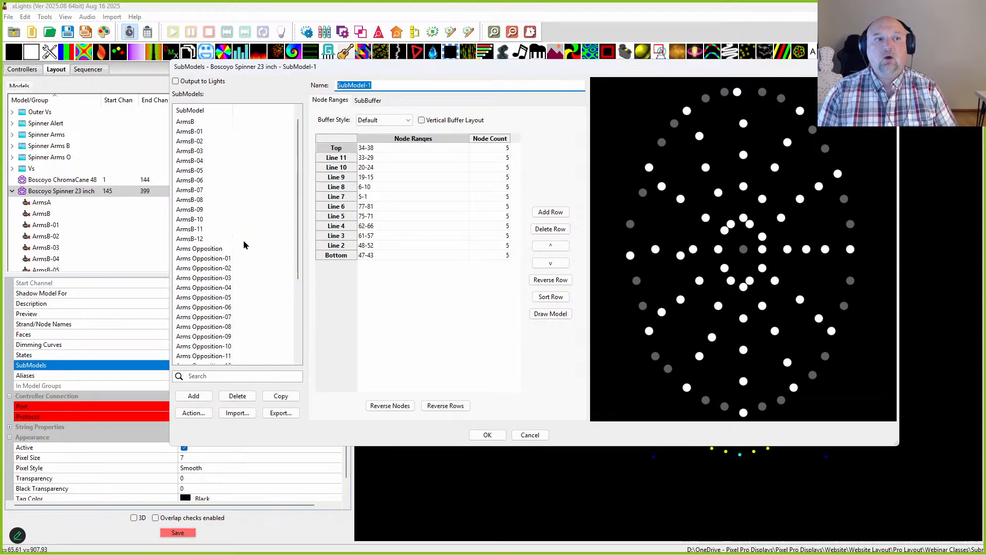
{"action": "type", "text": "Ar"}
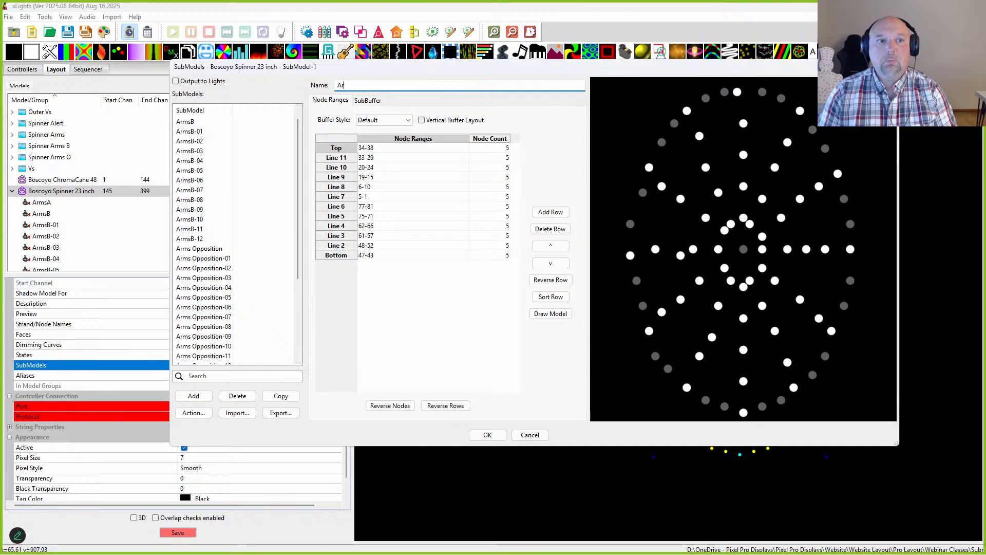
{"action": "type", "text": "ms B Com"}
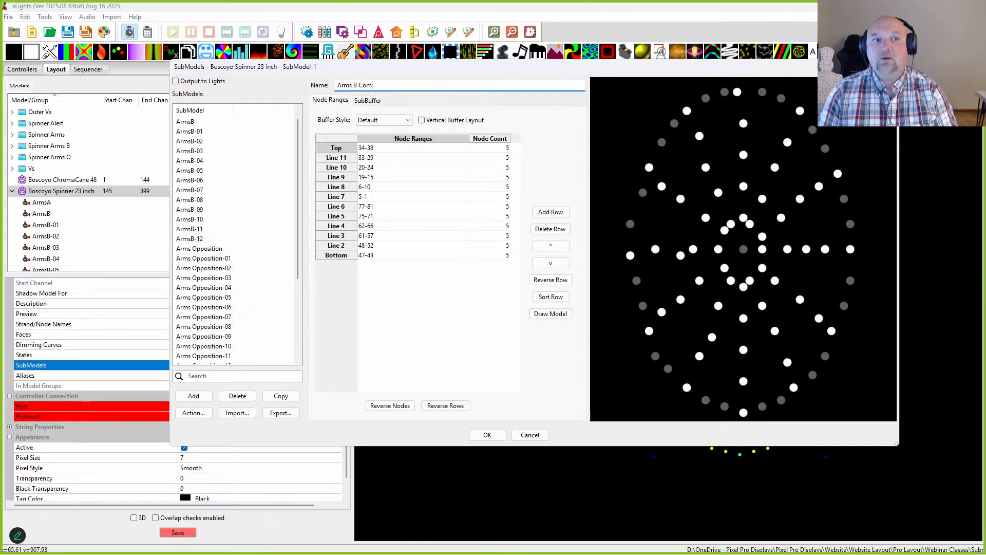
{"action": "type", "text": "bined"}
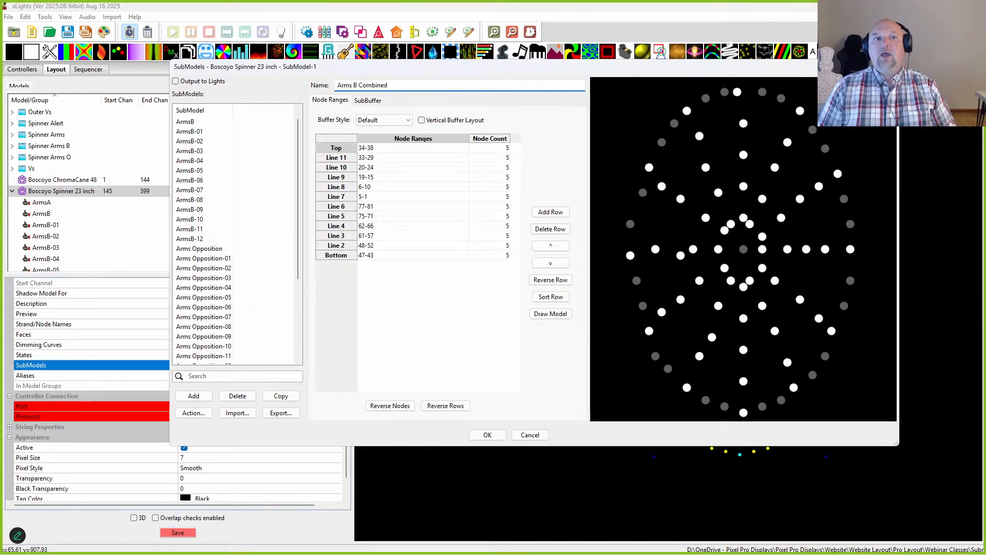
{"action": "key", "text": "Tab"}
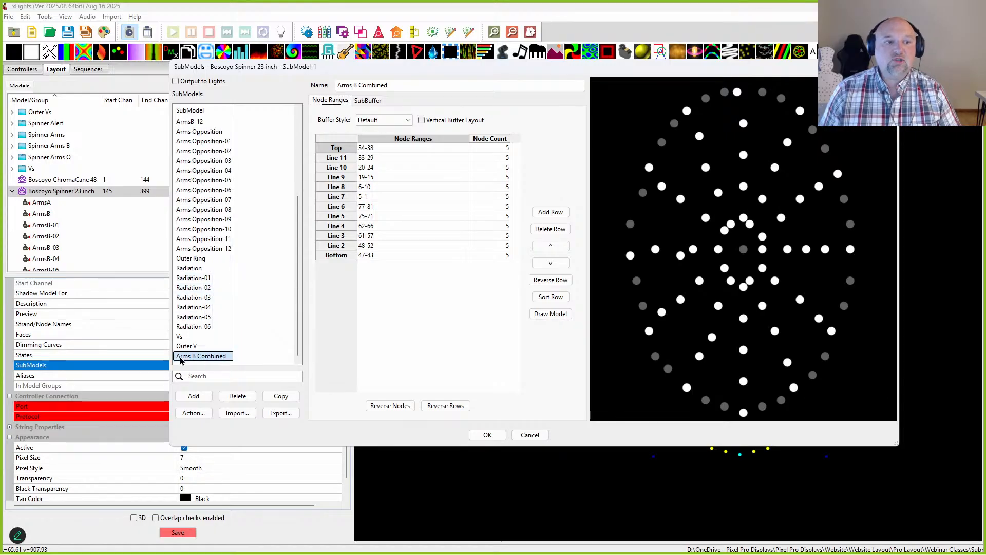
{"action": "left_click", "coordinate": [180, 356]}
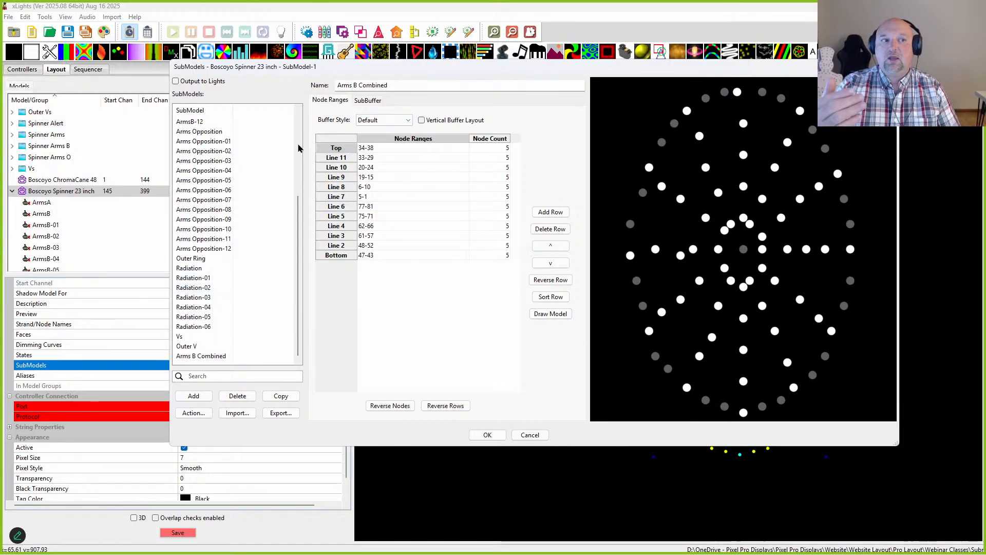
{"action": "scroll", "coordinate": [200, 205], "scroll_direction": "up", "scroll_amount": 4}
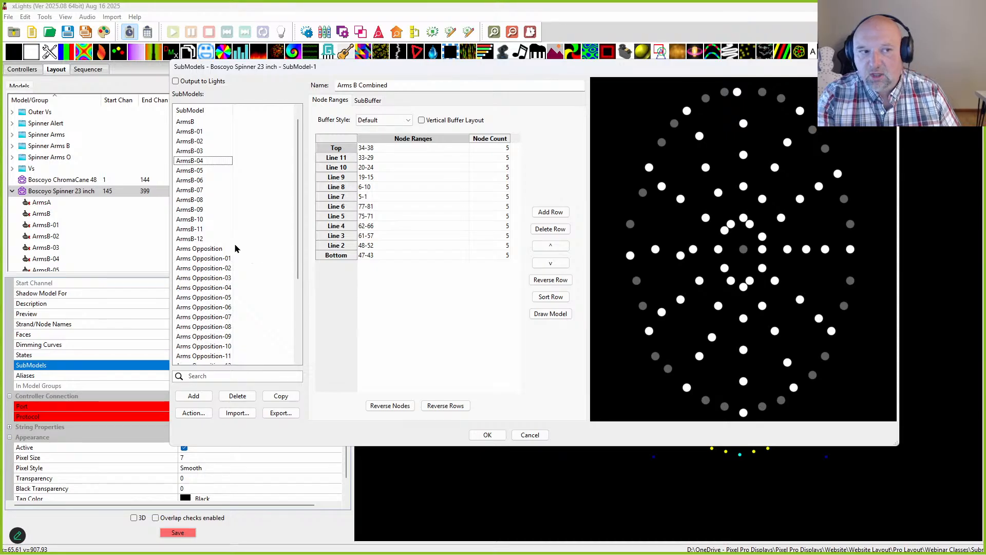
{"action": "left_click", "coordinate": [486, 435]}
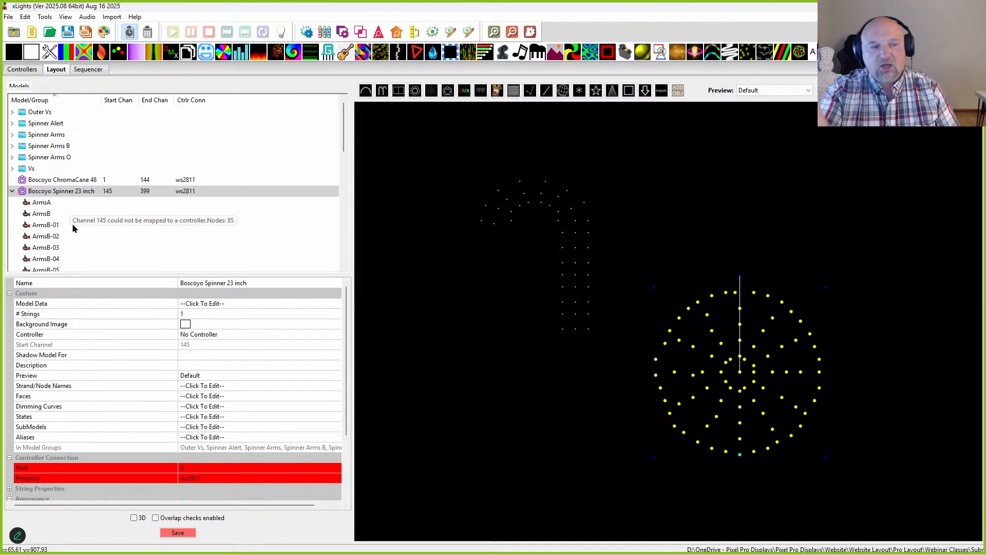
Create a group named Spinner Arms Showstopper from the spinner's Arms B Combined submodel
{"action": "scroll", "coordinate": [59, 221], "scroll_direction": "down", "scroll_amount": 3}
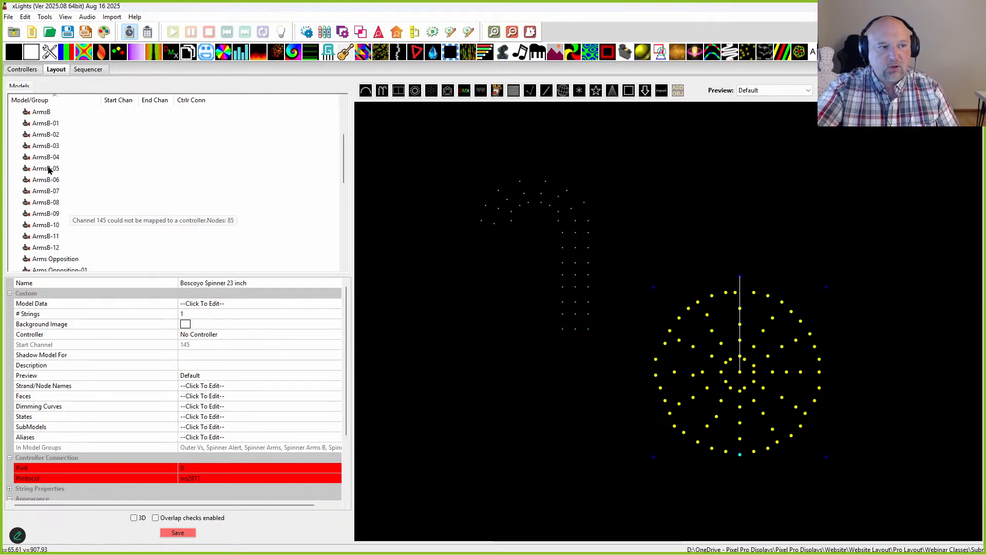
{"action": "scroll", "coordinate": [51, 234], "scroll_direction": "down", "scroll_amount": 3}
{"action": "scroll", "coordinate": [47, 237], "scroll_direction": "down", "scroll_amount": 5}
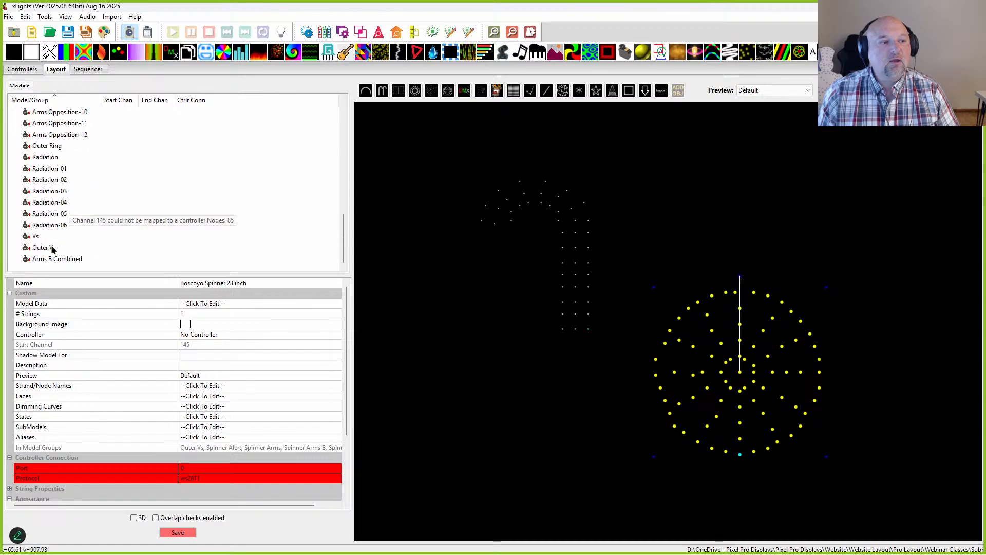
{"action": "left_click", "coordinate": [46, 258]}
{"action": "right_click", "coordinate": [47, 259]}
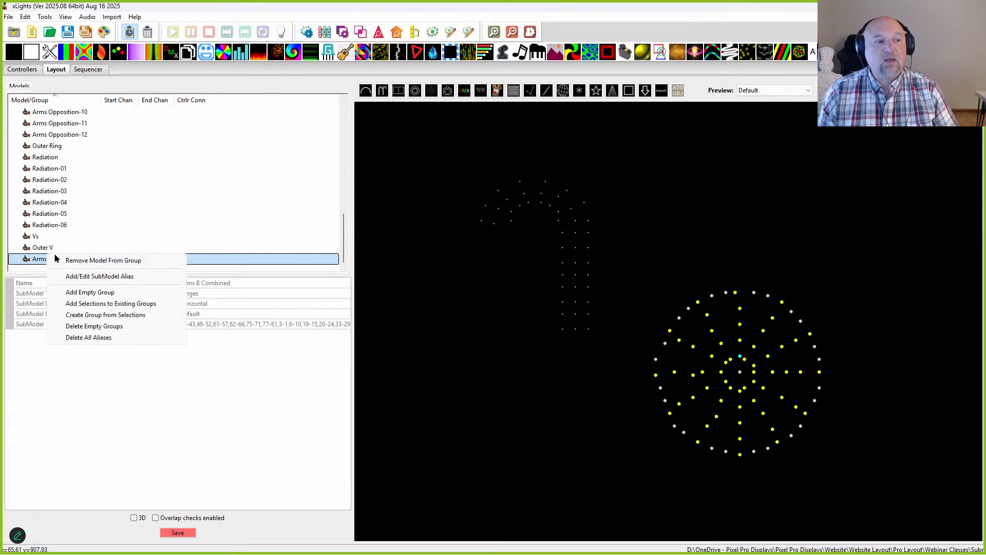
{"action": "left_click", "coordinate": [72, 315]}
{"action": "type", "text": "Spi"}
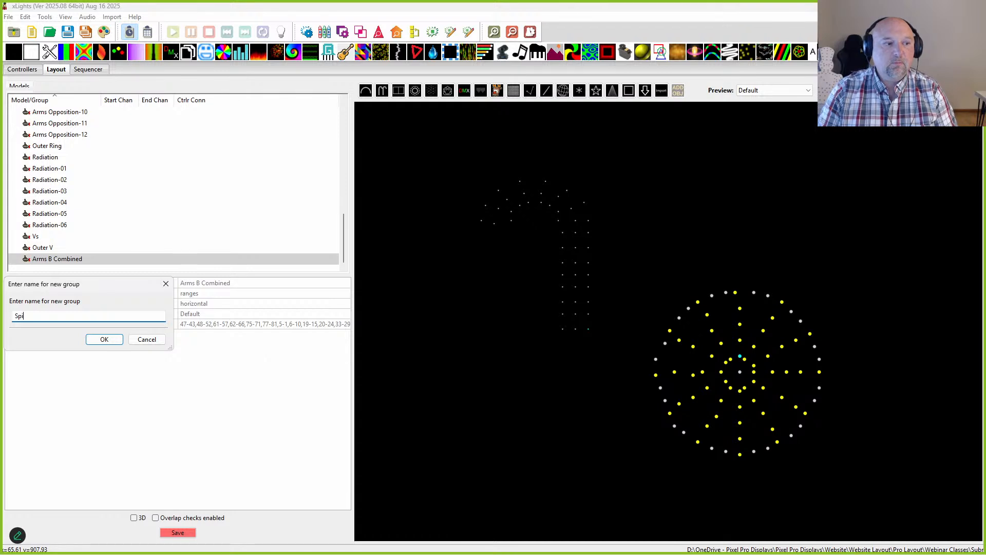
{"action": "type", "text": "nner Arms "}
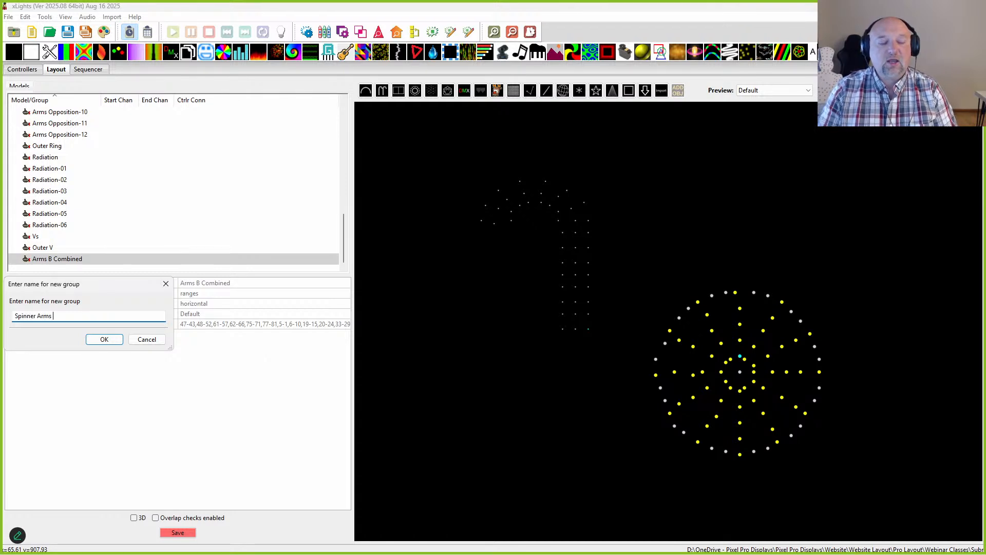
{"action": "type", "text": "Sho"}
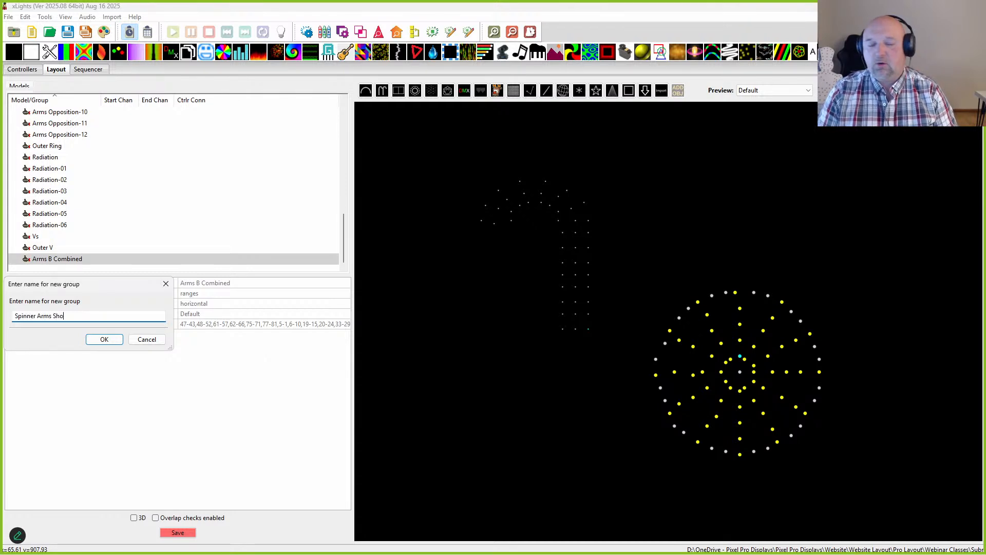
{"action": "type", "text": "wsto"}
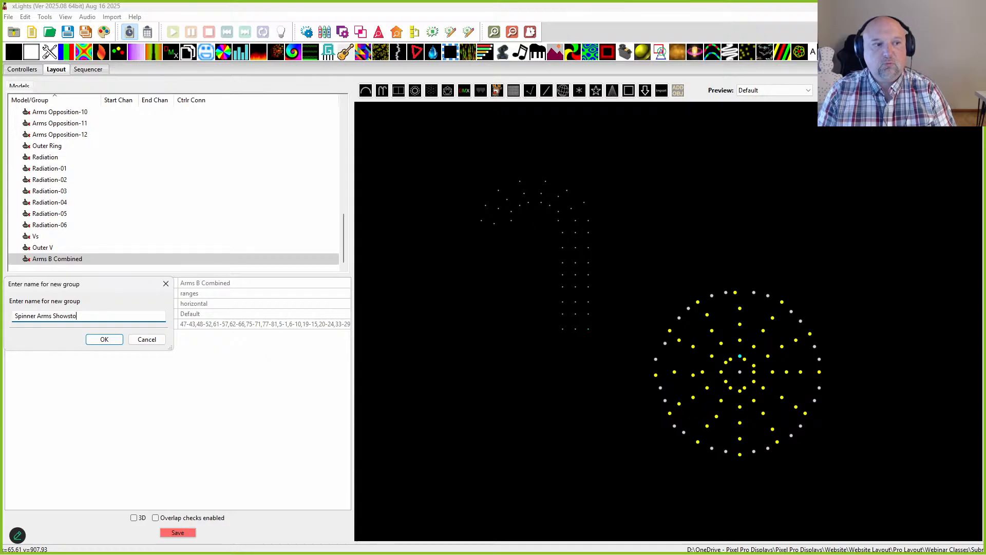
{"action": "type", "text": "pper"}
{"action": "key", "text": "Return"}
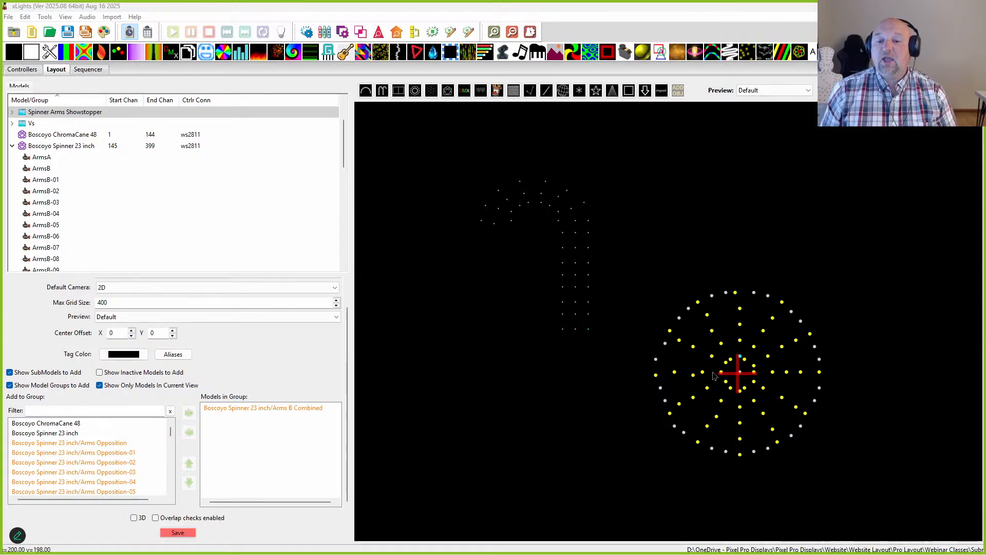
Move Boscoyo Spinner 23 inch up in the layout, level with the candy cane, leaving space for more props
{"action": "left_click_drag", "start_coordinate": [714, 378], "coordinate": [705, 254]}
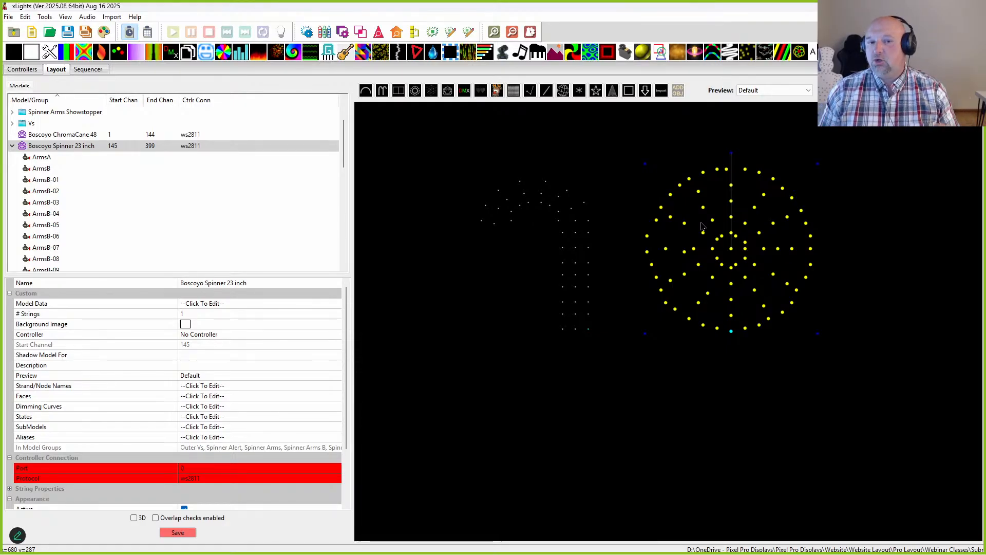
{"action": "scroll", "coordinate": [833, 426], "scroll_direction": "down", "scroll_amount": 4}
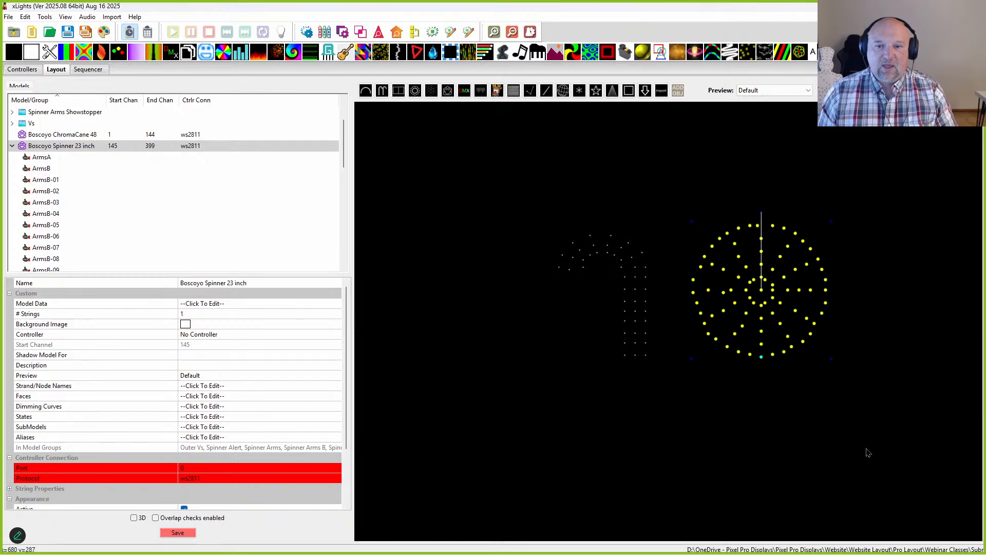
{"action": "left_click_drag", "start_coordinate": [799, 406], "coordinate": [613, 390]}
{"action": "left_click_drag", "start_coordinate": [574, 320], "coordinate": [573, 328]}
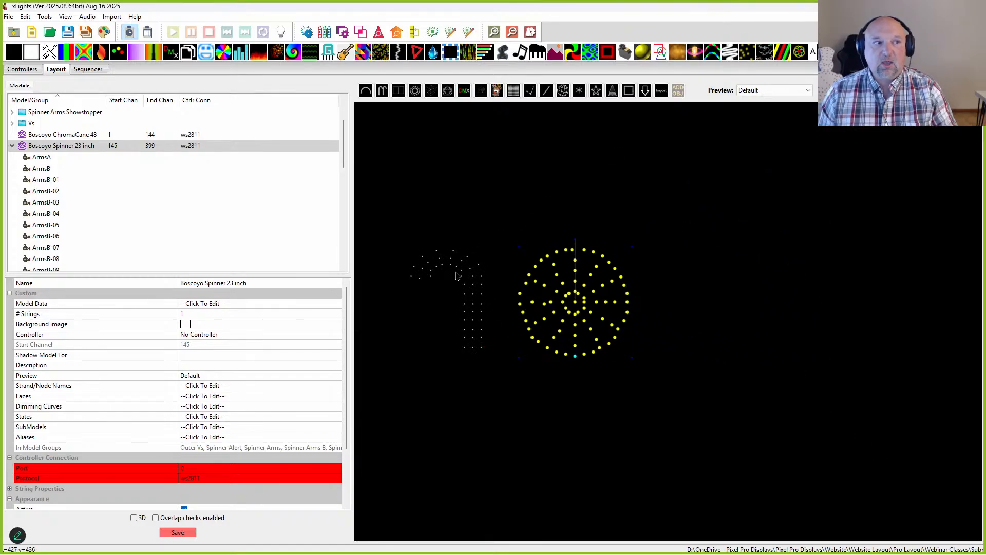
Duplicate Boscoyo Spinner 23 inch, add the copy to the original's groups, and arrange both spinners side by side above the candy cane
{"action": "scroll", "coordinate": [85, 228], "scroll_direction": "down", "scroll_amount": 8}
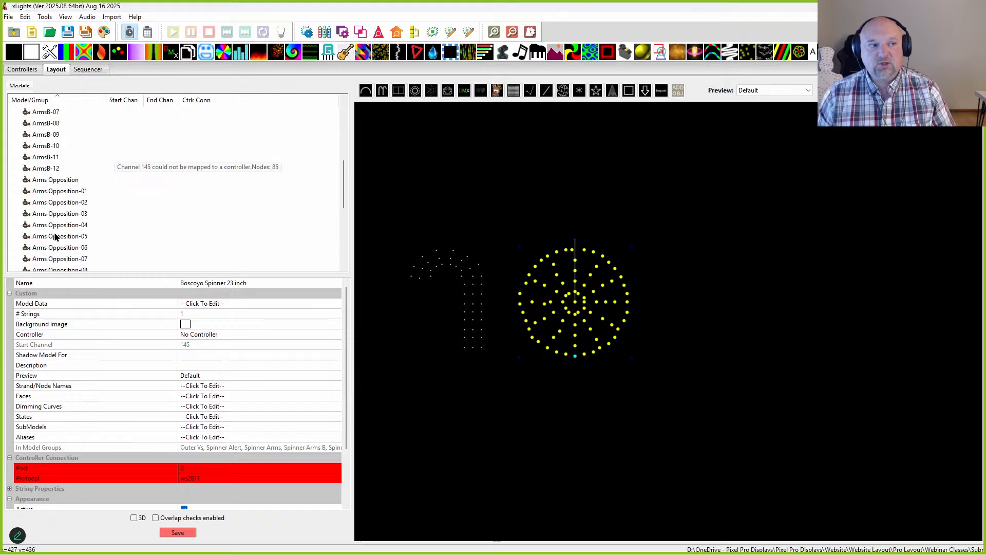
{"action": "scroll", "coordinate": [85, 229], "scroll_direction": "down", "scroll_amount": 1}
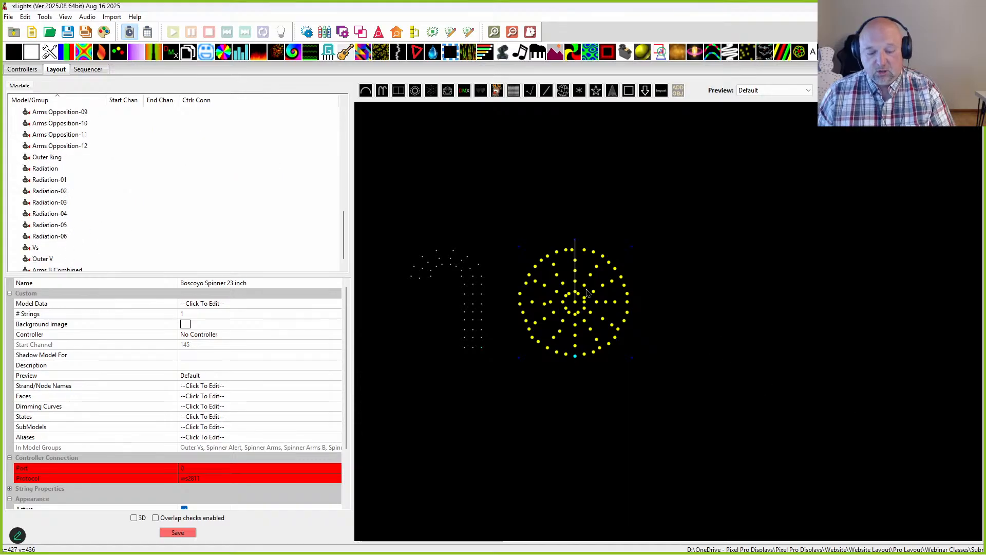
{"action": "key", "text": "ctrl+v"}
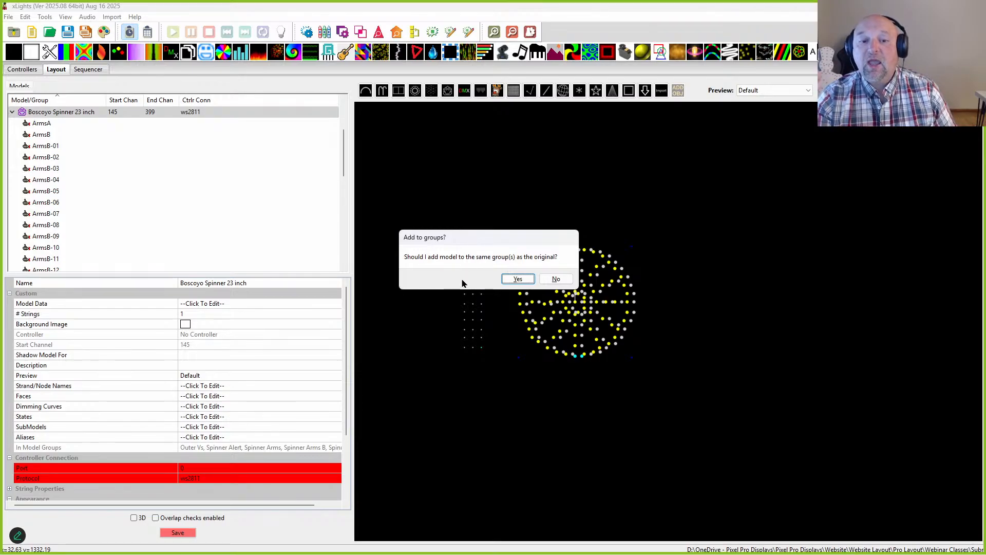
{"action": "left_click", "coordinate": [518, 279]}
{"action": "left_click_drag", "start_coordinate": [539, 301], "coordinate": [673, 303]}
{"action": "left_click_drag", "start_coordinate": [738, 323], "coordinate": [570, 200]}
{"action": "left_click_drag", "start_coordinate": [600, 308], "coordinate": [719, 210]}
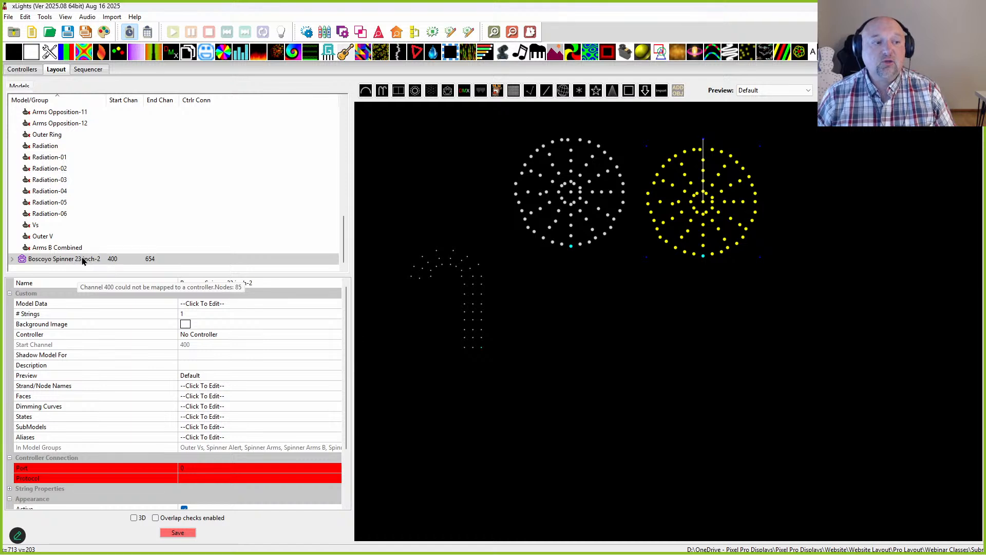
Review the members of the Spinner Alert and Spinner Arms groups across both spinners
{"action": "scroll", "coordinate": [82, 214], "scroll_direction": "up", "scroll_amount": 10}
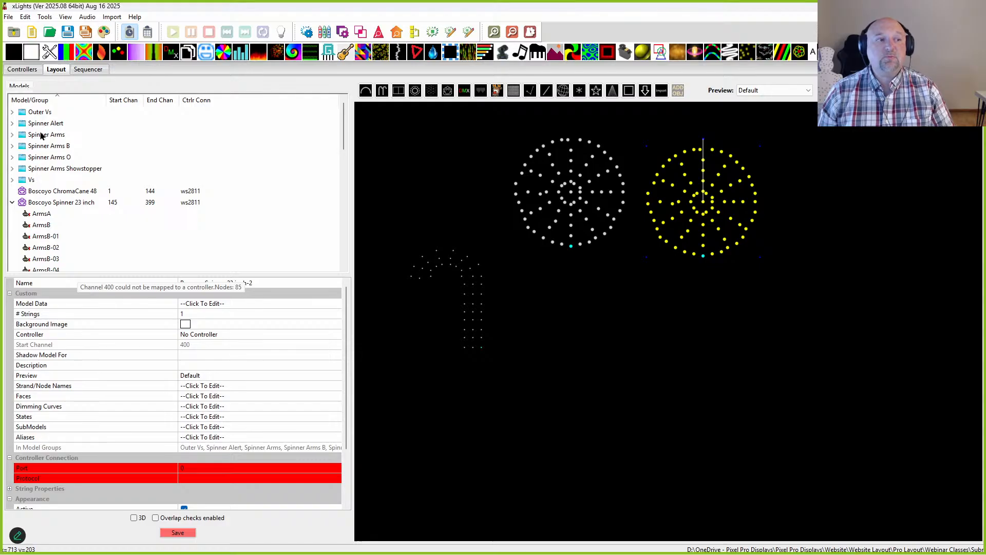
{"action": "left_click", "coordinate": [42, 124]}
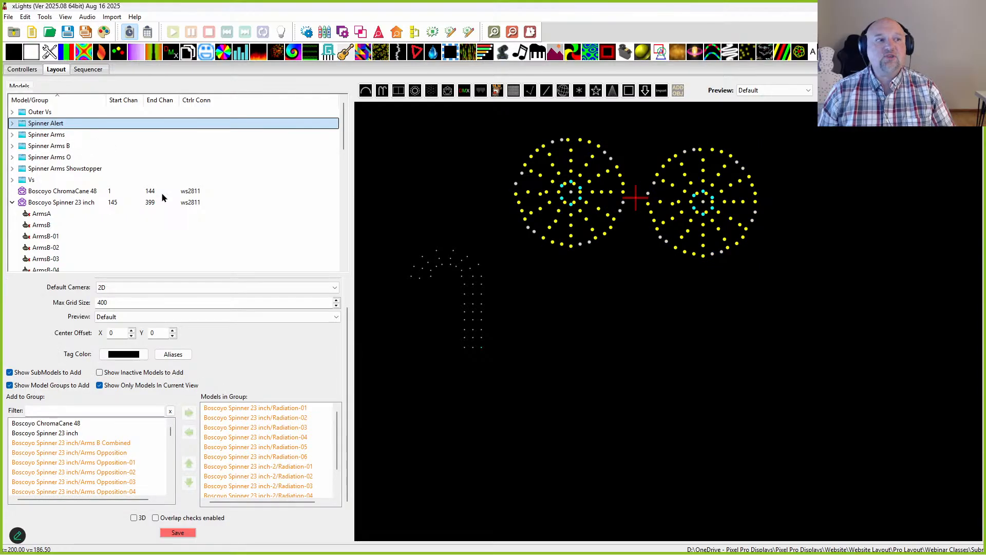
{"action": "left_click", "coordinate": [48, 136]}
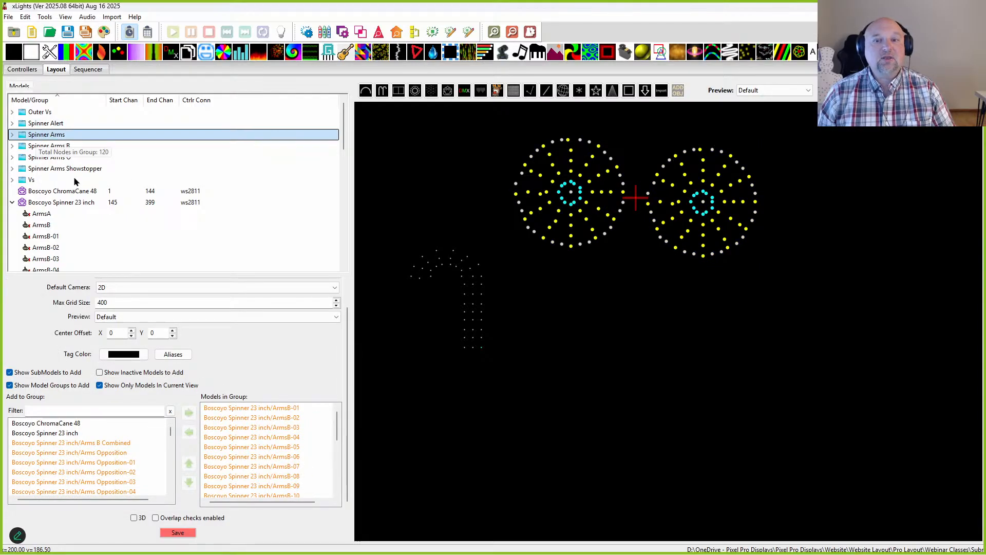
Review the nodes covered by the Spinner Arms B, Spinner Arms O, Spinner Arms Showstopper and Outer Vs groups on both spinners
{"action": "key", "text": "Down"}
{"action": "key", "text": "Down"}
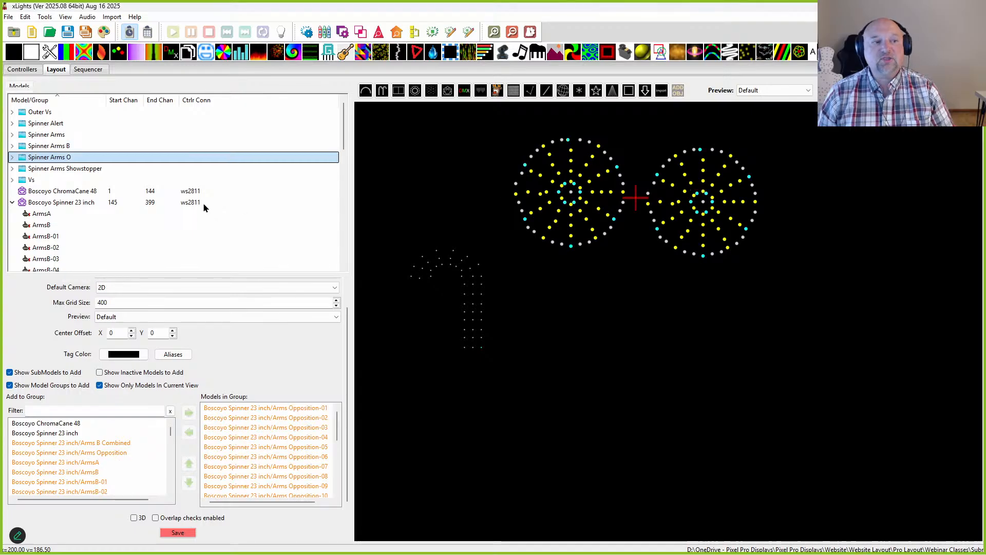
{"action": "key", "text": "Down"}
{"action": "key", "text": "Down"}
{"action": "key", "text": "Up"}
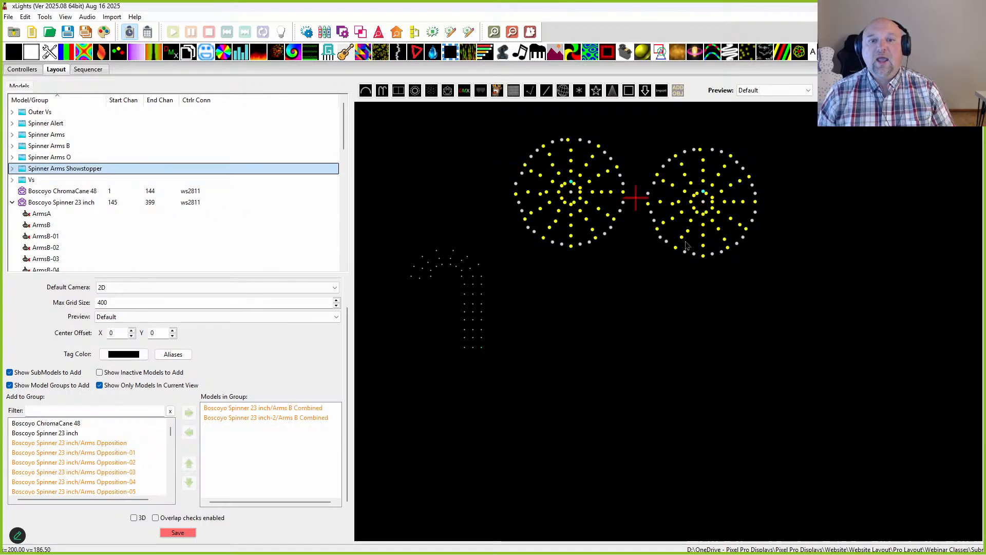
{"action": "key", "text": "Up"}
{"action": "key", "text": "Up"}
{"action": "key", "text": "Up"}
{"action": "key", "text": "Up"}
{"action": "key", "text": "Up"}
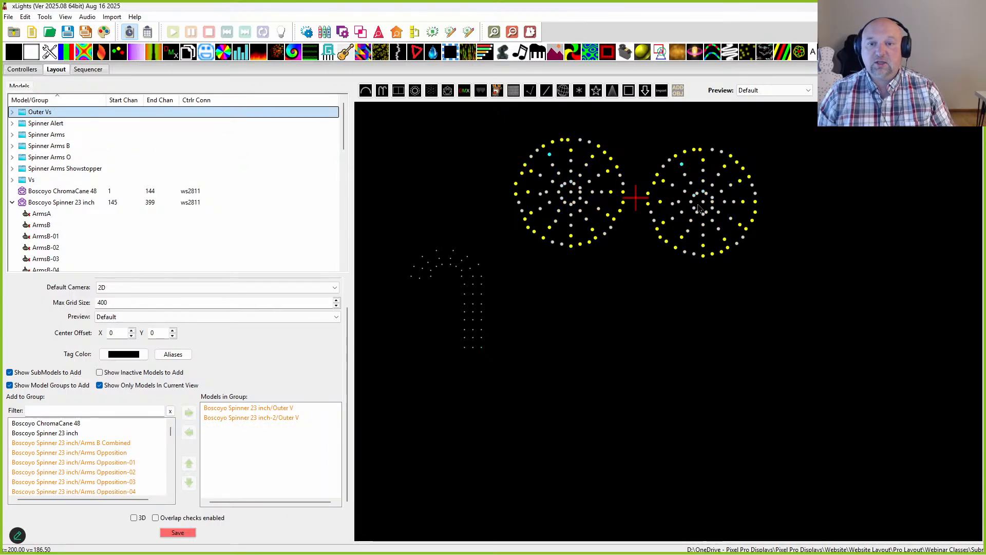
Move Boscoyo Spinner 23 inch-2 slightly away from the original and add a submodel named Crazy New to it
{"action": "left_click_drag", "start_coordinate": [701, 209], "coordinate": [735, 205]}
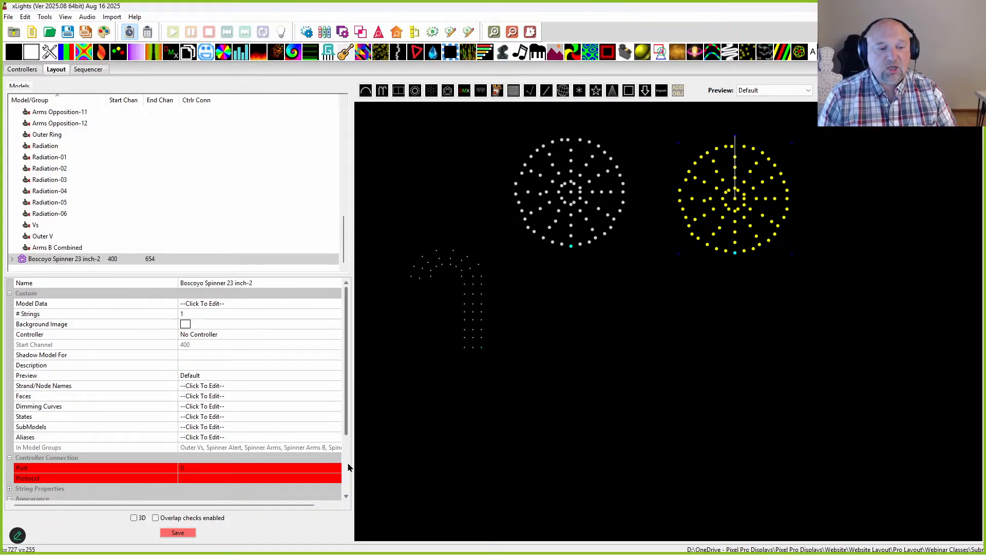
{"action": "left_click", "coordinate": [334, 428]}
{"action": "left_click", "coordinate": [335, 428]}
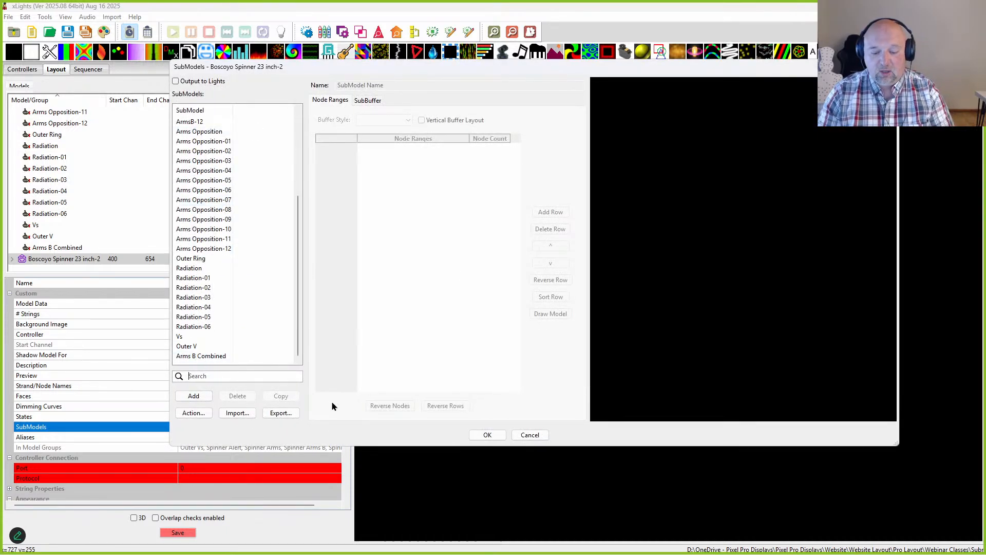
{"action": "type", "text": "Crazy New"}
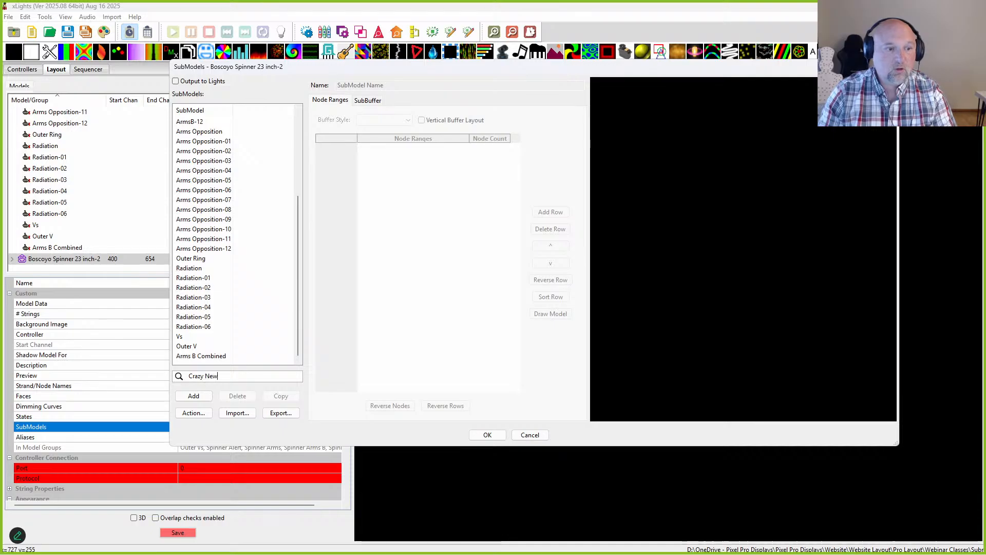
{"action": "key", "text": "ctrl+a"}
{"action": "key", "text": "ctrl+c"}
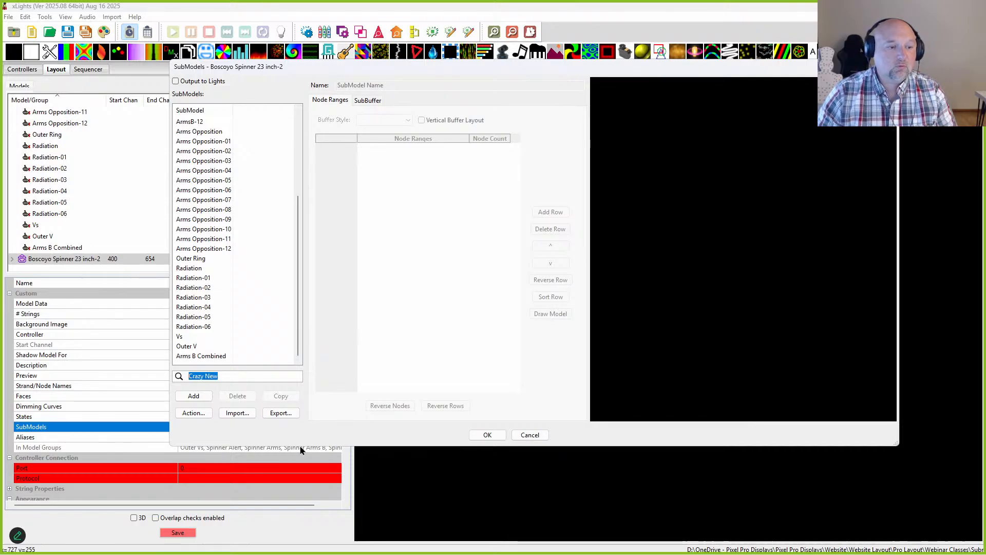
{"action": "key", "text": "BackSpace"}
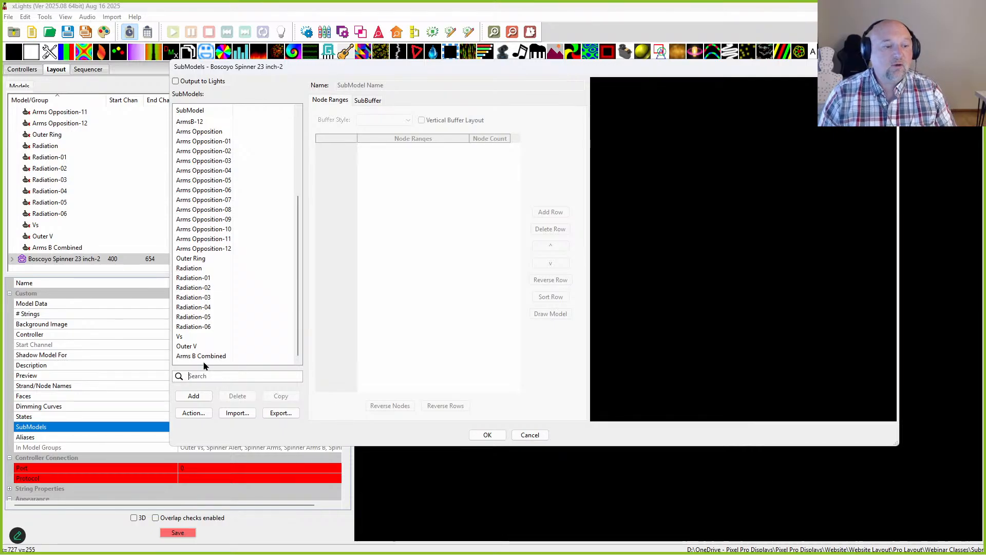
{"action": "left_click", "coordinate": [194, 396]}
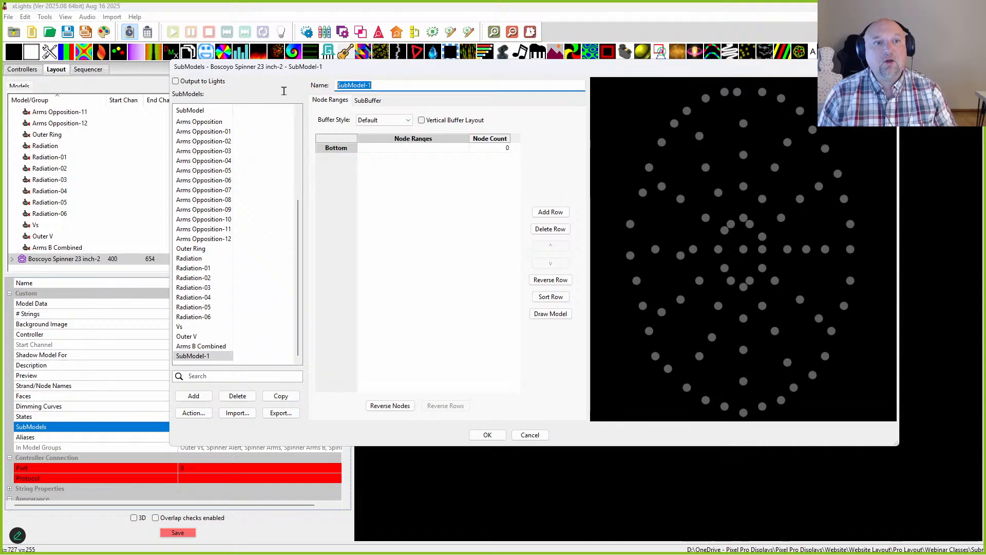
{"action": "key", "text": "ctrl+v"}
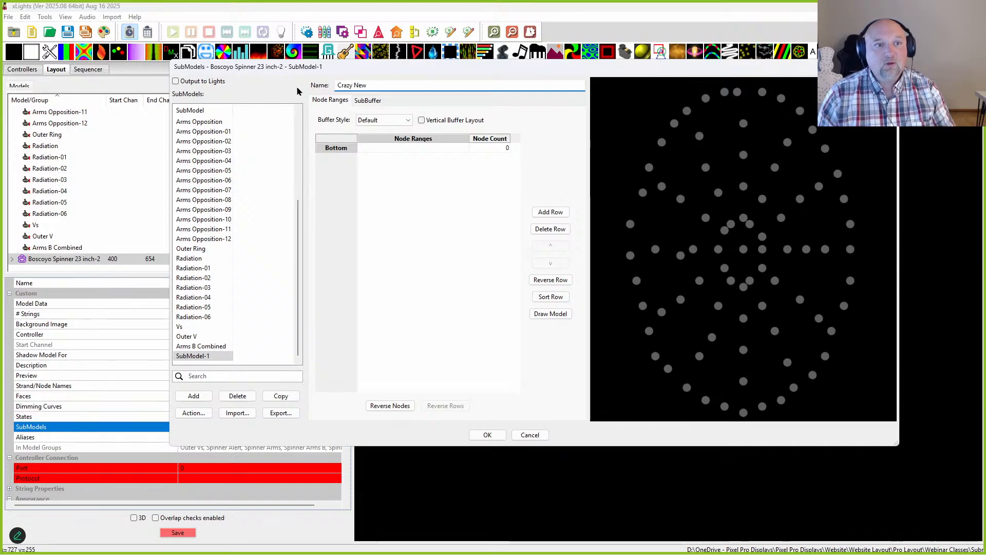
{"action": "left_click", "coordinate": [371, 147]}
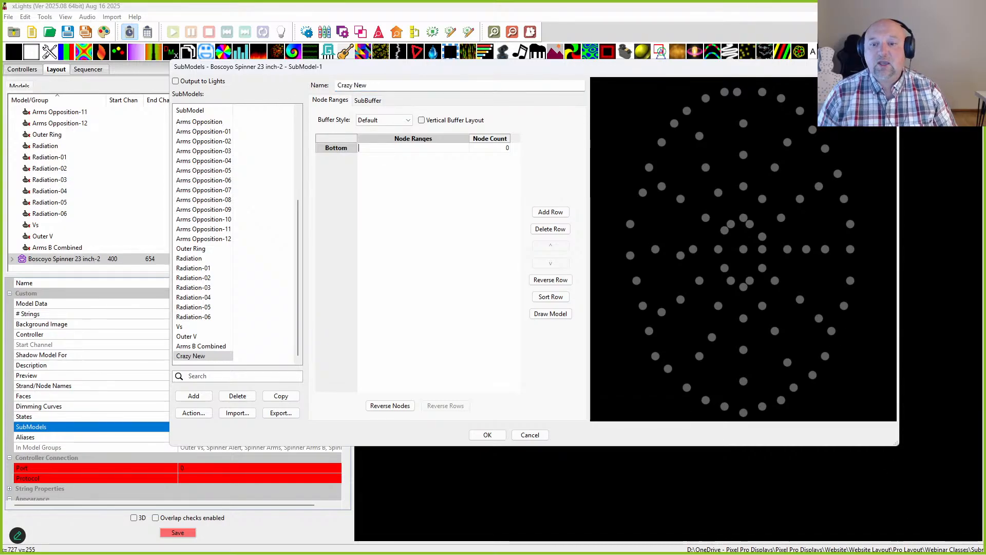
Select nodes 46, 35, 30, 22, 17, 7, 4, 78 and 64 on the model grid for the Crazy New submodel
{"action": "left_click", "coordinate": [537, 314]}
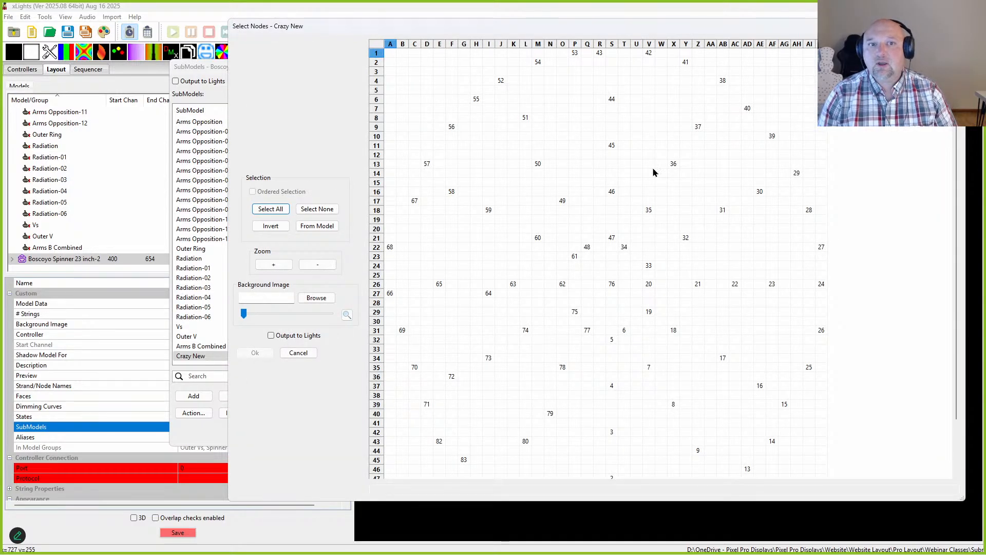
{"action": "left_click_drag", "start_coordinate": [575, 164], "coordinate": [685, 230]}
{"action": "left_click_drag", "start_coordinate": [742, 168], "coordinate": [796, 221]}
{"action": "left_click_drag", "start_coordinate": [733, 243], "coordinate": [749, 317]}
{"action": "left_click_drag", "start_coordinate": [711, 339], "coordinate": [740, 361]}
{"action": "left_click_drag", "start_coordinate": [612, 358], "coordinate": [671, 390]}
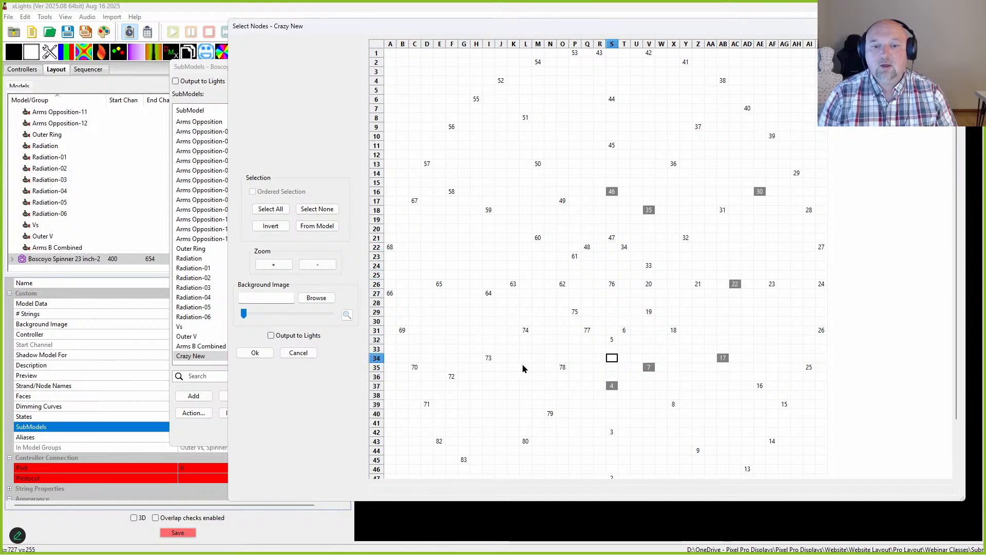
{"action": "left_click_drag", "start_coordinate": [526, 339], "coordinate": [588, 388]}
{"action": "left_click_drag", "start_coordinate": [463, 263], "coordinate": [507, 306]}
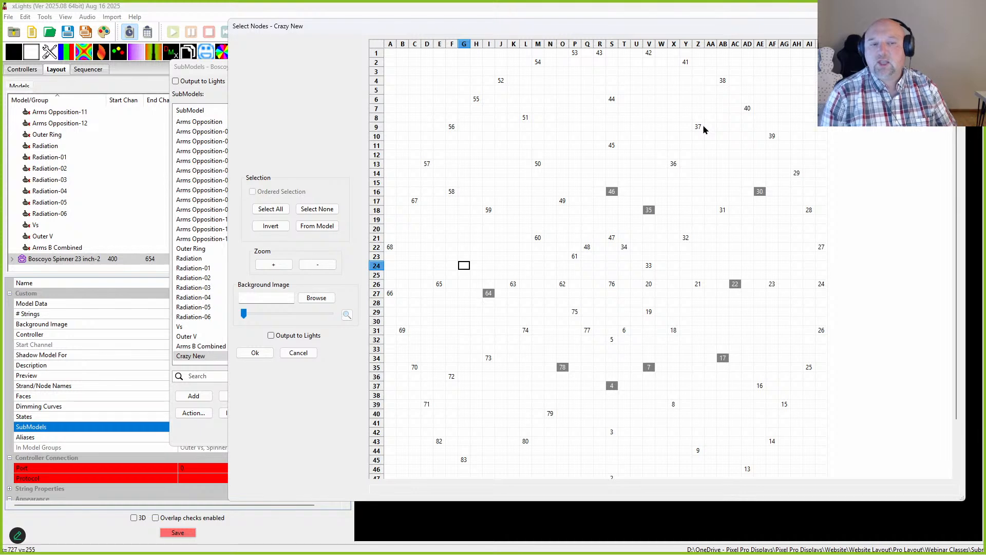
Add nodes 58, 59, 55, 52, 54 and 53 to Crazy New and save the submodel
{"action": "left_click", "coordinate": [441, 175]}
{"action": "left_click_drag", "start_coordinate": [445, 180], "coordinate": [493, 220]}
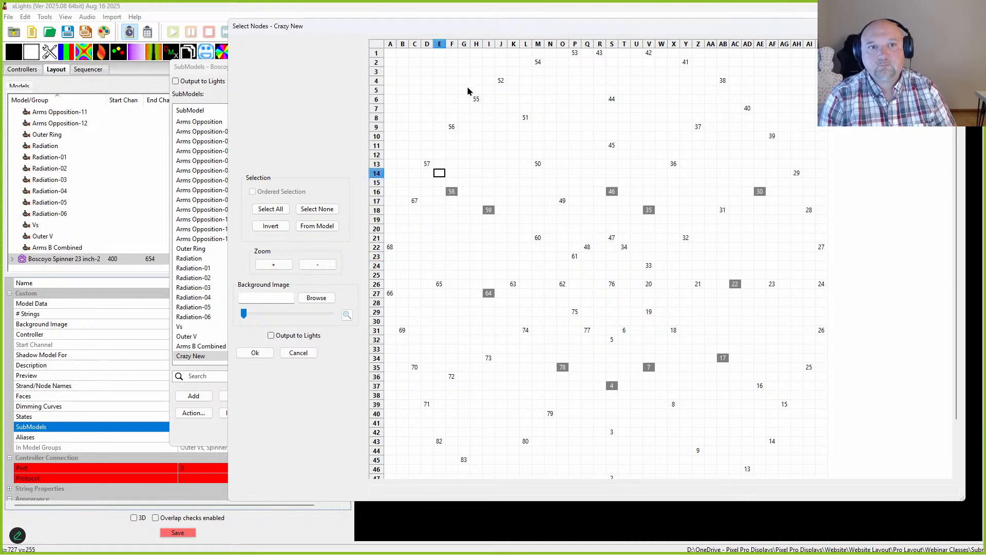
{"action": "left_click_drag", "start_coordinate": [461, 69], "coordinate": [508, 114]}
{"action": "left_click_drag", "start_coordinate": [514, 53], "coordinate": [578, 64]}
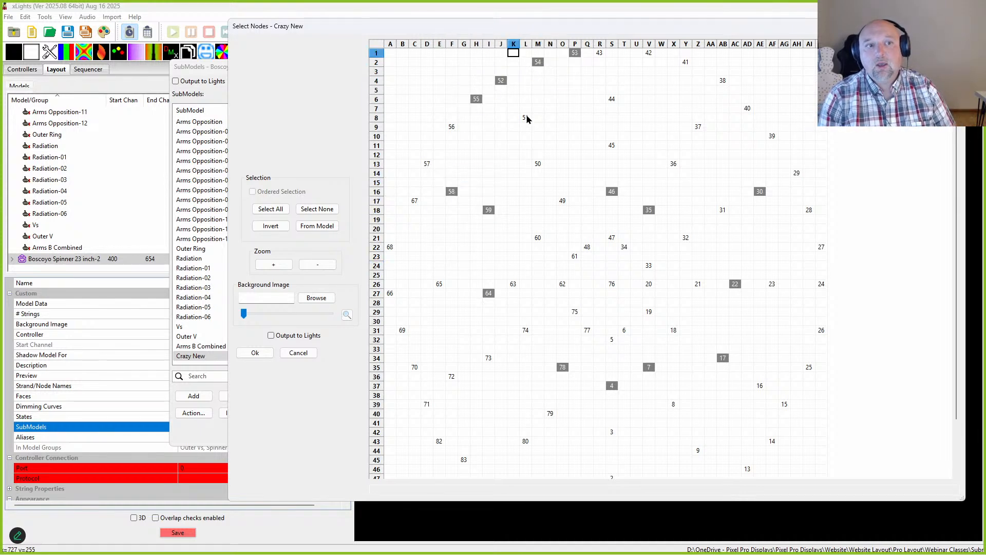
{"action": "left_click", "coordinate": [258, 353]}
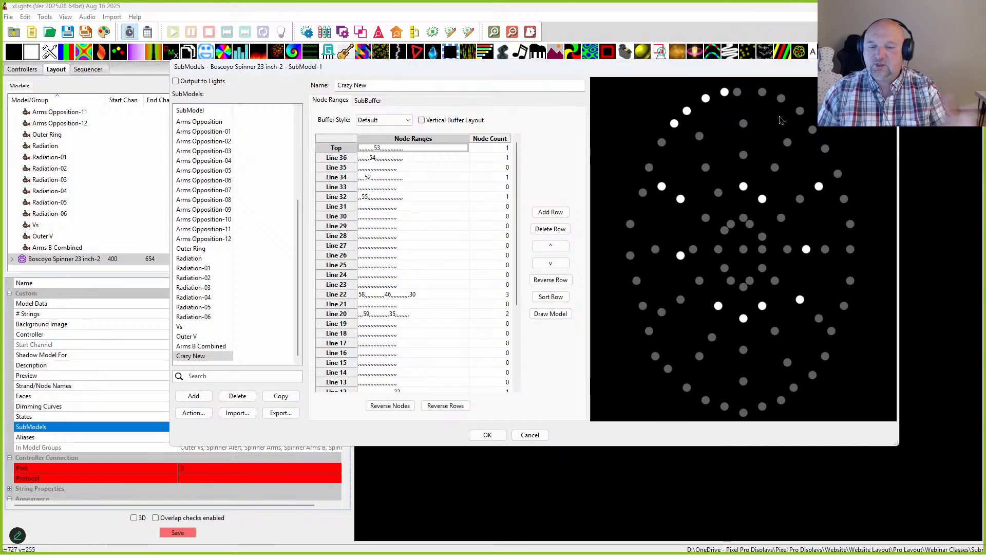
{"action": "left_click", "coordinate": [486, 435]}
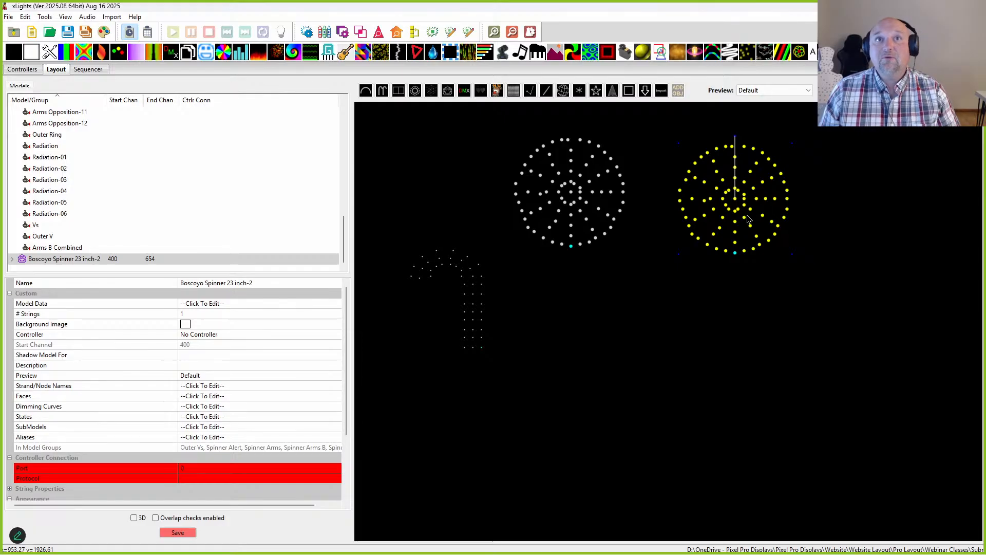
Rearrange the spinners, placing Boscoyo Spinner 23 inch-2 above the candy cane and the original well to its right
{"action": "left_click_drag", "start_coordinate": [715, 217], "coordinate": [564, 348]}
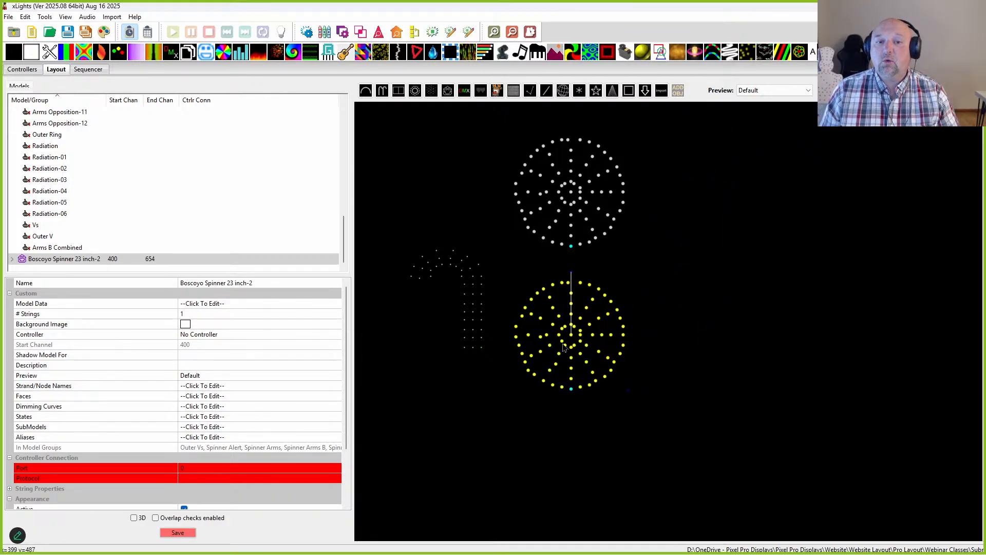
{"action": "left_click_drag", "start_coordinate": [574, 180], "coordinate": [731, 197]}
{"action": "left_click_drag", "start_coordinate": [577, 360], "coordinate": [551, 210]}
{"action": "left_click_drag", "start_coordinate": [718, 214], "coordinate": [760, 205]}
{"action": "left_click", "coordinate": [555, 211]}
{"action": "left_click_drag", "start_coordinate": [535, 211], "coordinate": [447, 169]}
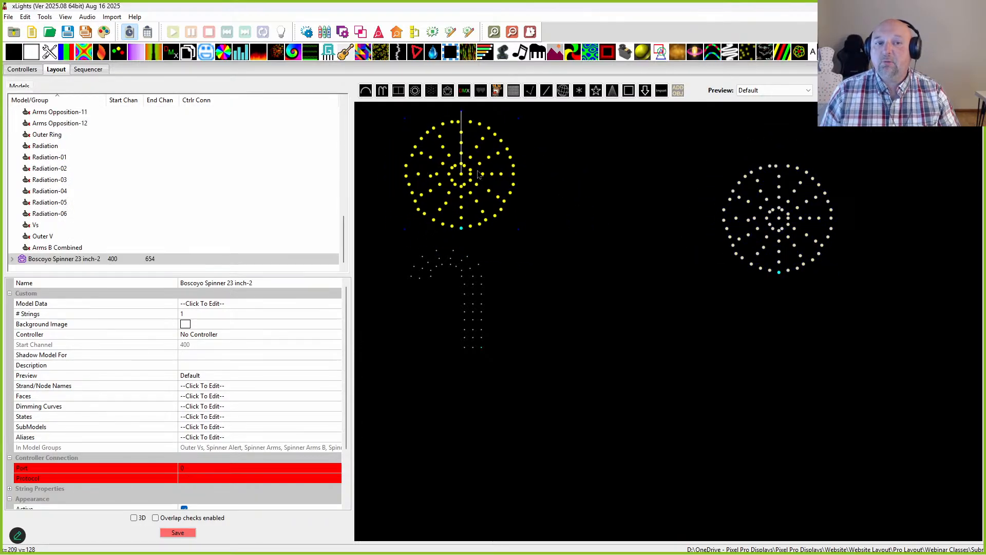
{"action": "left_click_drag", "start_coordinate": [788, 228], "coordinate": [779, 214]}
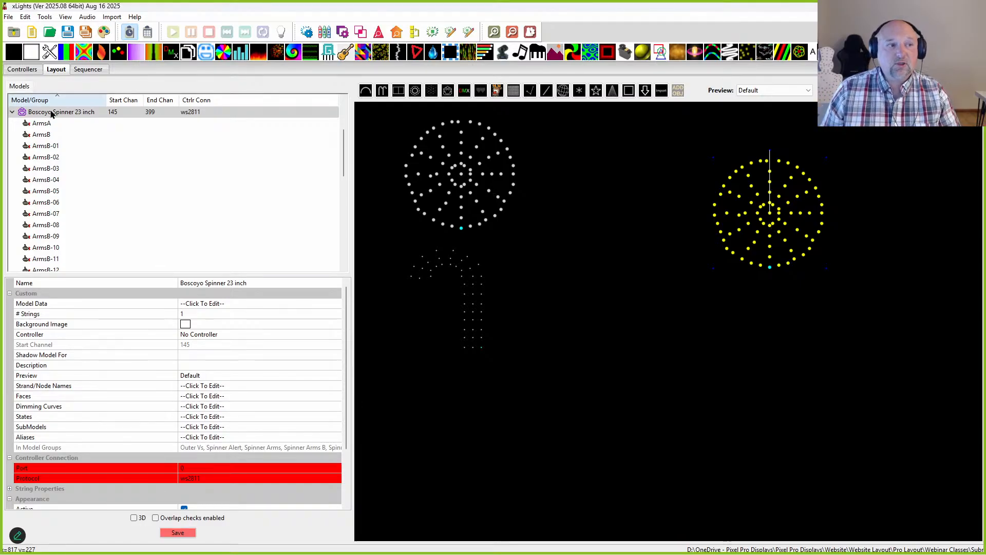
{"action": "left_click", "coordinate": [438, 183]}
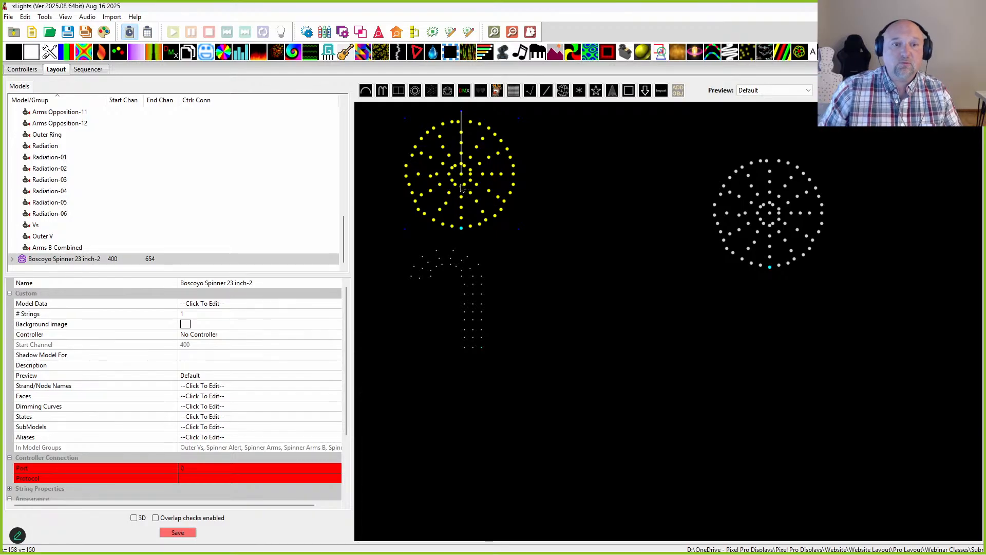
{"action": "left_click_drag", "start_coordinate": [445, 190], "coordinate": [509, 194]}
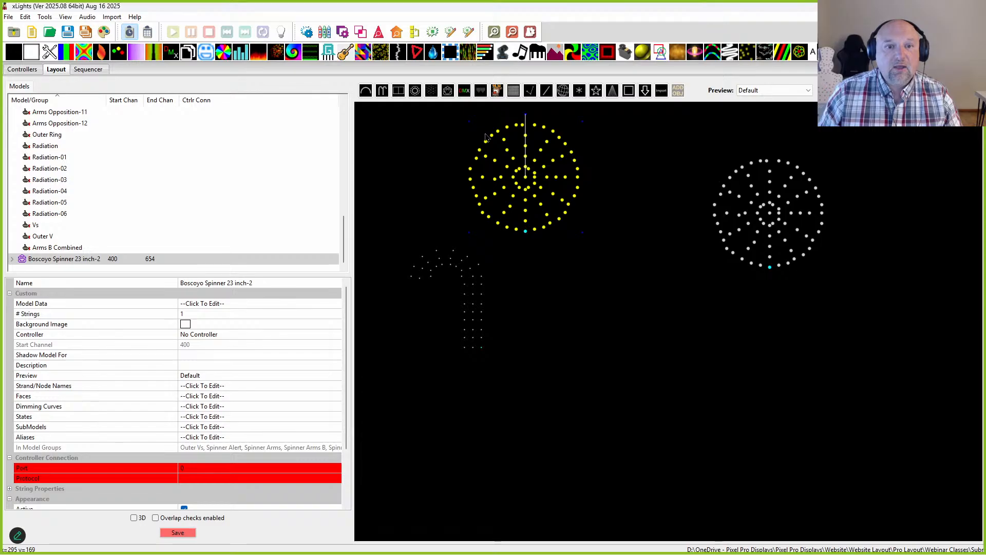
Replace Boscoyo Spinner 23 inch with Boscoyo Spinner 23 inch-2, merging the submodels and using the original's size and position
{"action": "left_click", "coordinate": [10, 261]}
{"action": "scroll", "coordinate": [84, 257], "scroll_direction": "down", "scroll_amount": 8}
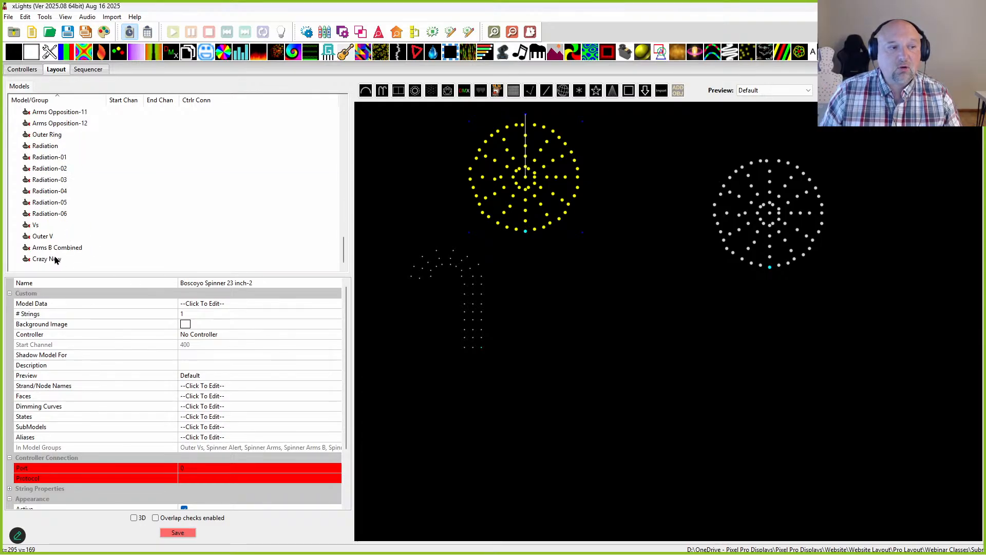
{"action": "right_click", "coordinate": [549, 177]}
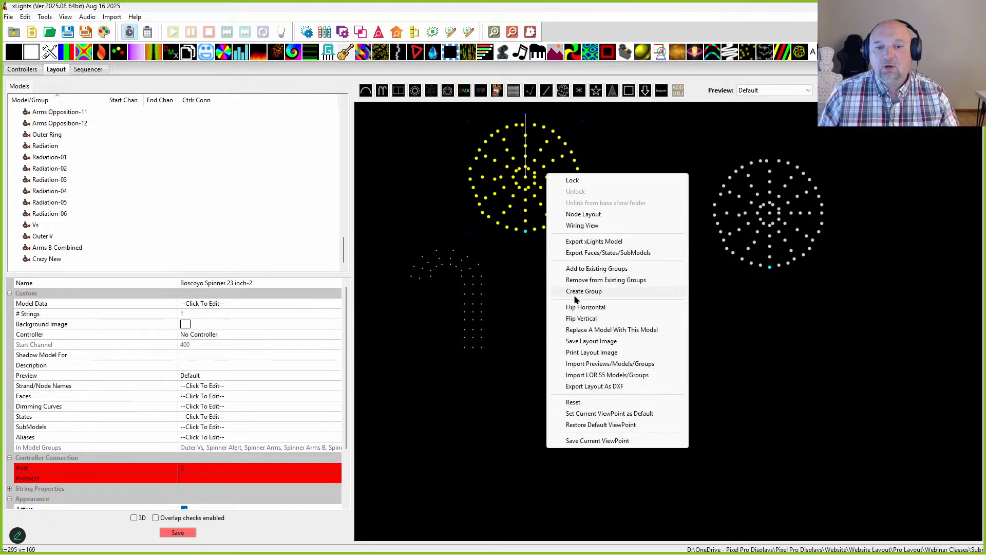
{"action": "left_click", "coordinate": [584, 332]}
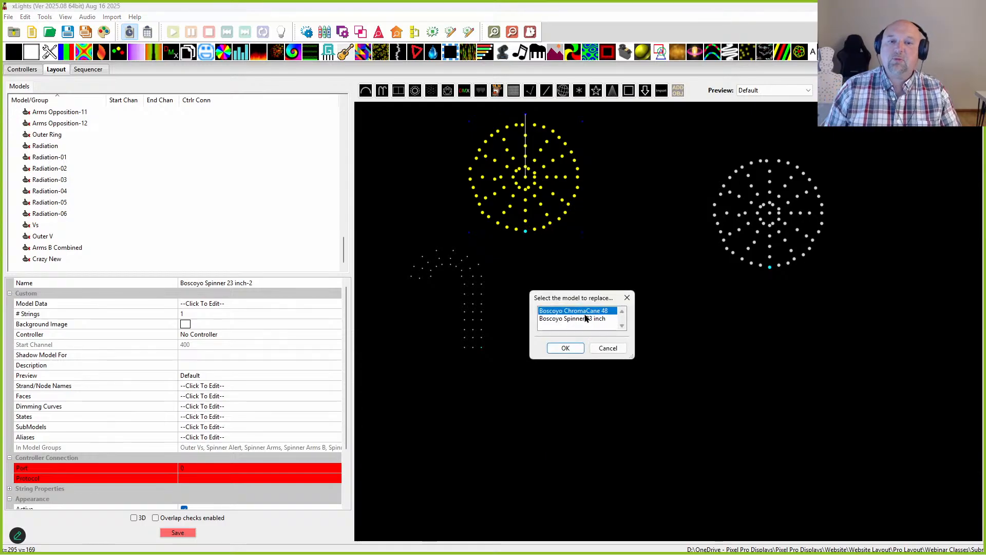
{"action": "left_click", "coordinate": [568, 319]}
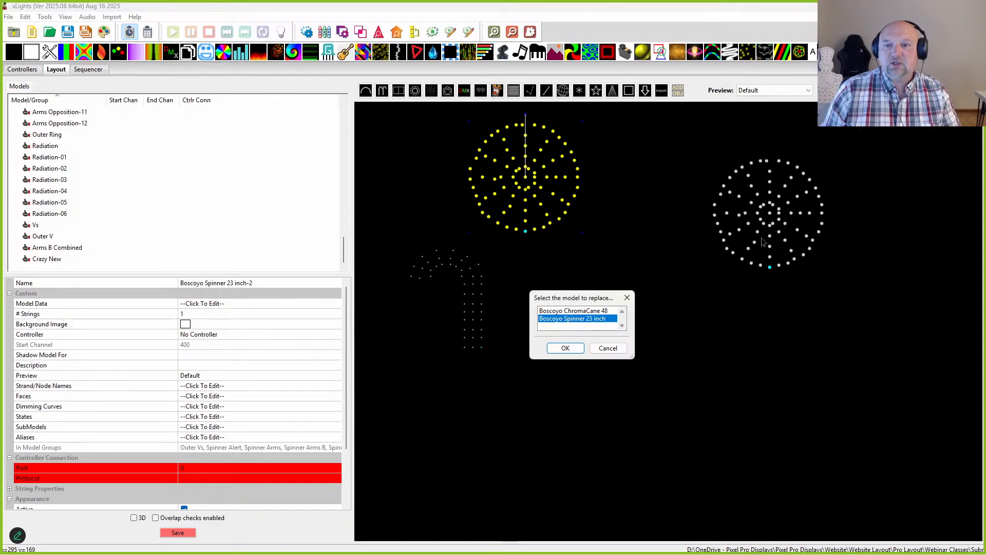
{"action": "left_click", "coordinate": [566, 348]}
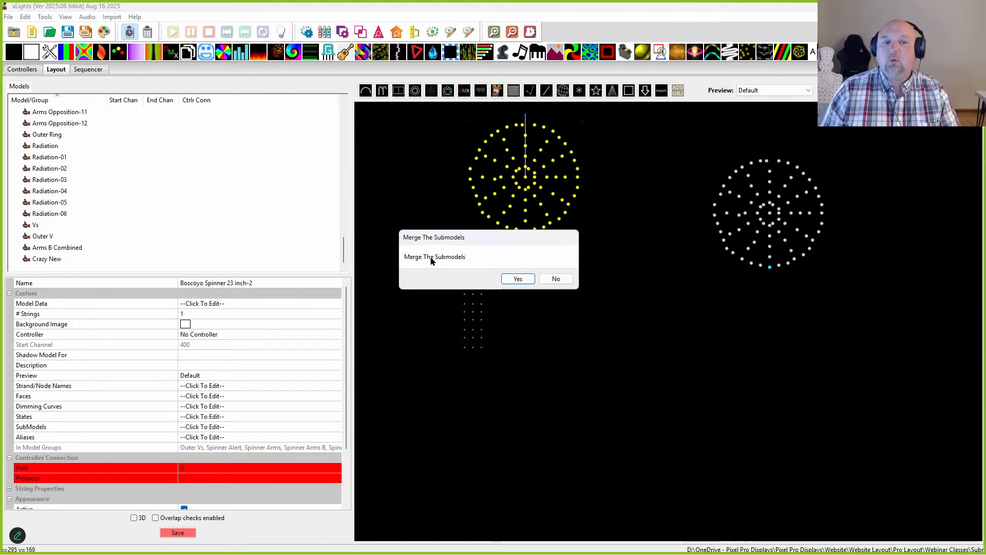
{"action": "left_click", "coordinate": [507, 280]}
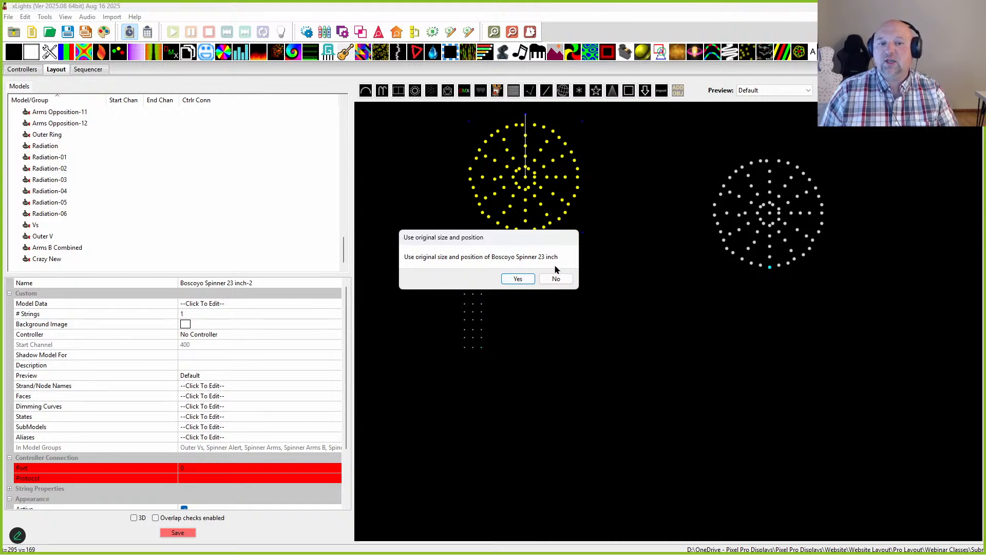
{"action": "left_click", "coordinate": [525, 279]}
Move the updated Boscoyo Spinner 23 inch closer to the candy cane and check its Crazy New submodel
{"action": "left_click_drag", "start_coordinate": [730, 222], "coordinate": [546, 235]}
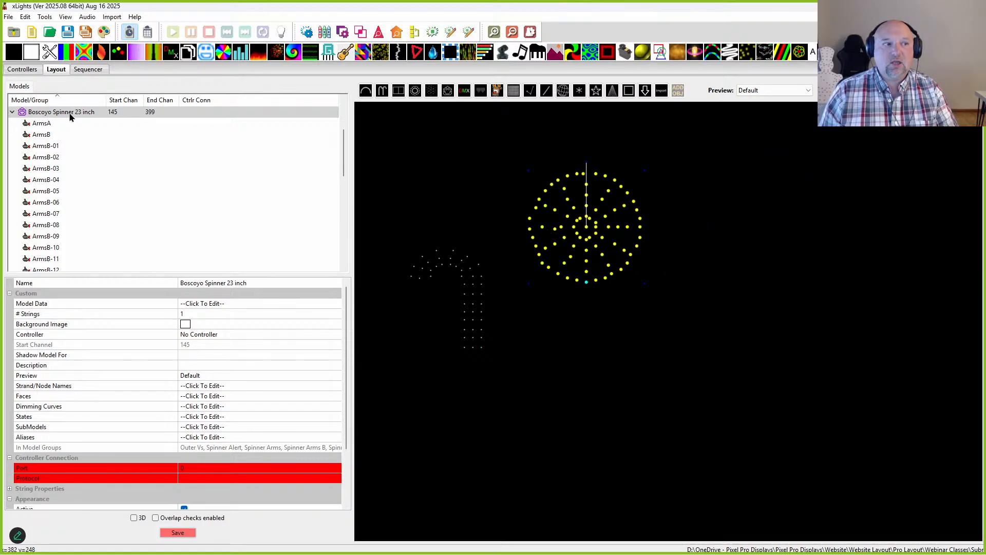
{"action": "scroll", "coordinate": [81, 169], "scroll_direction": "down", "scroll_amount": 10}
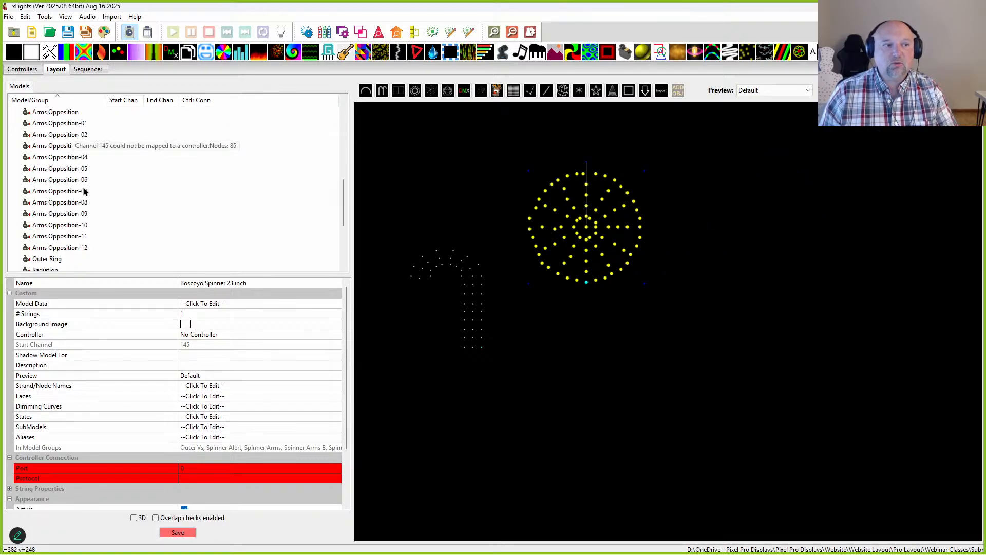
{"action": "left_click", "coordinate": [36, 261]}
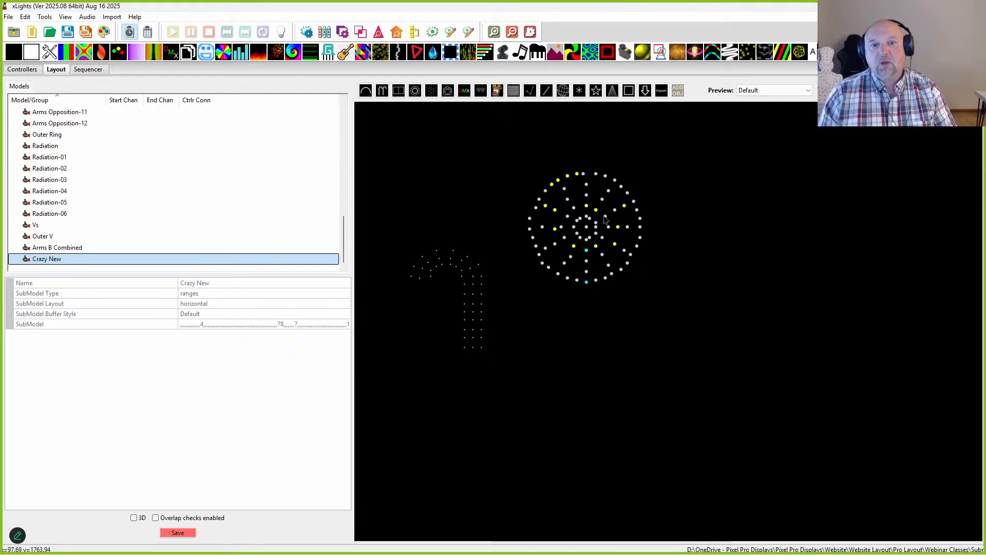
Shift Boscoyo Spinner 23 inch slightly down and right, then duplicate it and add the copy to the original's groups
{"action": "left_click_drag", "start_coordinate": [587, 235], "coordinate": [616, 260]}
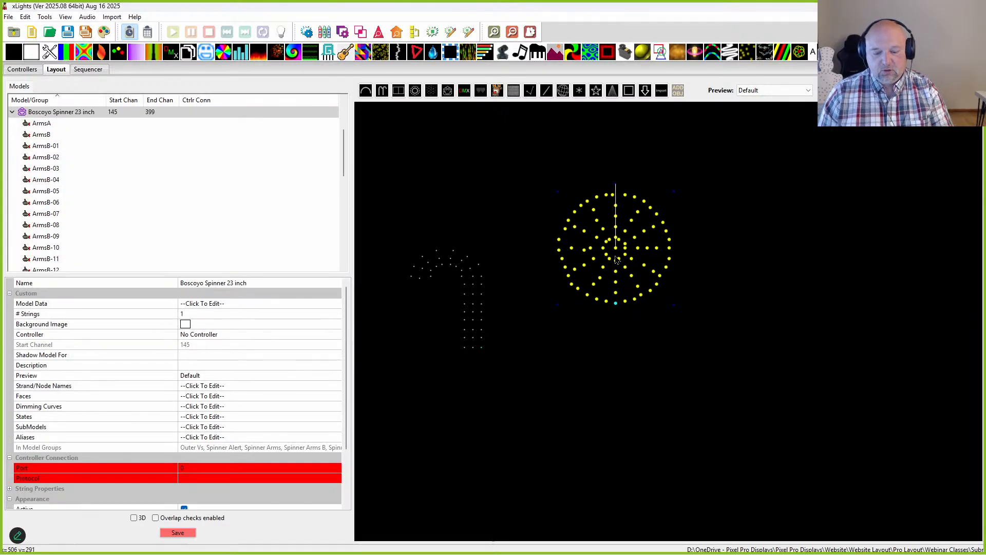
{"action": "key", "text": "ctrl+v"}
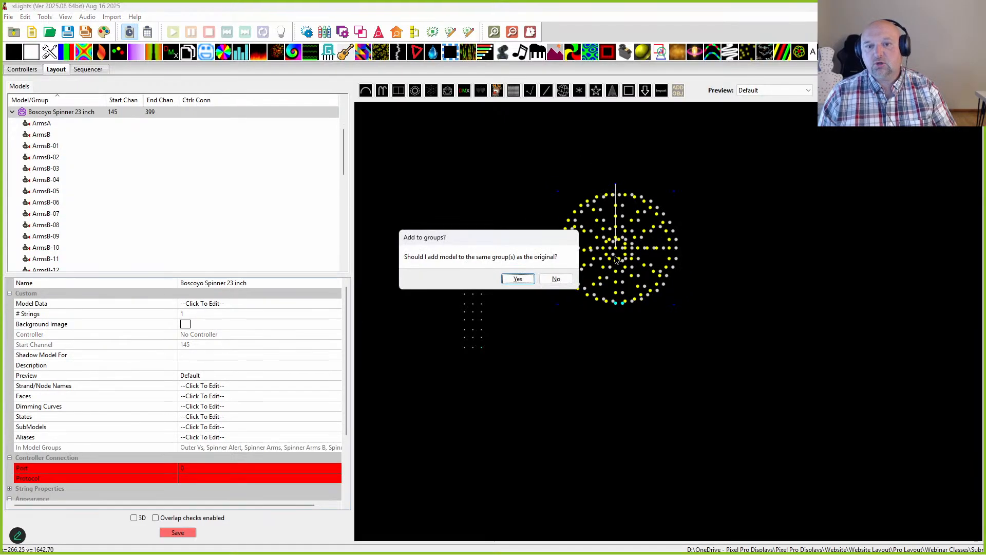
{"action": "left_click", "coordinate": [518, 279]}
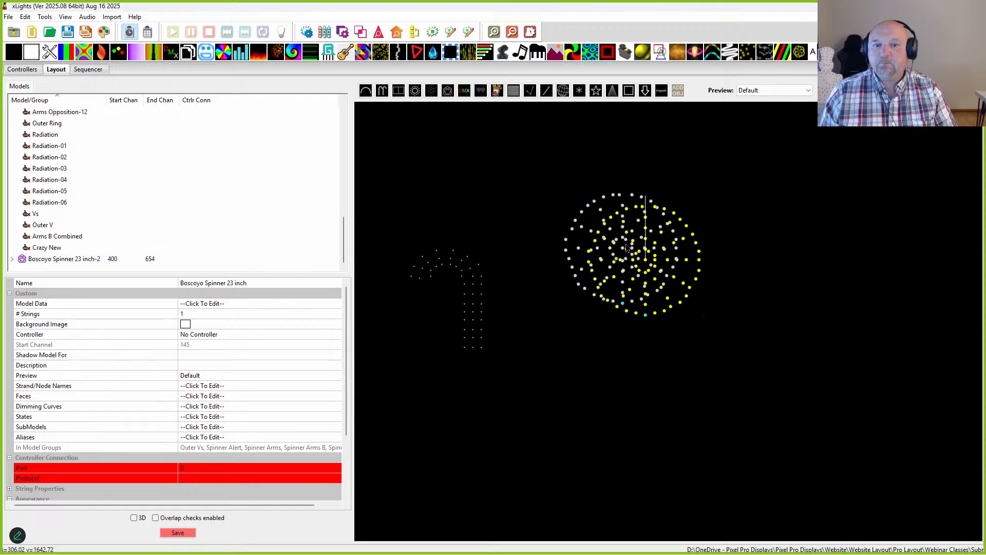
Separate the two overlapping spinners and add a submodel named Crazy Jo to Boscoyo Spinner 23 inch-2
{"action": "left_click_drag", "start_coordinate": [631, 262], "coordinate": [575, 287]}
{"action": "left_click_drag", "start_coordinate": [800, 306], "coordinate": [762, 294]}
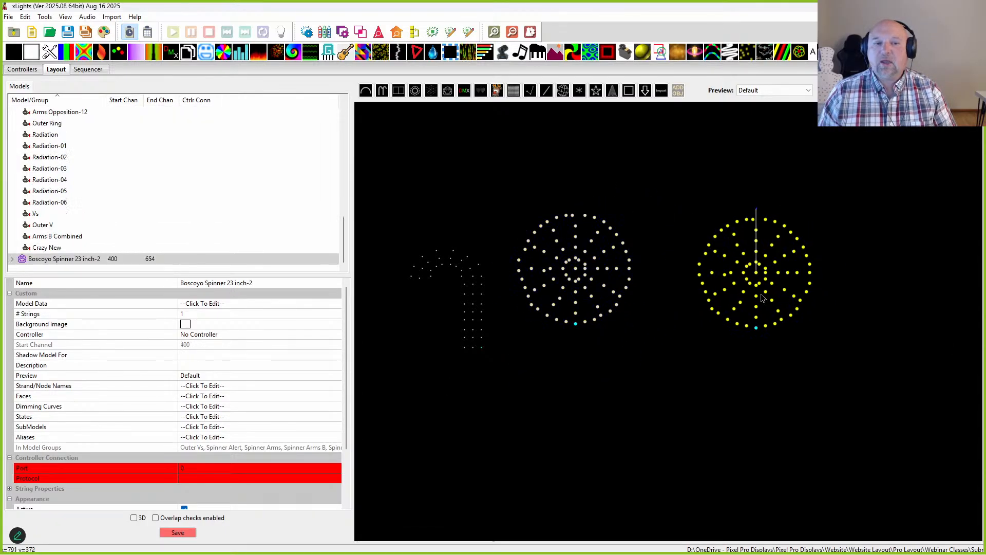
{"action": "left_click", "coordinate": [50, 260]}
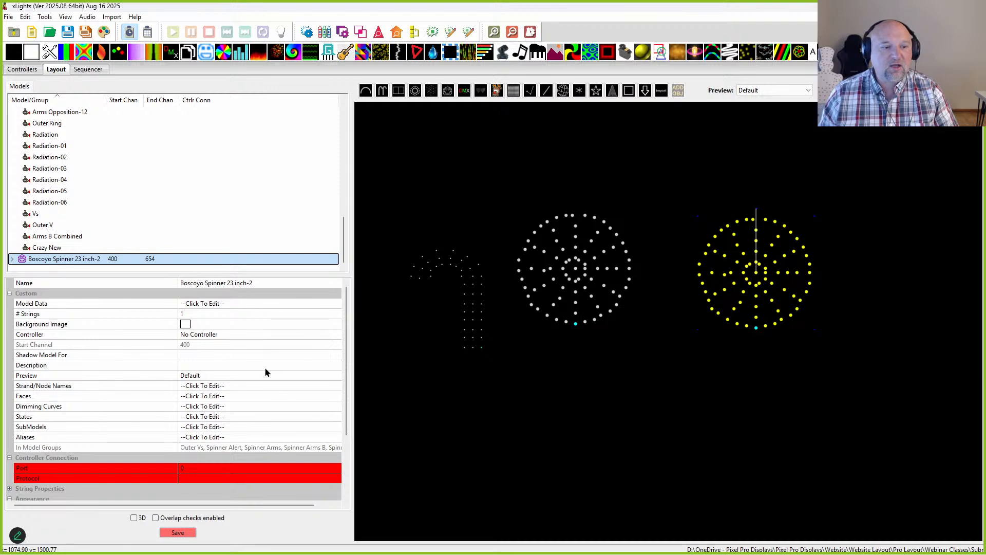
{"action": "left_click", "coordinate": [329, 430]}
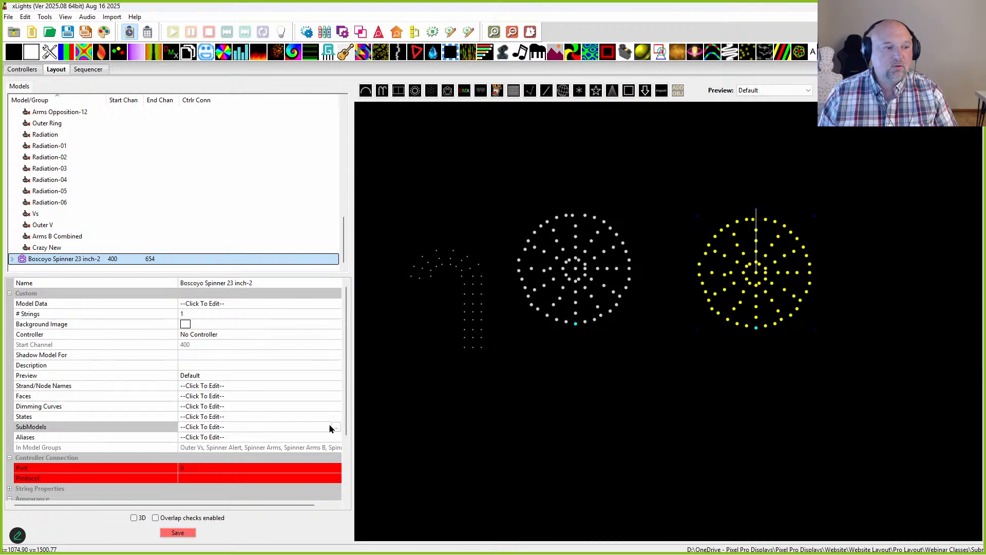
{"action": "left_click", "coordinate": [335, 427]}
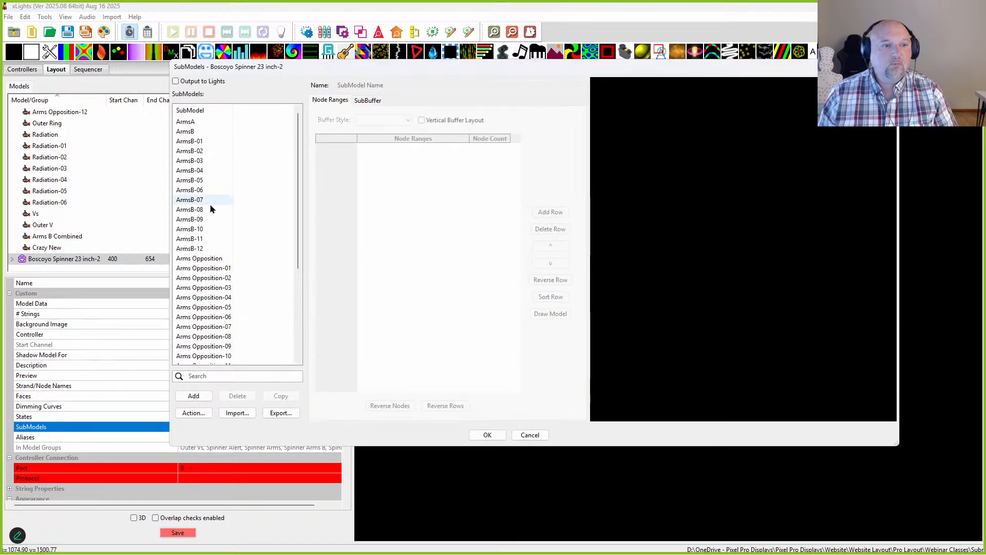
{"action": "left_click", "coordinate": [193, 396]}
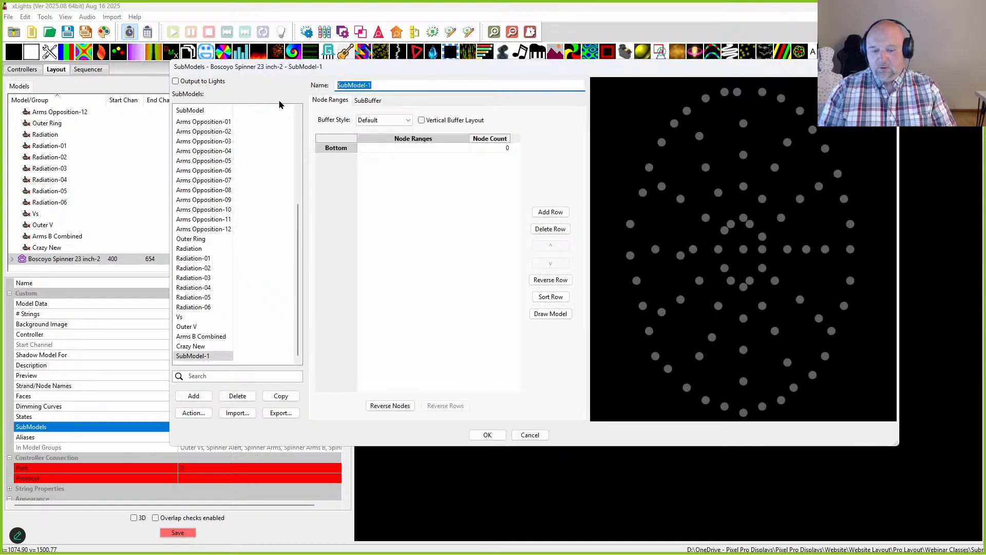
{"action": "type", "text": "Cra"}
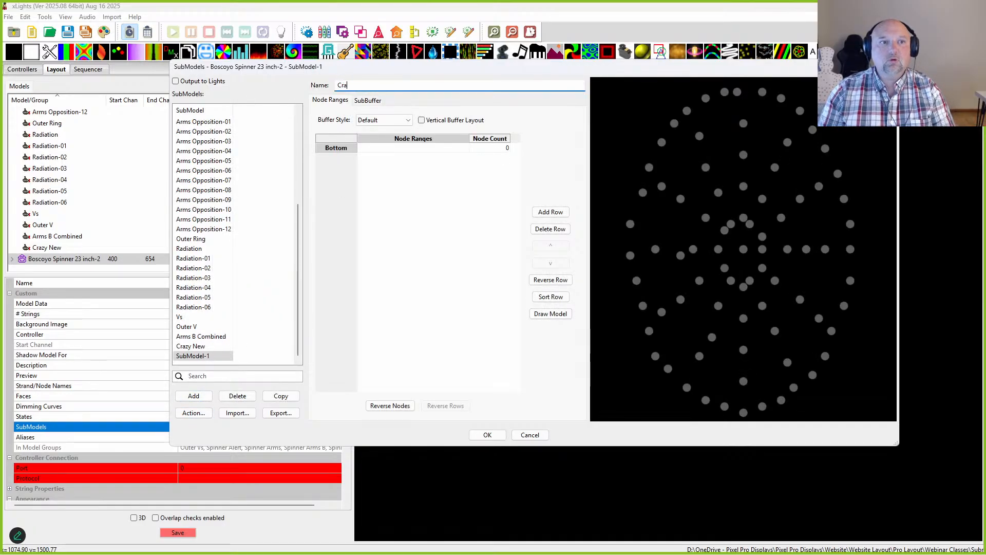
{"action": "type", "text": "zy Jo"}
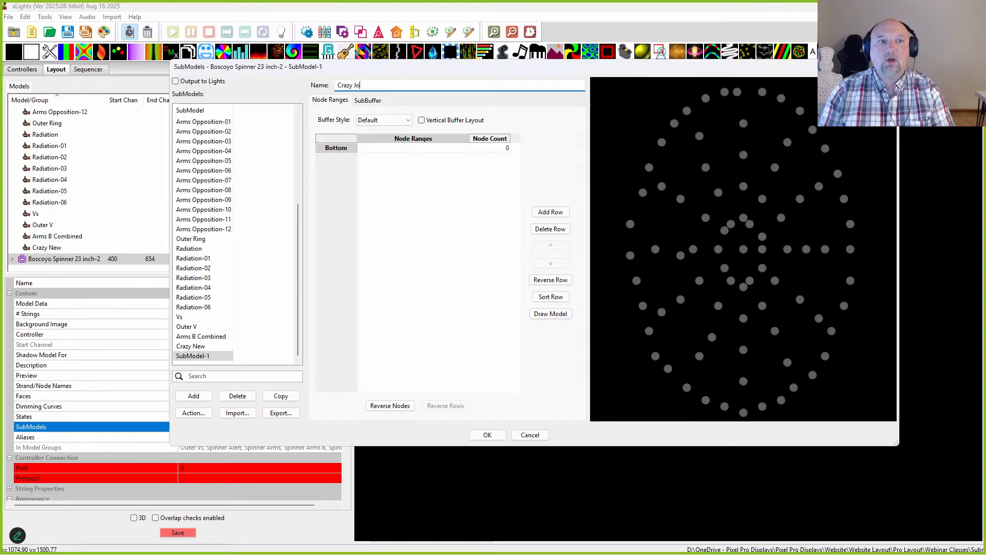
{"action": "key", "text": "Return"}
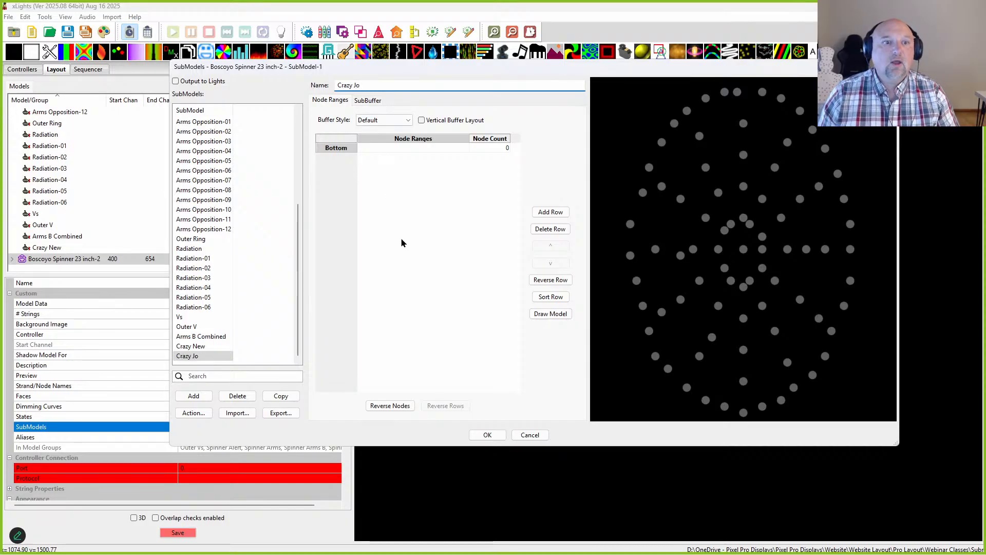
Assign nodes 44,50,60-61,76,33-32,36 to the bottom row of the Crazy Jo submodel
{"action": "left_click", "coordinate": [371, 149]}
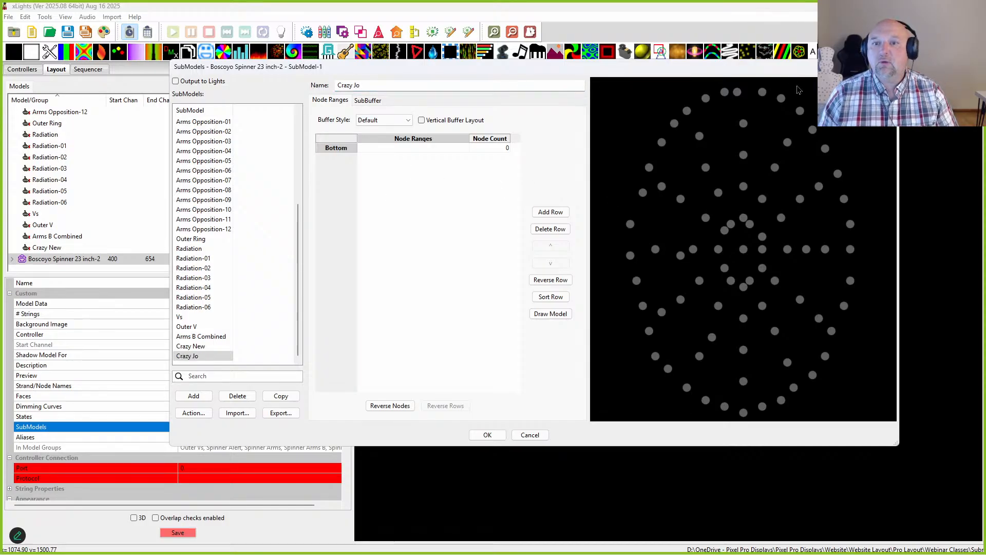
{"action": "left_click", "coordinate": [743, 123]}
{"action": "left_click_drag", "start_coordinate": [692, 150], "coordinate": [736, 183]}
{"action": "left_click_drag", "start_coordinate": [686, 203], "coordinate": [734, 241]}
{"action": "left_click_drag", "start_coordinate": [735, 239], "coordinate": [753, 256]}
{"action": "left_click_drag", "start_coordinate": [757, 229], "coordinate": [770, 246]}
{"action": "left_click_drag", "start_coordinate": [774, 198], "coordinate": [829, 218]}
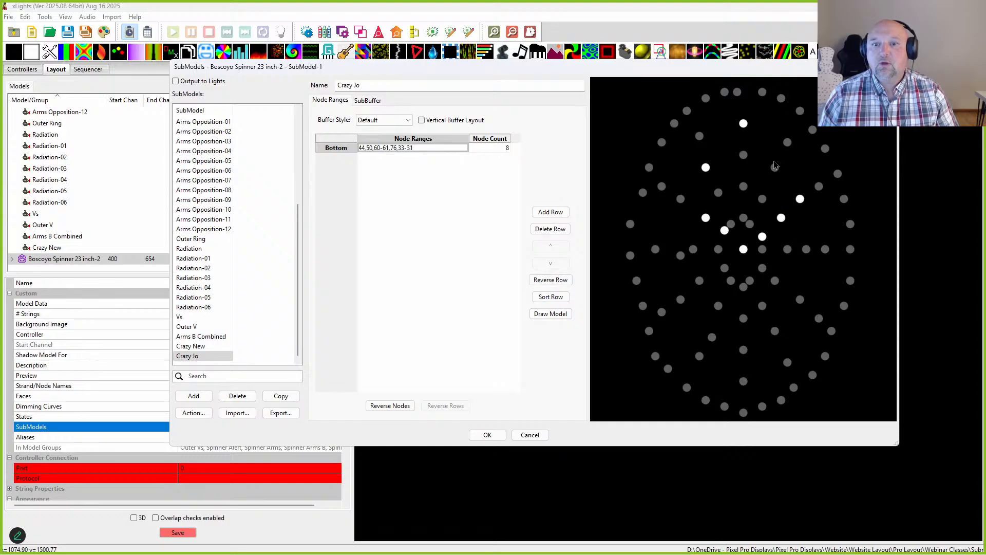
{"action": "left_click_drag", "start_coordinate": [786, 175], "coordinate": [818, 219]}
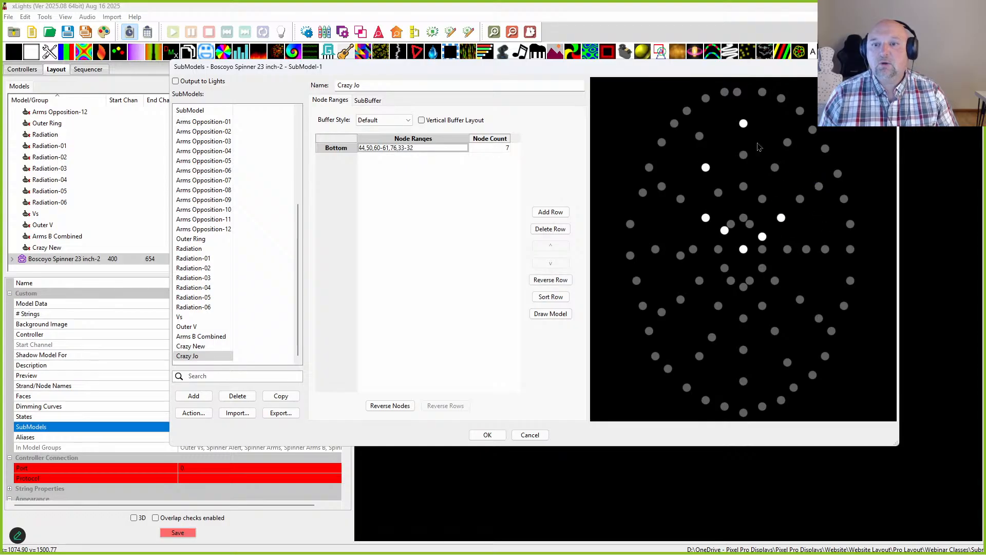
{"action": "left_click_drag", "start_coordinate": [759, 148], "coordinate": [783, 186]}
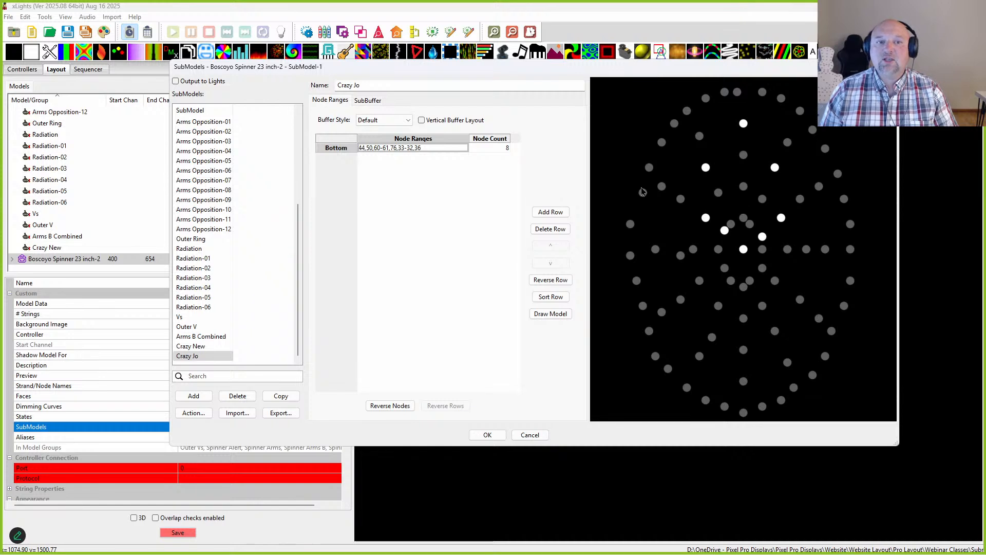
Symmetrize the Crazy Jo node row rotationally into three rows with a squarified aspect ratio, and accept the submodel changes
{"action": "right_click", "coordinate": [379, 151]}
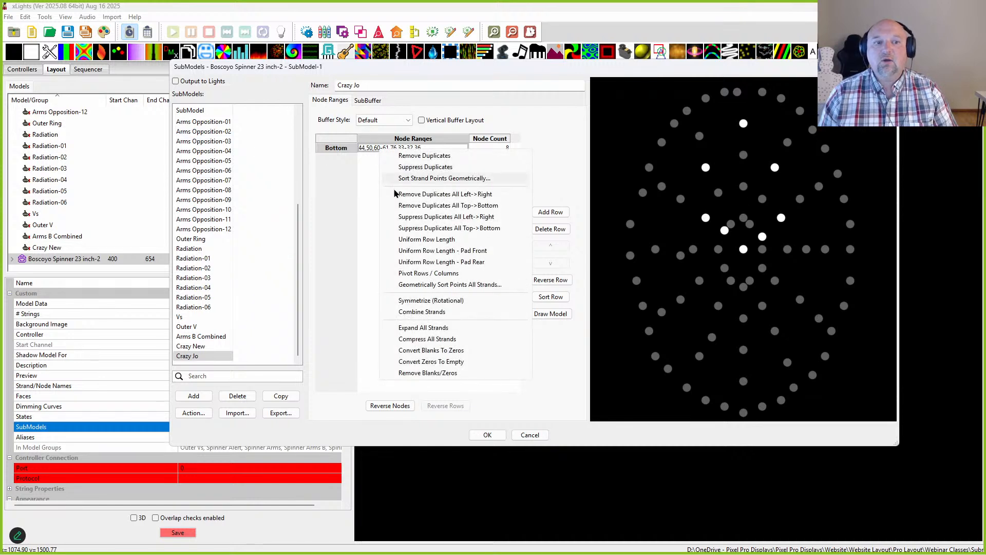
{"action": "left_click", "coordinate": [419, 300]}
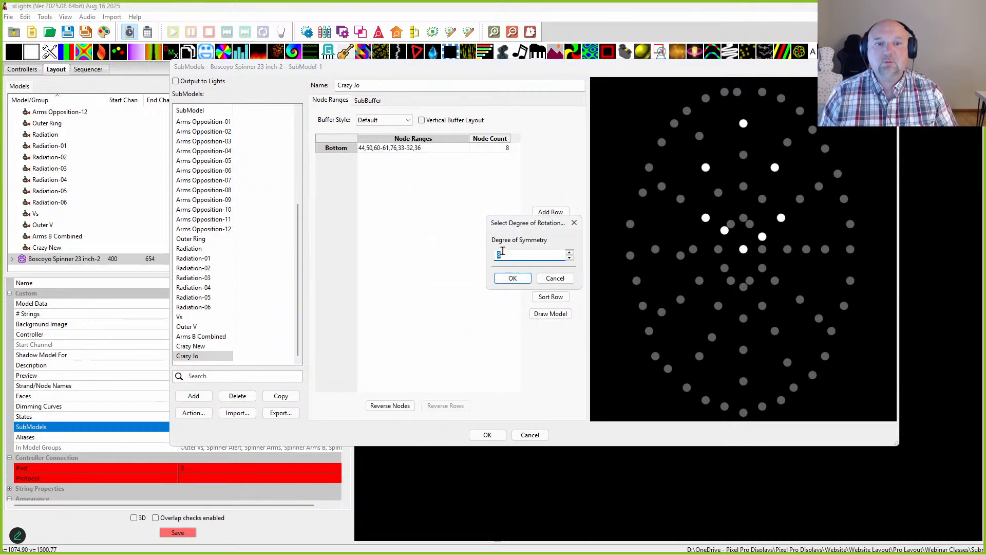
{"action": "left_click", "coordinate": [509, 278]}
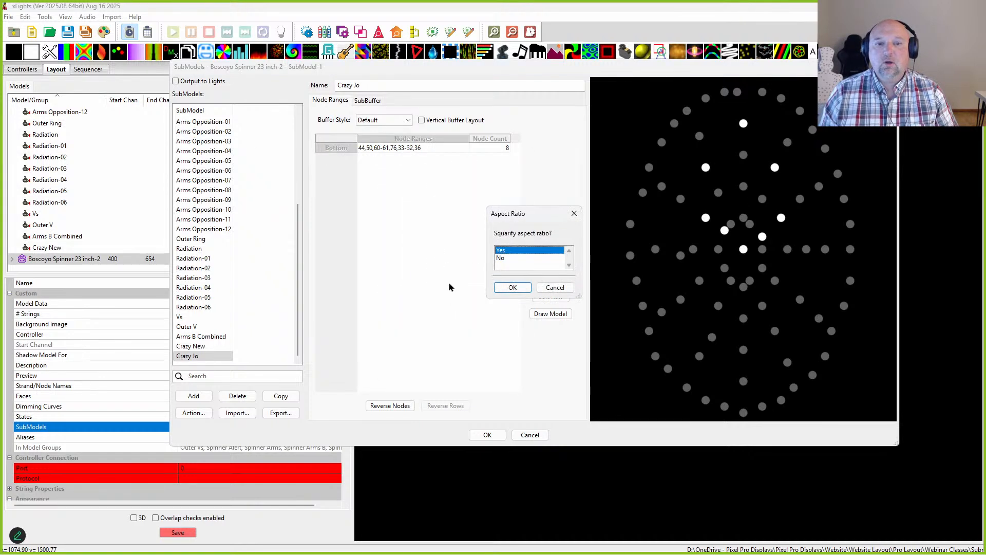
{"action": "left_click", "coordinate": [508, 288]}
{"action": "left_click", "coordinate": [517, 288]}
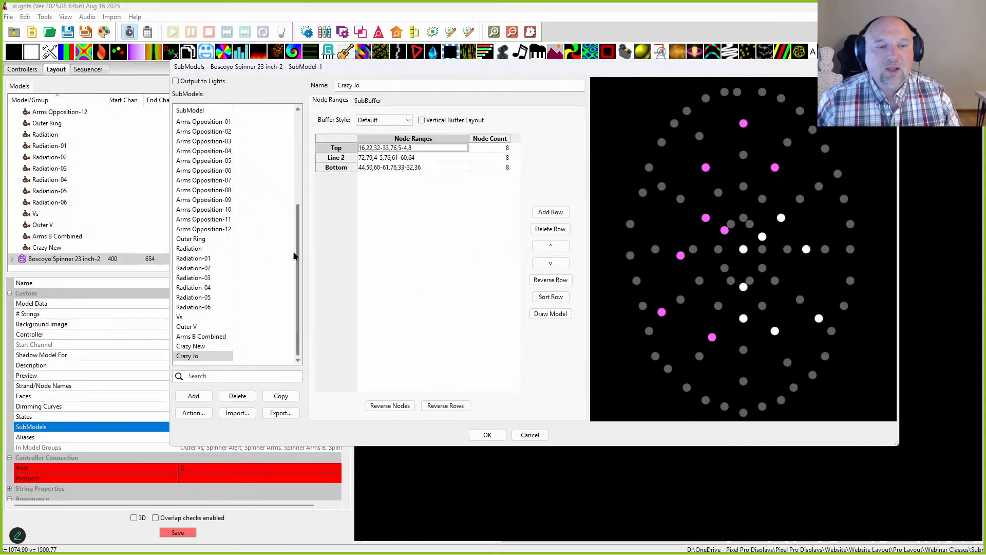
{"action": "left_click", "coordinate": [487, 435]}
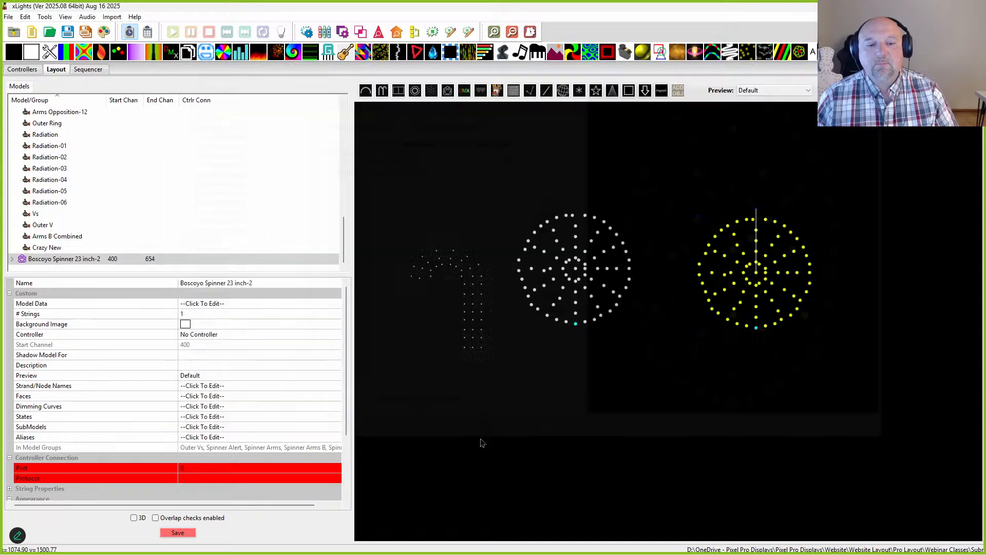
Move Boscoyo Spinner 23 inch-2 farther away from the original and open the submodels of Boscoyo Spinner 23 inch for editing
{"action": "left_click_drag", "start_coordinate": [757, 290], "coordinate": [801, 278]}
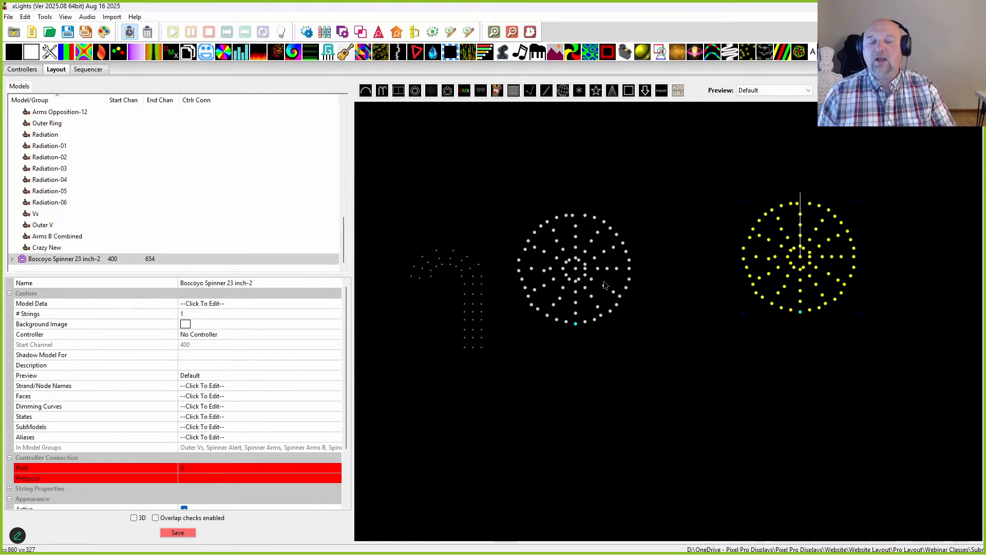
{"action": "left_click", "coordinate": [571, 281]}
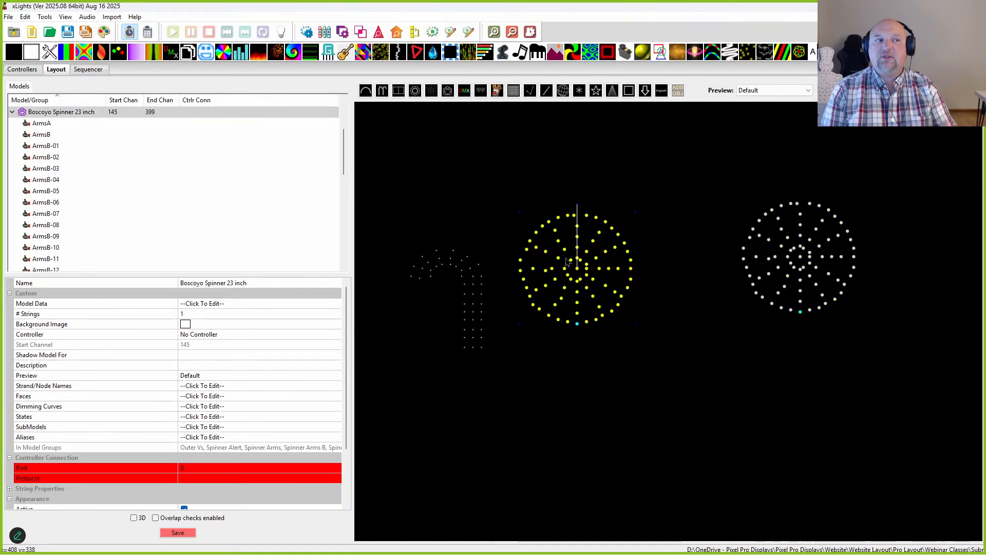
{"action": "right_click", "coordinate": [587, 283]}
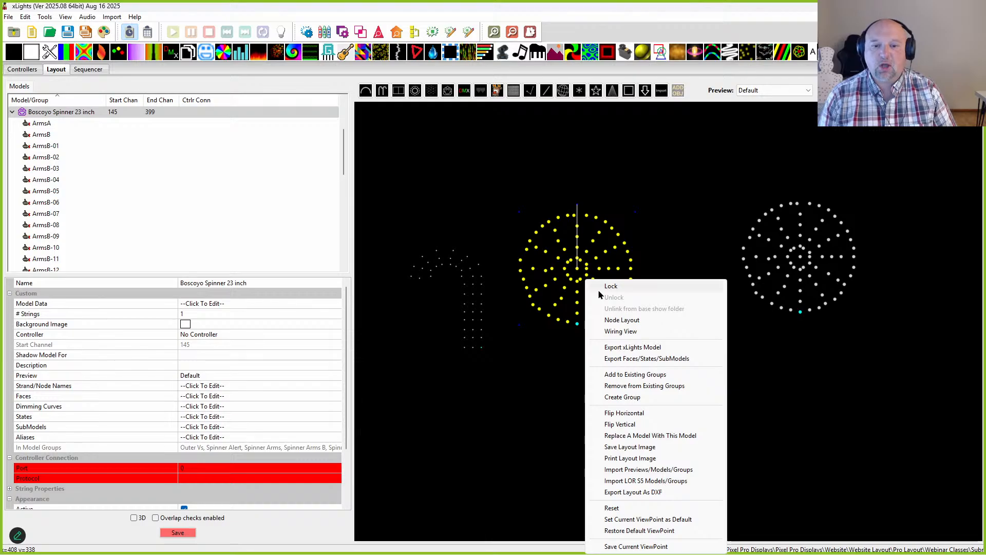
{"action": "left_click", "coordinate": [565, 265]}
{"action": "left_click", "coordinate": [327, 440]}
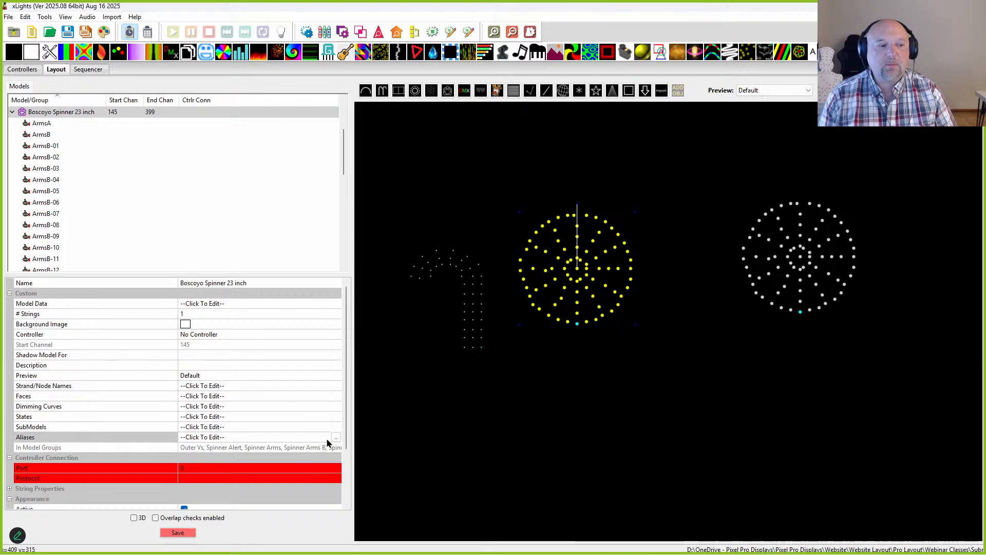
{"action": "left_click", "coordinate": [319, 427]}
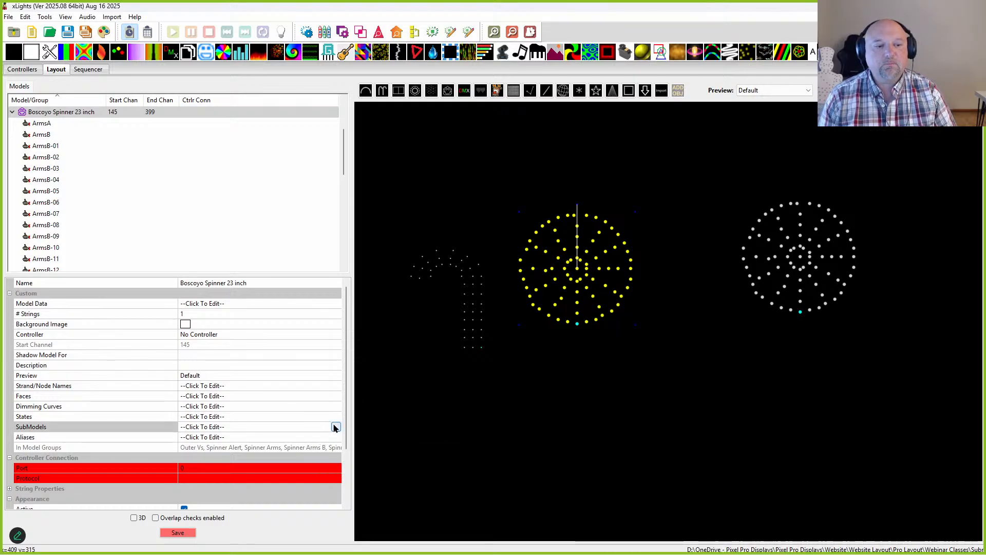
{"action": "left_click", "coordinate": [335, 427]}
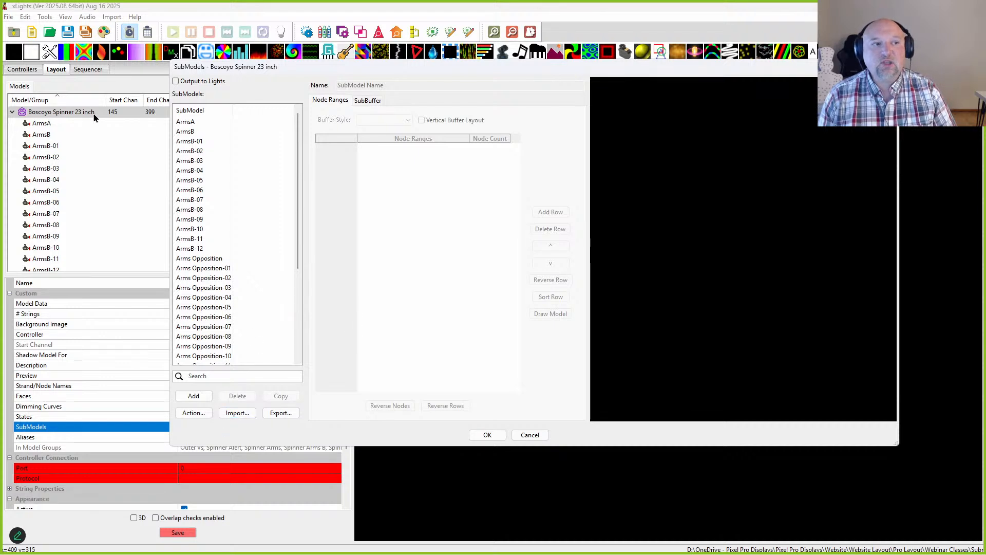
Import only the Crazy Jo submodel from Boscoyo Spinner 23 inch-2 into Boscoyo Spinner 23 inch and accept the changes
{"action": "left_click", "coordinate": [238, 414]}
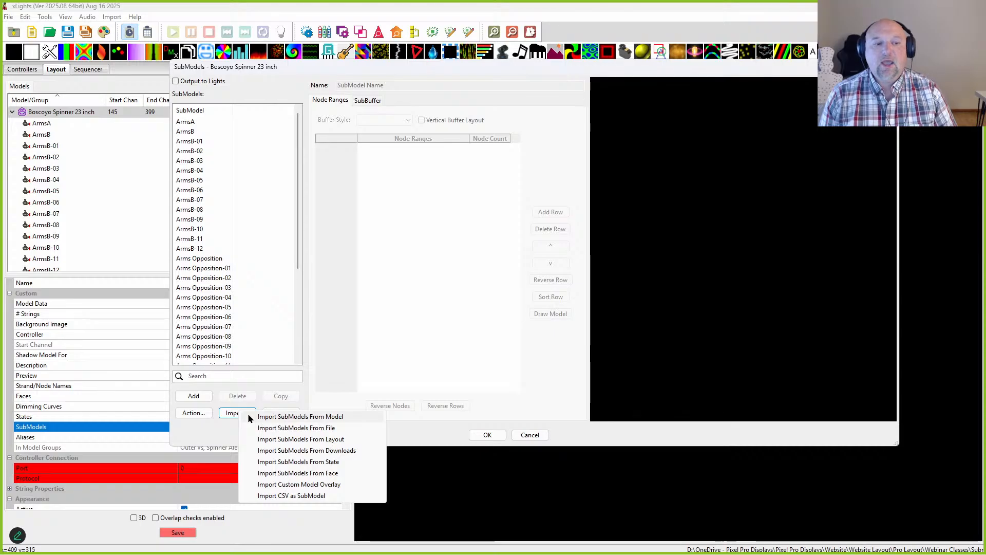
{"action": "left_click", "coordinate": [325, 416]}
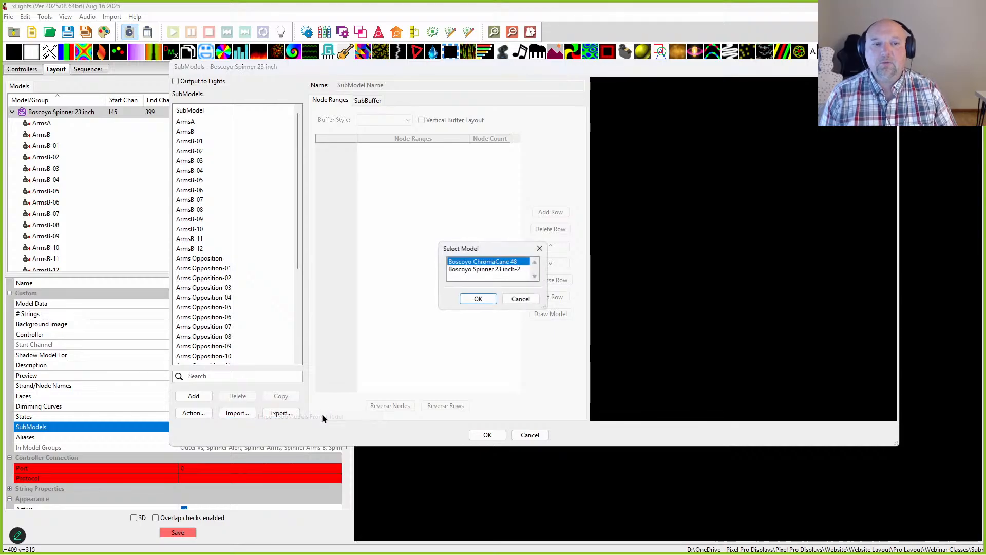
{"action": "left_click", "coordinate": [475, 271]}
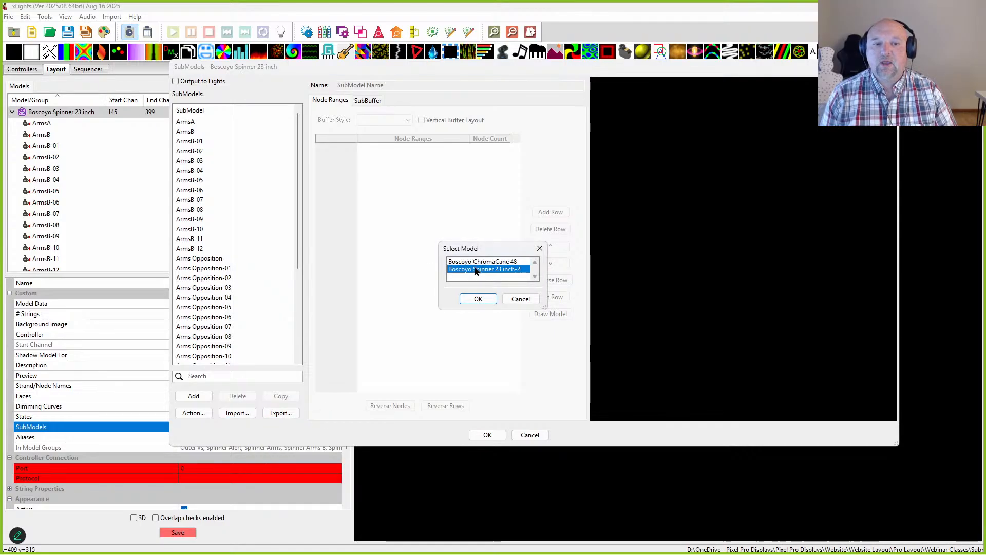
{"action": "left_click", "coordinate": [482, 298]}
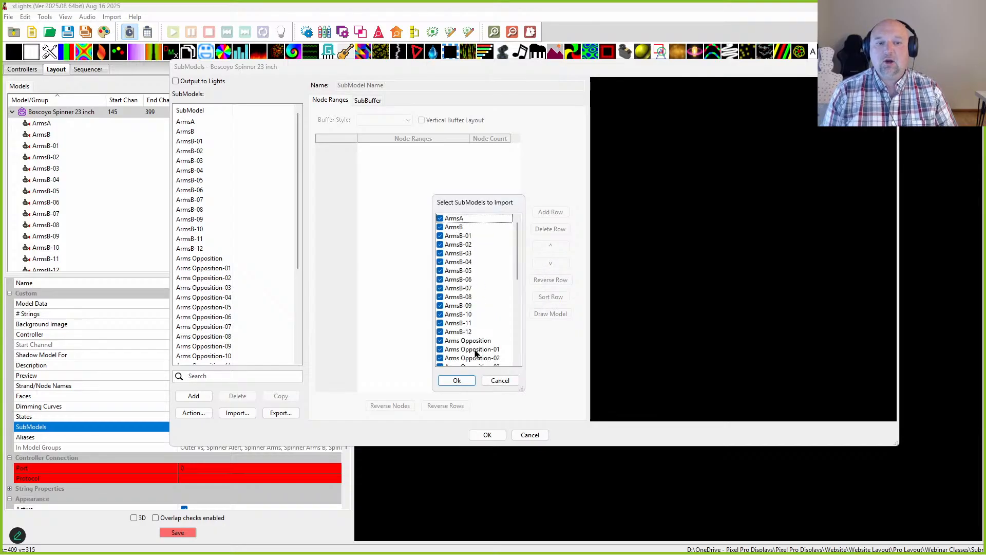
{"action": "scroll", "coordinate": [481, 353], "scroll_direction": "down", "scroll_amount": 10}
{"action": "scroll", "coordinate": [482, 352], "scroll_direction": "up", "scroll_amount": 10}
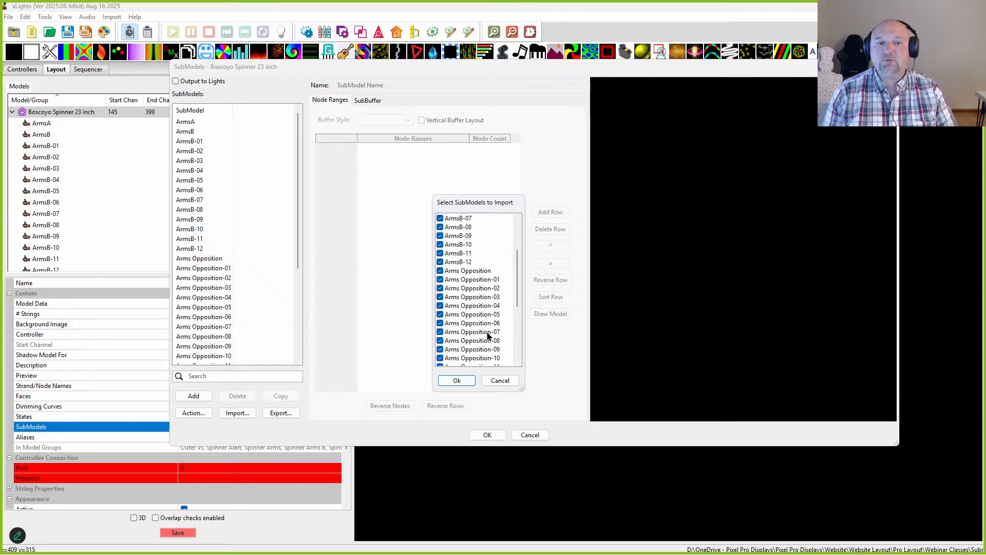
{"action": "right_click", "coordinate": [446, 261]}
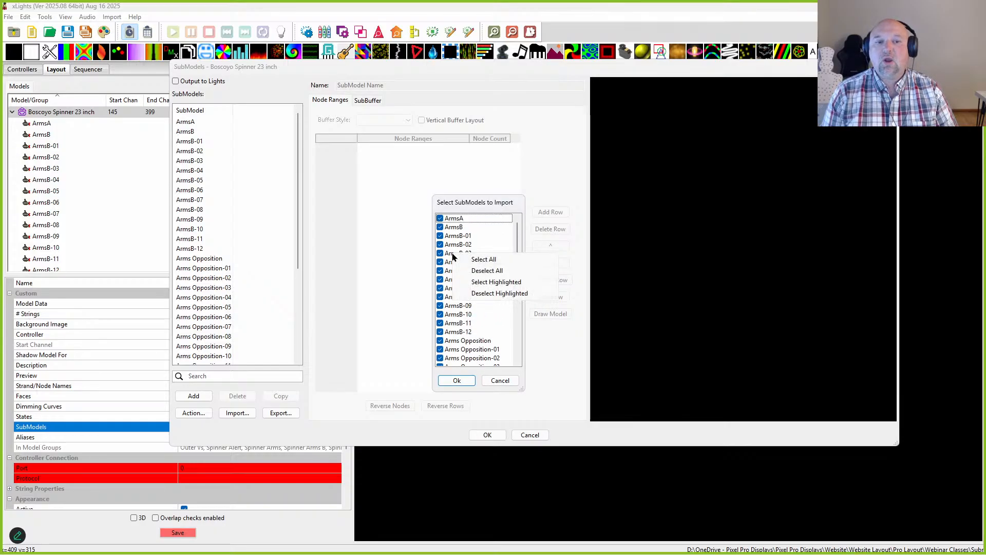
{"action": "left_click", "coordinate": [474, 273]}
{"action": "scroll", "coordinate": [474, 277], "scroll_direction": "down", "scroll_amount": 10}
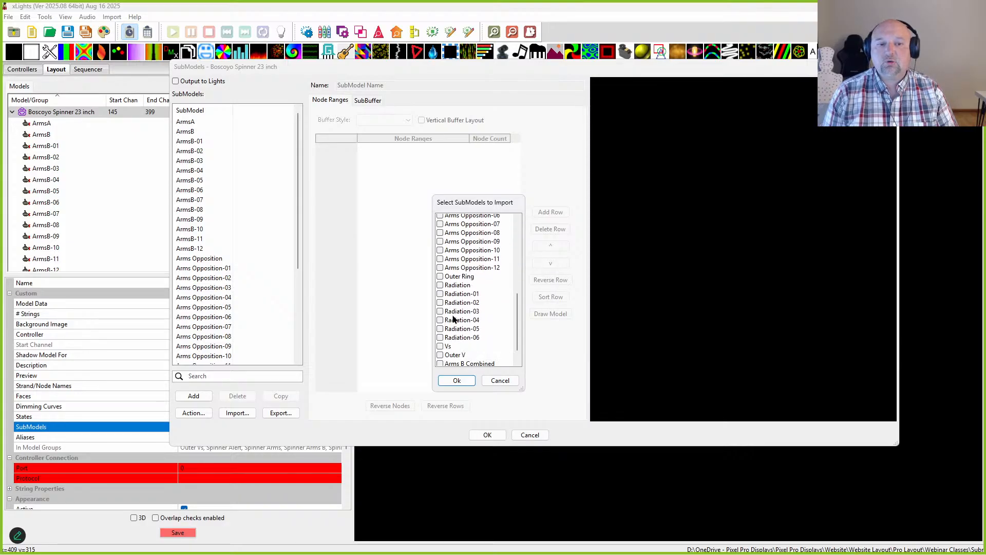
{"action": "left_click", "coordinate": [440, 358]}
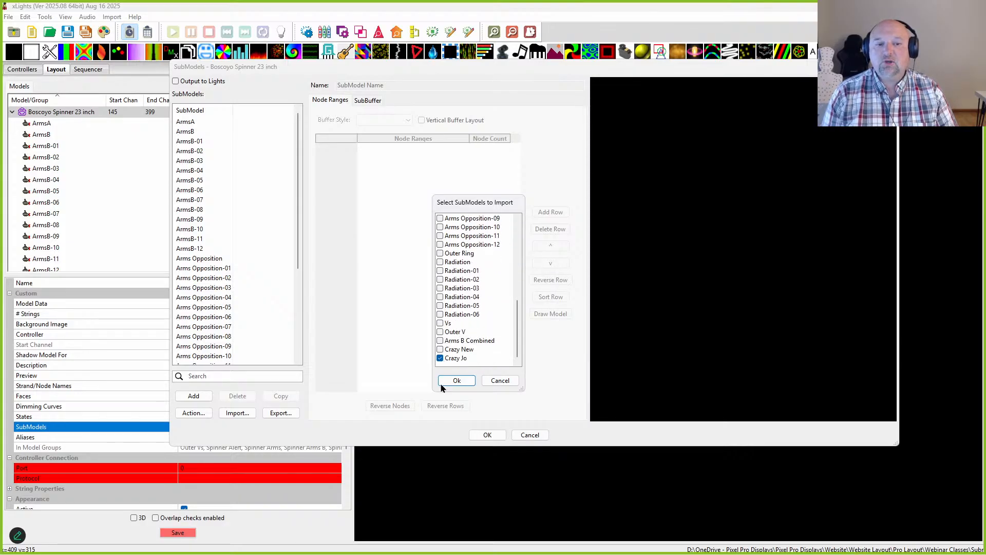
{"action": "left_click", "coordinate": [457, 380]}
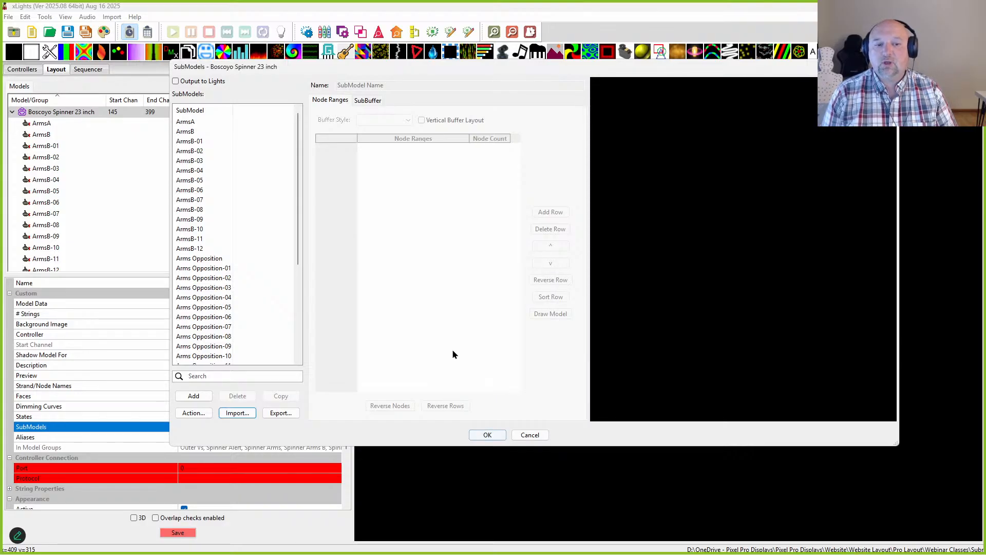
{"action": "left_click", "coordinate": [488, 435]}
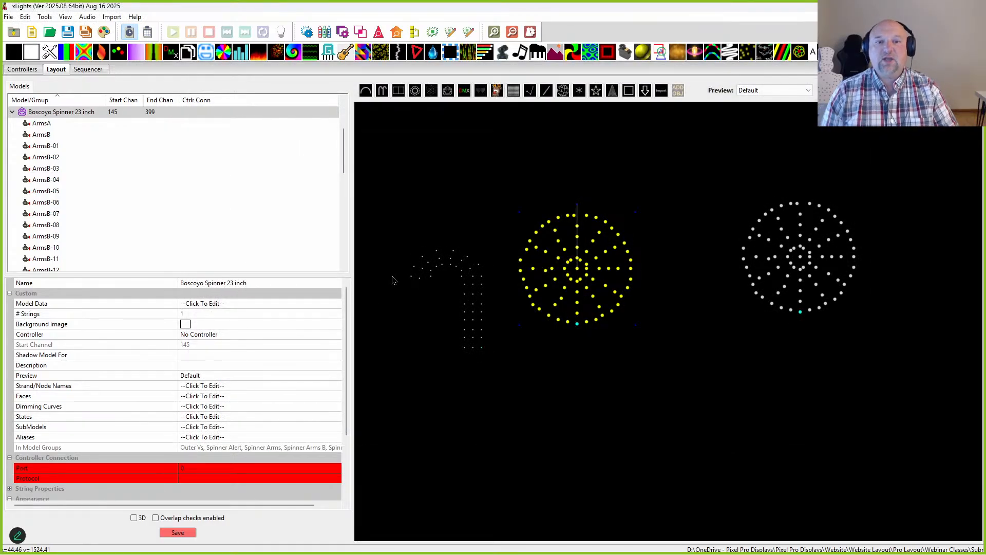
Delete the duplicate model Boscoyo Spinner 23 inch-2 from the layout
{"action": "left_click", "coordinate": [848, 266]}
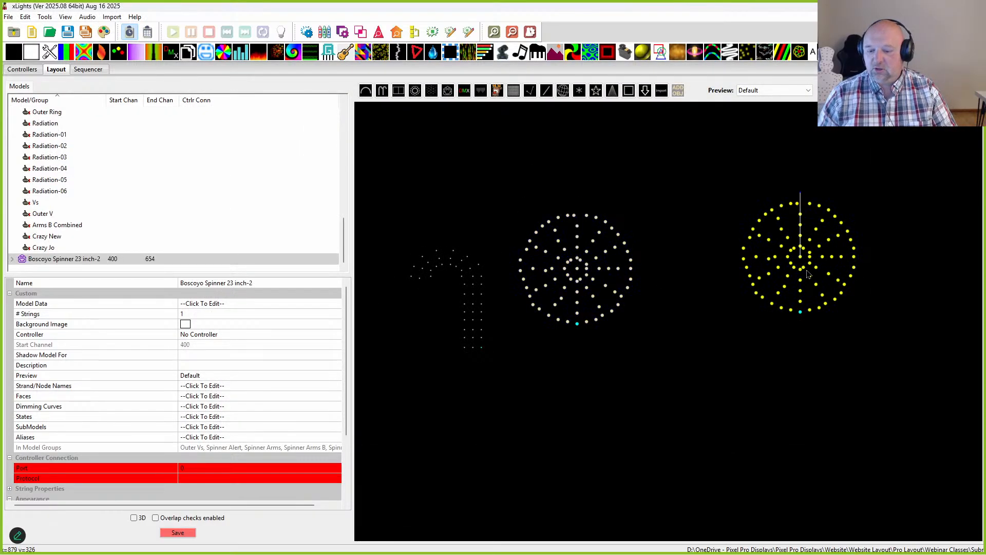
{"action": "key", "text": "Delete"}
{"action": "key", "text": "Return"}
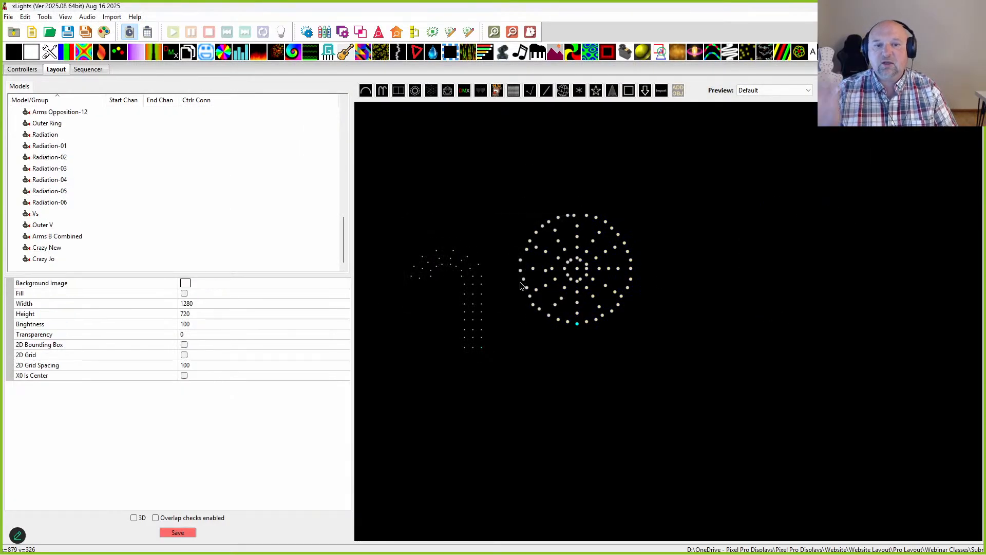
Check the imported Crazy Jo submodel of Boscoyo Spinner 23 inch in the layout preview
{"action": "left_click", "coordinate": [570, 267]}
{"action": "scroll", "coordinate": [90, 191], "scroll_direction": "down", "scroll_amount": 5}
{"action": "scroll", "coordinate": [89, 190], "scroll_direction": "down", "scroll_amount": 2}
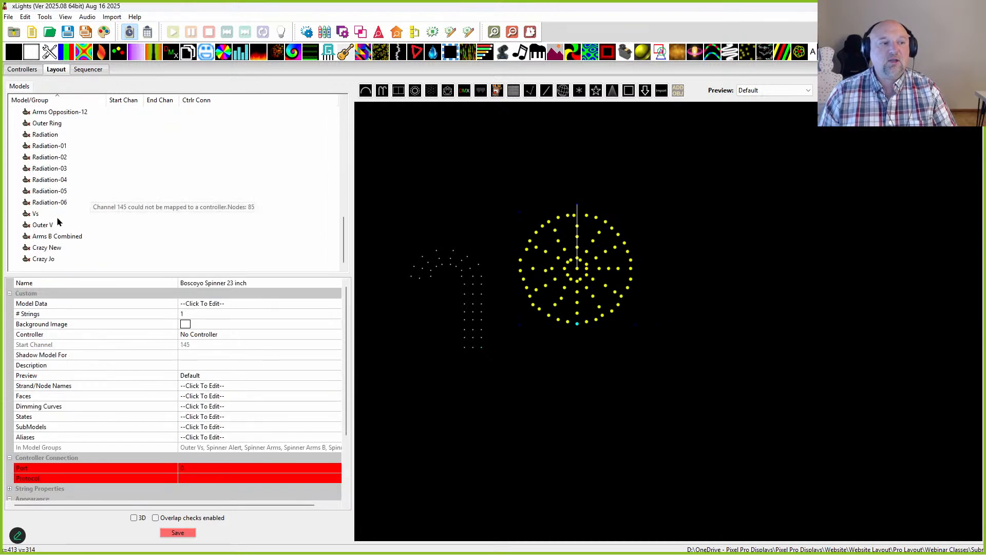
{"action": "left_click", "coordinate": [34, 261]}
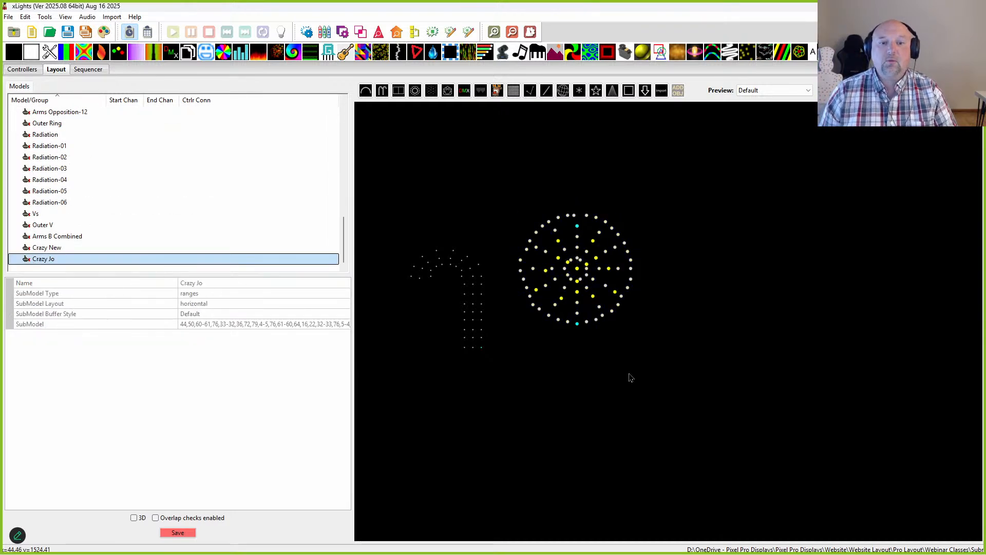